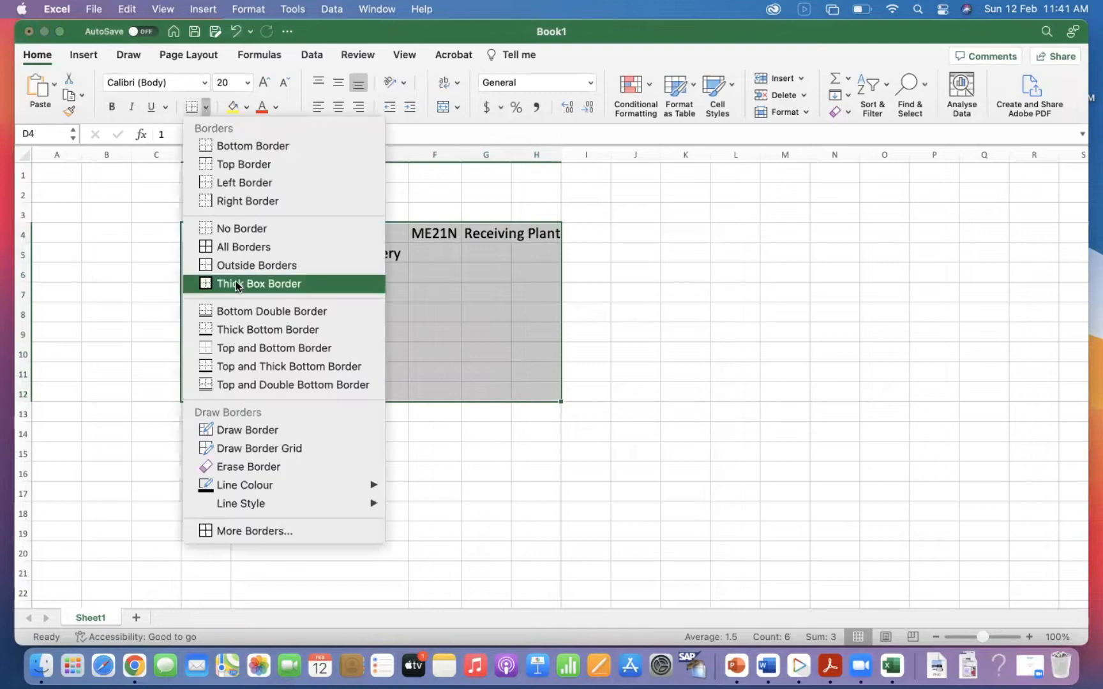
Apply all borders to the range D4:H12 and widen column G to fit "Receiving Plant".
click(236, 247)
click(325, 356)
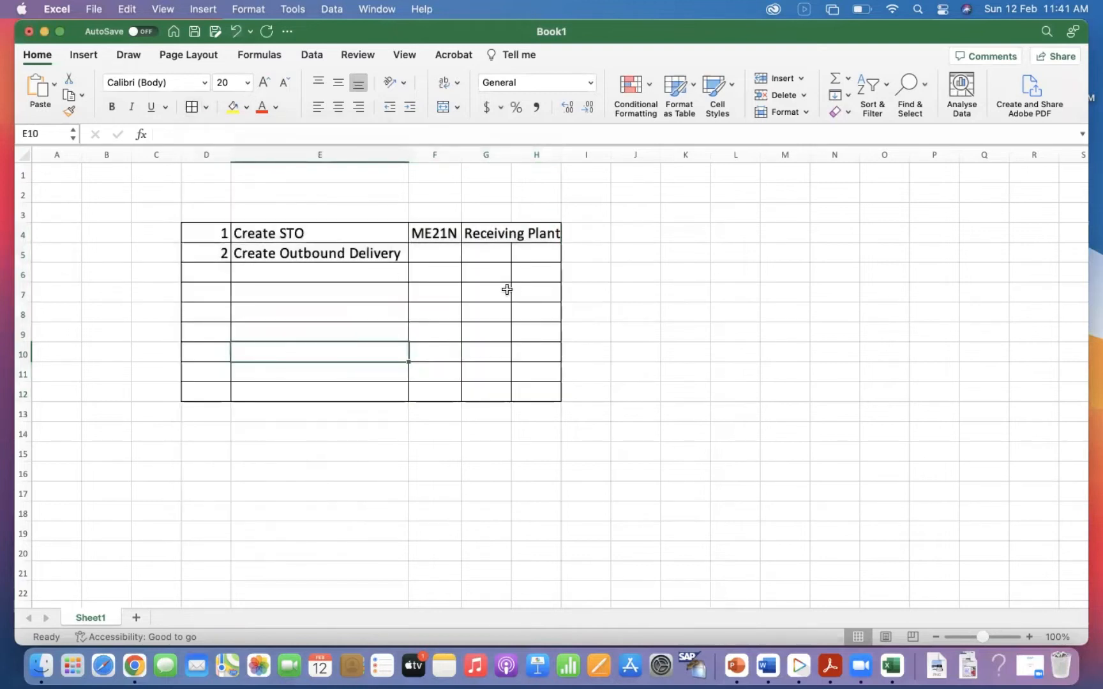
drag(511, 155, 566, 155)
Enter the bold heading "S.No" in cell D3 above the numbered rows.
click(206, 211)
key(super+b)
text(s)
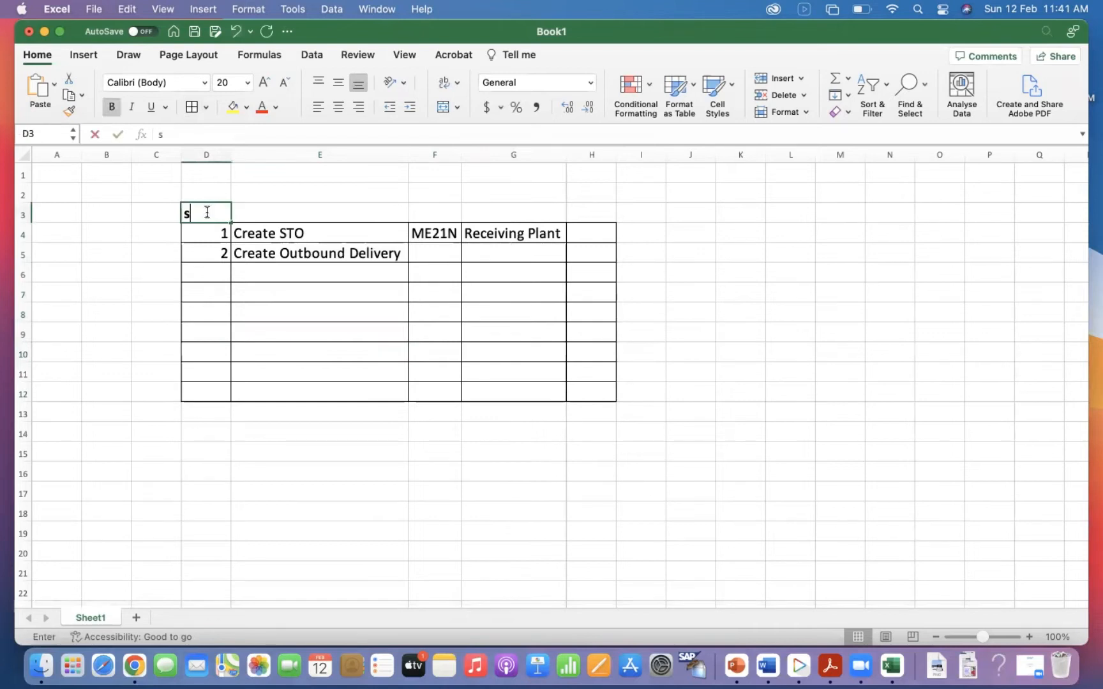
key(BackSpace)
text(S.n)
key(BackSpace)
text(No)
key(Tab)
Enter the bold heading "Process Step" in cell E3.
key(super+r)
text(s)
key(BackSpace)
text(Process Step)
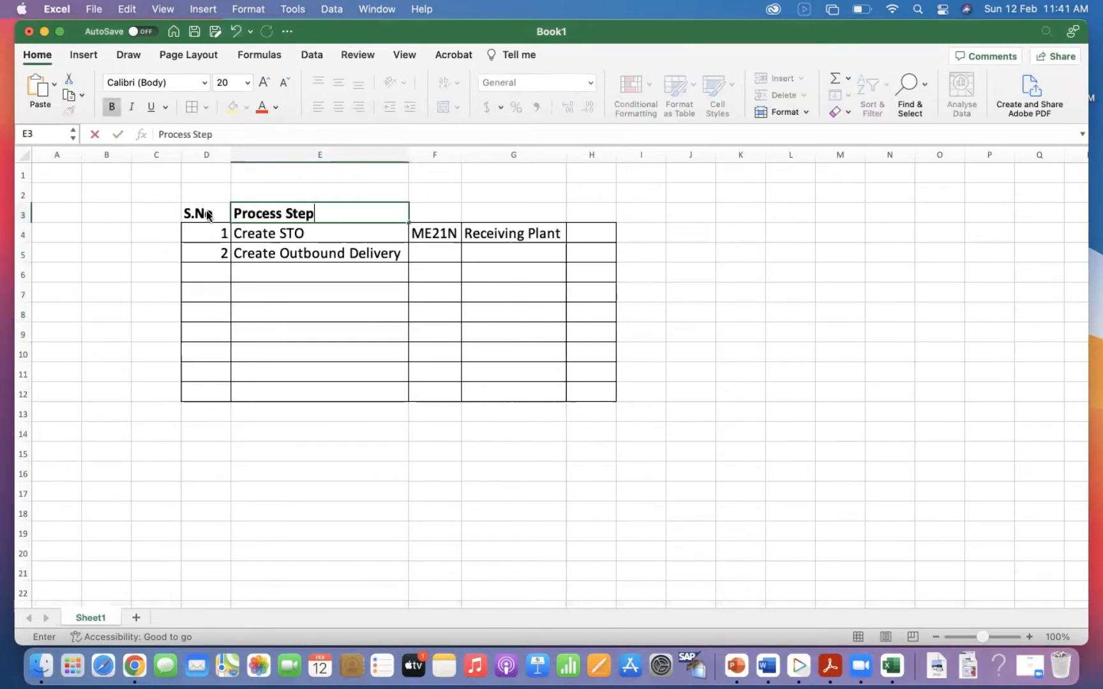
key(Tab)
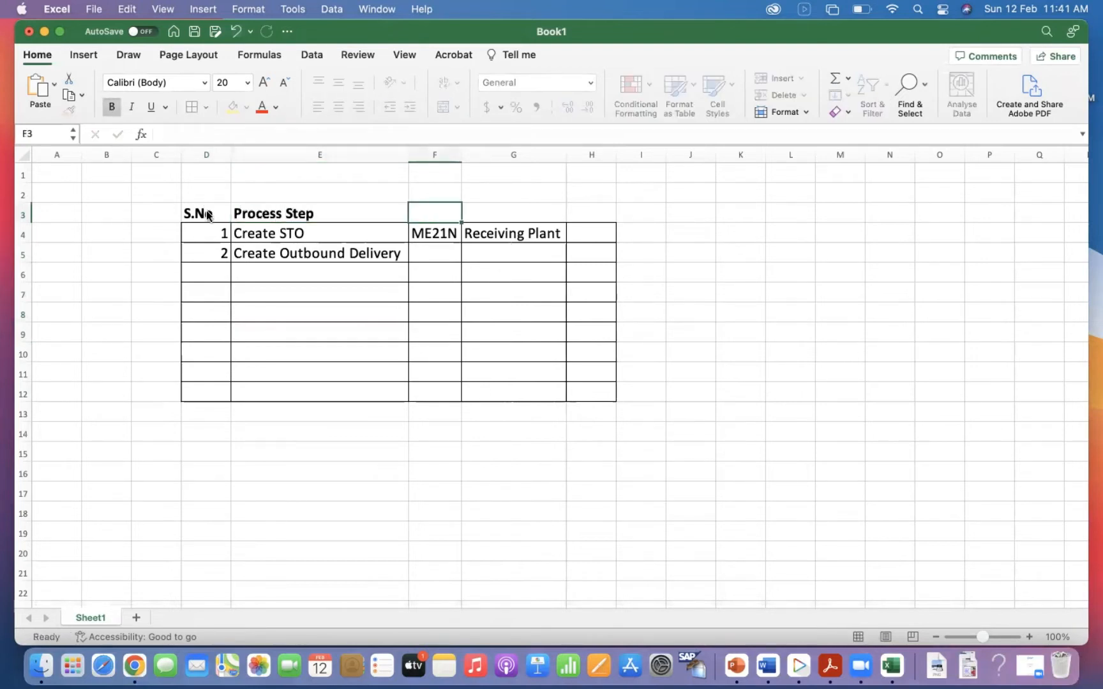
Enter the bold headings "T Code" in F3 and "Location" in G3.
key(super+r)
text(T Code)
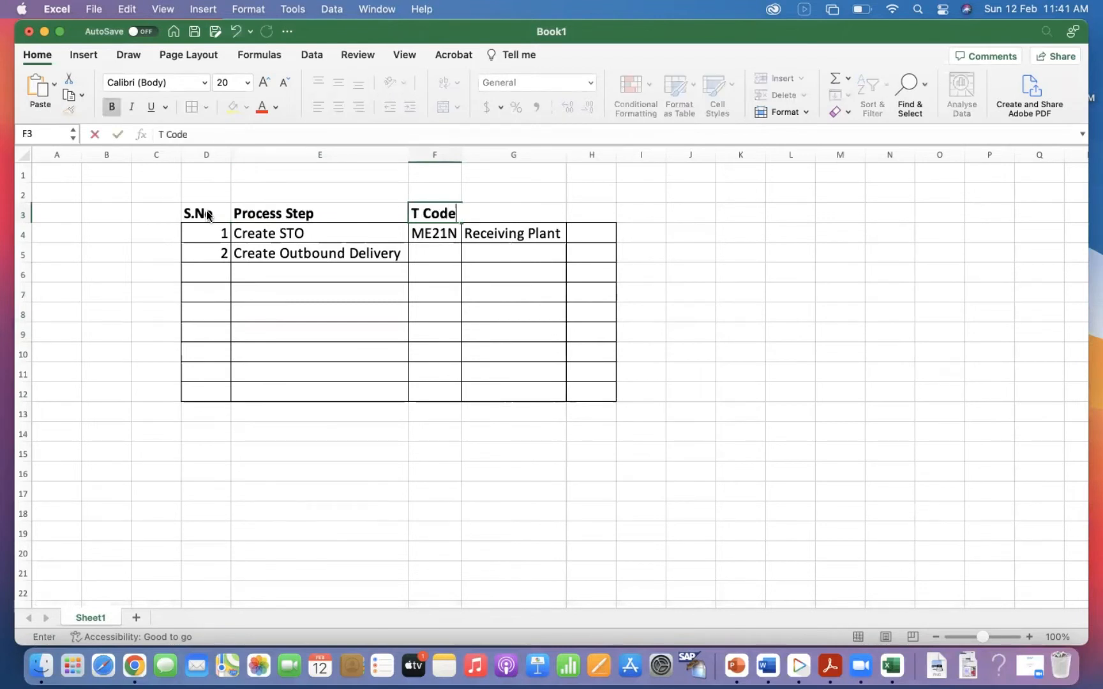
key(Tab)
key(super+r)
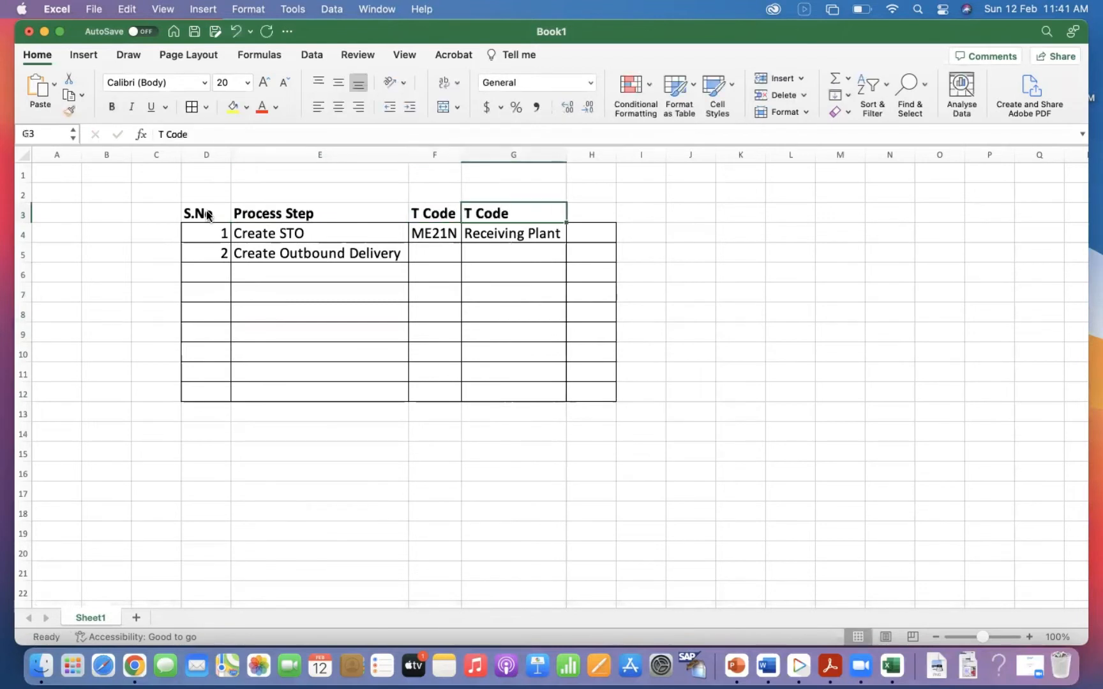
text(Location)
key(Return)
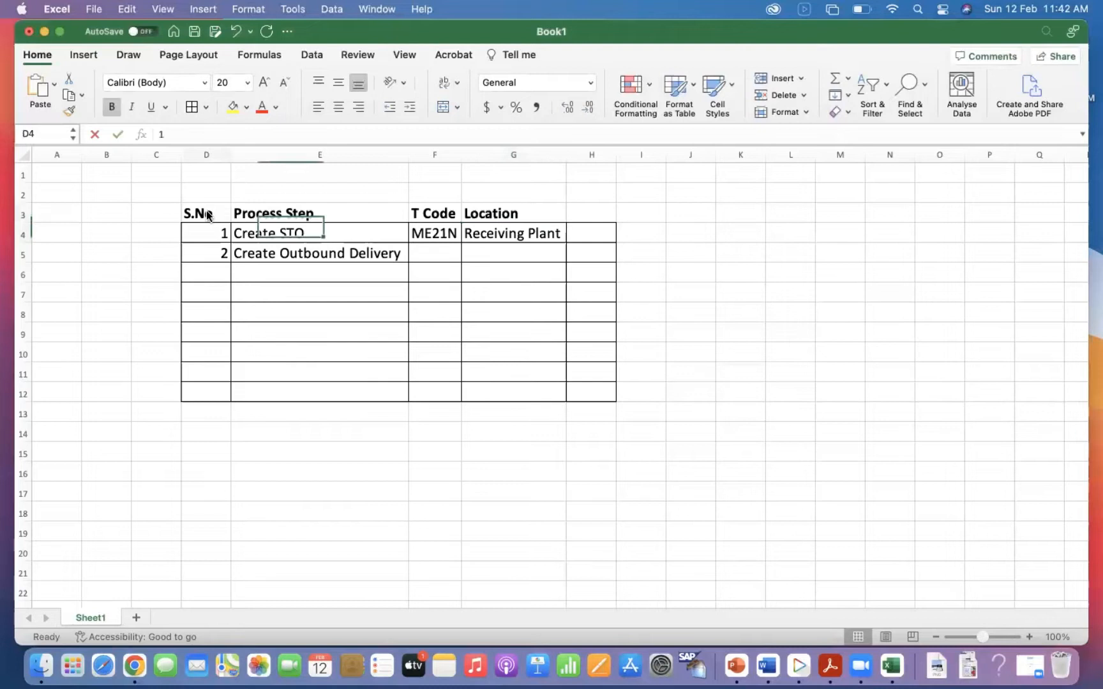
Delete the empty column H and apply all borders to the table range D3:G12.
click(594, 155)
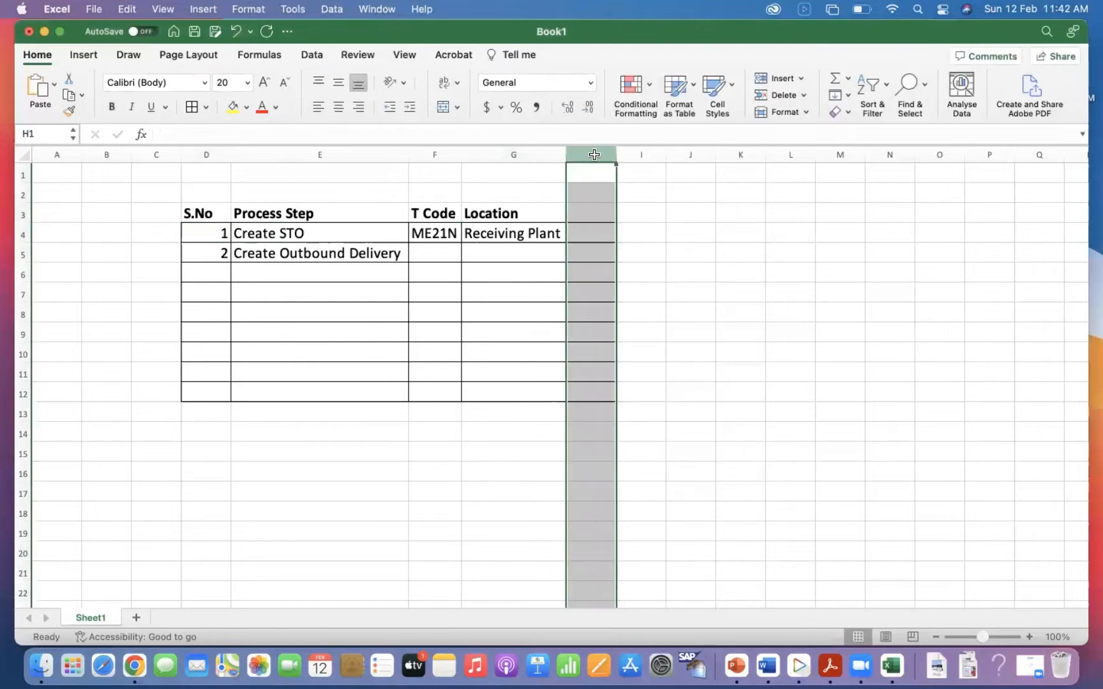
drag(206, 213, 507, 389)
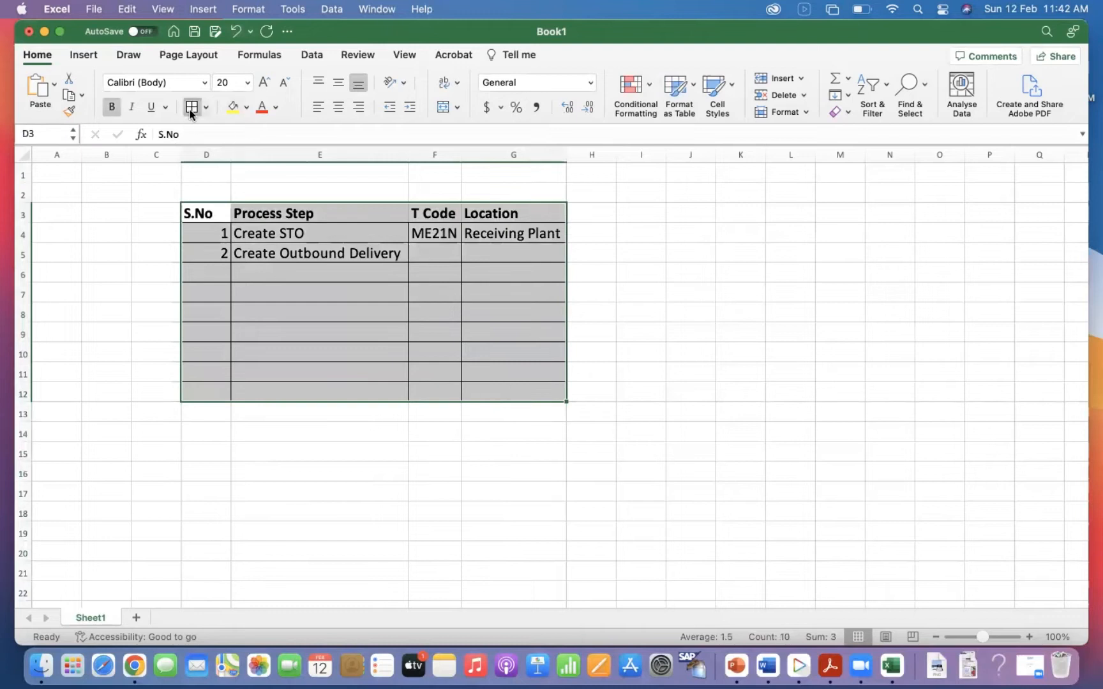
Fill the header cells D3:G3 with the lightest orange theme colour.
drag(204, 213, 504, 213)
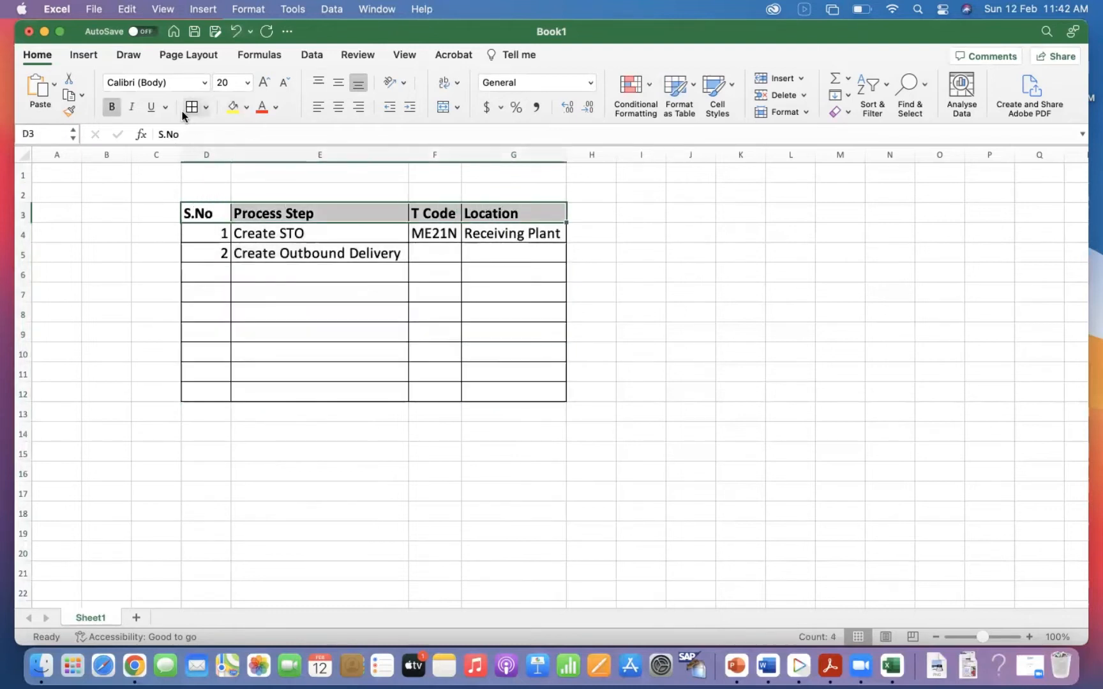
click(246, 107)
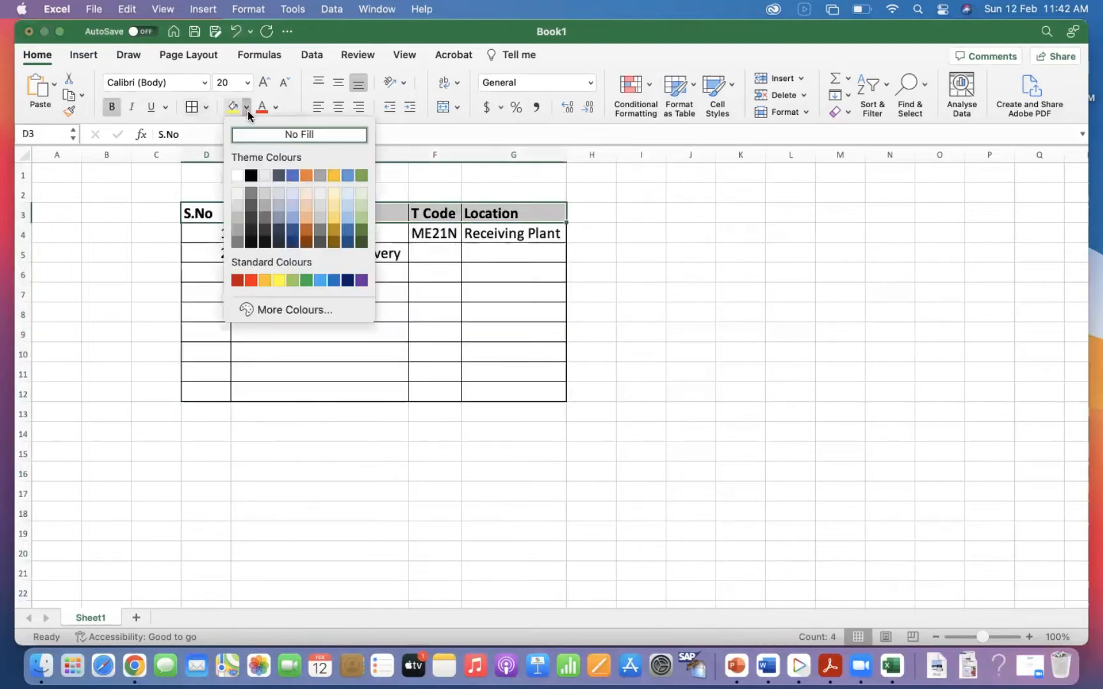
click(306, 192)
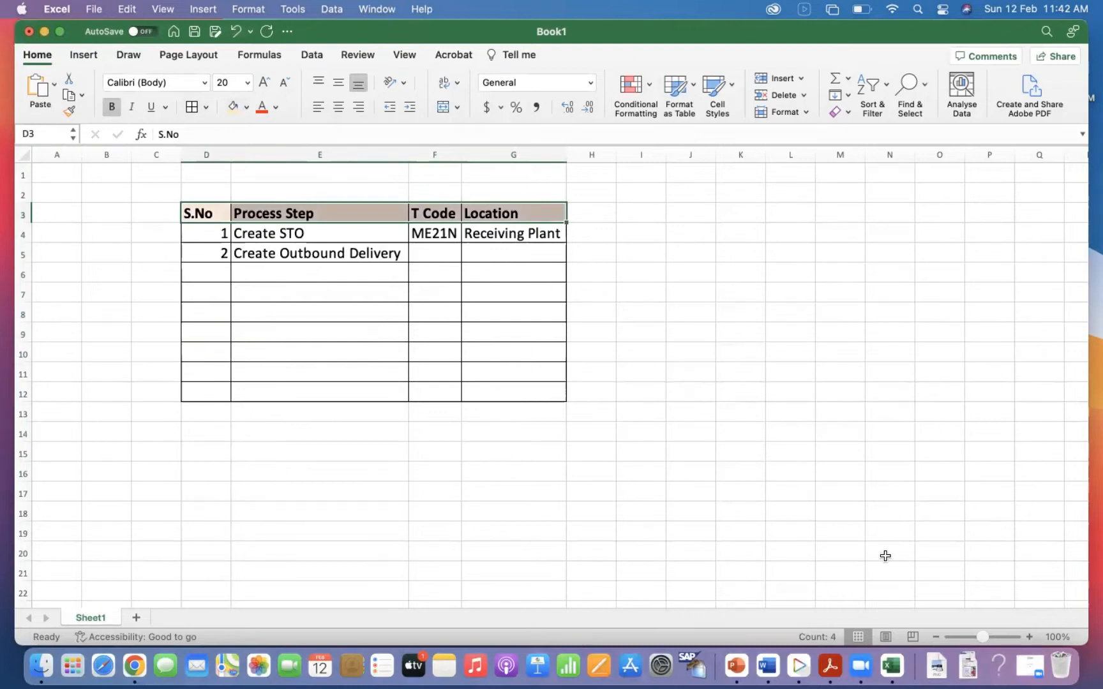
Narrow column D to fit its "S.No" heading.
click(1029, 637)
click(1028, 637)
click(1029, 637)
click(1029, 637)
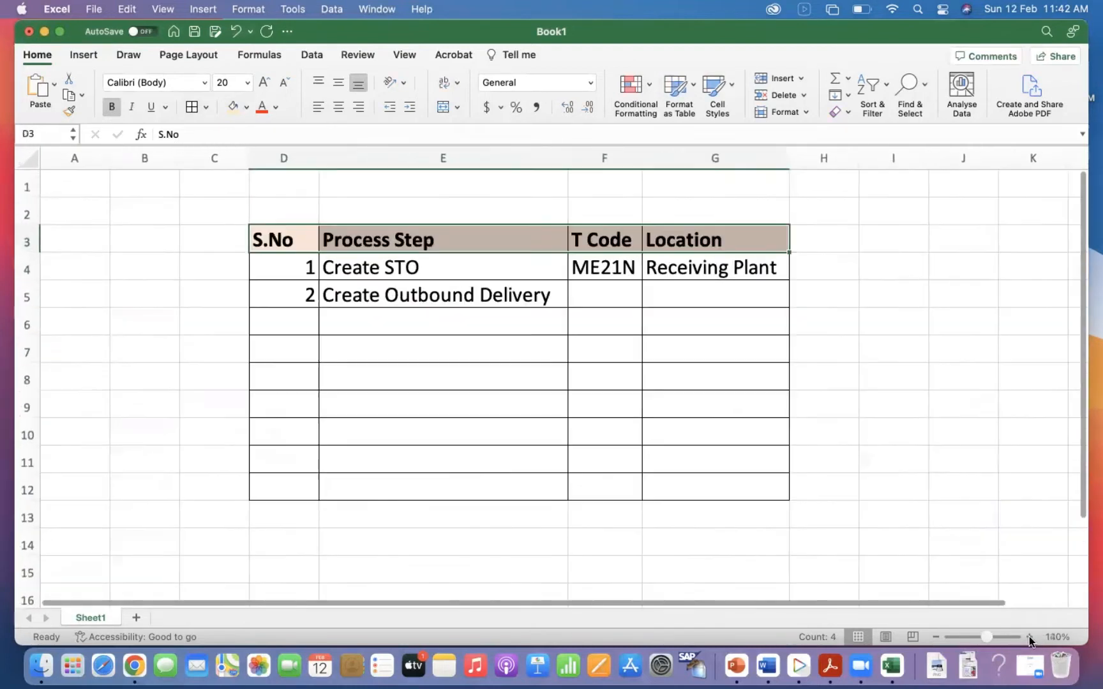
click(1029, 637)
drag(340, 167, 320, 167)
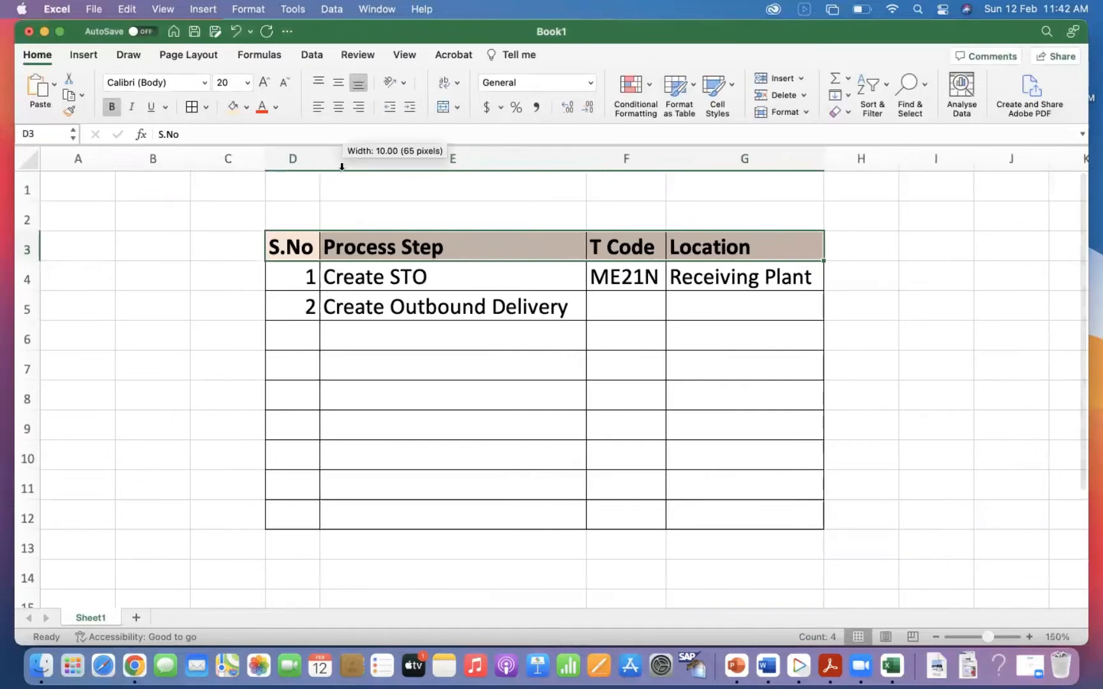
click(398, 276)
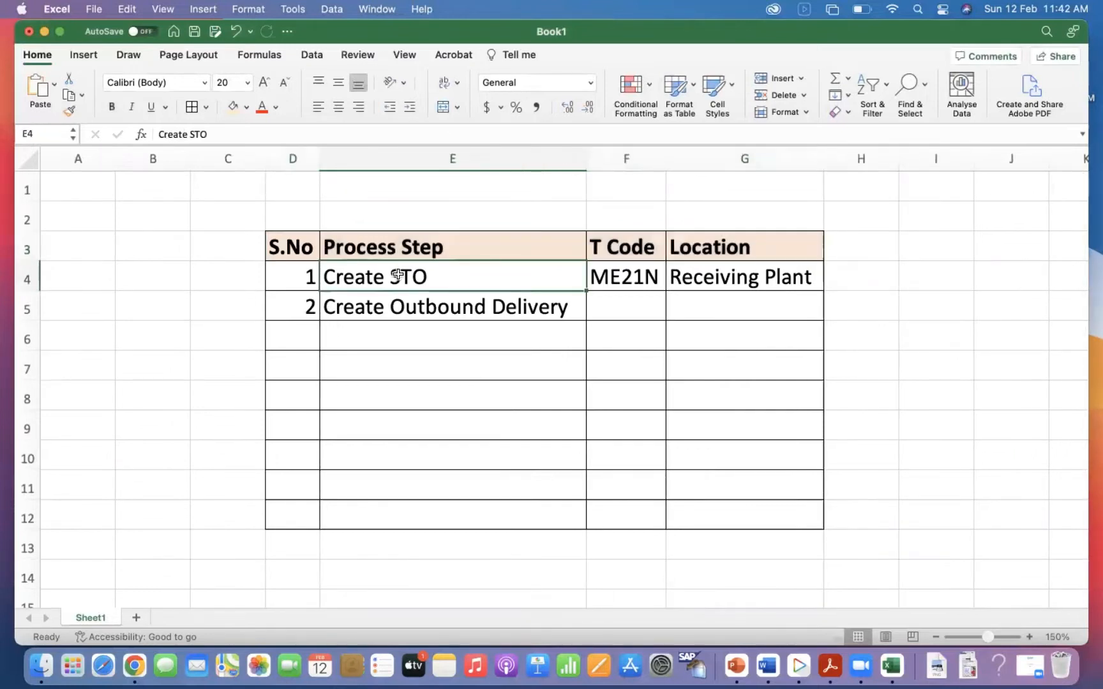
click(734, 279)
click(618, 273)
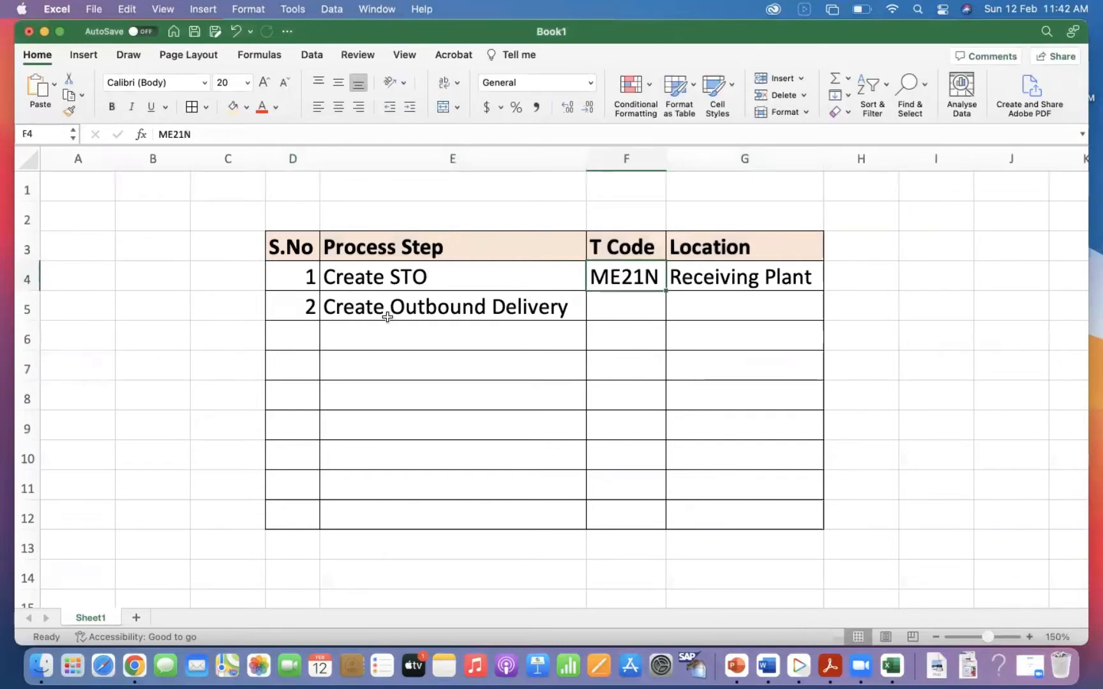
Enter VL10B as the T Code for the Create Outbound Delivery step.
click(632, 305)
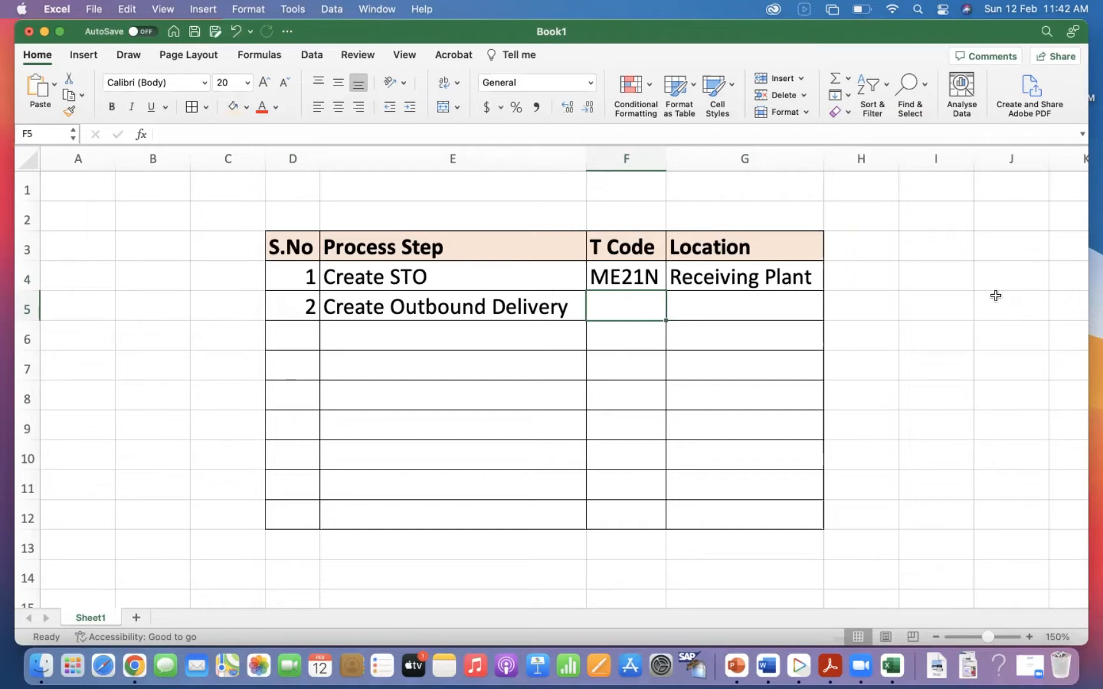
text(VL1)
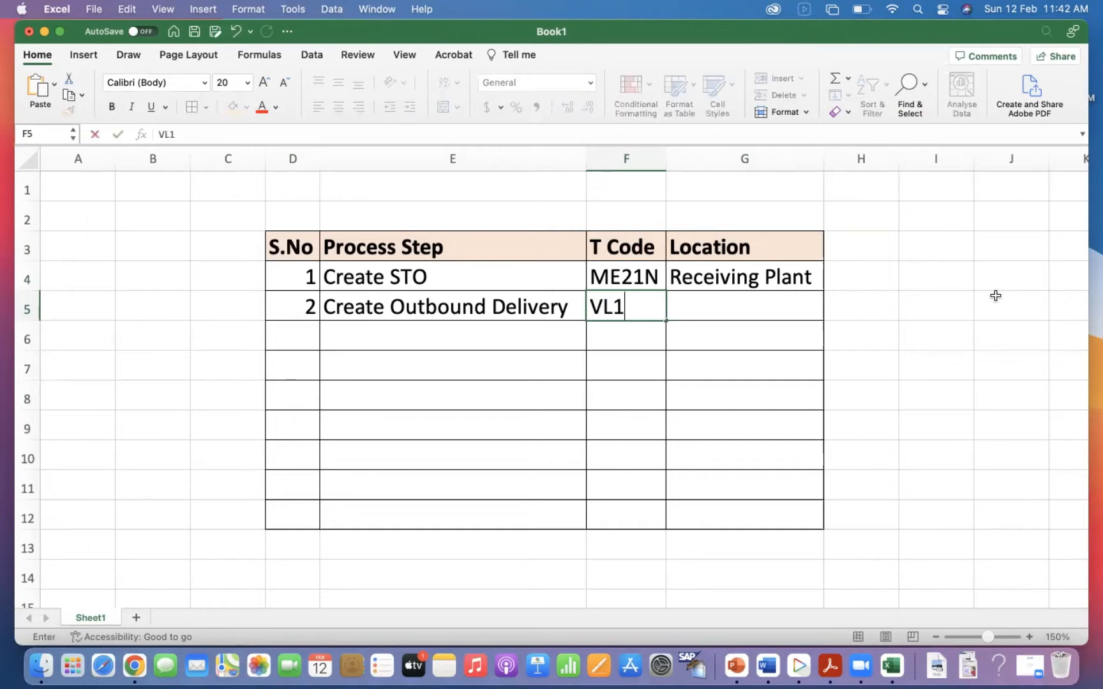
text(0B)
key(Tab)
Enter "Supplying Plant" as the location of the Create Outbound Delivery step.
text(Supplyin Plant)
key(BackSpace)
key(BackSpace)
key(BackSpace)
key(BackSpace)
key(BackSpace)
key(BackSpace)
text(g Plant)
key(Return)
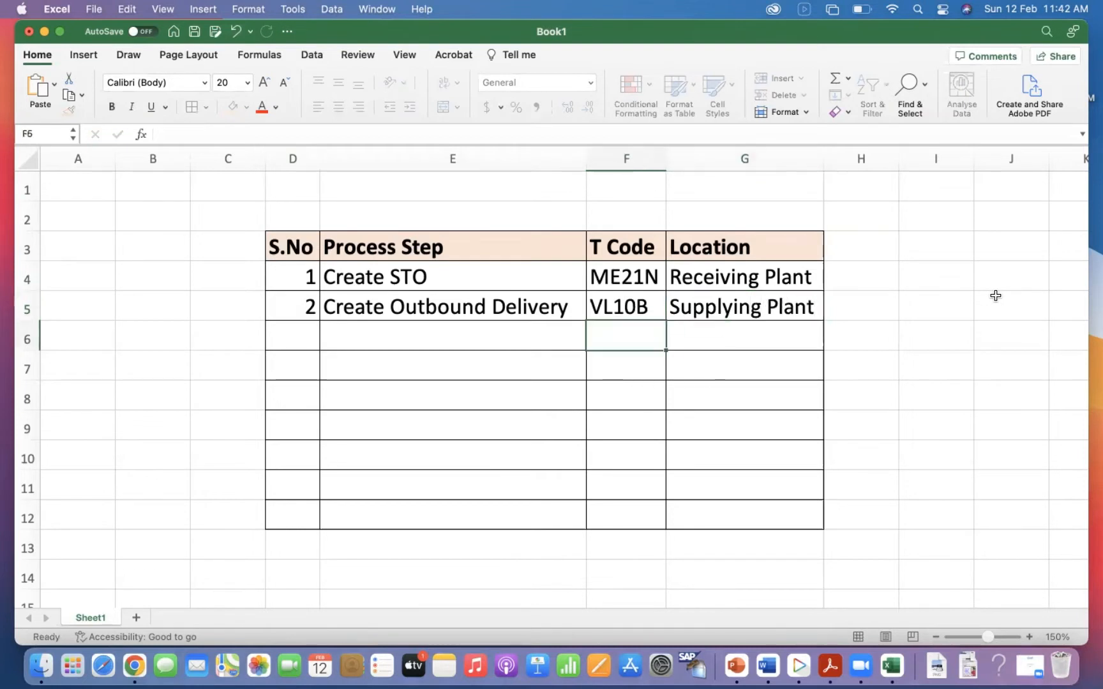
click(996, 296)
Add row 3 to the table with process step "Create TO", T Code LT03 and location "Supplying Plant".
click(277, 338)
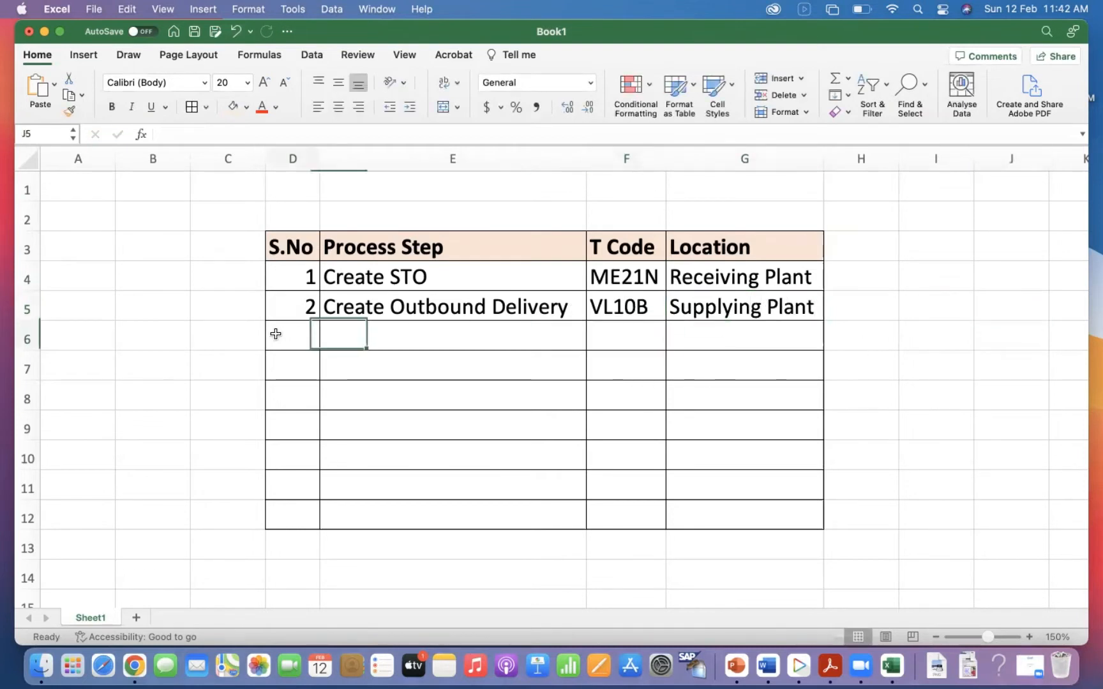
text(3)
key(Tab)
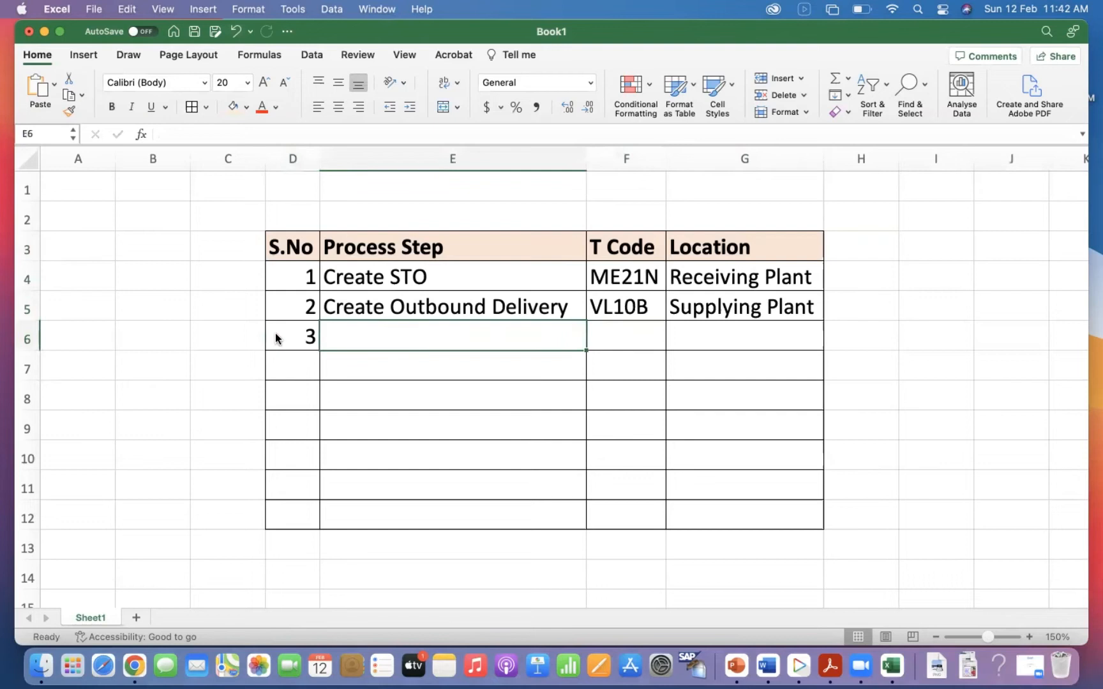
text(Create TO)
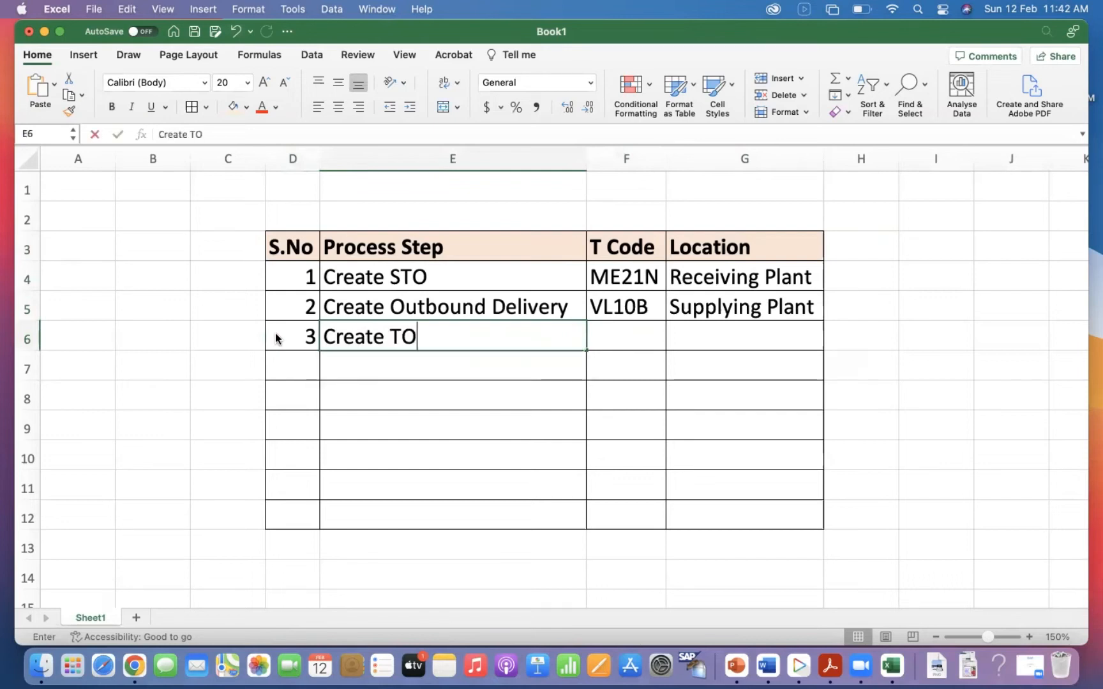
key(Tab)
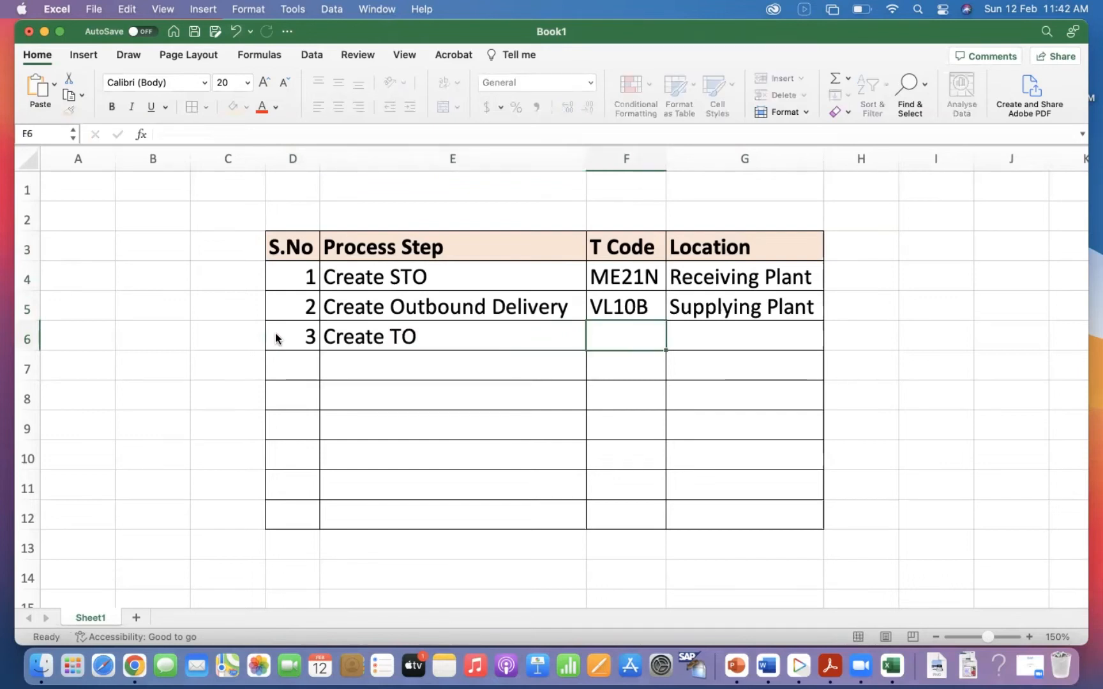
text(LT03)
key(Tab)
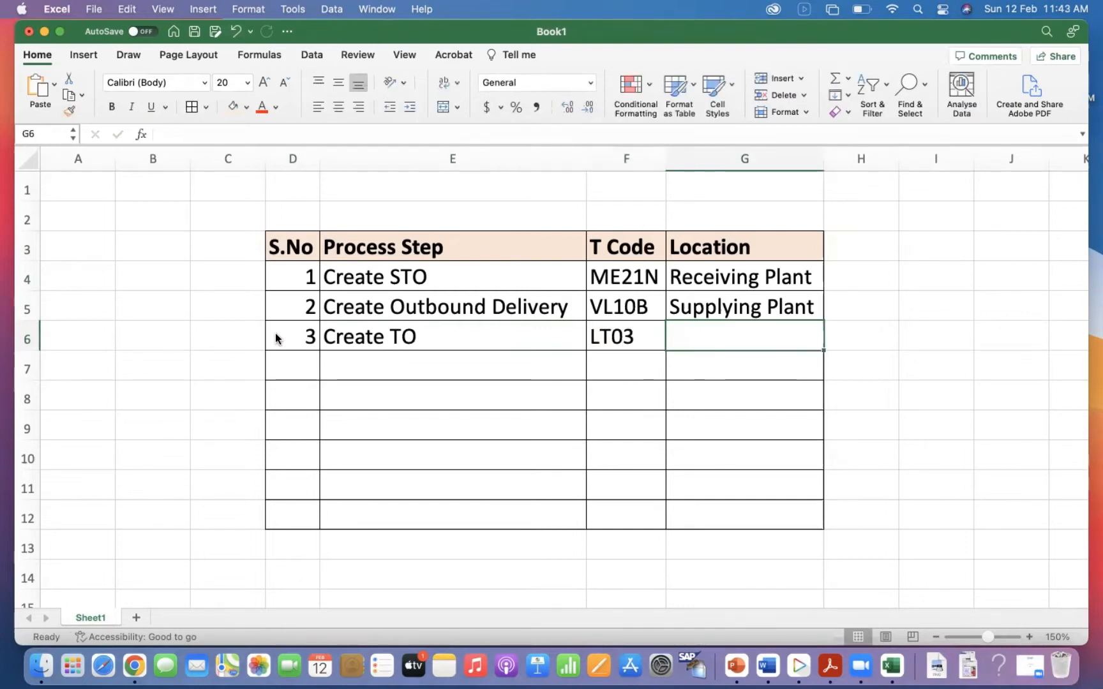
text(Supplying Plant)
Add serial number 4 with the process step "Confirm Transfer Order" in row 7.
click(298, 359)
text(4)
key(Tab)
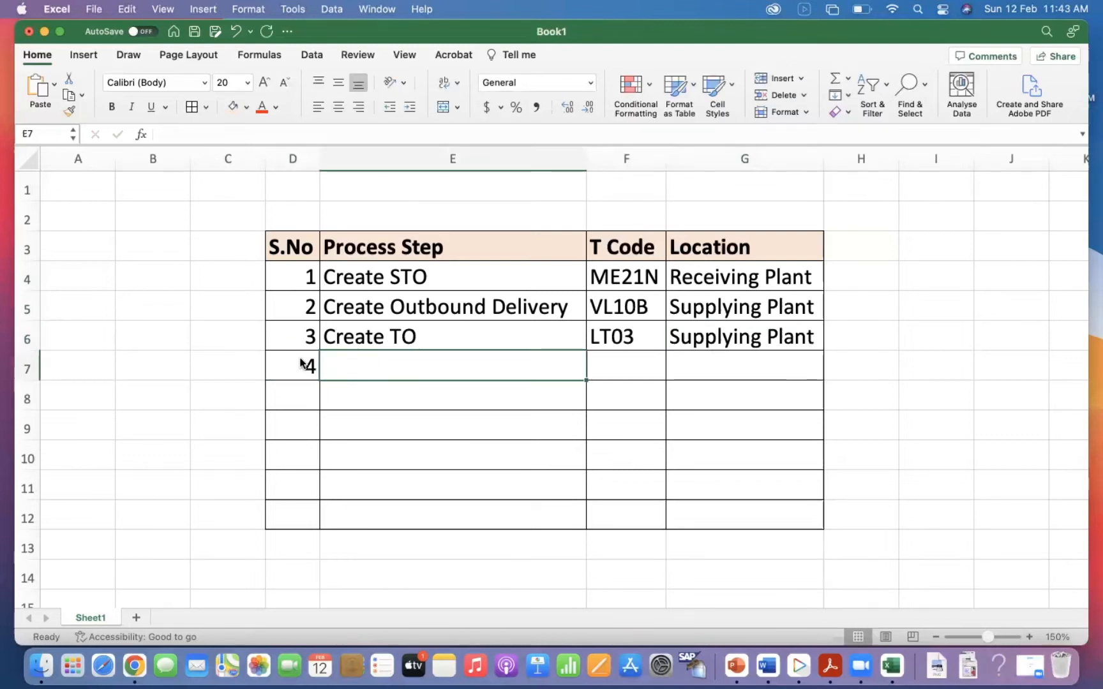
text(Confirm Transfer or)
key(BackSpace)
key(BackSpace)
text(Orders)
key(BackSpace)
key(Tab)
Enter T Code LT12 for Confirm Transfer Order and copy the location "Supplying Plant" from the cell above.
text(LT12)
key(Tab)
key(ctrl+d)
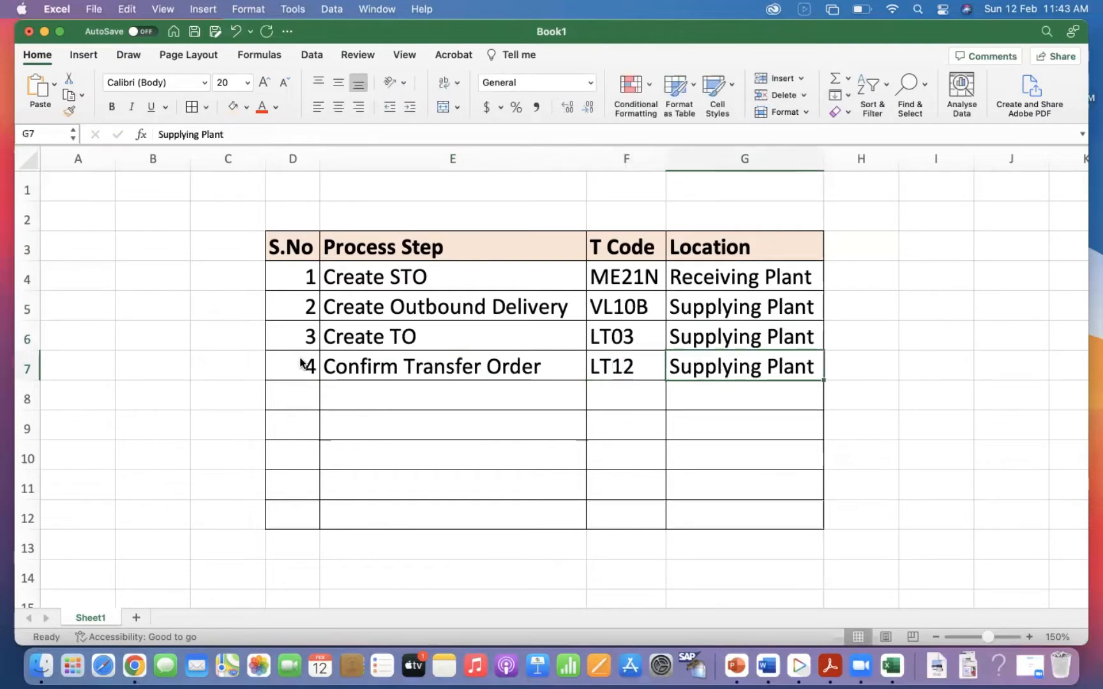
Add serial number 5 with the process step "Post Goods Issue" in row 8.
click(295, 401)
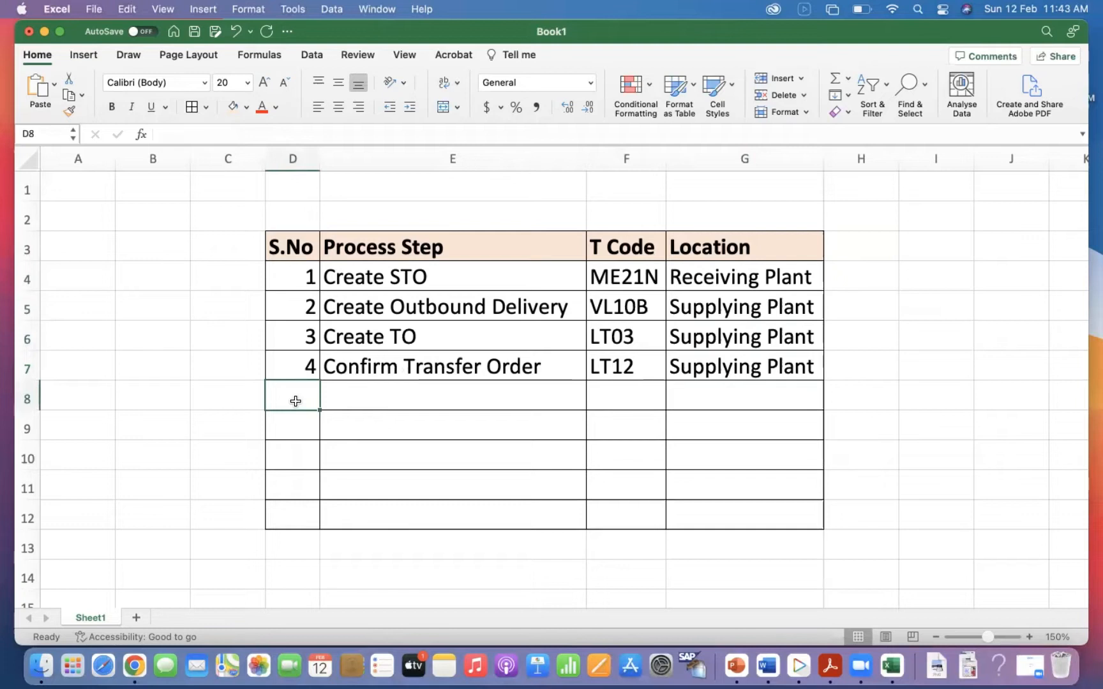
text(5)
key(Tab)
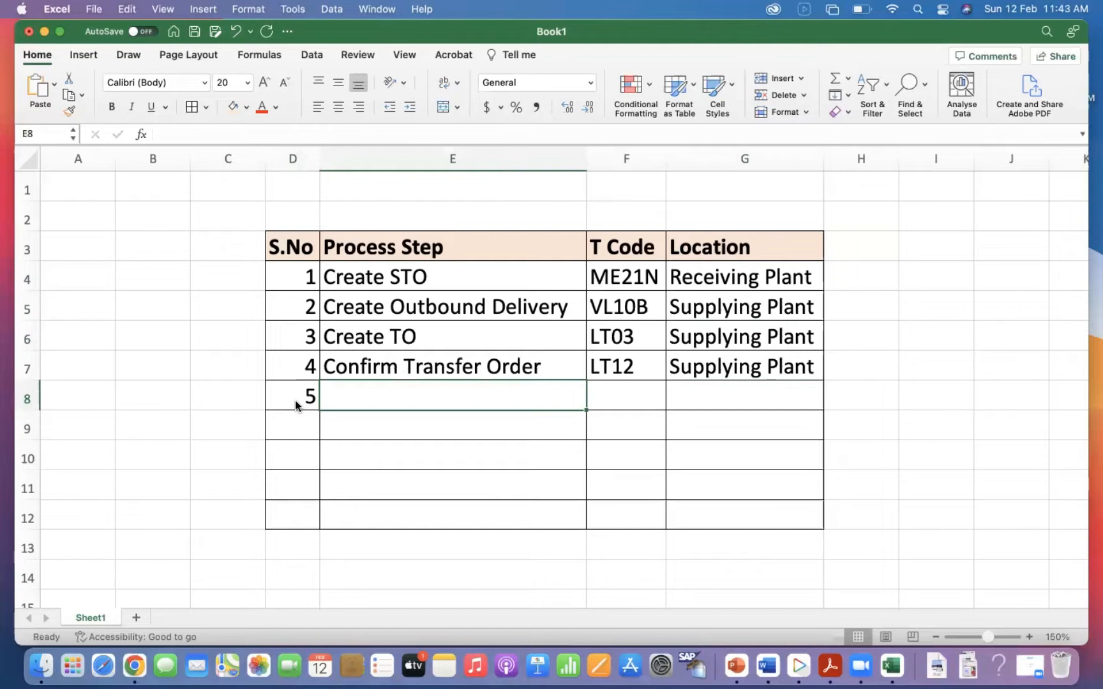
text(Post Go)
text(od iS)
key(BackSpace)
key(BackSpace)
key(BackSpace)
text(S)
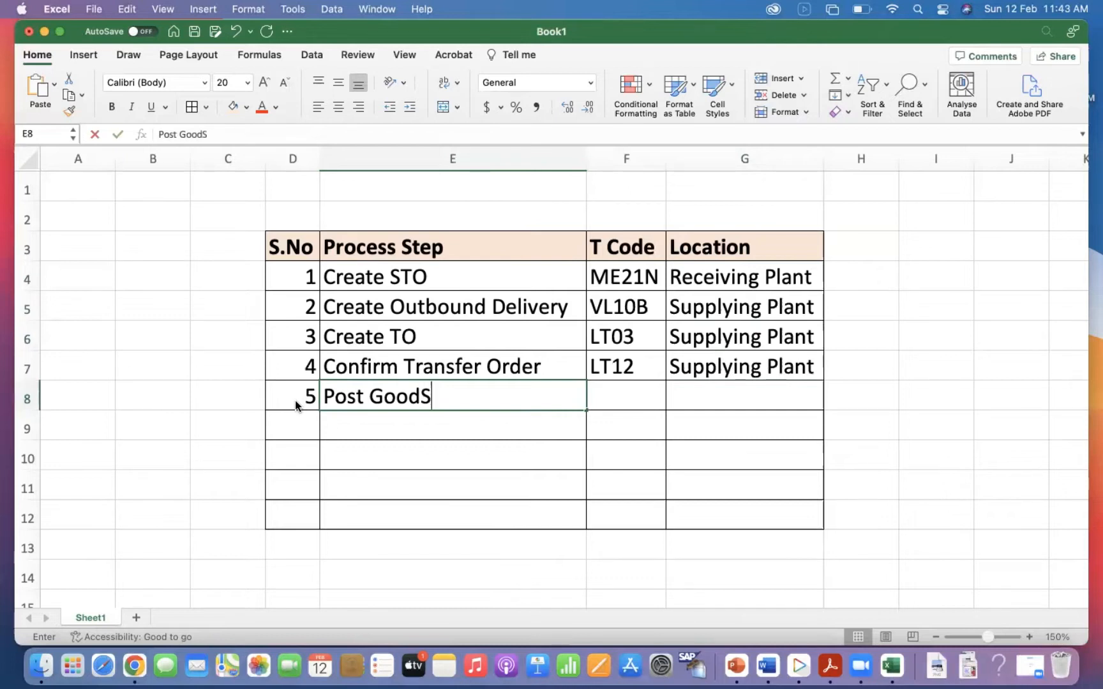
key(BackSpace)
text(s Issue)
key(Tab)
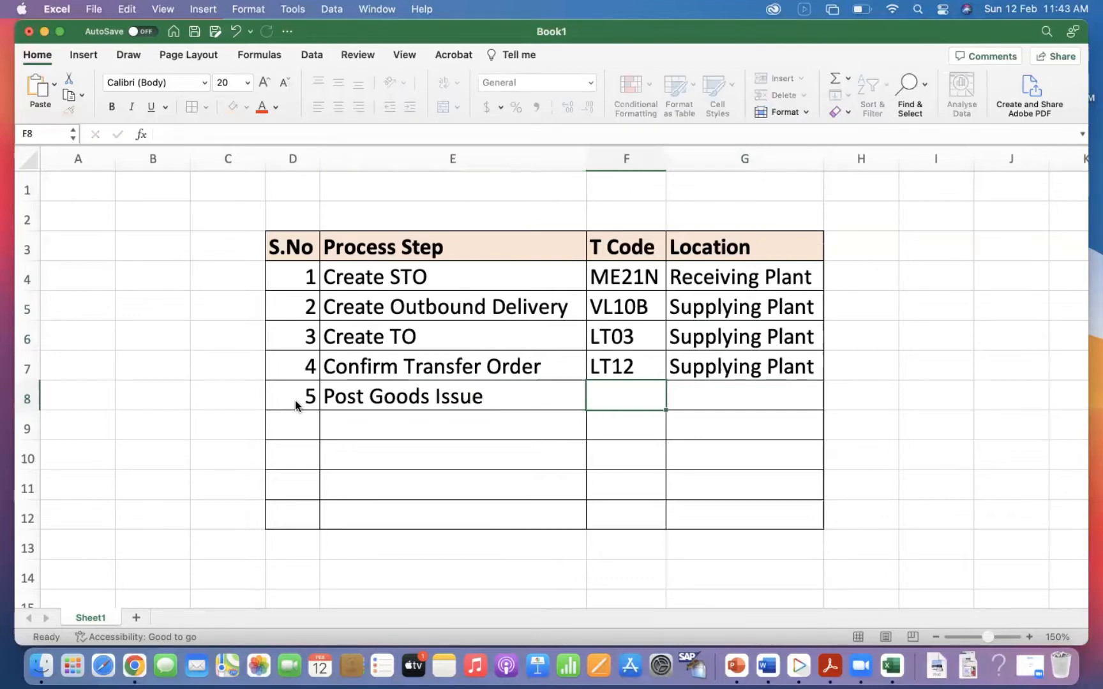
Enter T Code VL02N for Post Goods Issue and copy the location "Supplying Plant" from the cell above.
text(VL02N)
key(Tab)
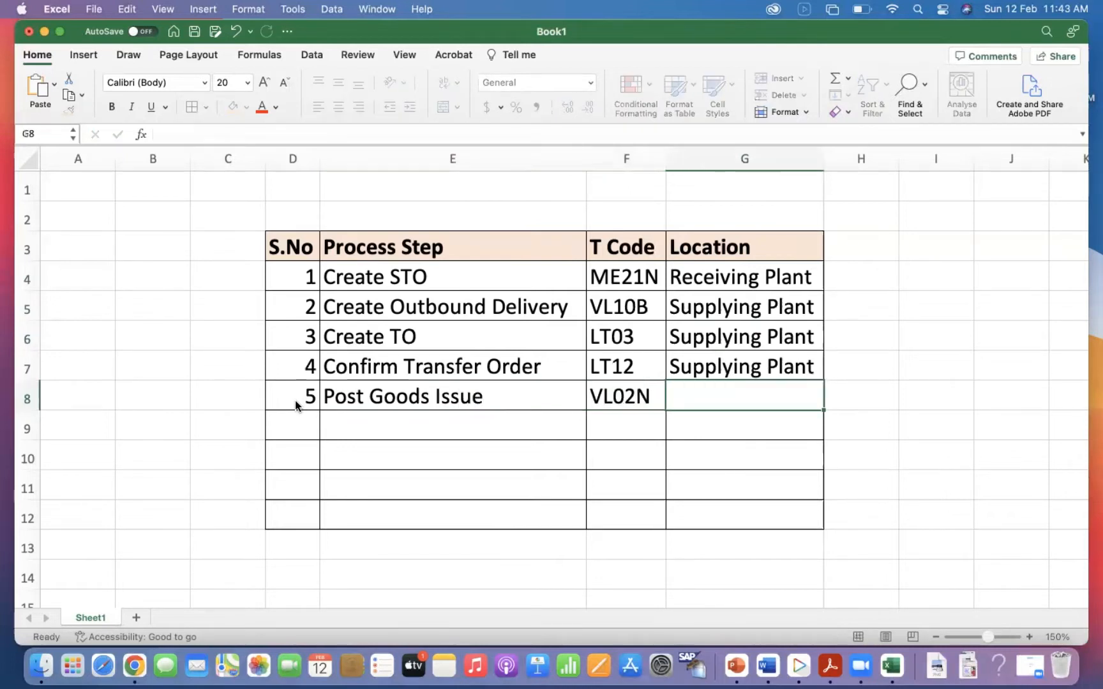
key(ctrl+d)
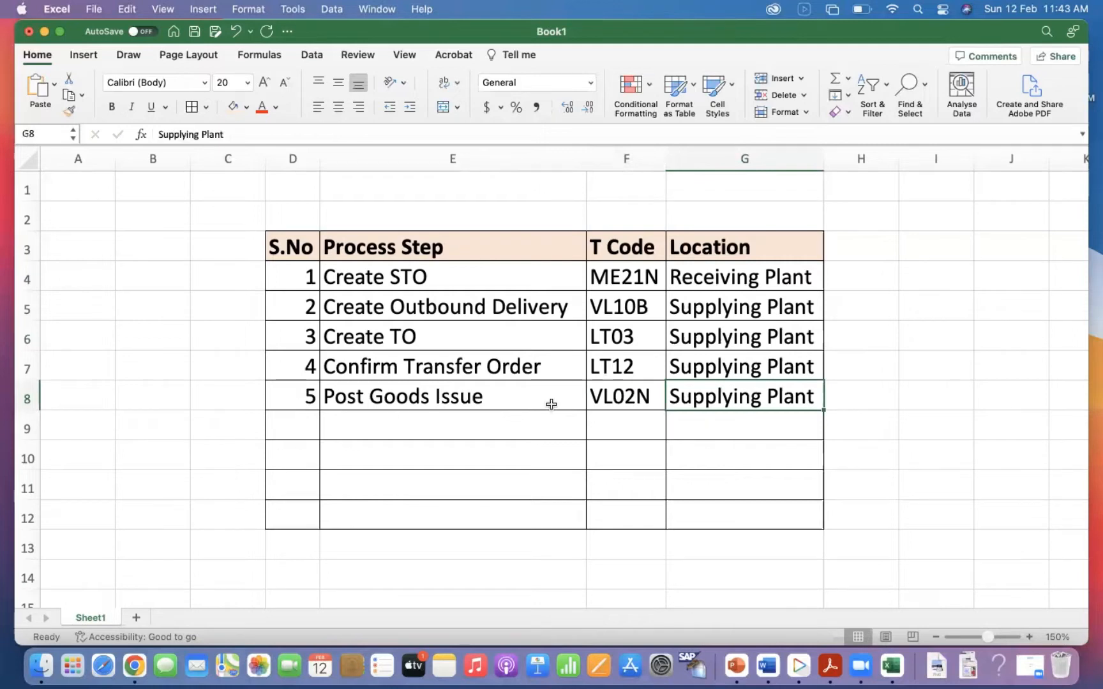
click(613, 397)
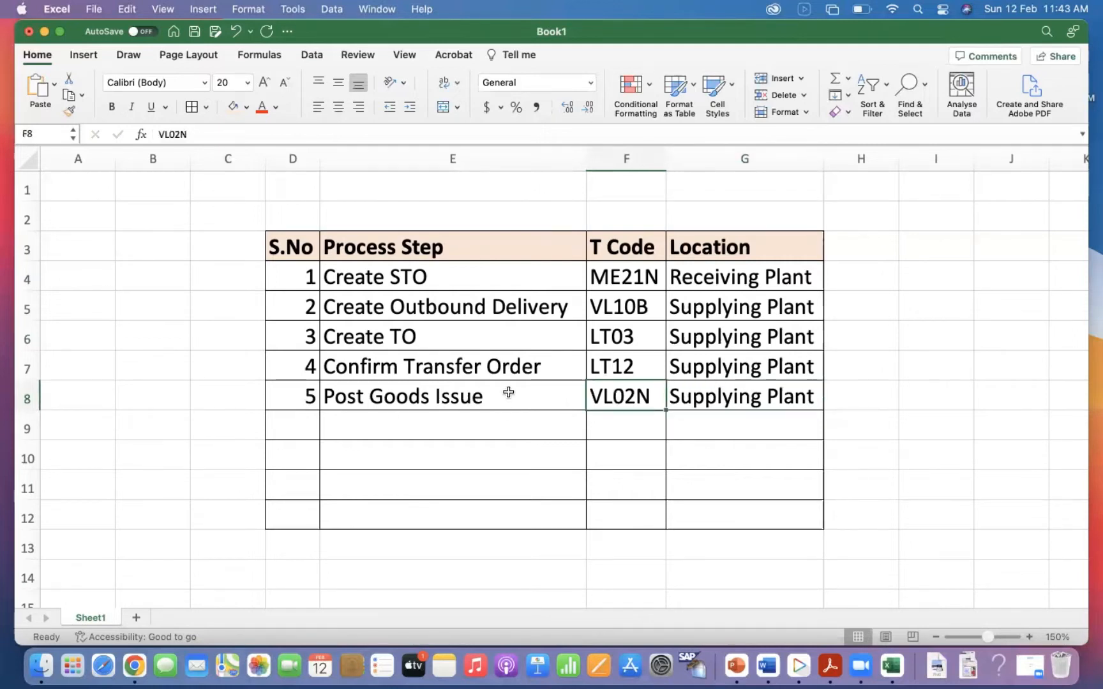
Add serial number 6 with the process step "Print Packing Slip" in row 9.
click(307, 423)
text(6)
key(Tab)
text(pRINT)
key(BackSpace)
key(BackSpace)
key(BackSpace)
key(BackSpace)
key(BackSpace)
key(BackSpace)
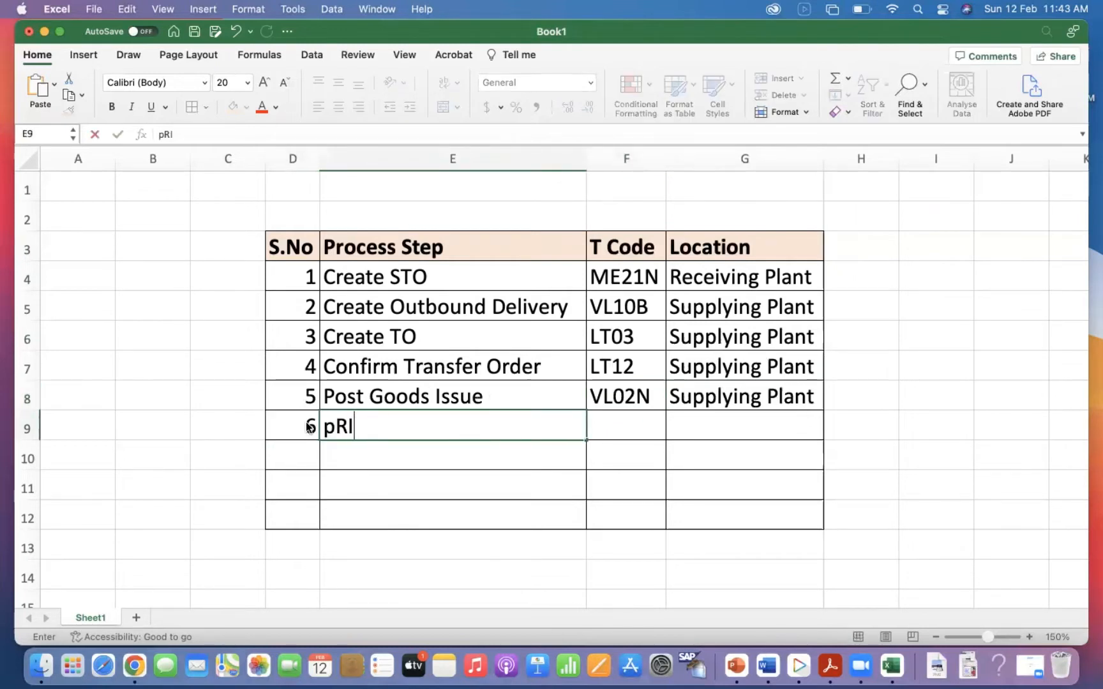
text(p)
key(BackSpace)
key(BackSpace)
text(P)
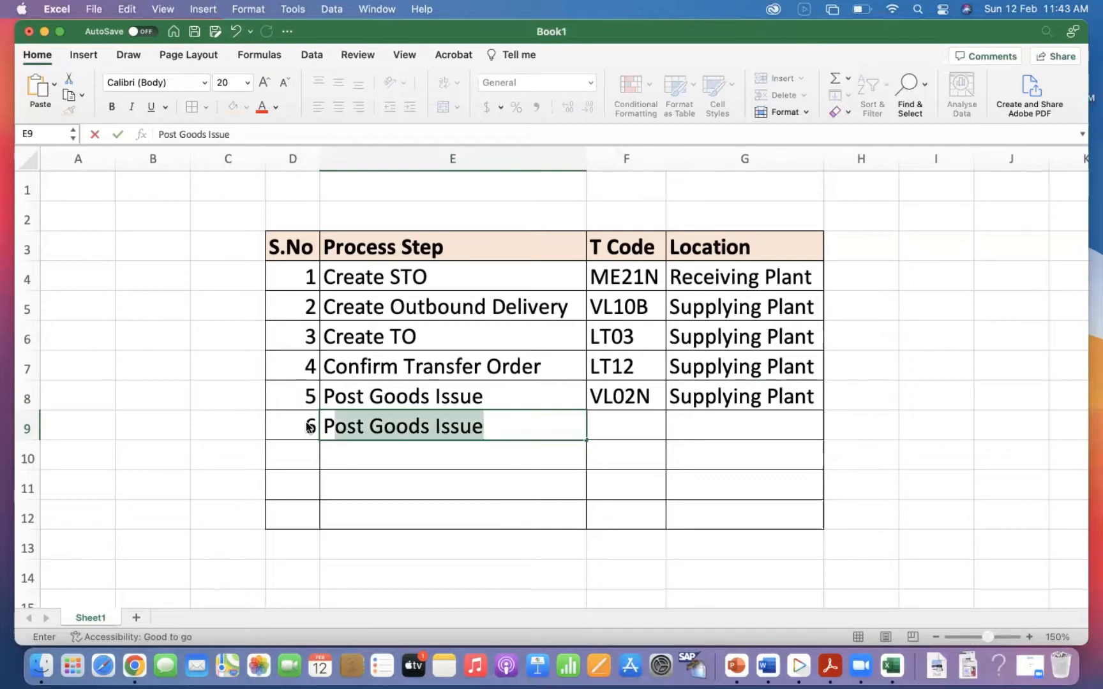
text(rint Pa)
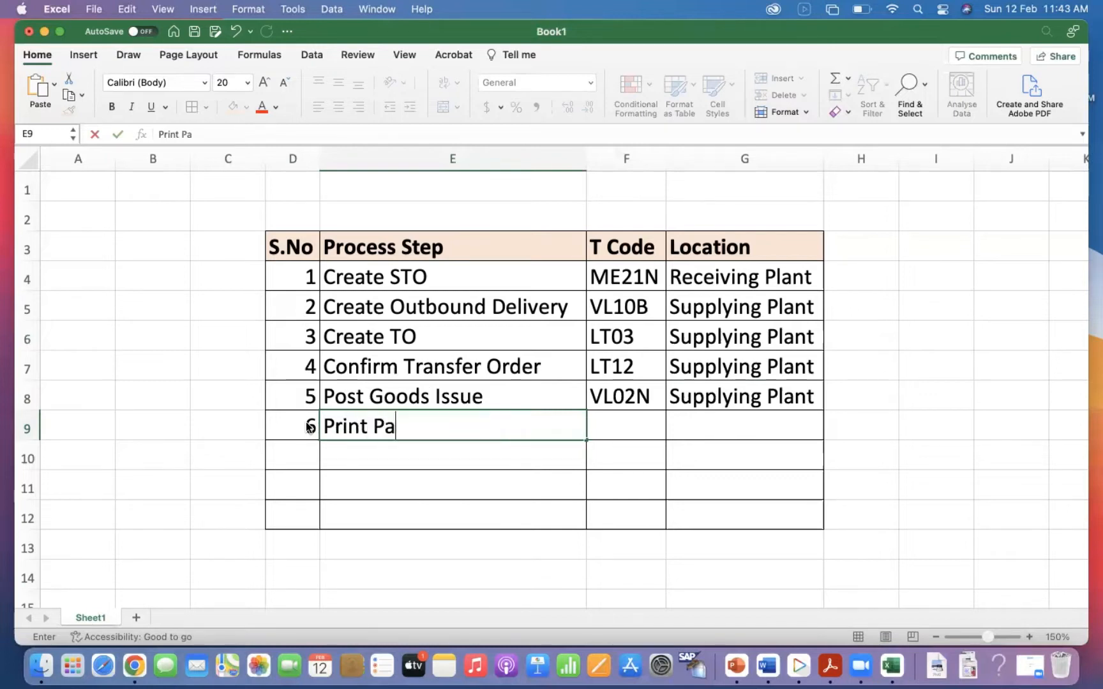
text(cking Slip)
key(Tab)
Enter T Code VL02N for Print Packing Slip and copy the location "Supplying Plant" from the cell above.
text(v)
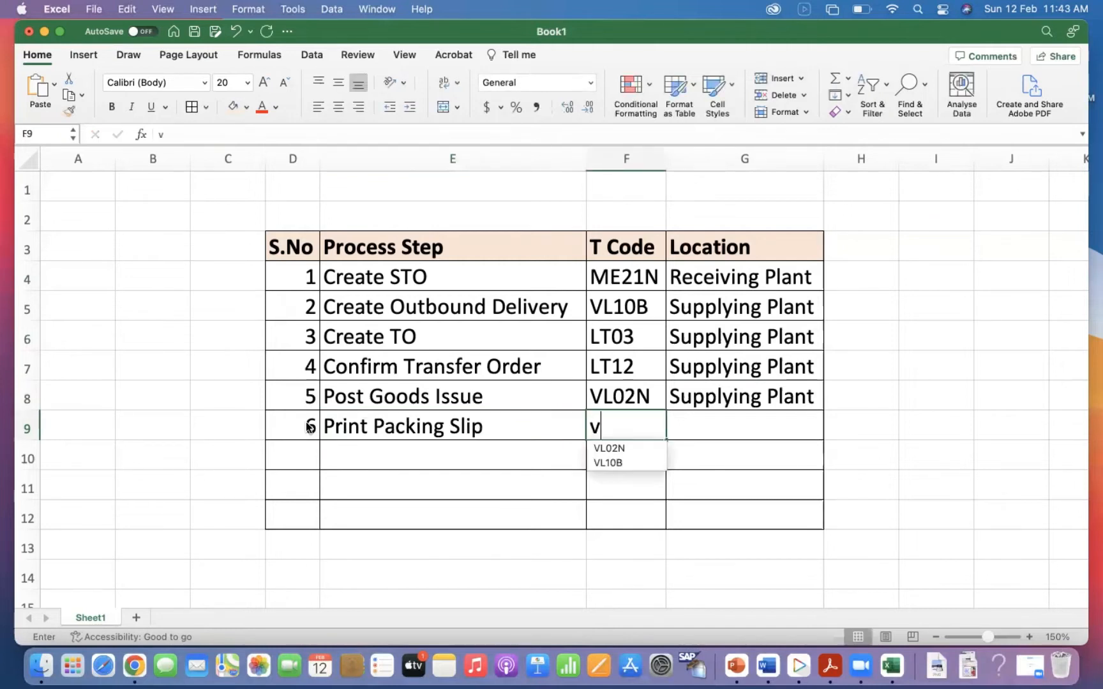
text(L02N)
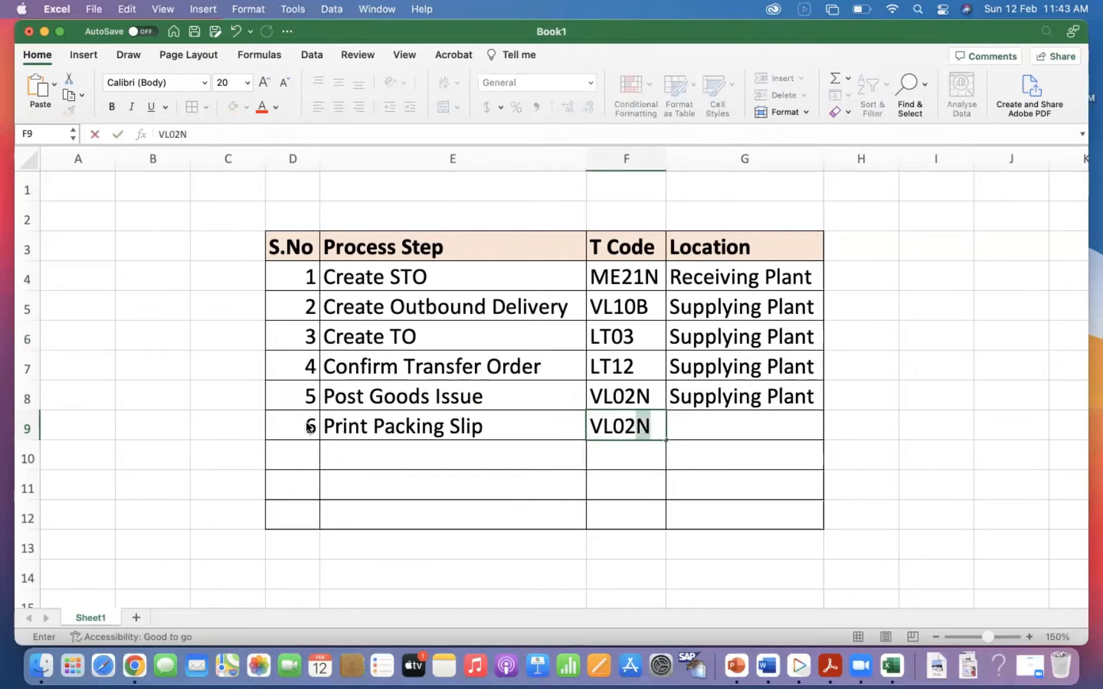
key(Tab)
key(ctrl+d)
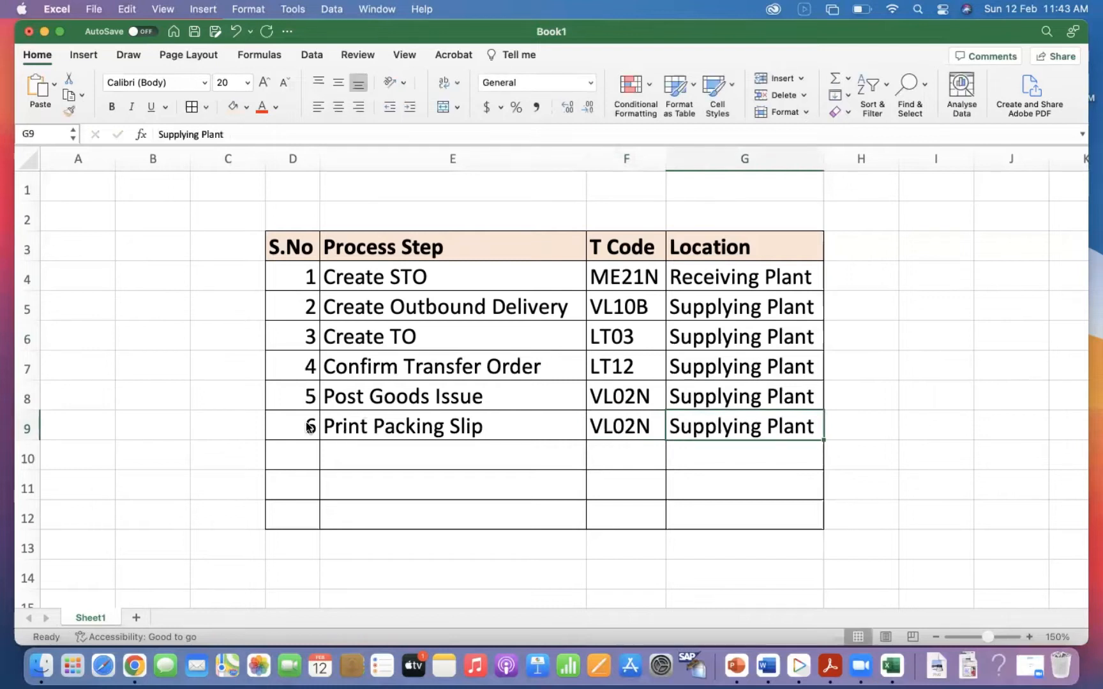
Add serial number 7 with the process step "Create Inbound Delivery" in row 10.
click(291, 458)
text(7)
key(Tab)
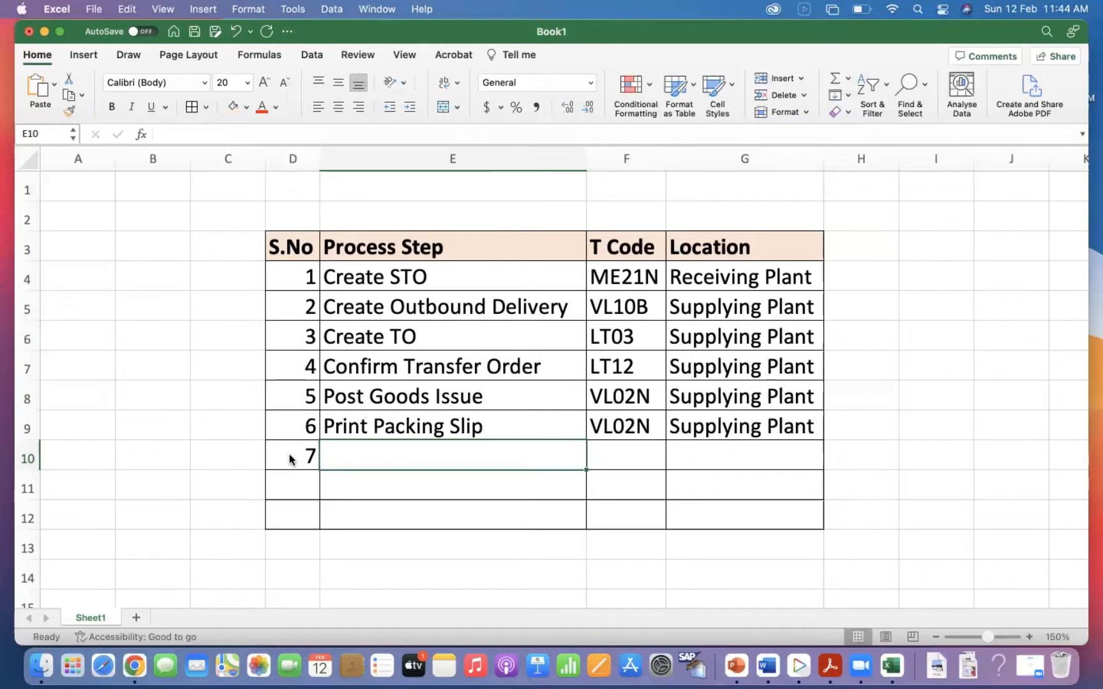
text(Create INBO)
key(BackSpace)
key(BackSpace)
key(BackSpace)
text(nb)
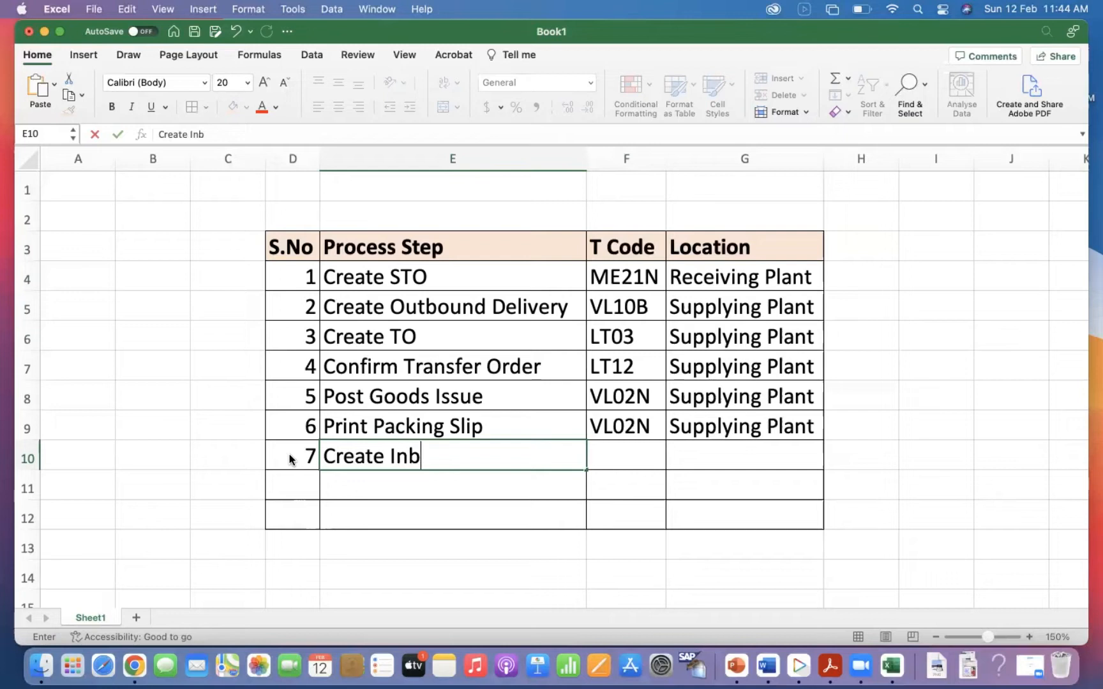
text(ound Delivery)
key(Tab)
Enter T Code VL31N and the location "Receiving Plant" for Create Inbound Delivery.
text(VL31N)
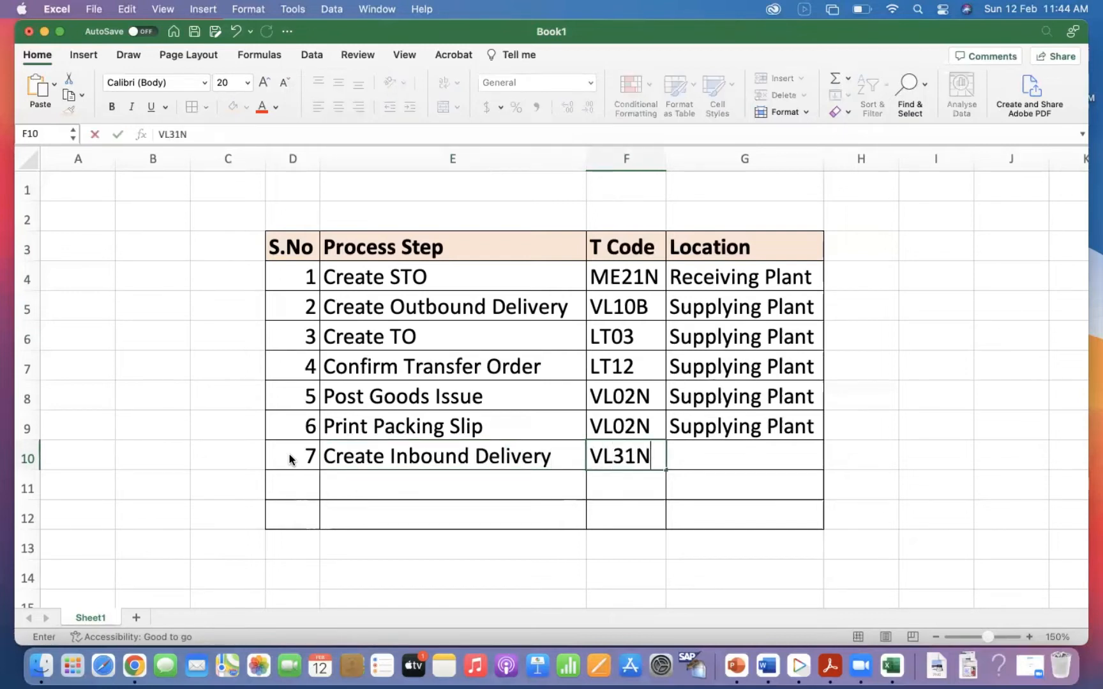
key(Tab)
text(r)
key(Return)
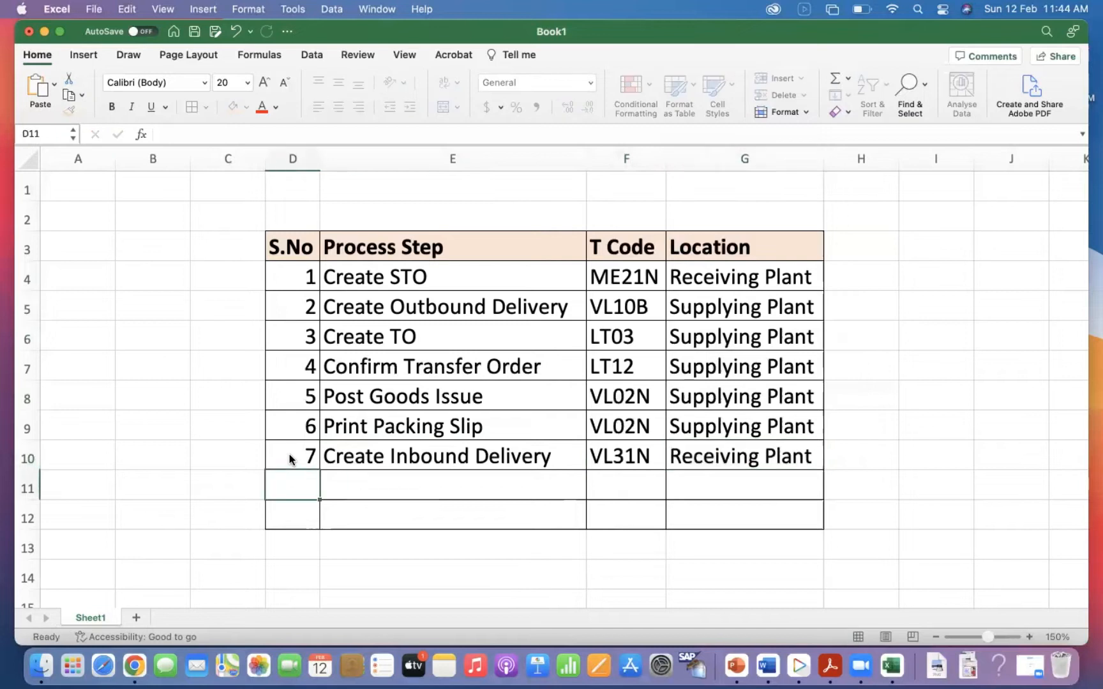
Add the column header "Remarks" in cell H3, beside Location.
click(849, 245)
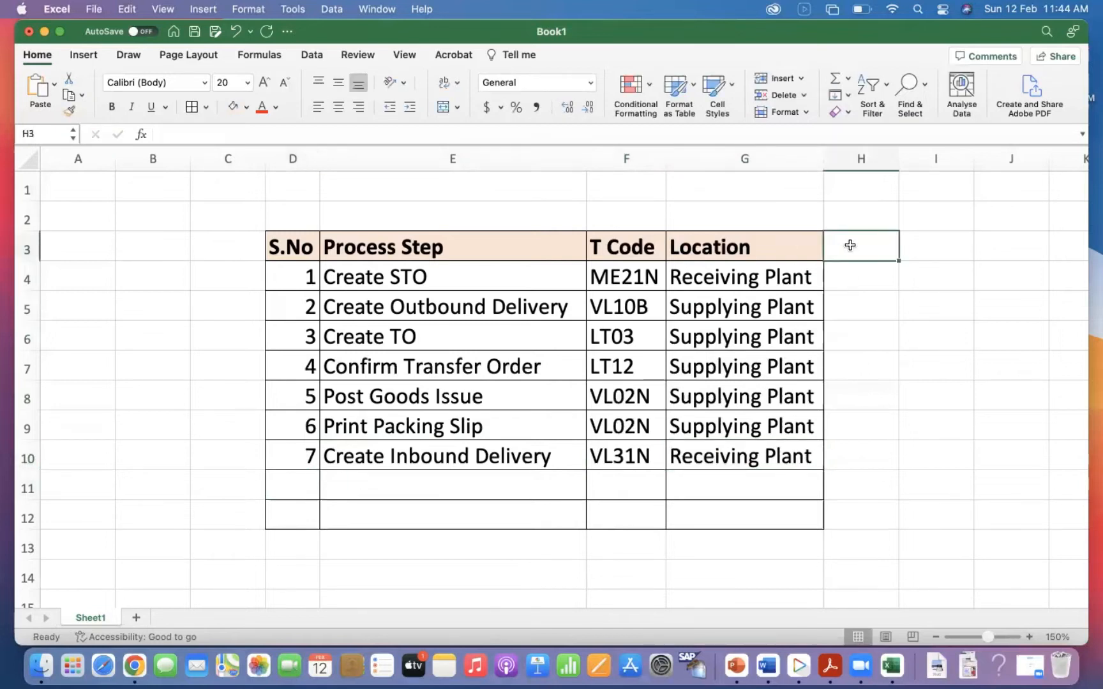
text(L)
key(BackSpace)
key(BackSpace)
text(rE)
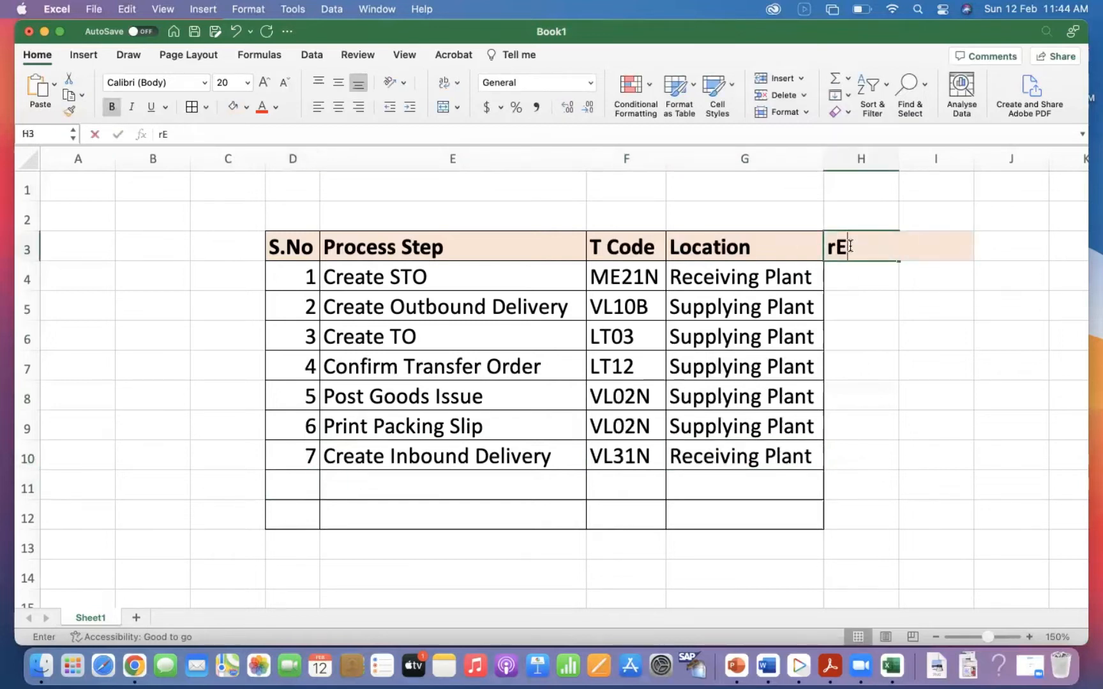
text(MARKS)
key(Return)
click(859, 237)
text(Remarks)
key(Return)
Apply cell borders to the Remarks column down to row 12 and widen the column.
double_click(900, 157)
drag(872, 232, 290, 355)
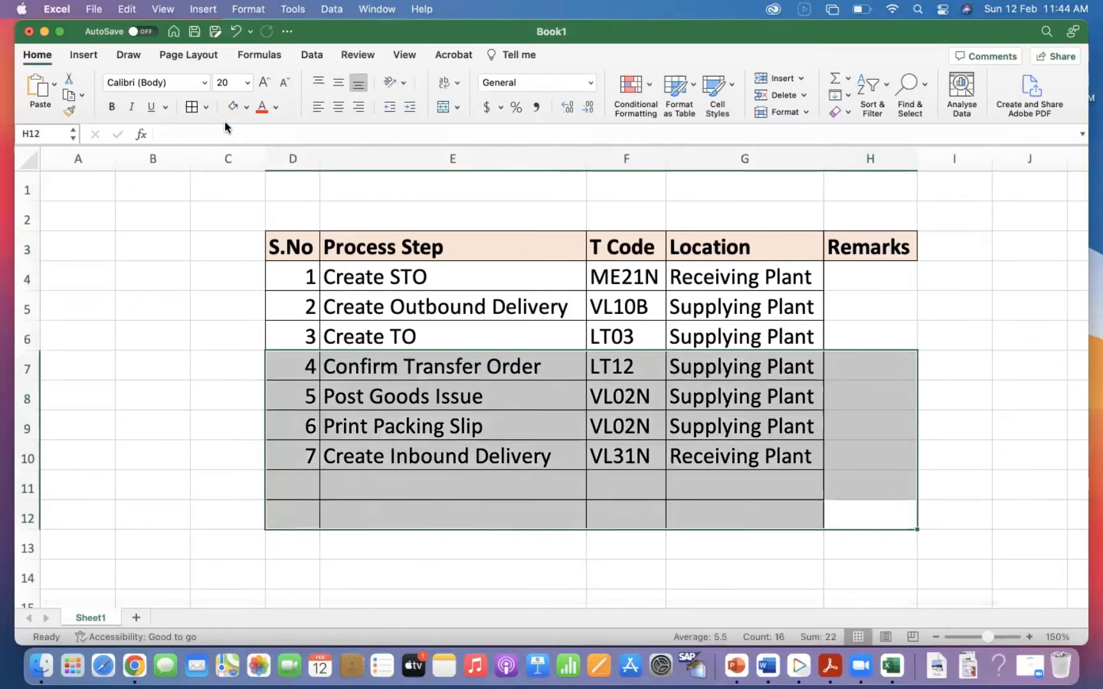
drag(809, 247, 867, 514)
click(191, 106)
drag(917, 170, 1028, 179)
Add serial number 8 with the process step "Create Transfer Order" in row 11.
click(295, 475)
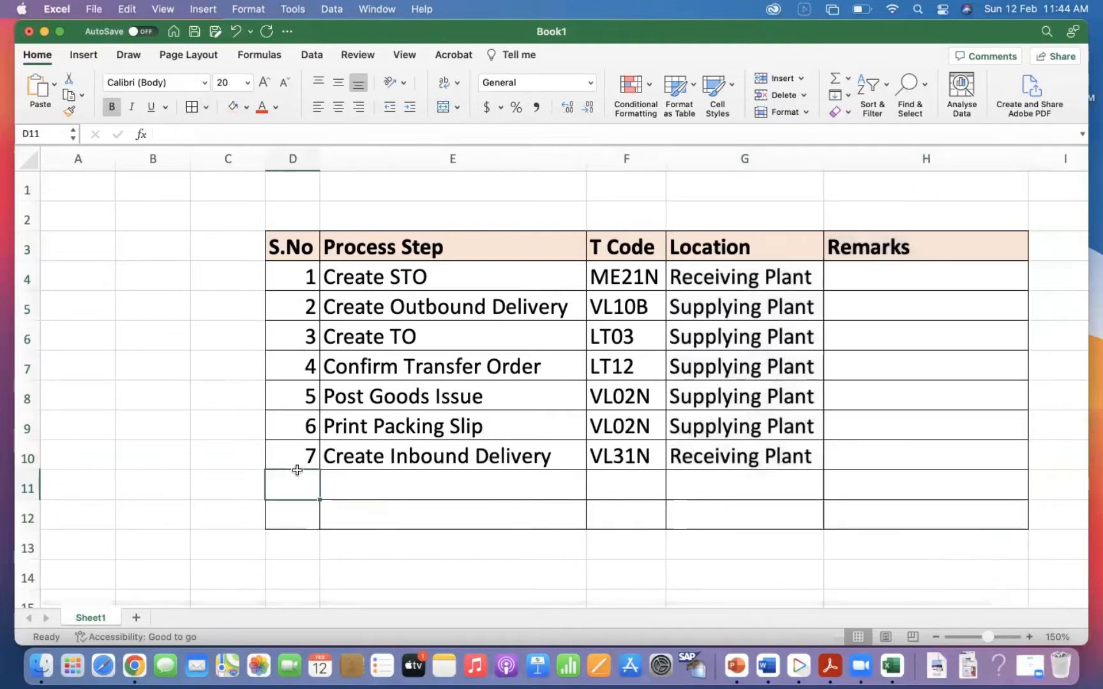
text(8)
key(Tab)
text(Create )
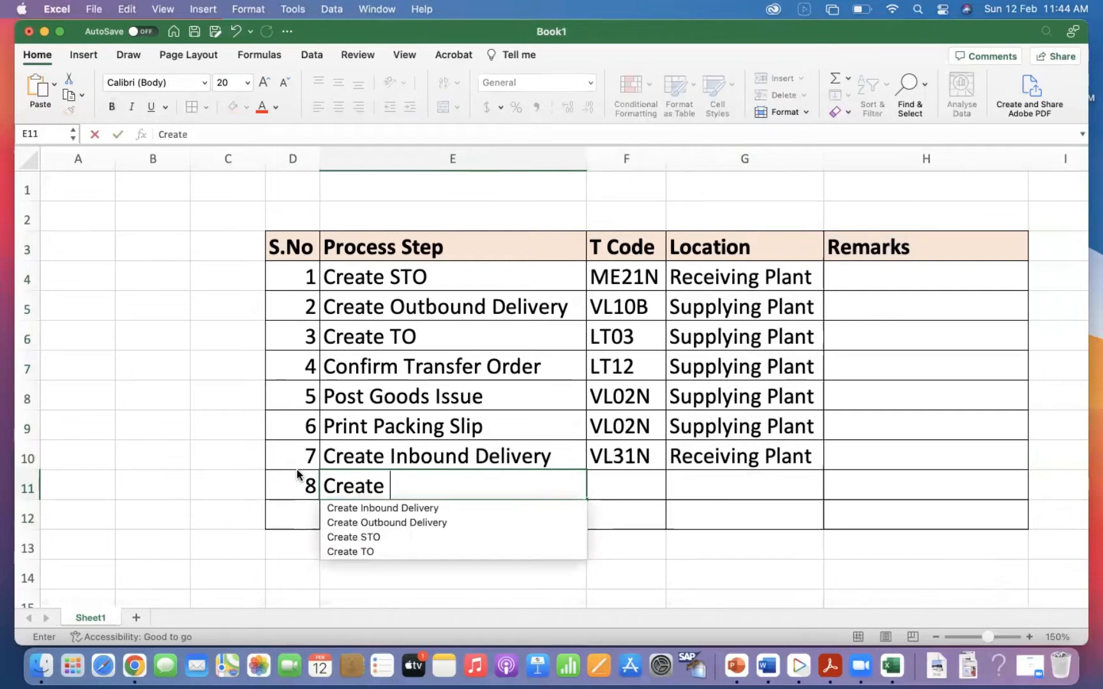
text(Transfer )
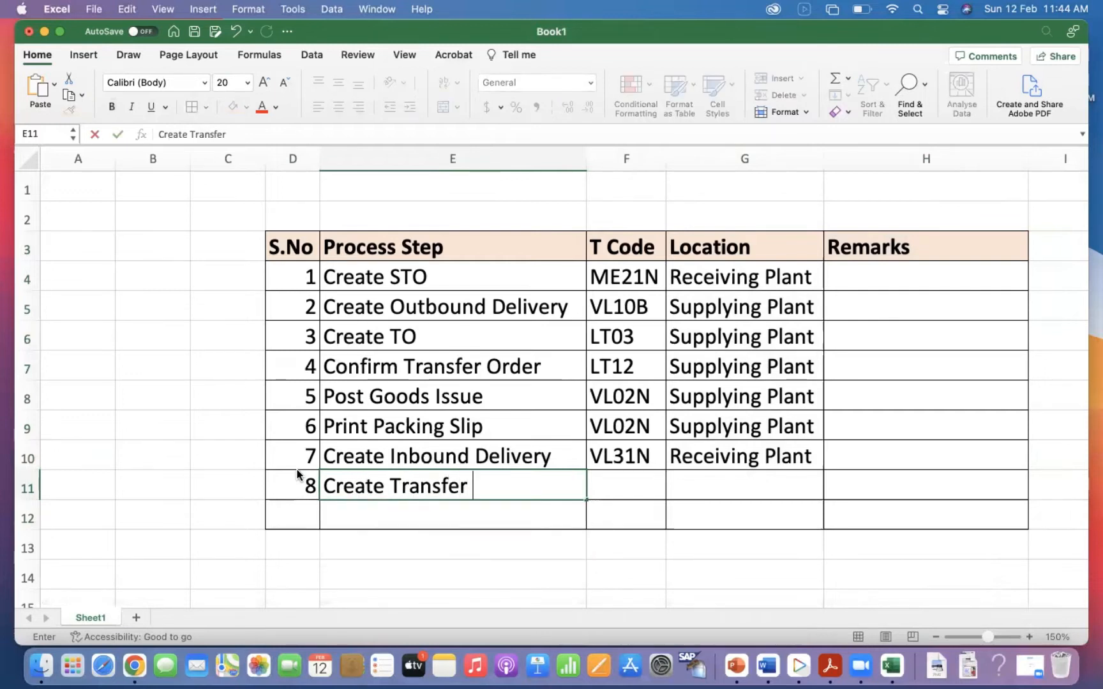
text(Order)
key(BackSpace)
text(er)
key(Tab)
Enter T Code LT03 and the location "Receiving Plant" for Create Transfer Order.
text(V)
key(BackSpace)
text(LT04)
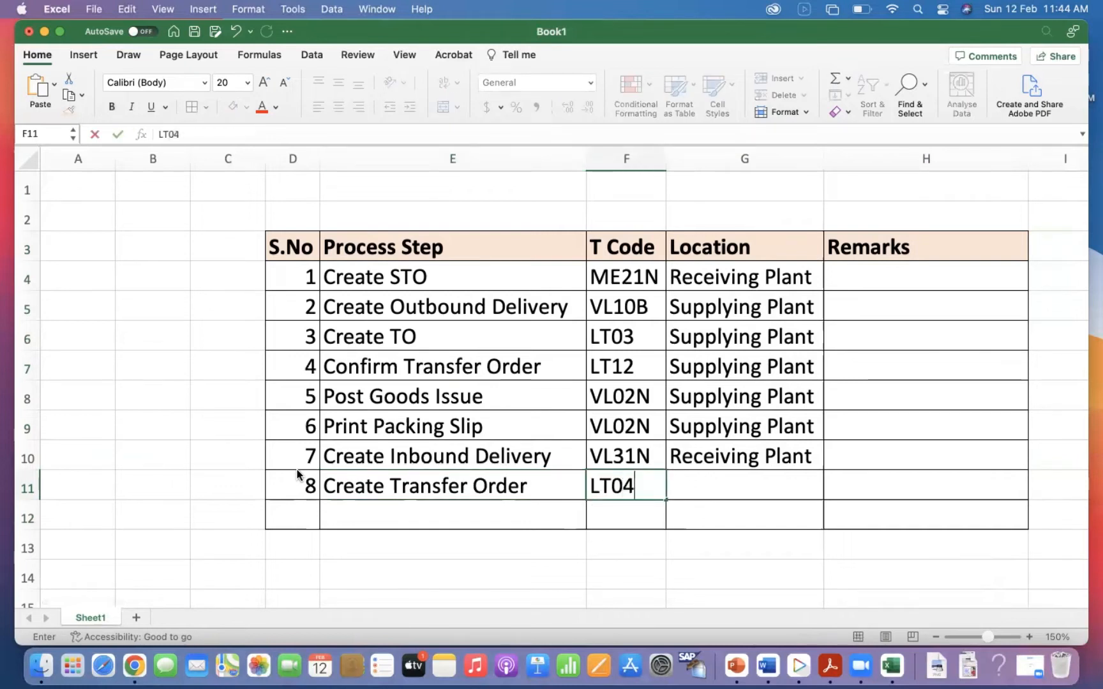
key(BackSpace)
text(3)
key(Tab)
text(Receiving Plant)
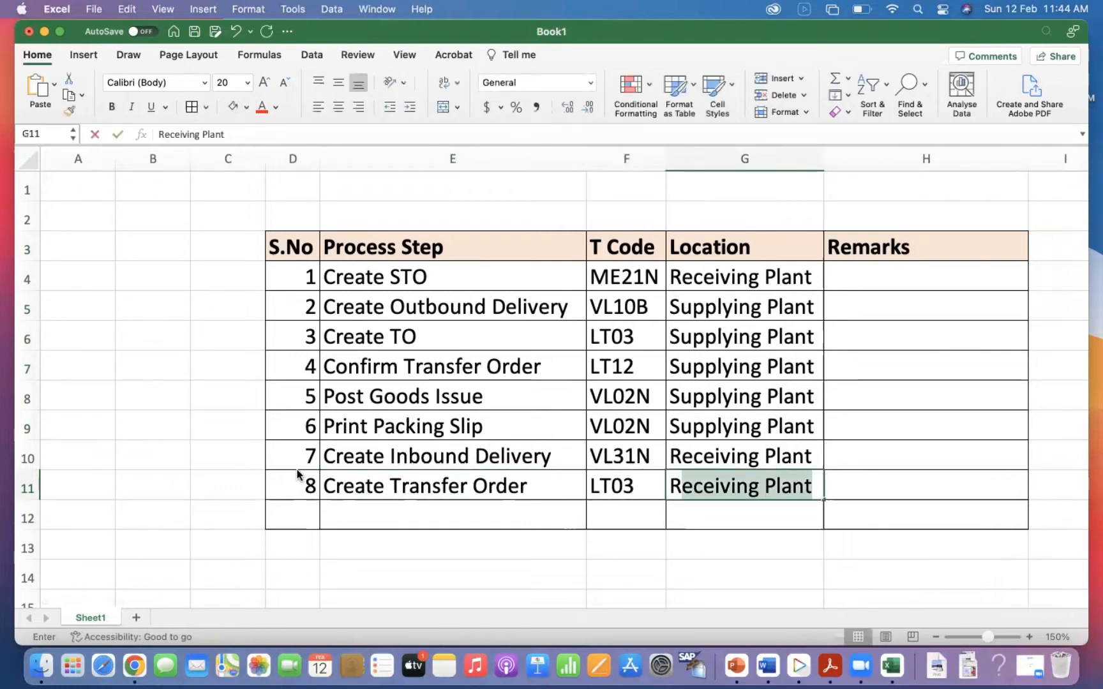
key(Return)
Fill row 12 with serial number 9, process step "Confirm Transfer Order", T Code LT12 and location "Receiving Plant".
text(9)
key(Tab)
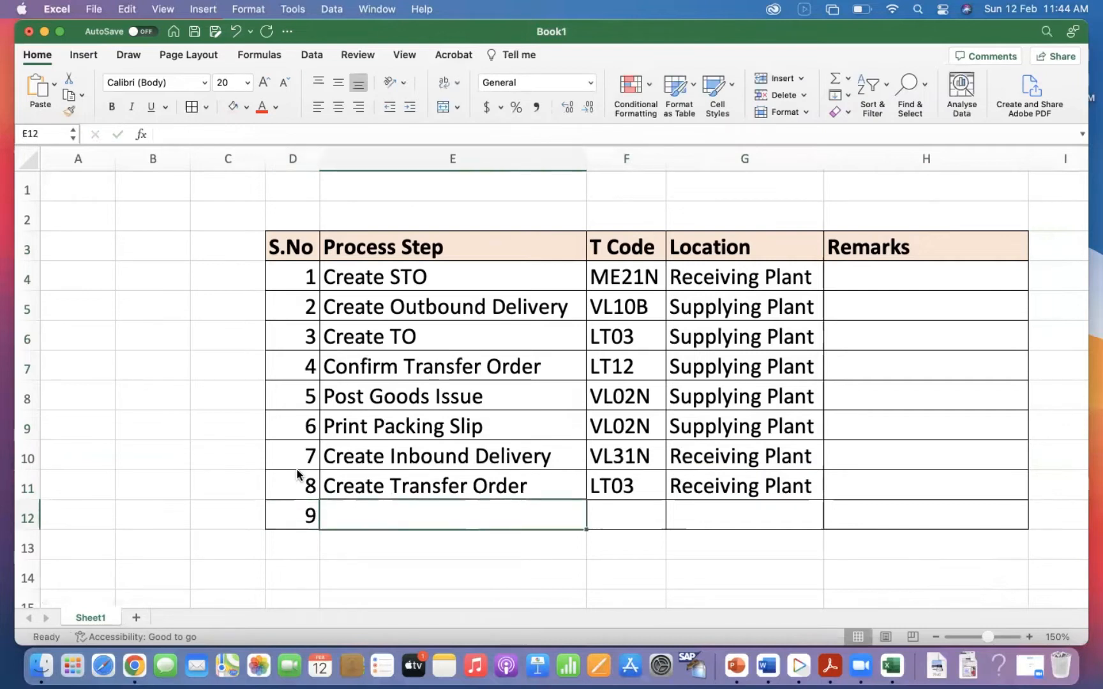
text(cON)
key(Tab)
text(LT12)
key(Tab)
text(R)
key(Return)
Add serial number 10 with the process step "Post Goods Receipt" in row 13.
text(9)
text(10)
key(Tab)
key(ctrl+d)
text(p)
key(BackSpace)
key(BackSpace)
key(BackSpace)
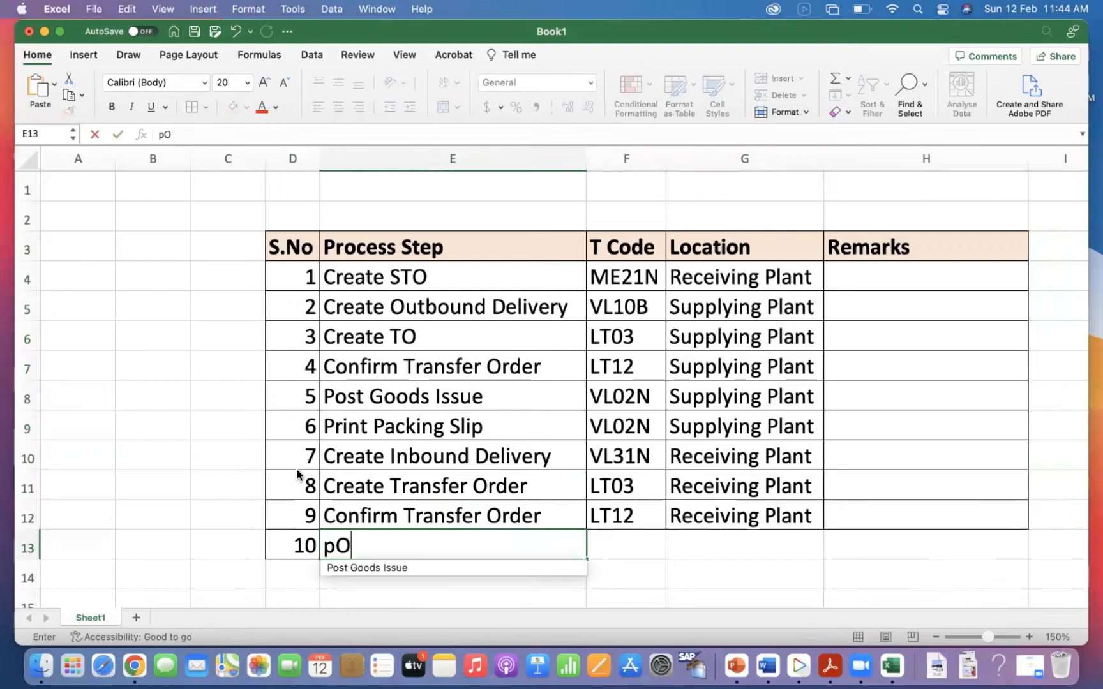
text(Post Goods Receipt)
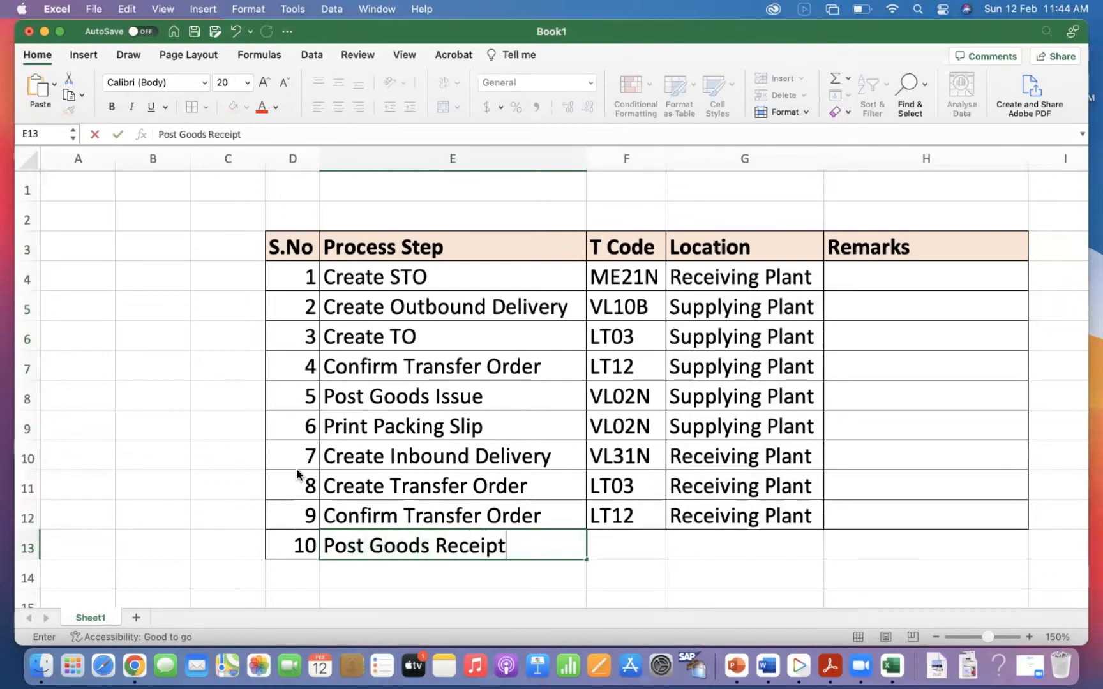
Enter T Code VL32N for Post Goods Receipt and copy the location "Receiving Plant" from the cell above.
key(Tab)
key(ctrl+d)
text(VL32N)
key(Tab)
key(ctrl+d)
key(Tab)
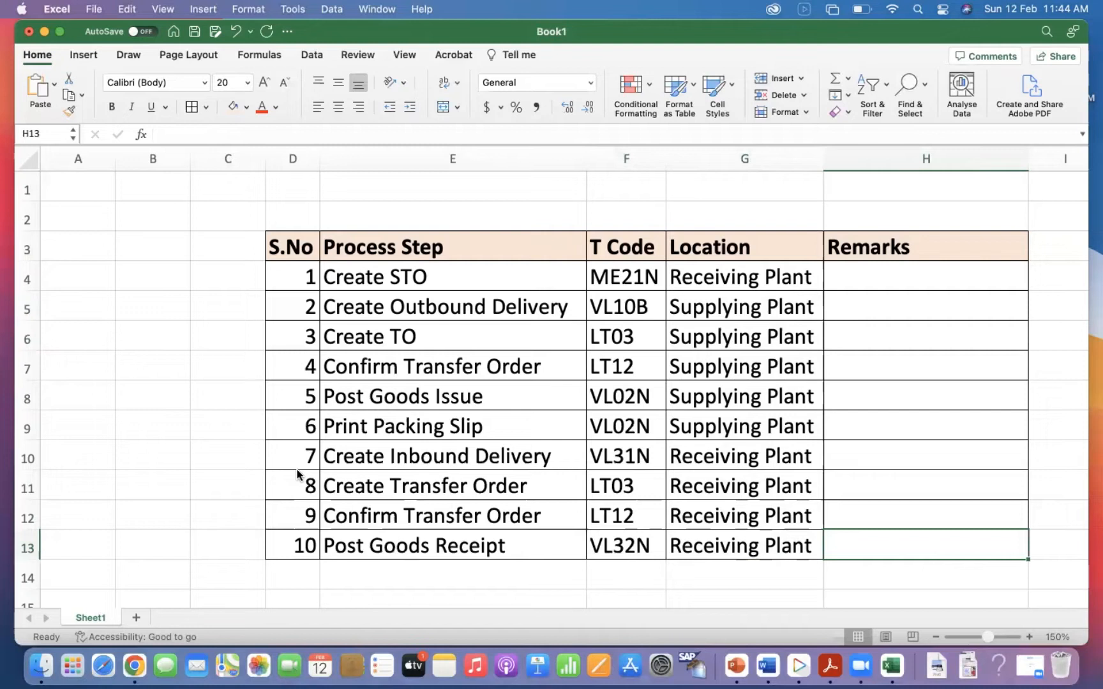
Enter the remark "Can be automated" for Create Outbound Delivery in cell H5.
click(742, 571)
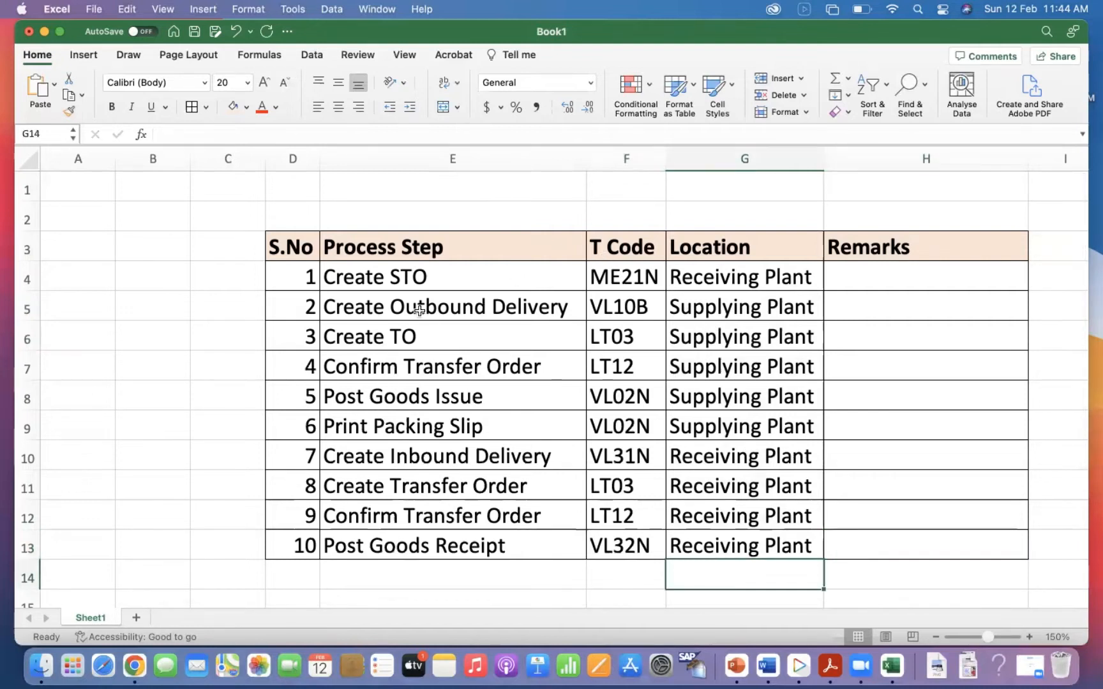
click(882, 319)
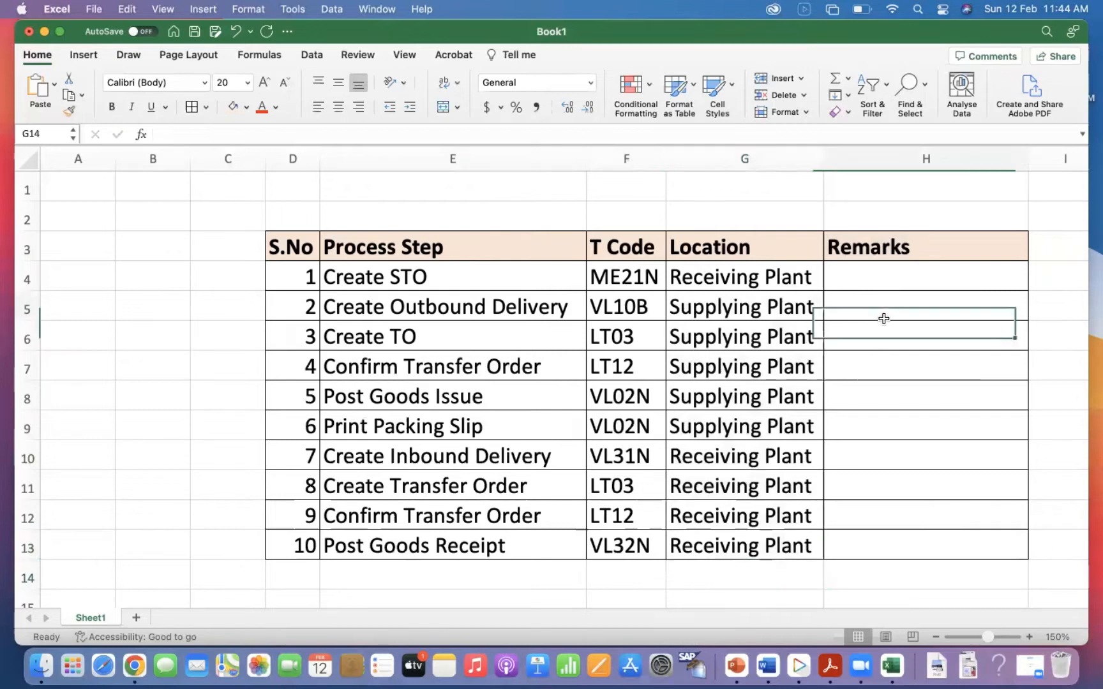
text(aUTO)
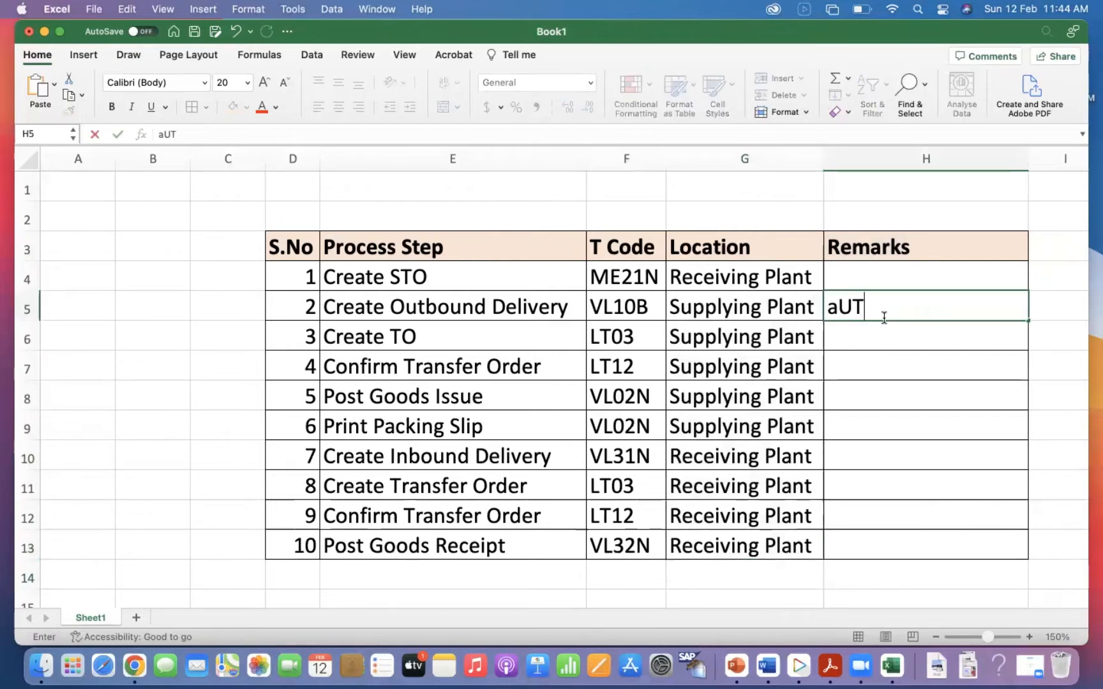
key(BackSpace)
key(BackSpace)
key(BackSpace)
key(BackSpace)
text(C)
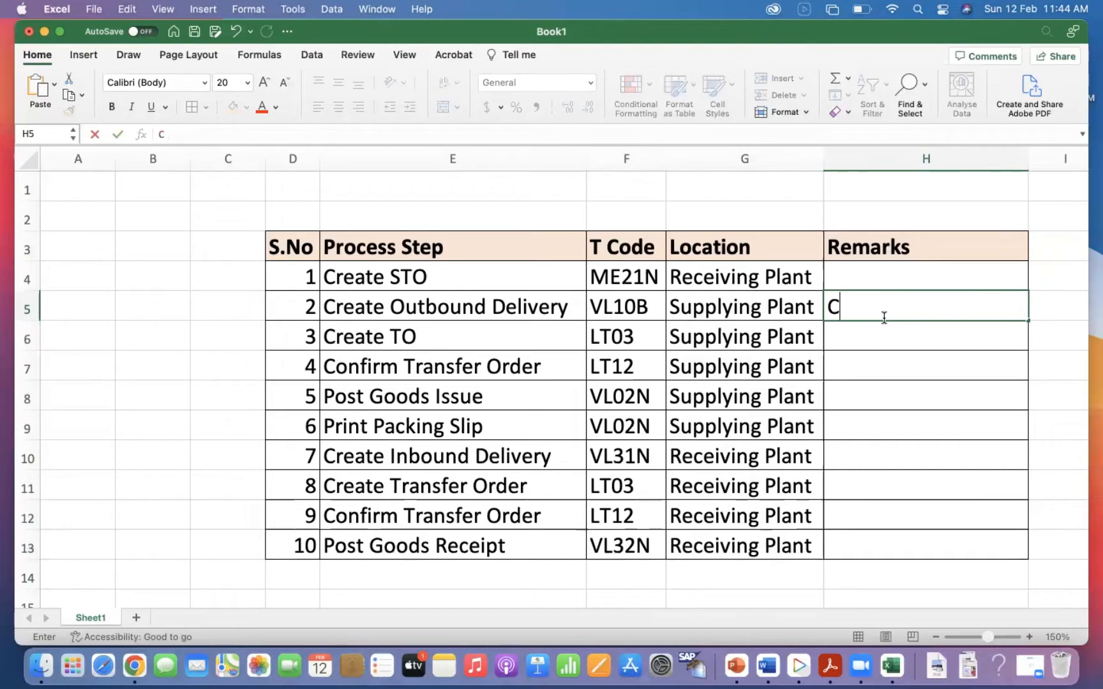
text(an be autom)
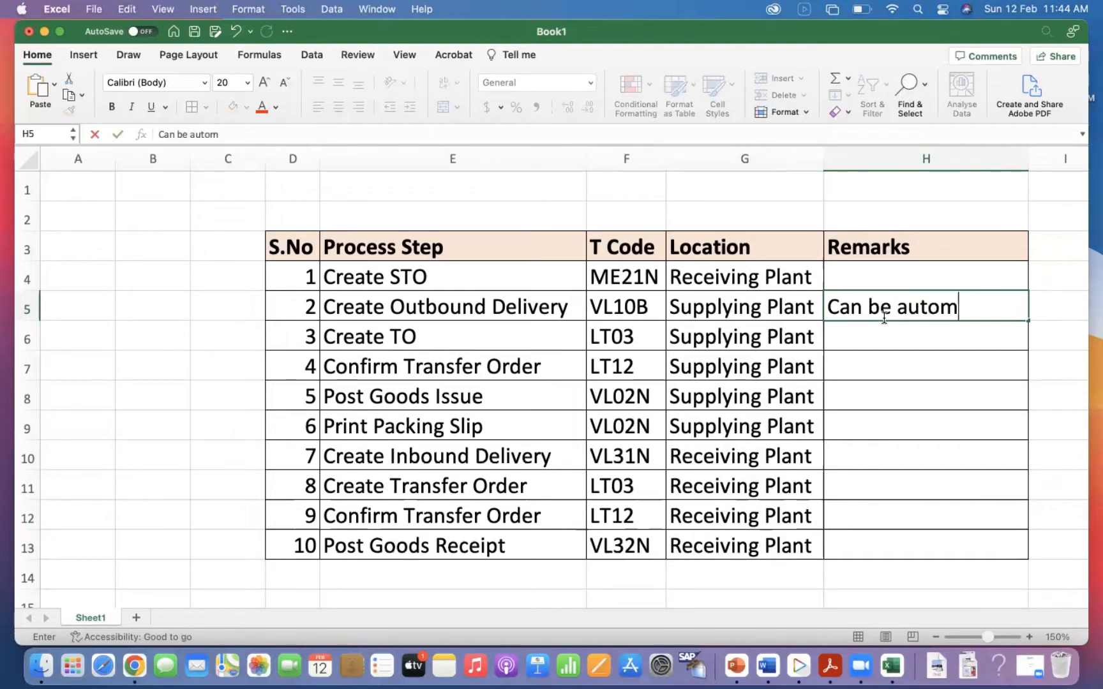
text(ated)
key(Return)
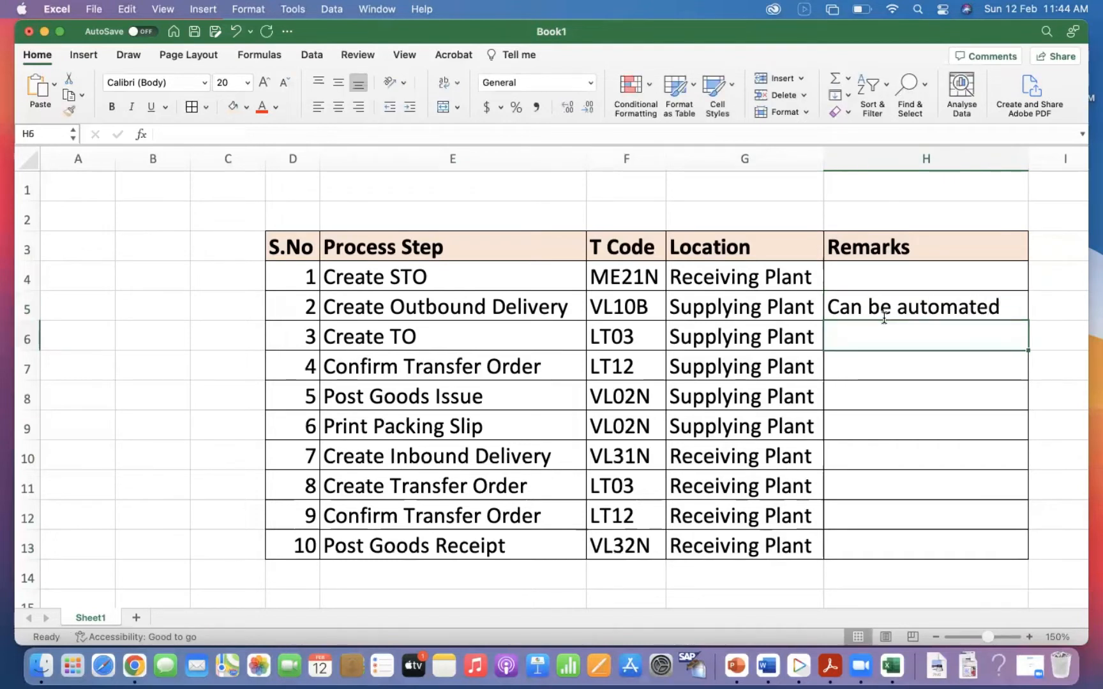
Copy the remark "Can be automated" down to the Create TO row.
key(ctrl+d)
key(Down)
key(Down)
key(Down)
key(Up)
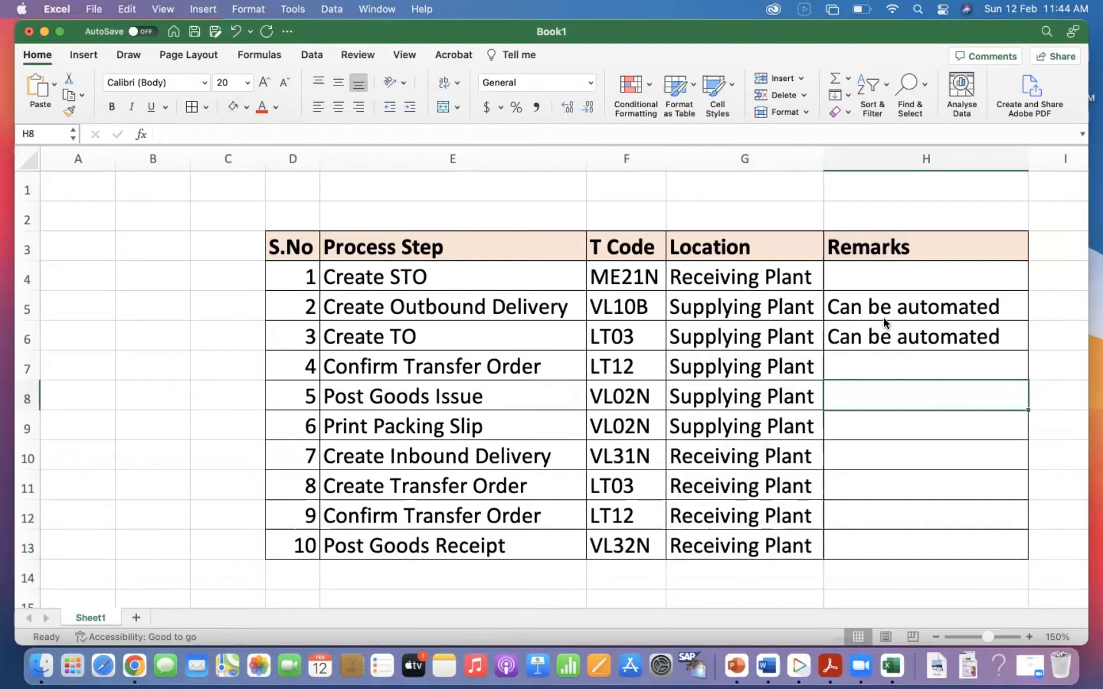
click(883, 512)
click(887, 483)
text(c)
key(BackSpace)
key(BackSpace)
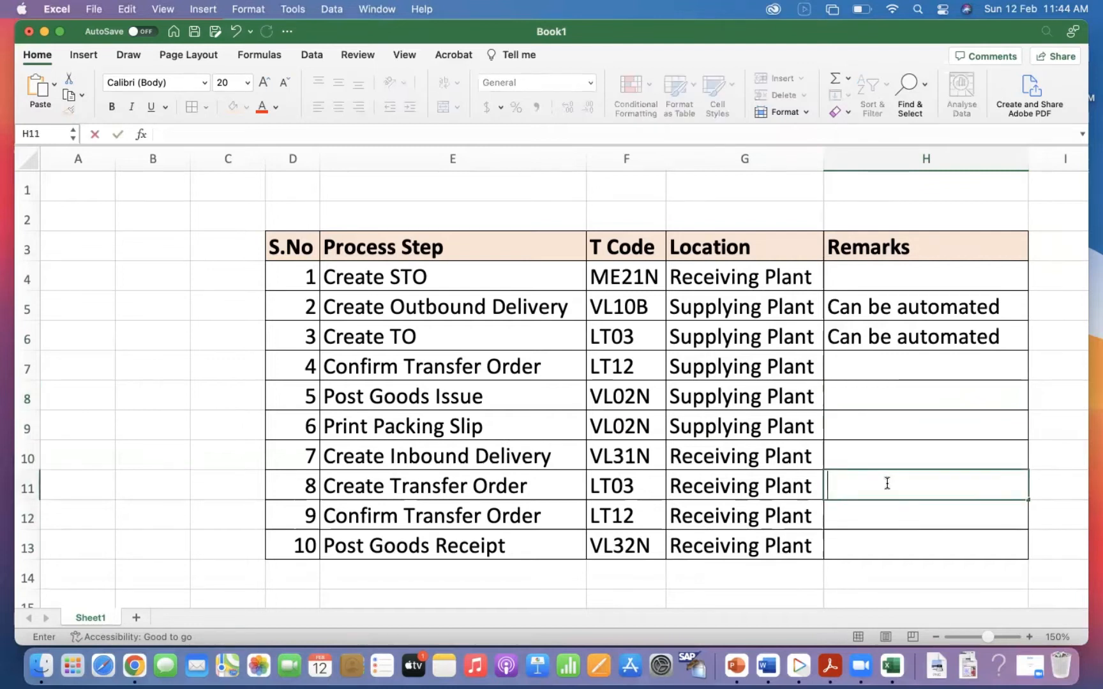
Enter the remark "Can be automated" for Create Inbound Delivery and for Post Goods Receipt.
click(862, 451)
text(ca)
key(Return)
key(Down)
key(Down)
text(c)
key(Return)
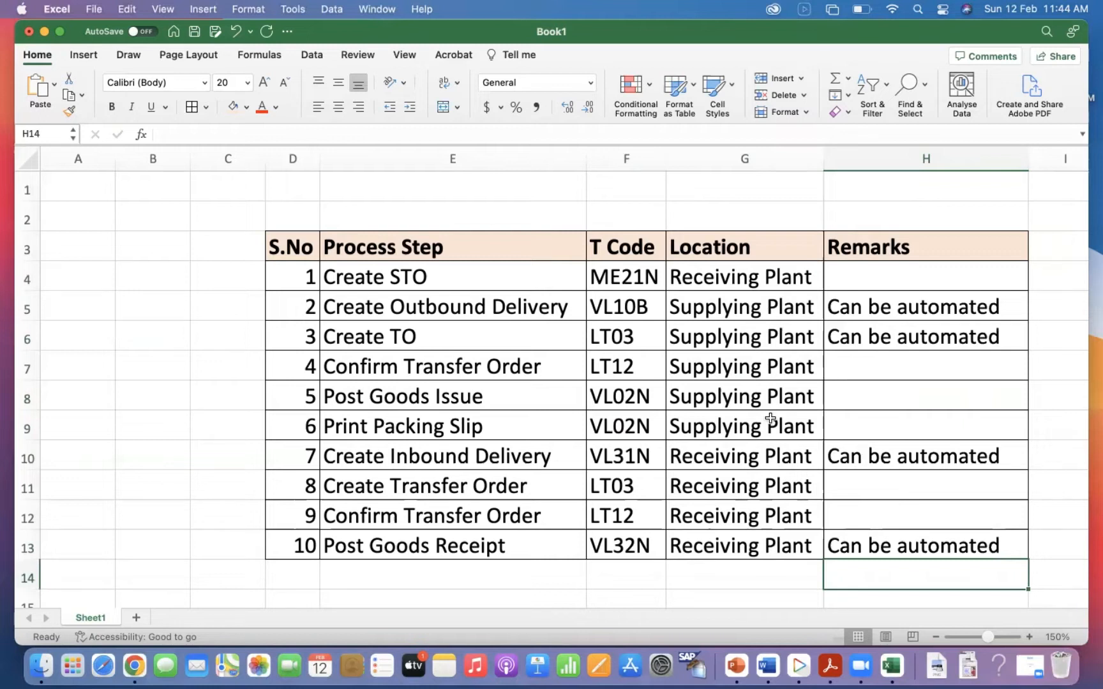
Fill the empty cells D2:H2 above the table header with light green.
drag(302, 217, 899, 228)
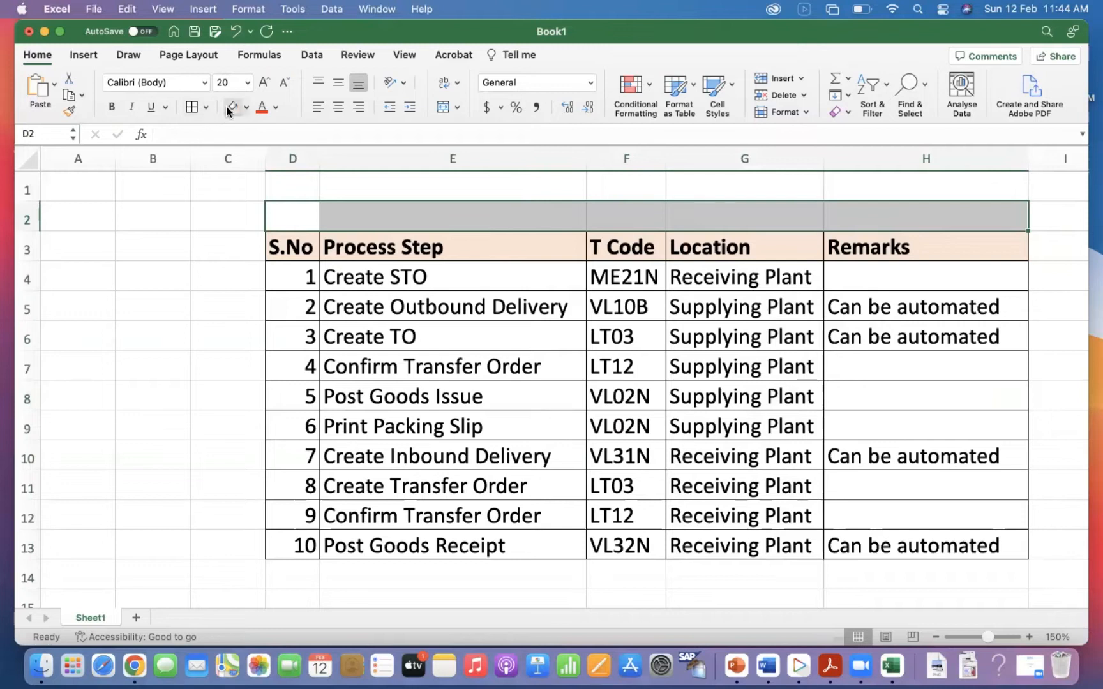
click(245, 106)
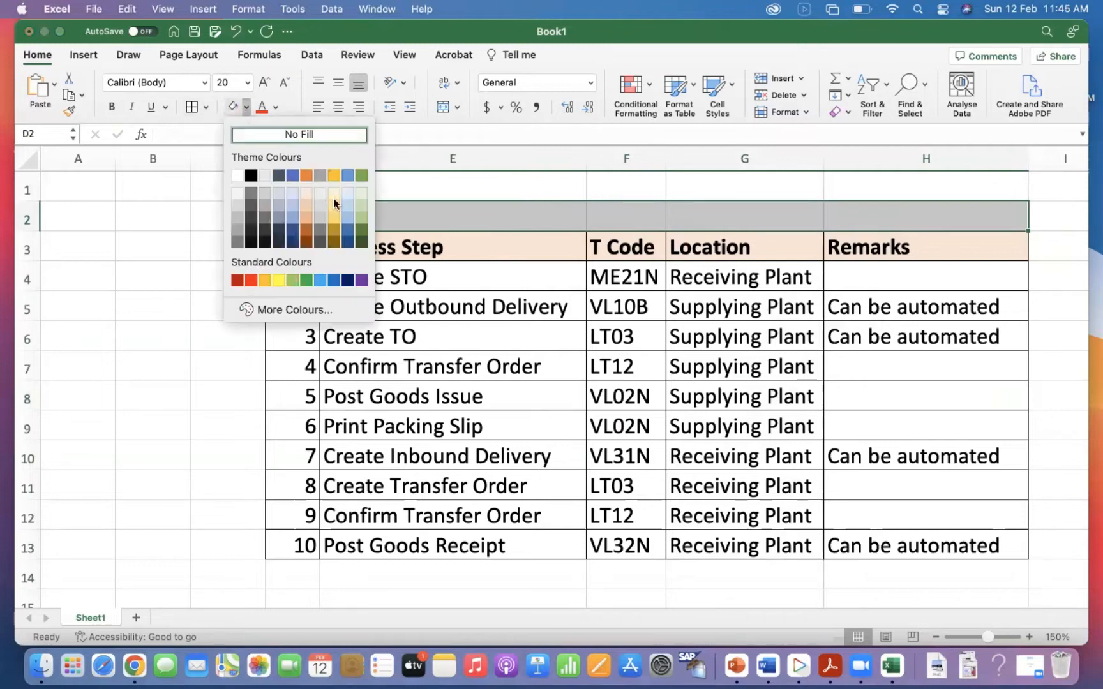
click(306, 176)
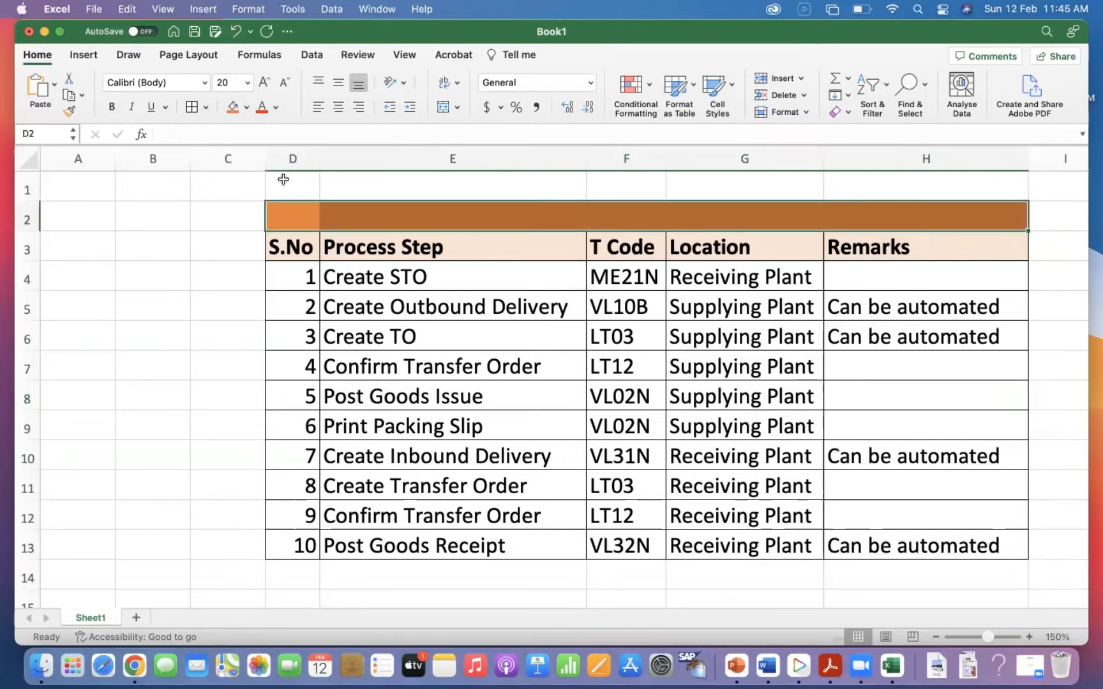
click(245, 106)
click(360, 195)
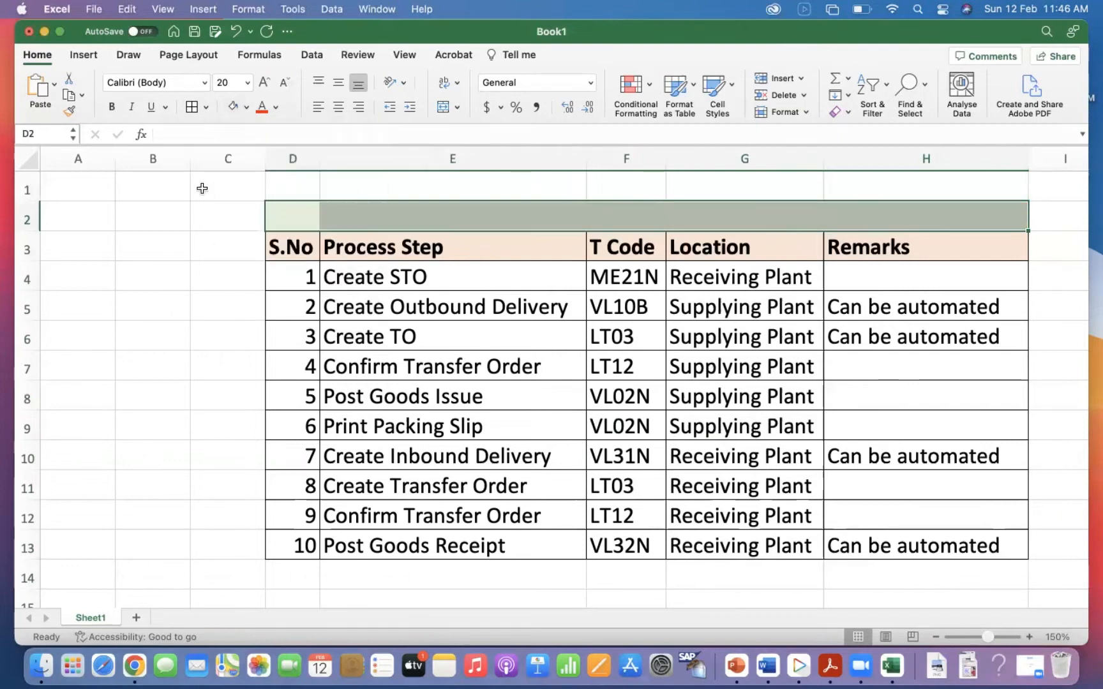
Merge and center cells D2:H2 and enter the title "Intra Company STO with Delivery (SAP MM-SD-WM)".
click(443, 109)
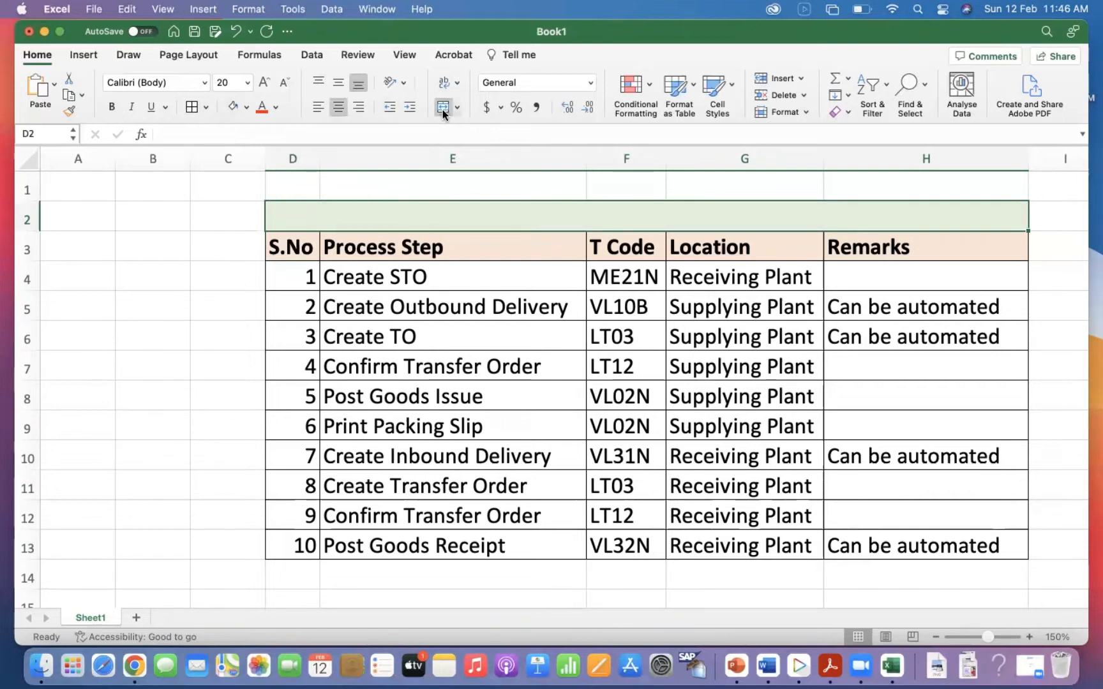
text(Intr)
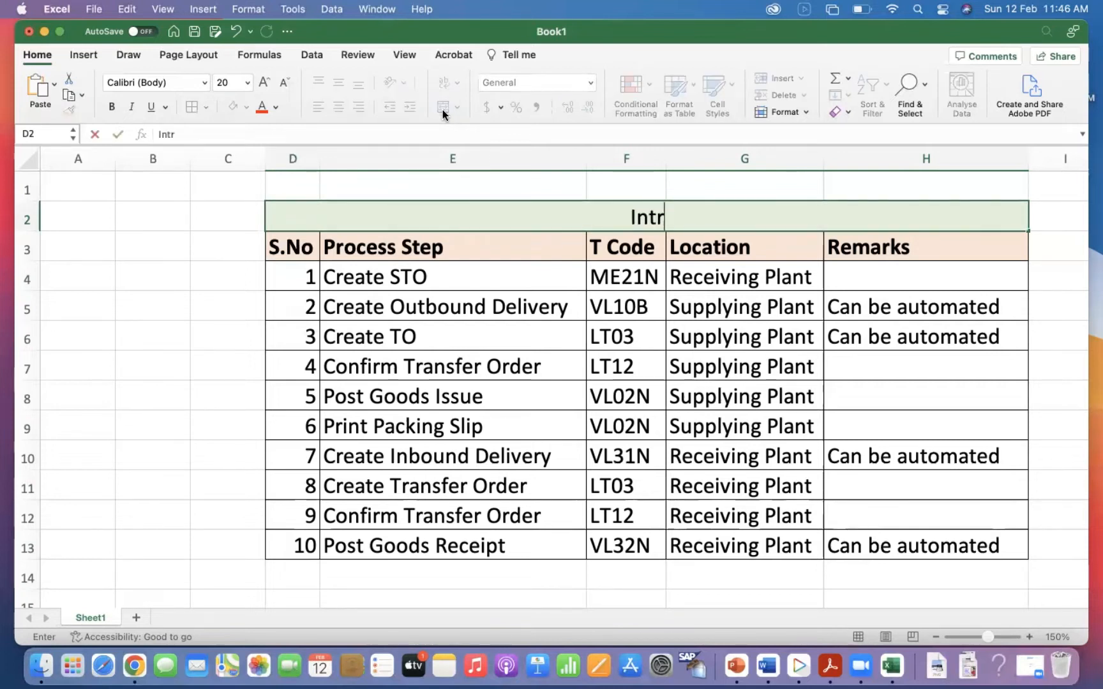
text(a Company S)
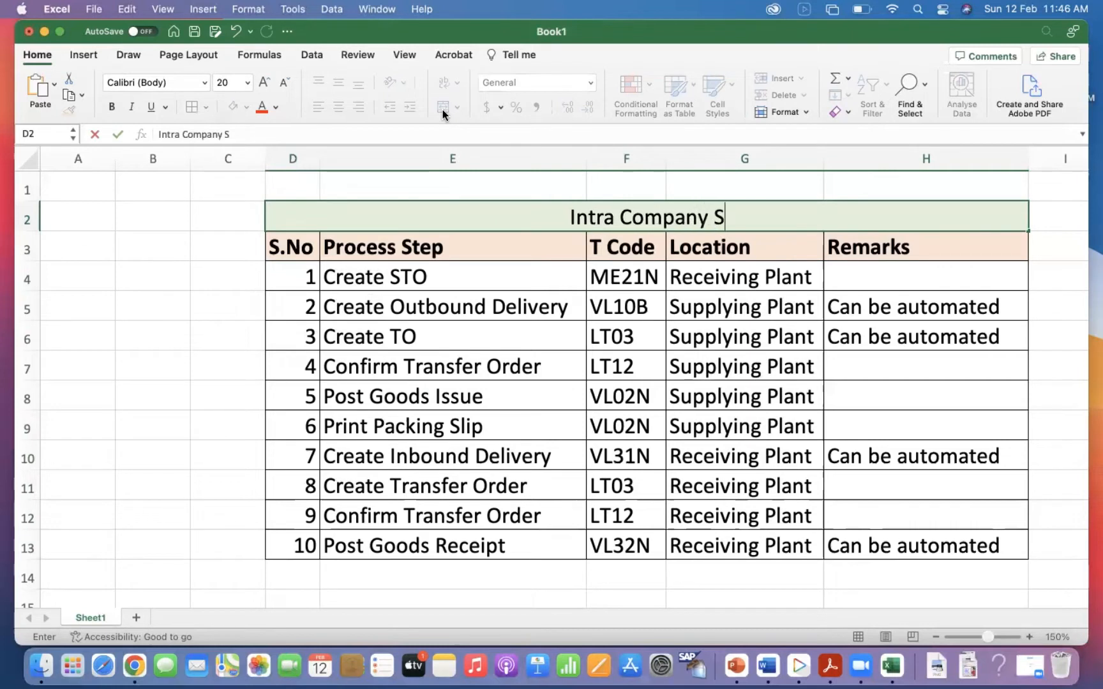
text(TO with Delivery)
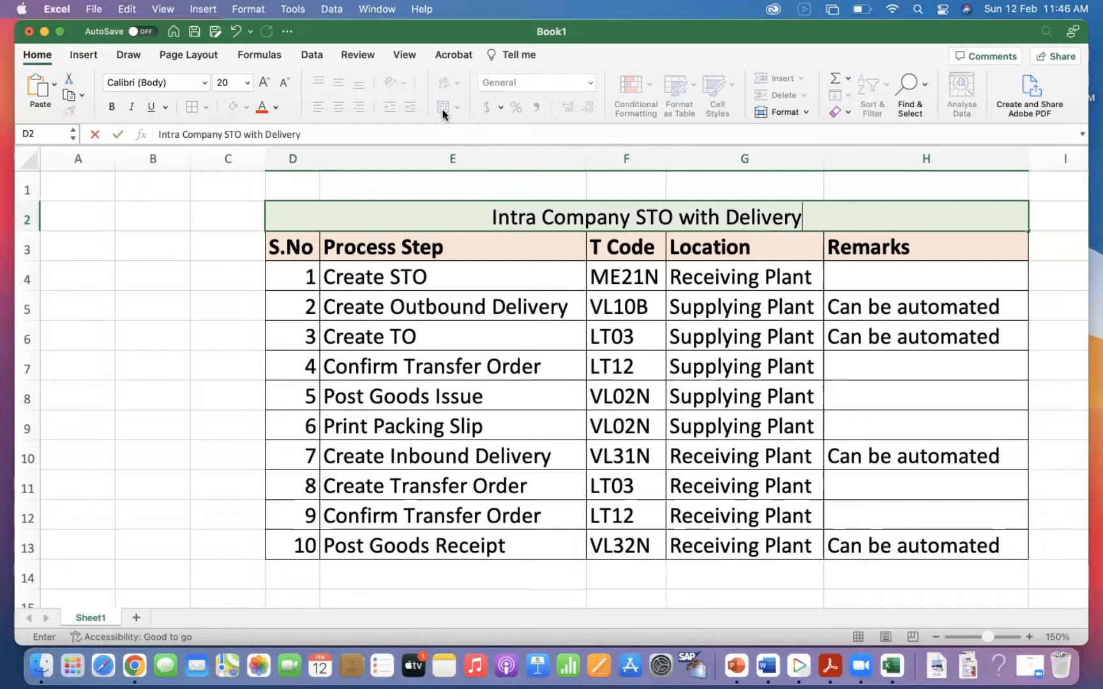
text( (SAP )
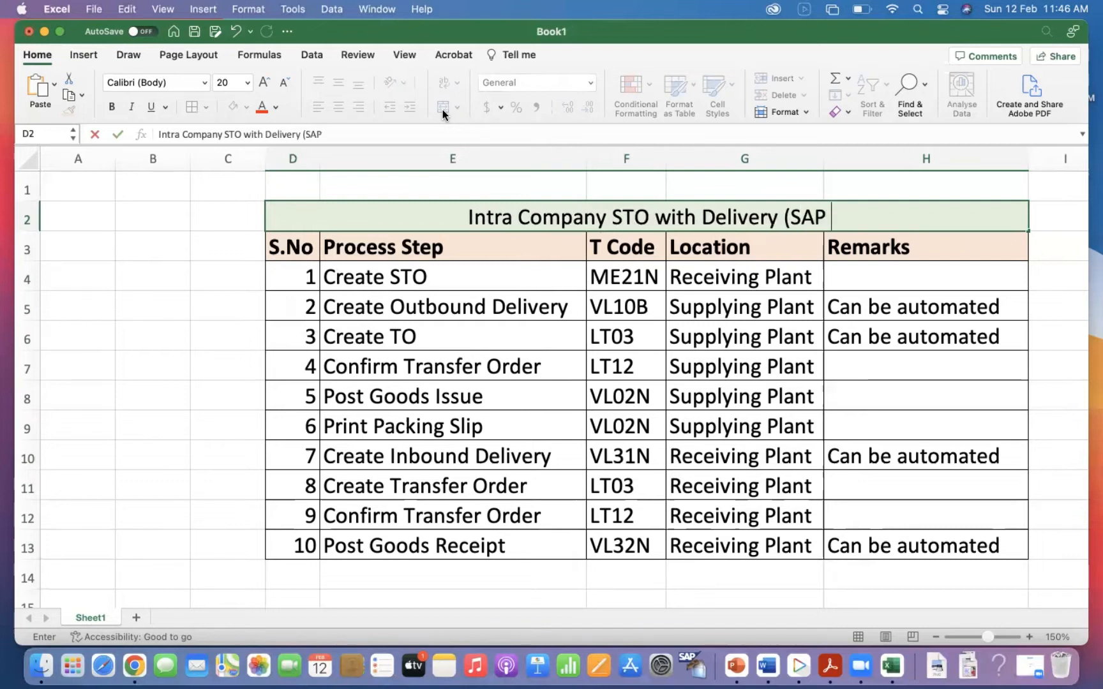
text(MM-SD-)
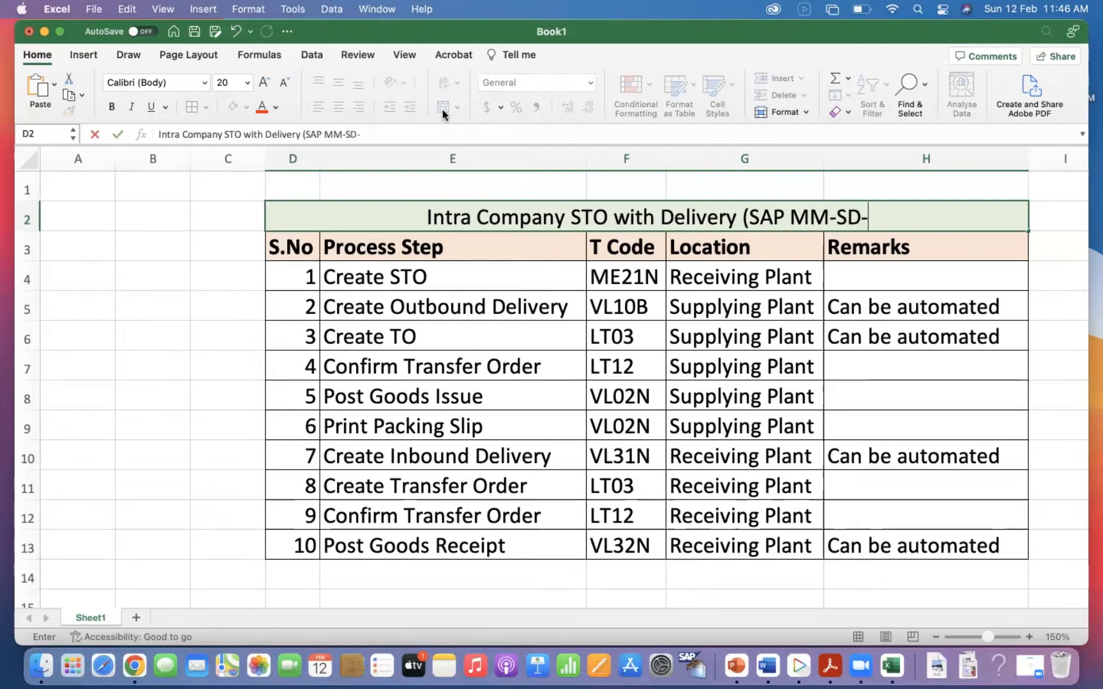
text(WM))
key(Return)
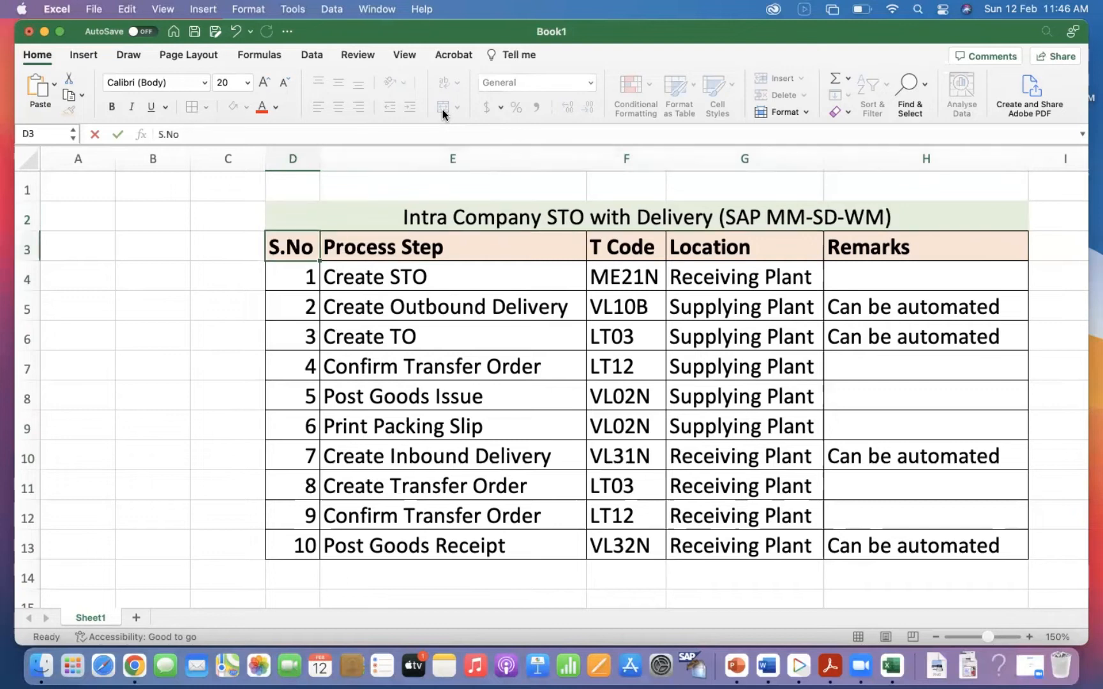
Format the merged title in row 2 as bold text in the standard blue font colour.
click(383, 214)
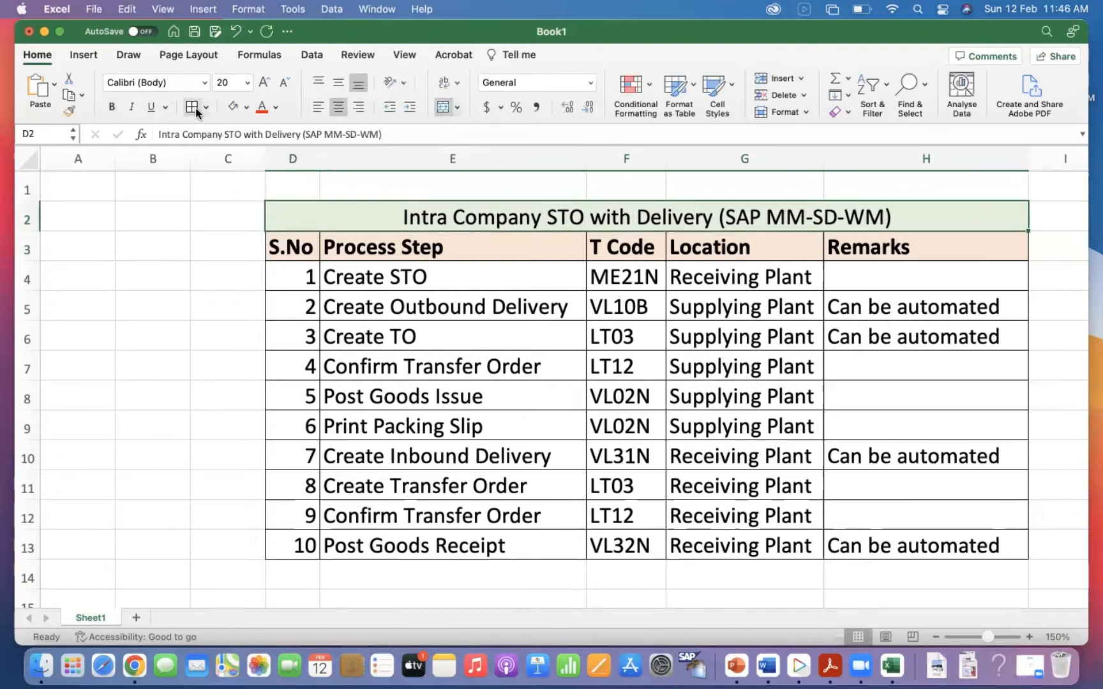
key(super+b)
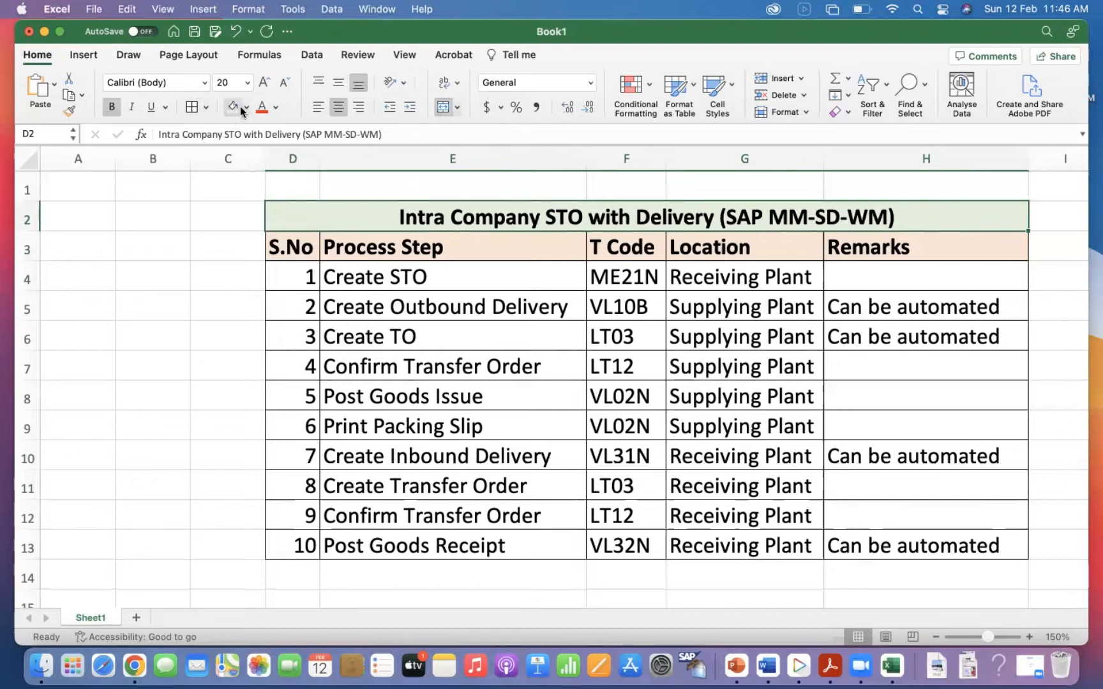
click(276, 108)
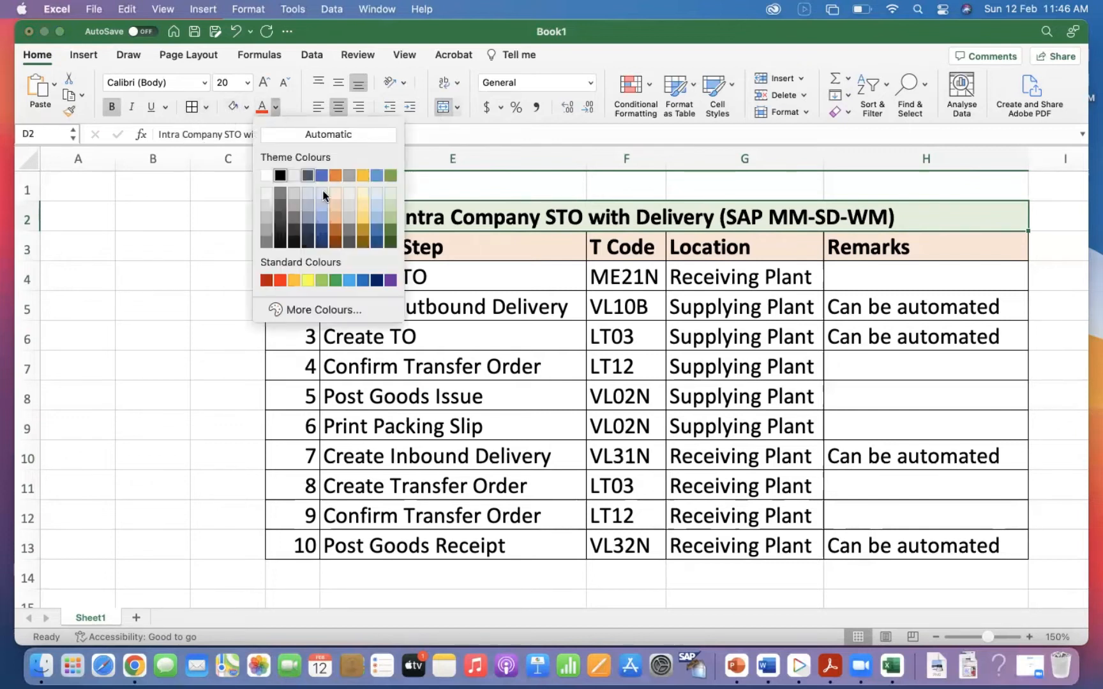
click(320, 176)
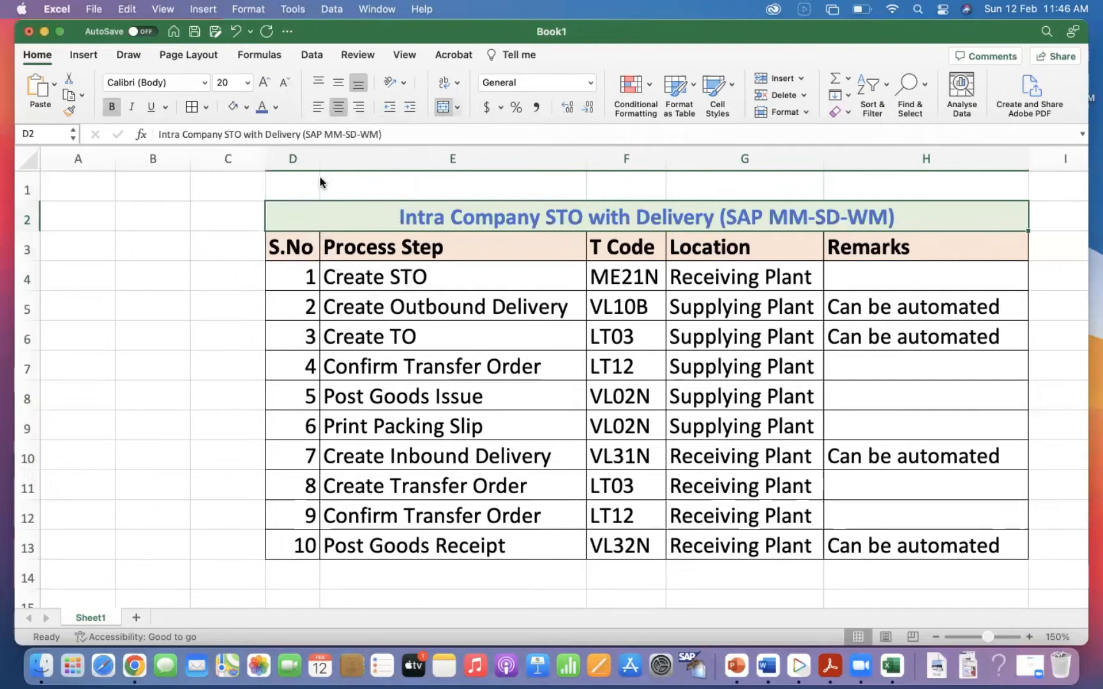
click(275, 107)
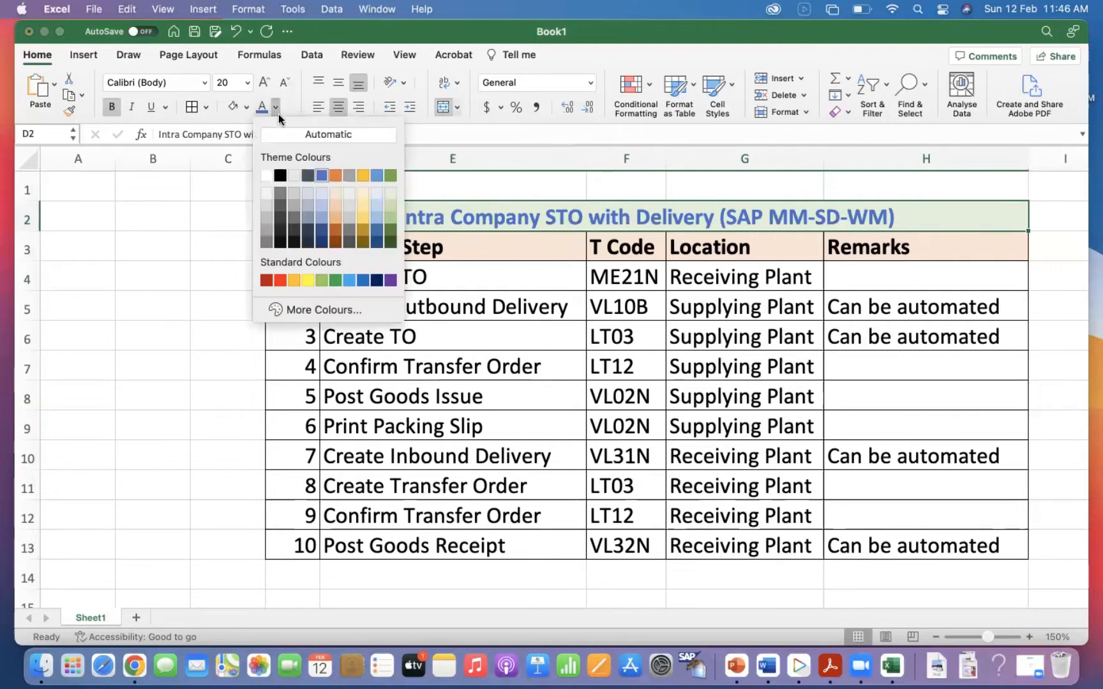
click(365, 279)
click(458, 278)
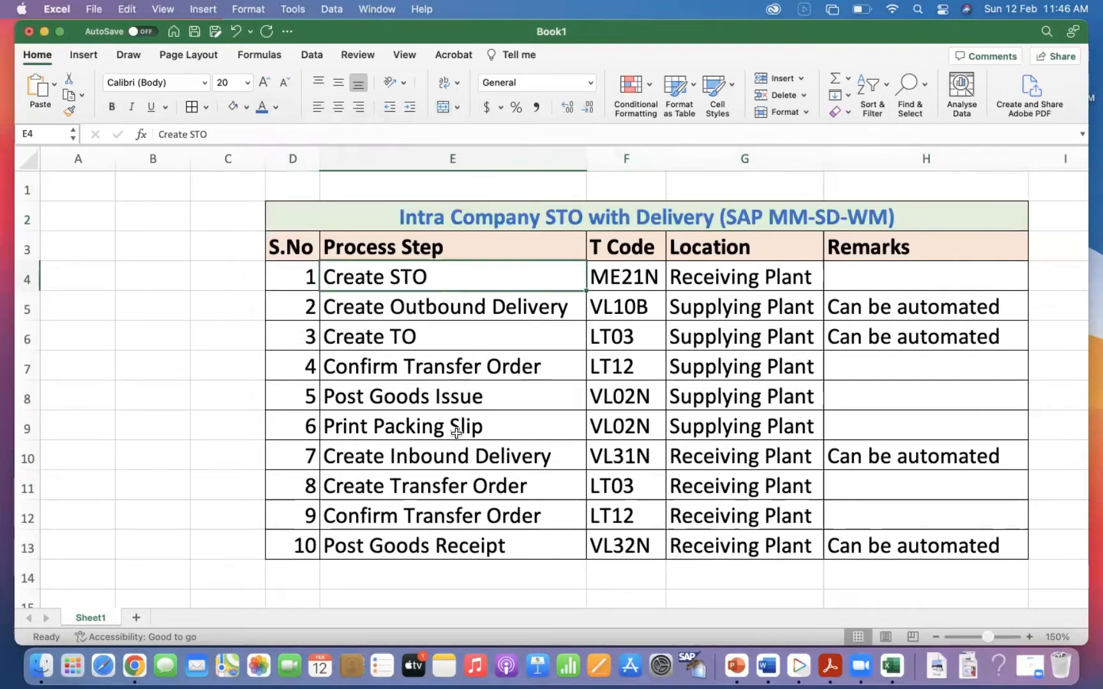
Left-align the contents of the S.No column.
click(292, 159)
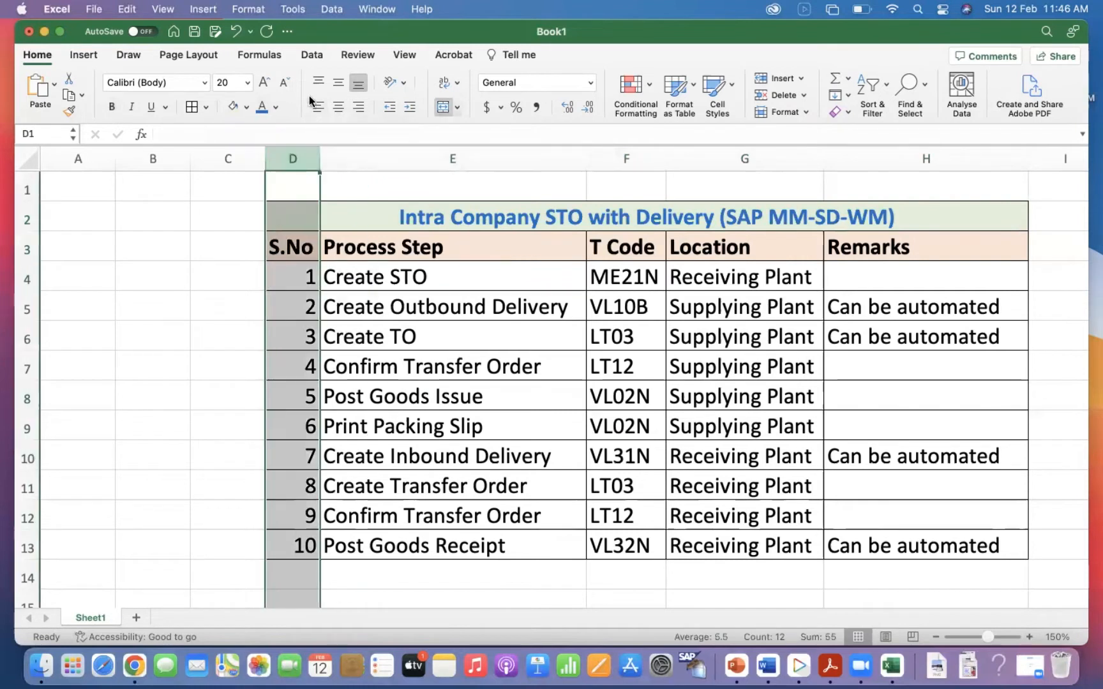
click(318, 107)
click(319, 167)
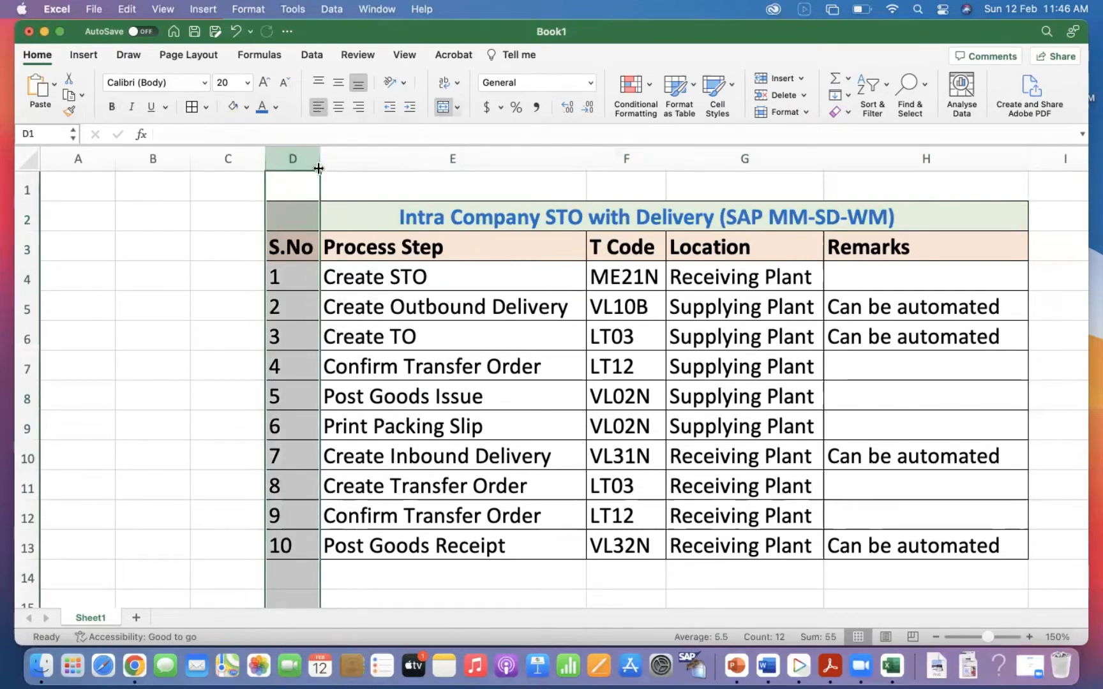
click(490, 421)
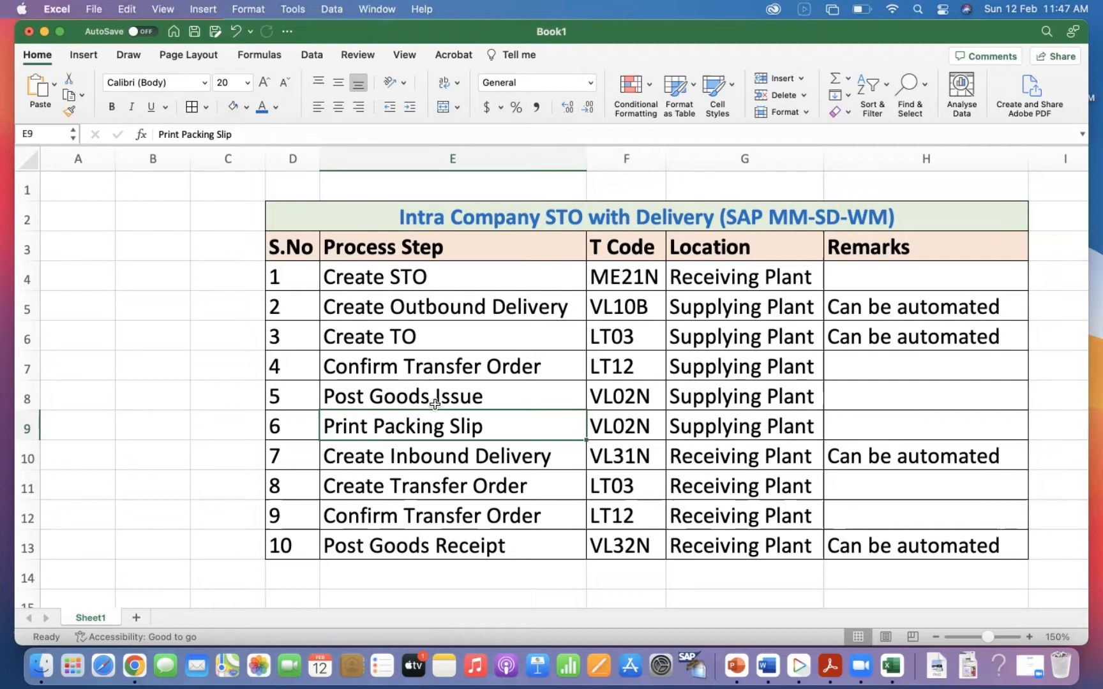
Switch to SAP GUI, connect to SAP IDES and try to log on to client 800 with the user ID and password.
click(689, 667)
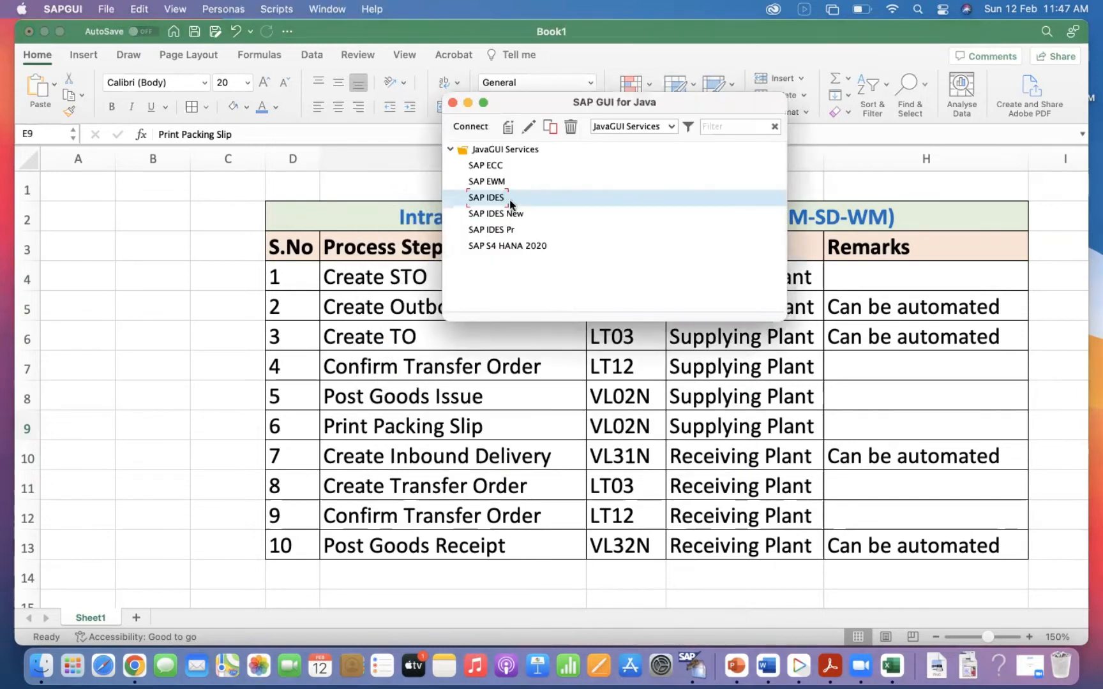
double_click(500, 199)
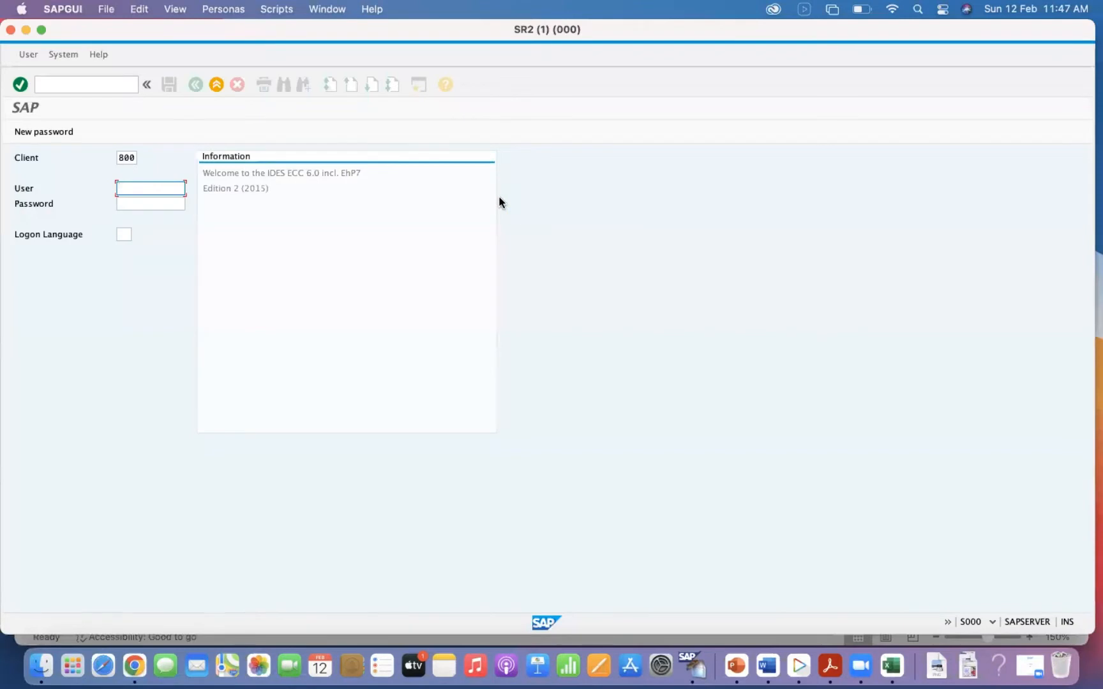
key(Down)
key(Tab)
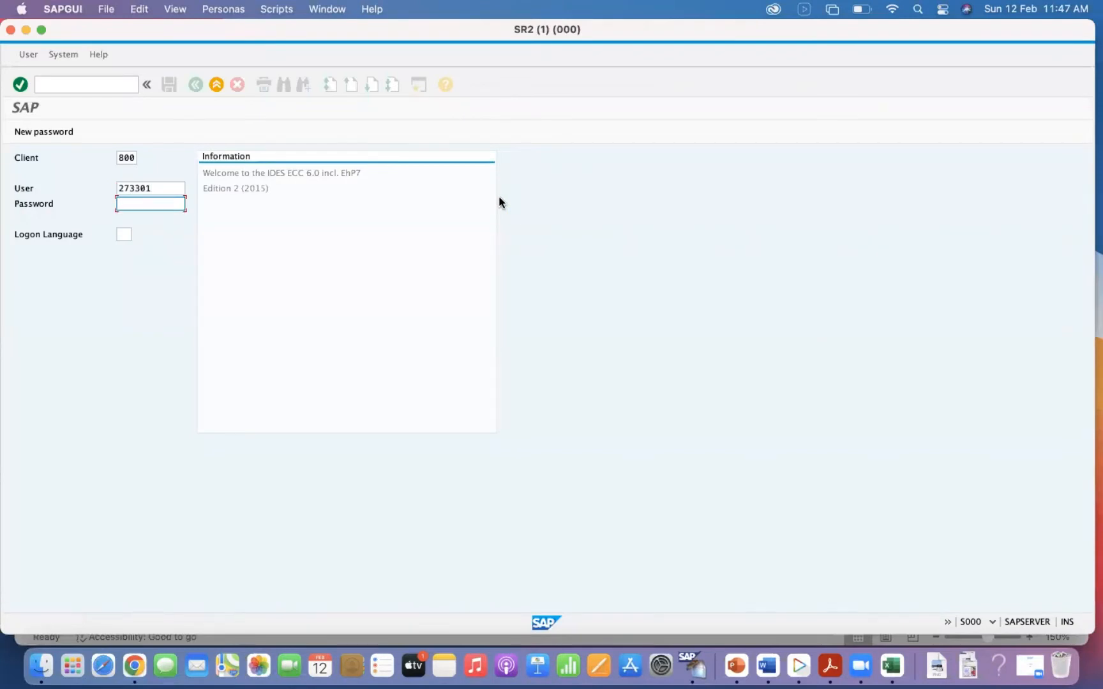
text(********)
key(Return)
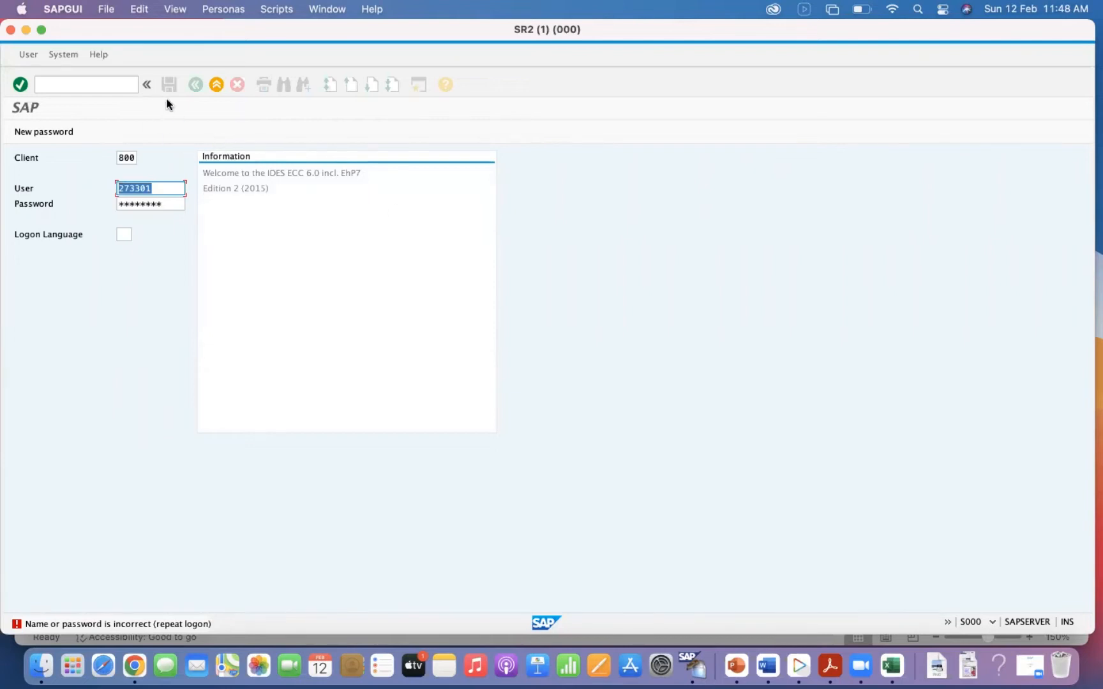
Exit the logon screen and check the connection properties of the SAP IDES entry without changing them.
click(217, 84)
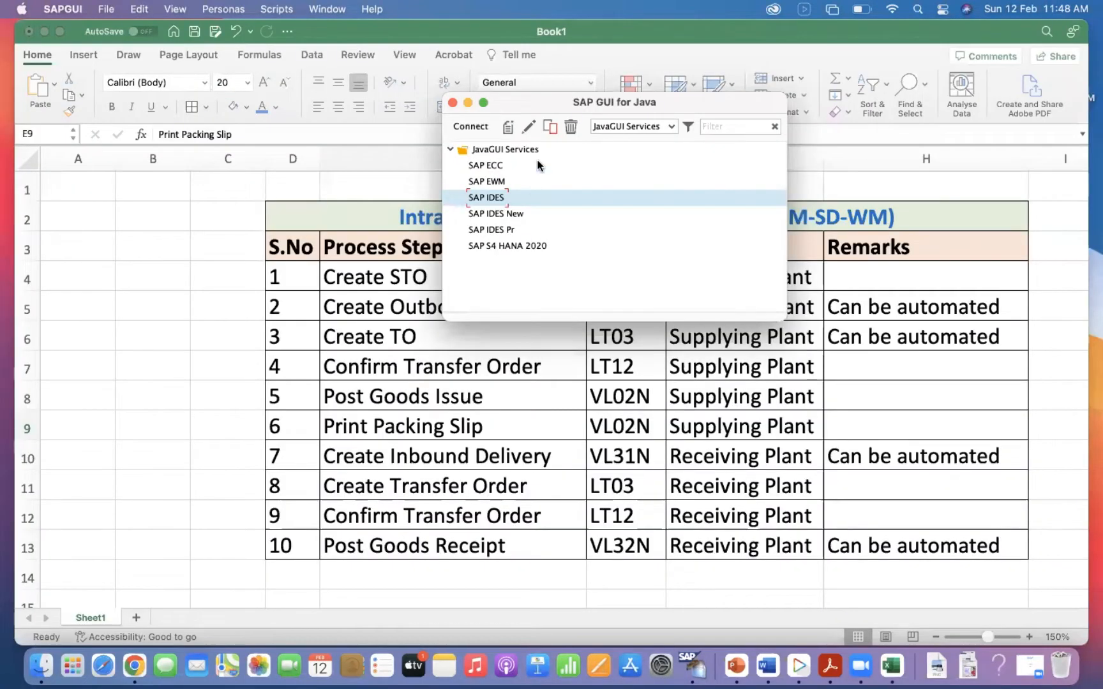
click(530, 126)
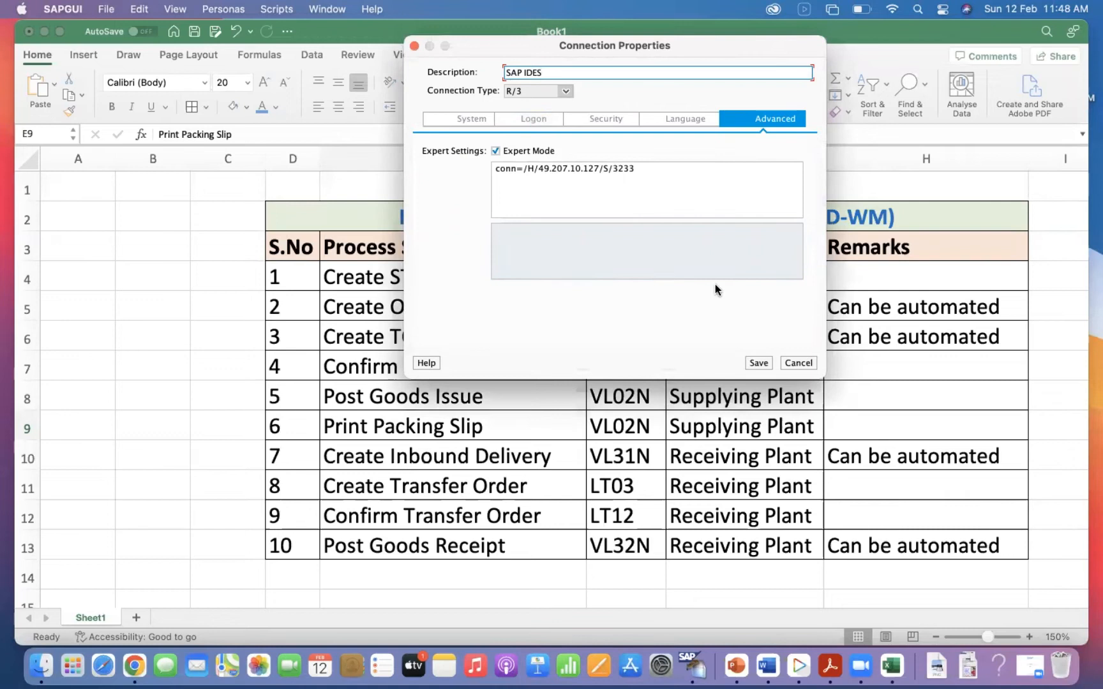
click(794, 362)
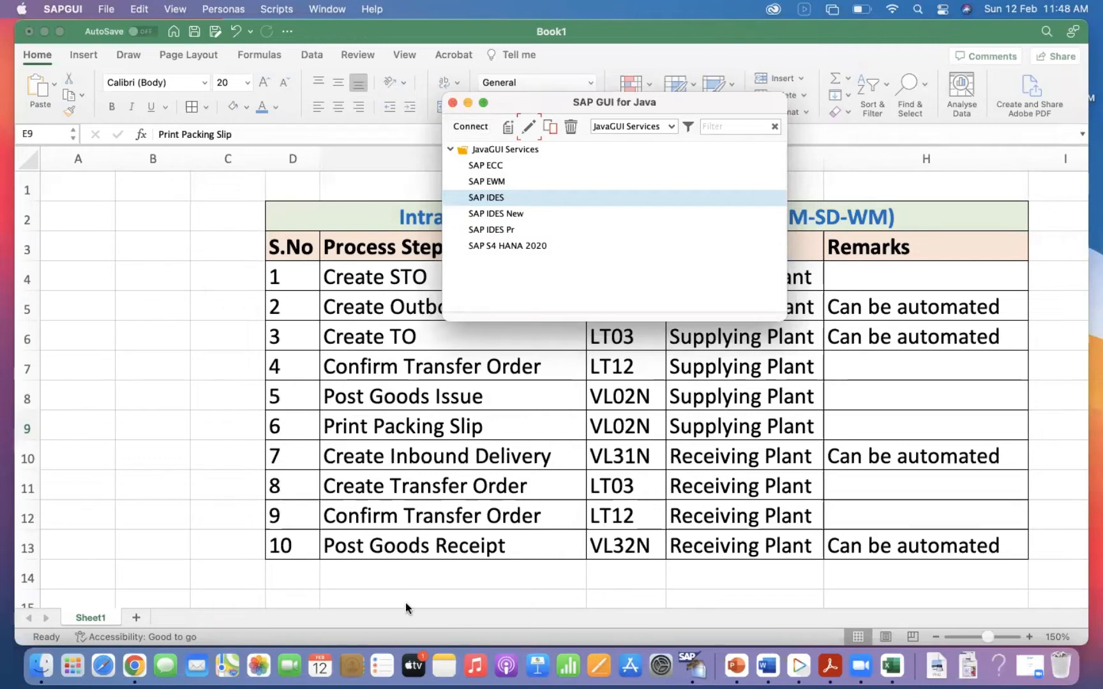
click(860, 666)
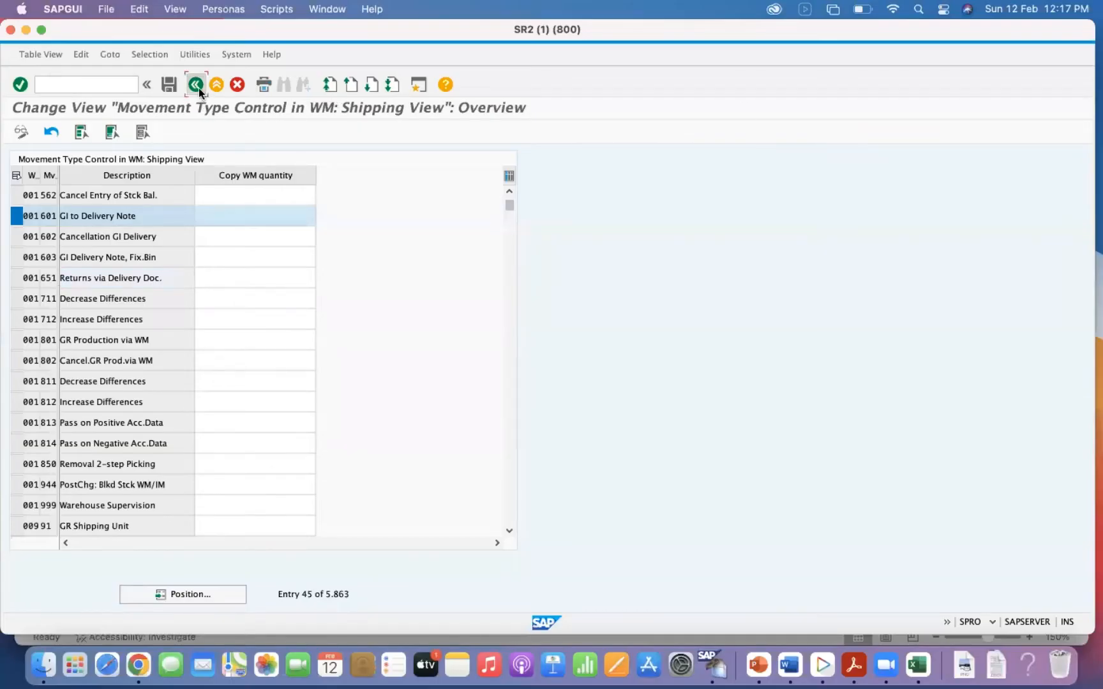
Switch to Excel and review the Create STO and Create Outbound Delivery rows with their transaction code, location and remark.
click(917, 667)
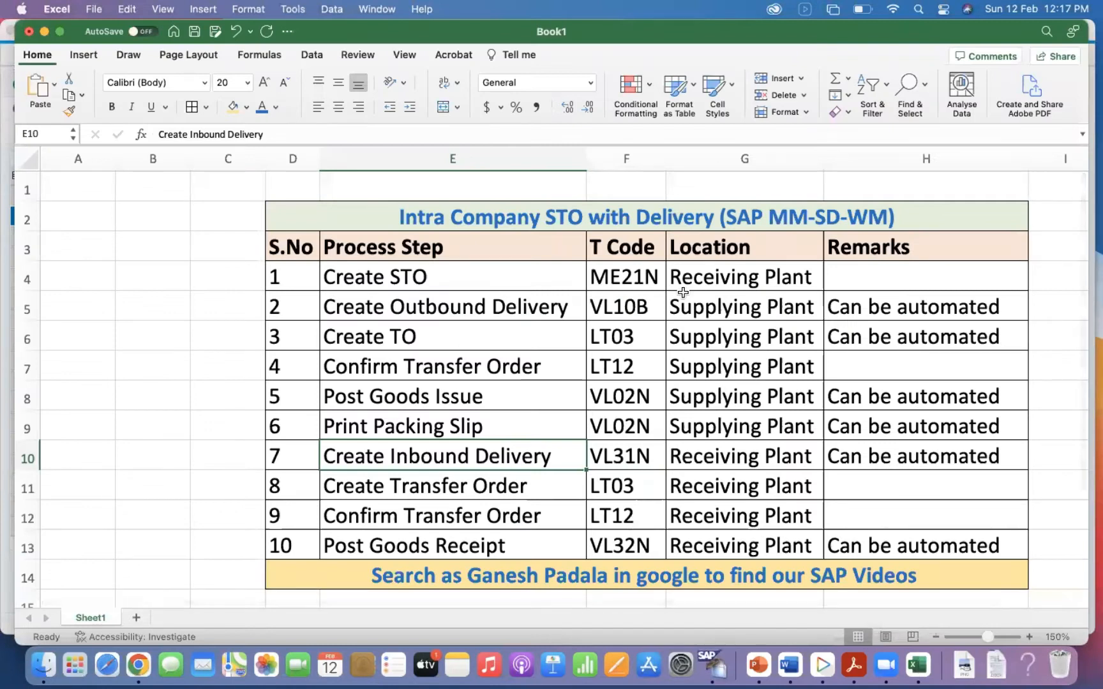
click(873, 307)
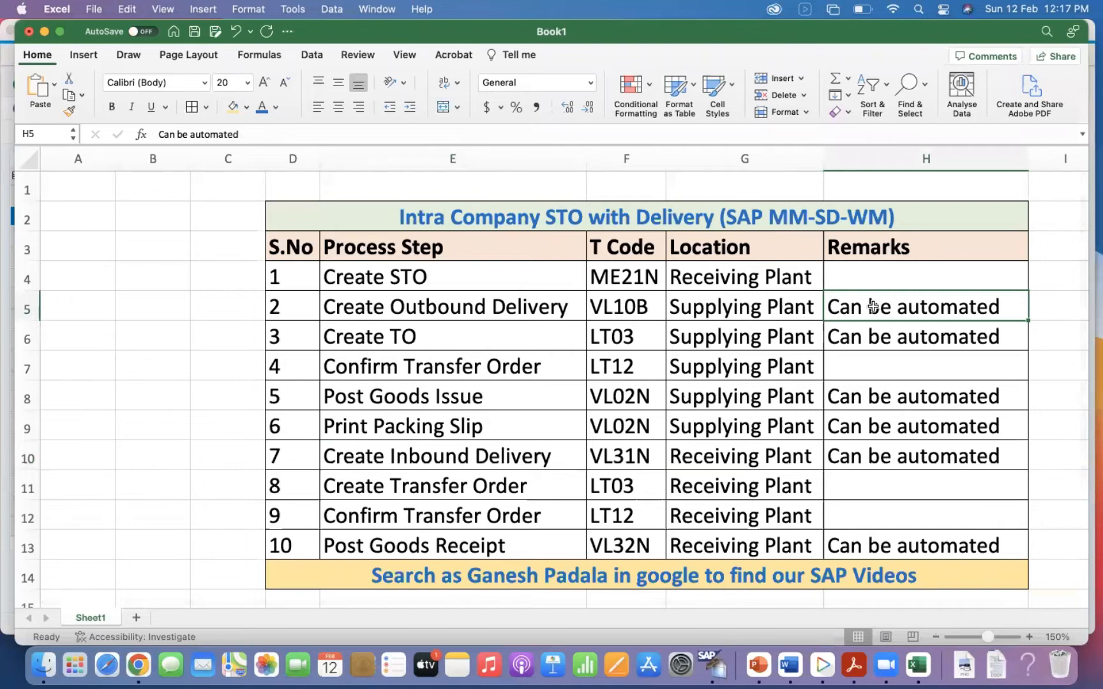
click(405, 278)
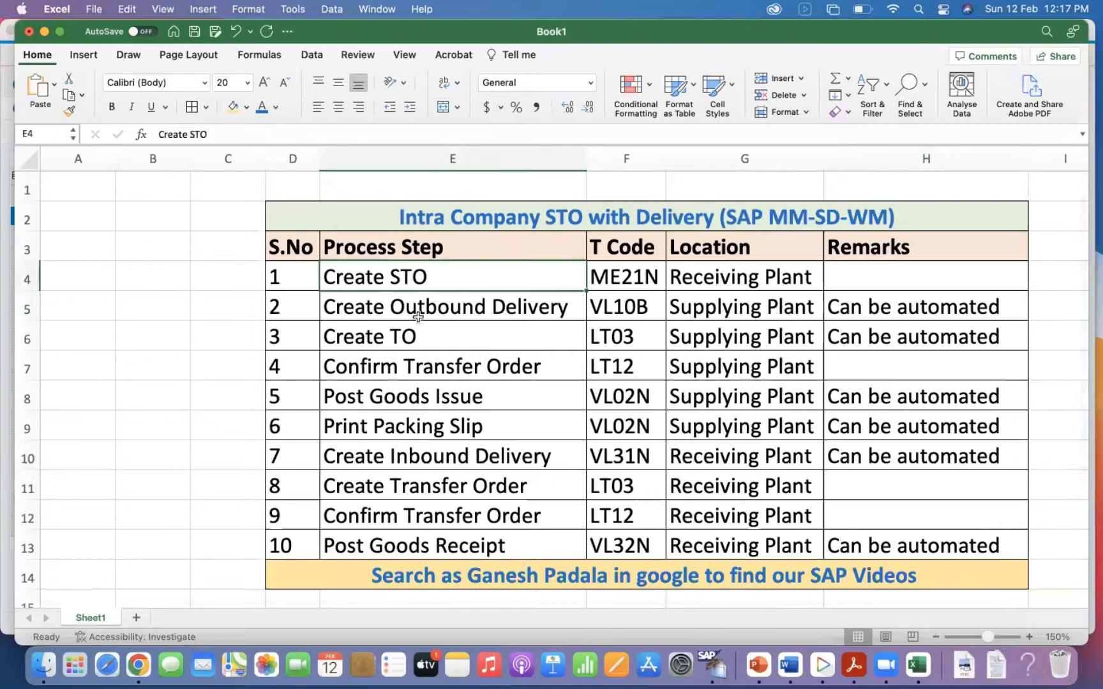
click(618, 304)
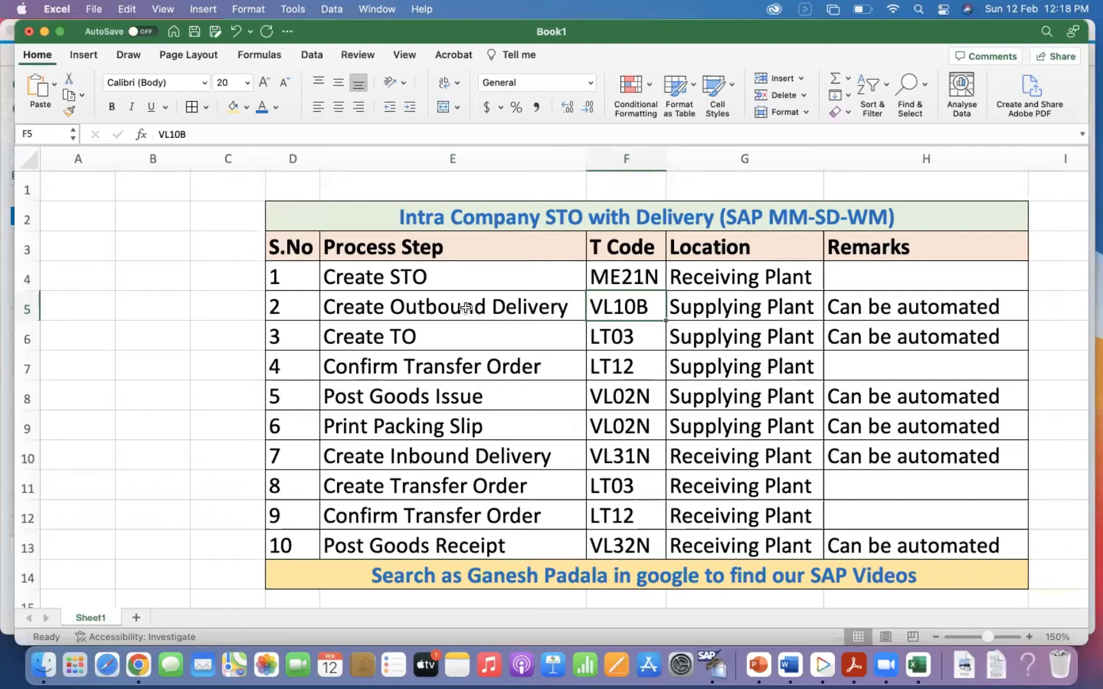
click(444, 312)
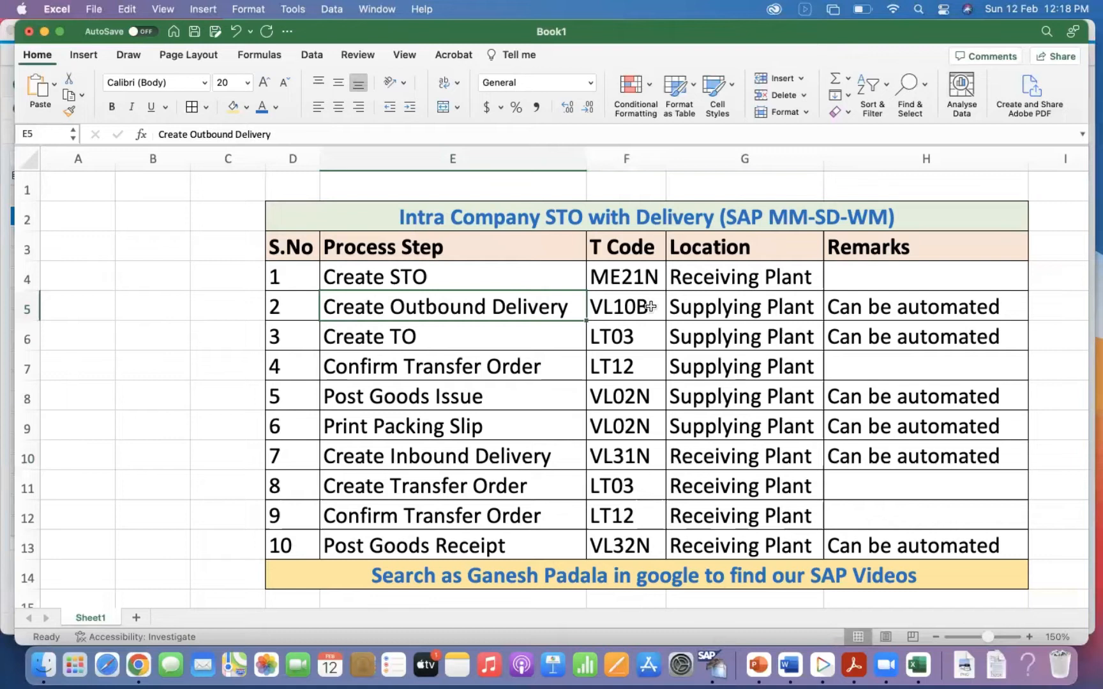
shift+click(678, 309)
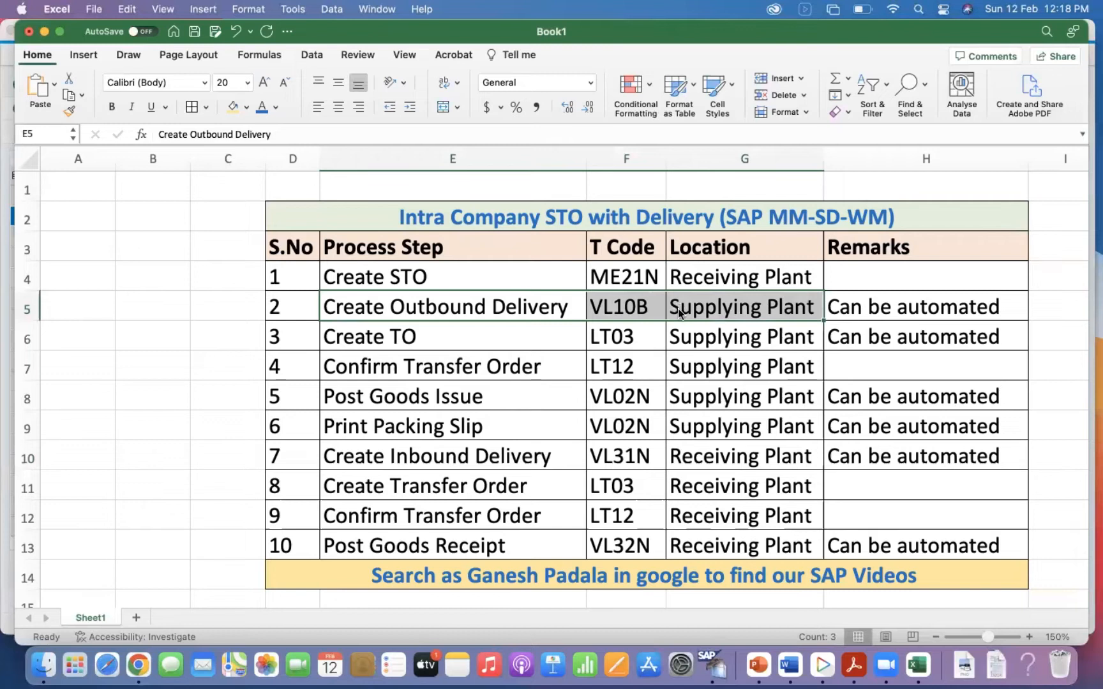
Switch back to SAP GUI and bring the SR2 (800) session window to the front.
key(super+Tab)
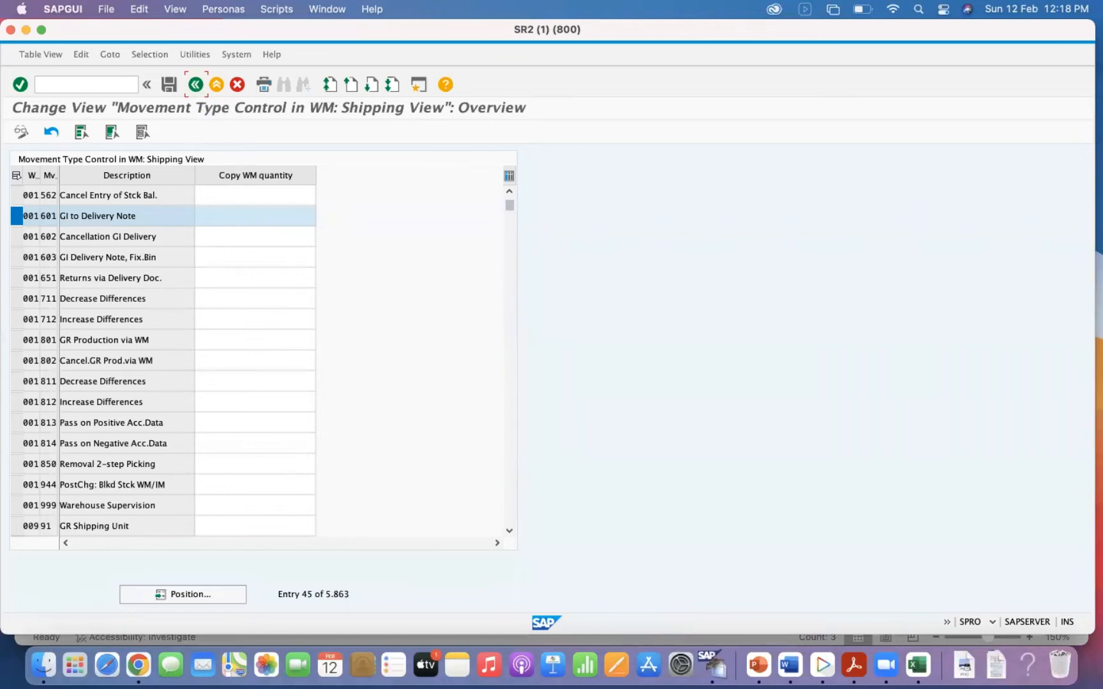
right_click(713, 665)
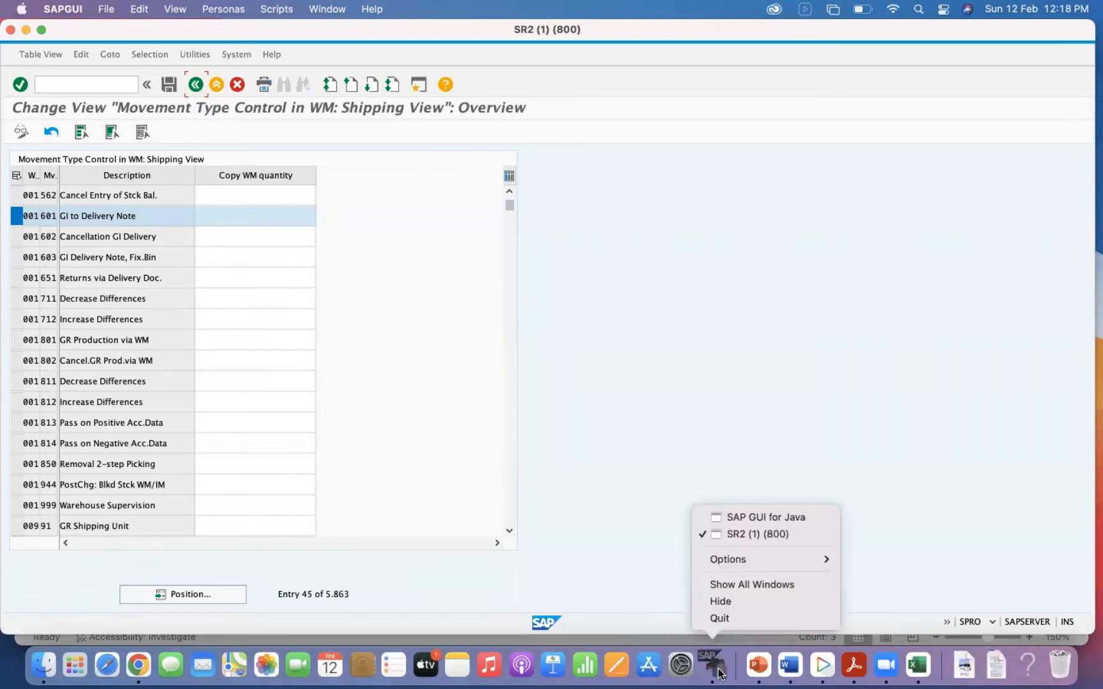
click(784, 515)
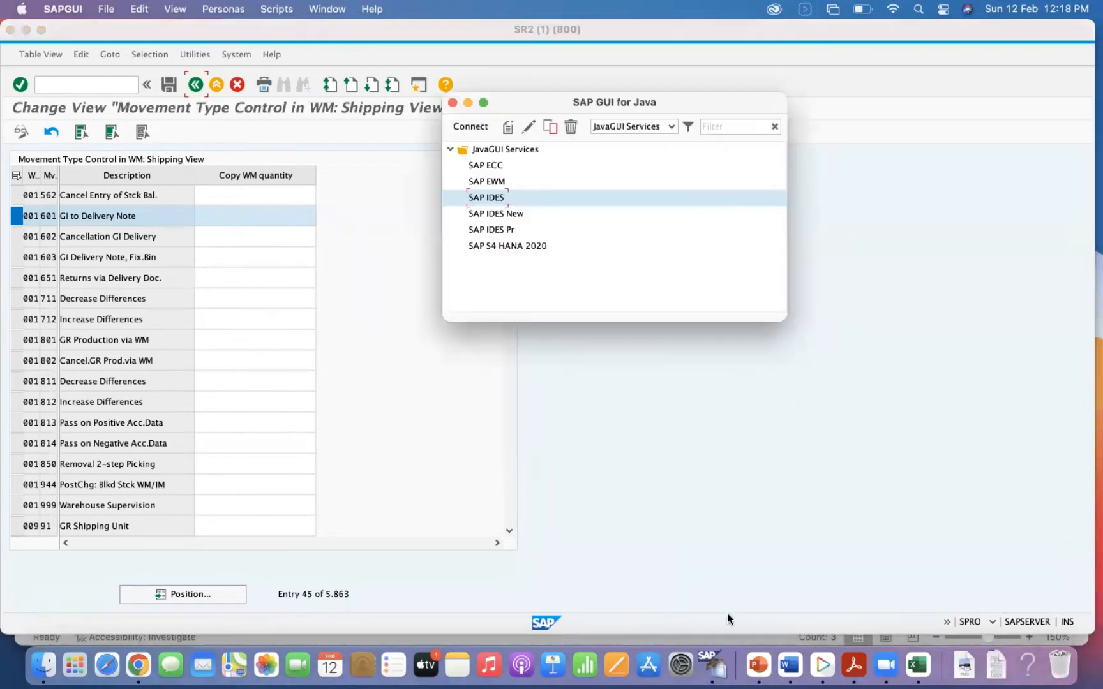
right_click(713, 665)
click(777, 535)
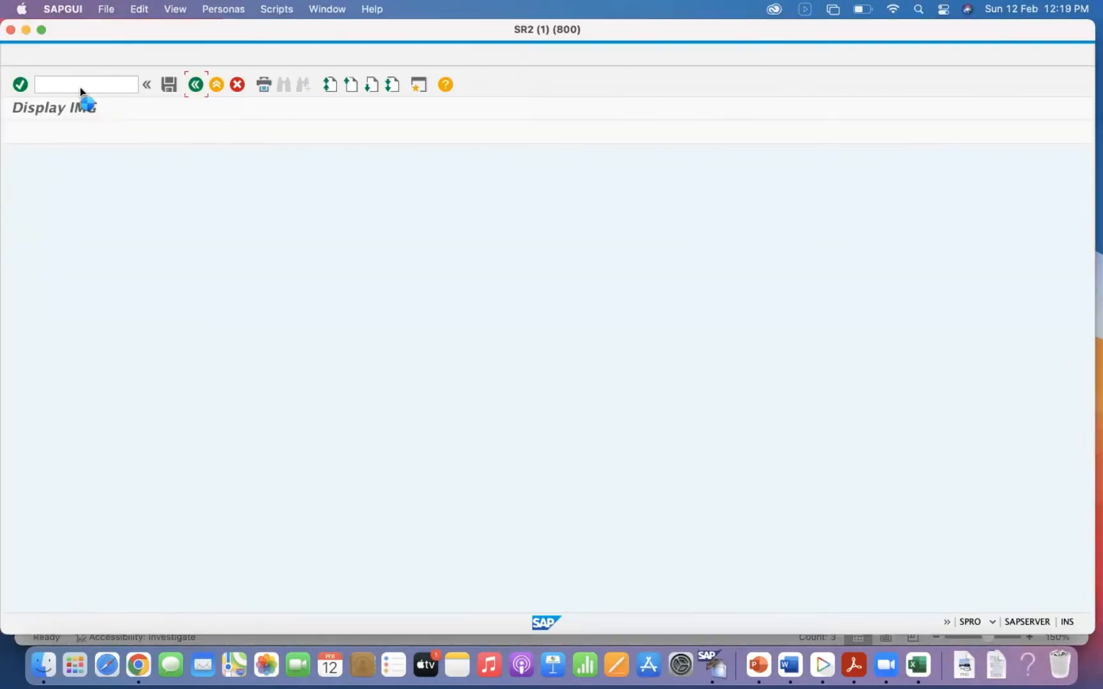
right_click(711, 665)
click(776, 532)
Bring up SAP GUI for Java, open a new SAP IDES connection and try to log on to client 800 with the user ID and password.
right_click(716, 667)
click(757, 517)
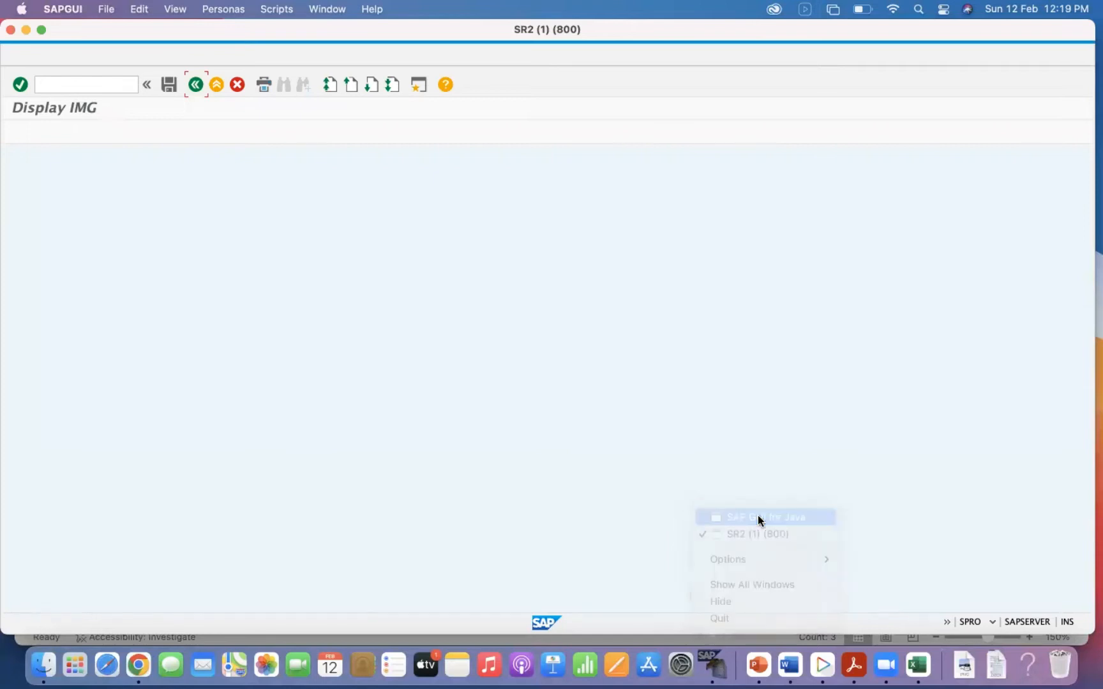
double_click(497, 197)
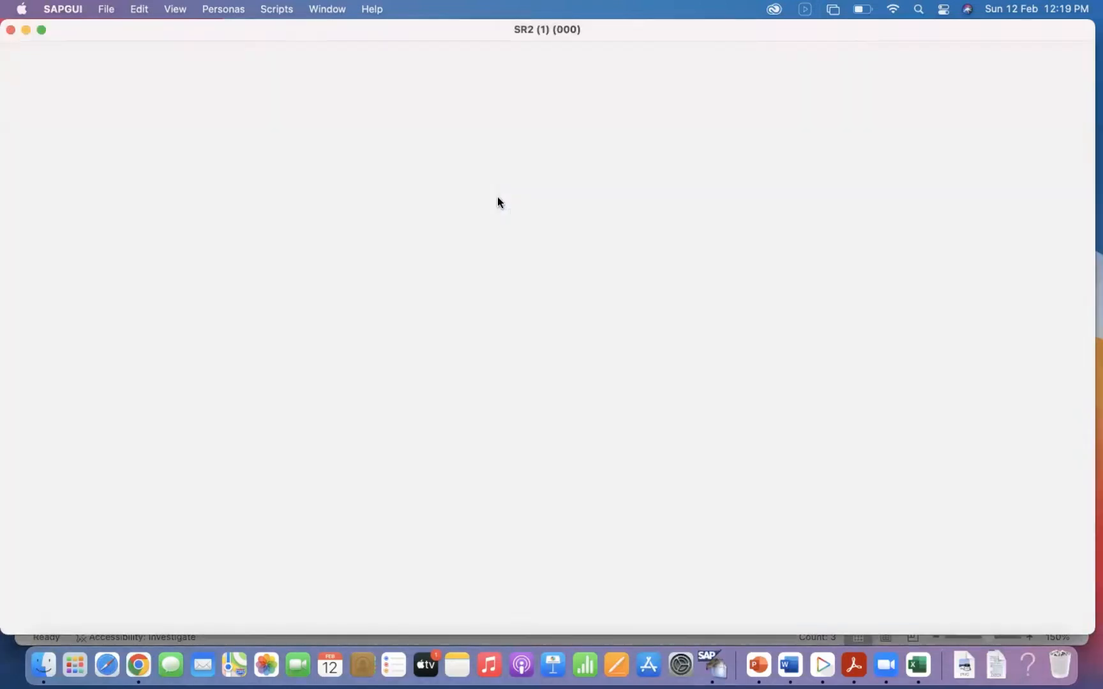
key(BackSpace)
key(Down)
key(Down)
key(Up)
key(Tab)
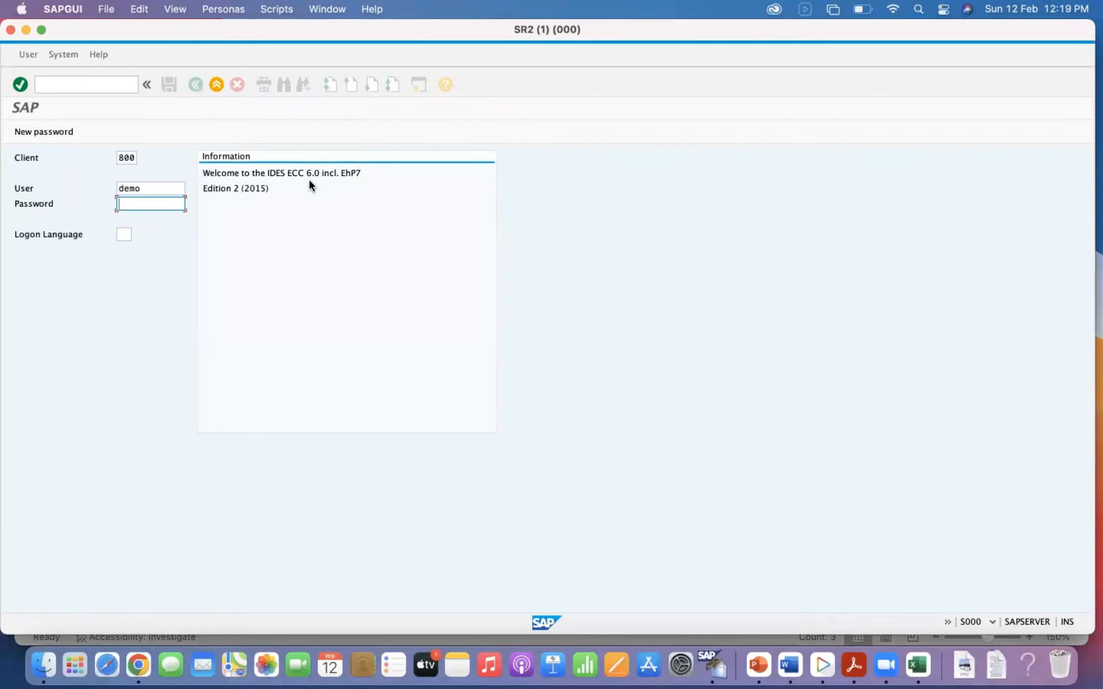
text(***********)
key(Return)
Log on again with the account password, ending any other logons in the system, and dismiss the session messages.
key(Tab)
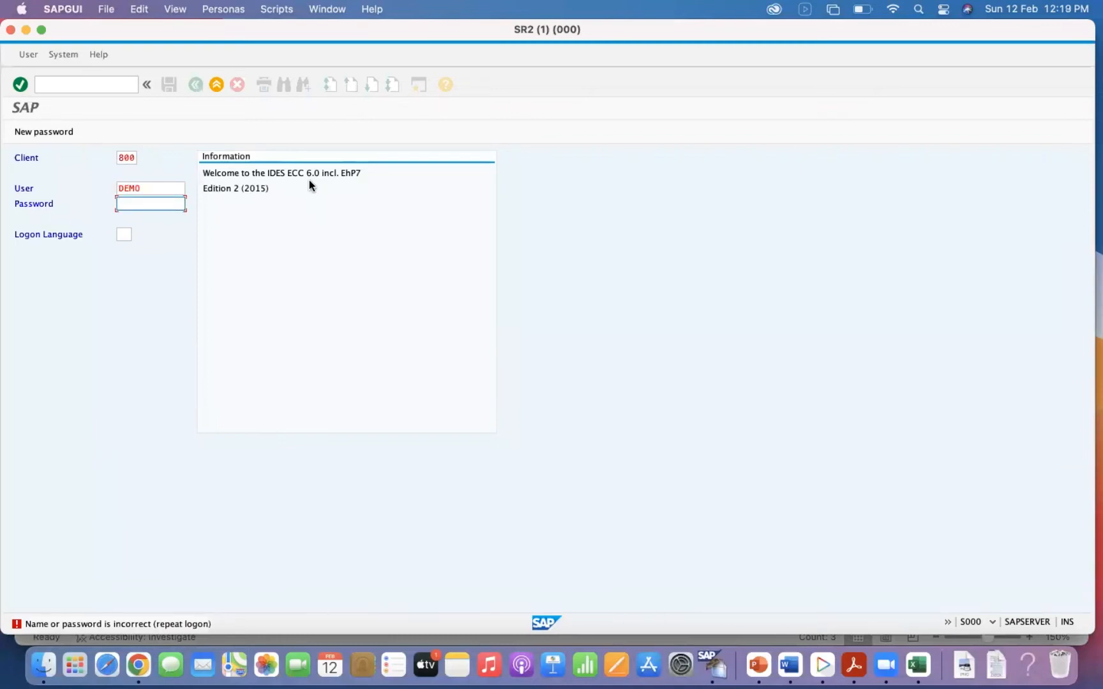
text(********)
key(Return)
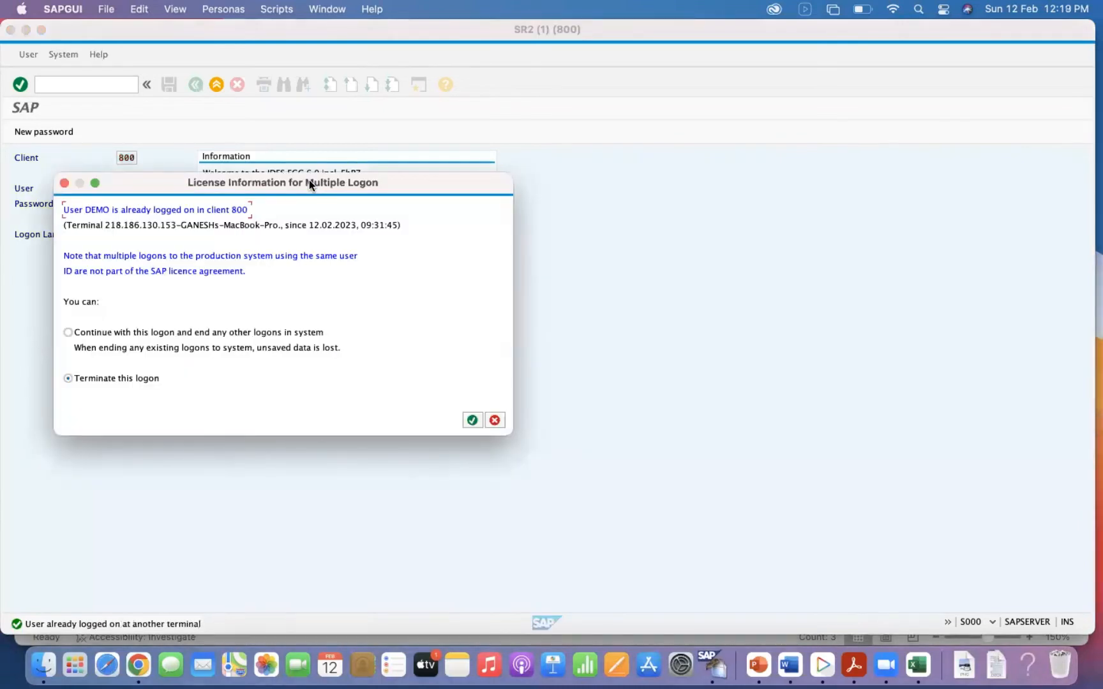
click(133, 333)
key(Return)
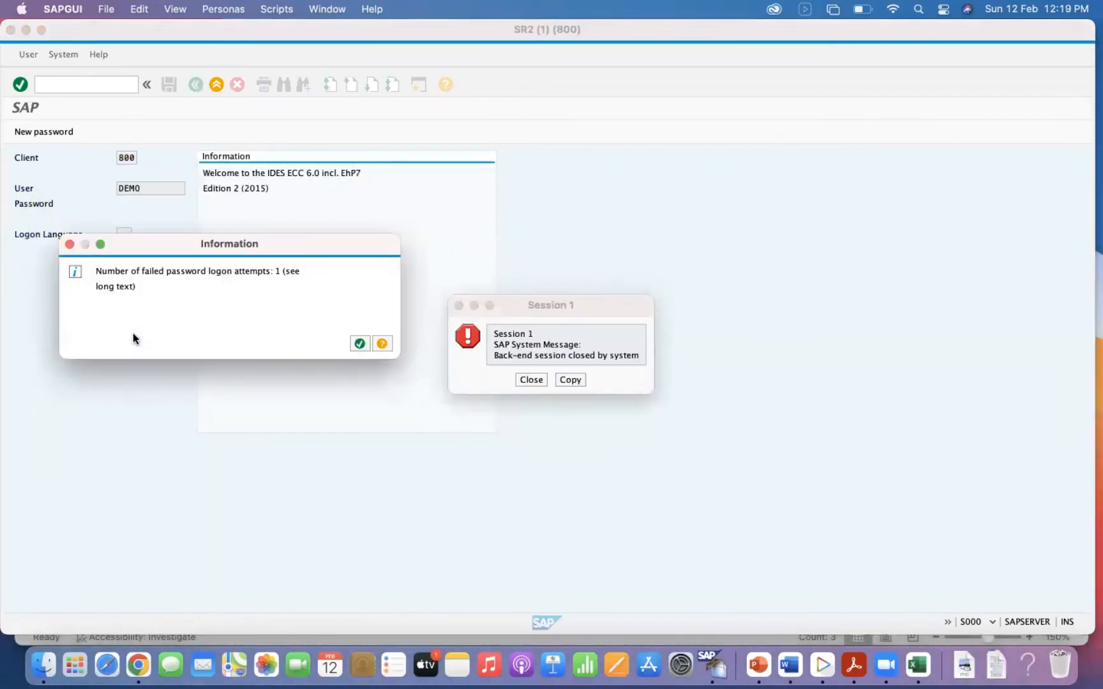
key(Return)
click(527, 378)
Start transaction SPRO and display the SAP Reference IMG.
click(53, 84)
text(spro)
key(Return)
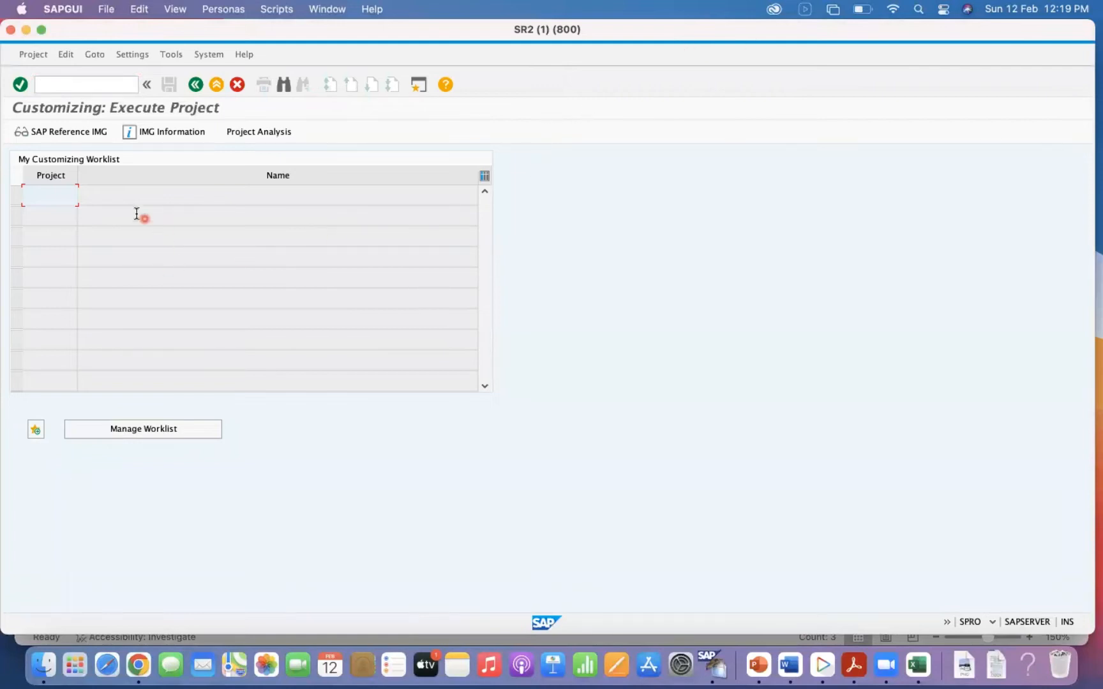
click(67, 140)
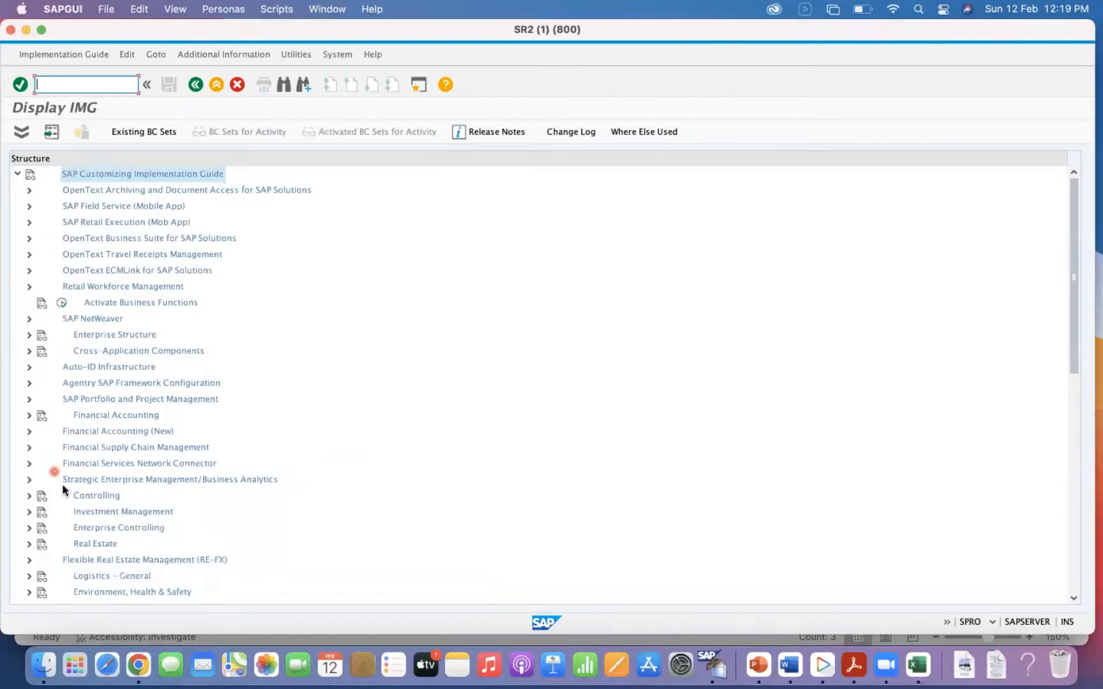
Expand Materials Management and its Purchasing node in the IMG structure.
key(Down)
key(Down)
key(Down)
key(Down)
key(Down)
key(Down)
key(Down)
key(Down)
key(Down)
key(Down)
key(Down)
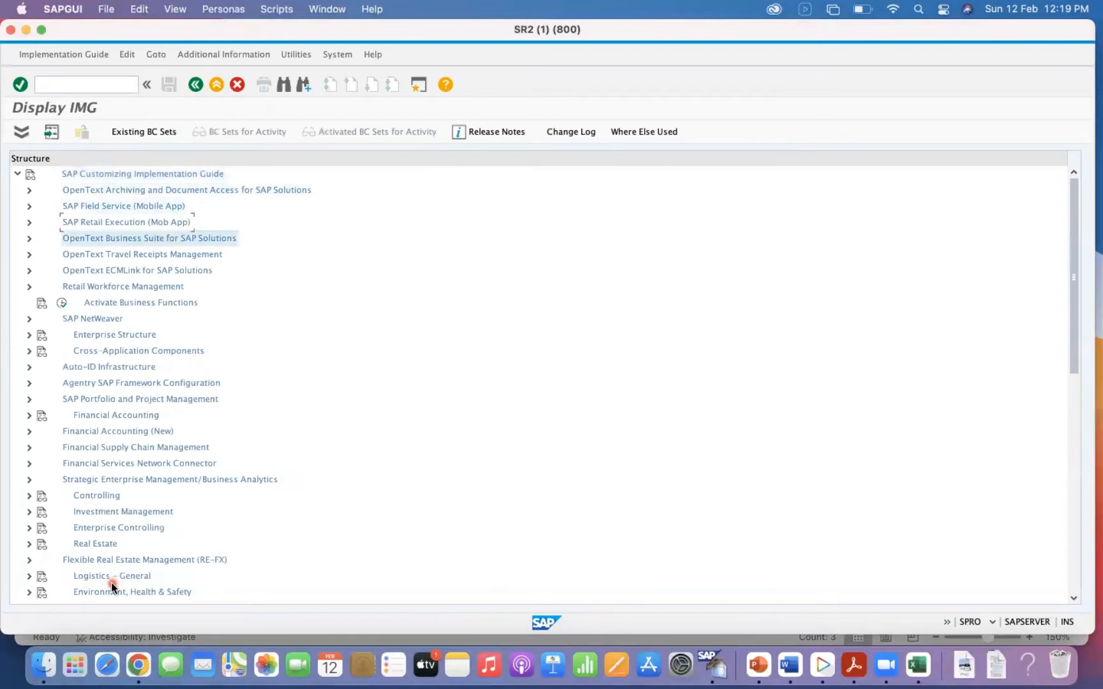
key(Down)
key(Down)
key(Down)
key(Down)
key(Down)
key(Down)
key(Down)
key(Down)
key(Down)
key(Down)
key(Down)
key(Down)
key(Down)
key(Down)
key(Down)
key(Down)
key(Down)
key(Down)
key(Down)
key(Down)
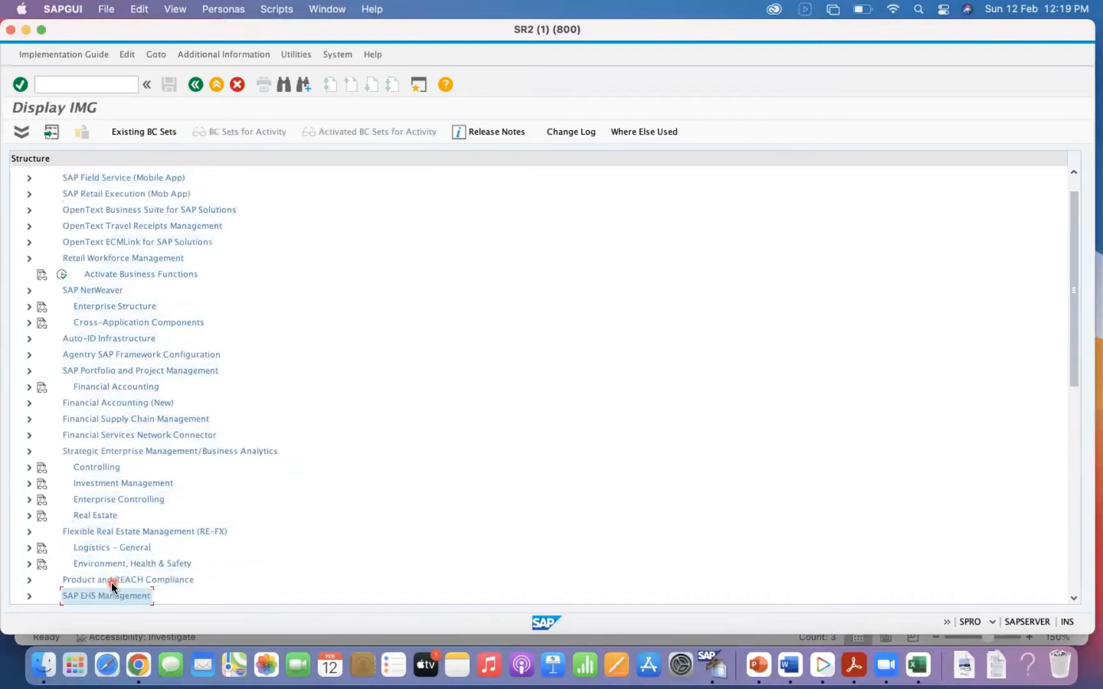
key(Down)
key(Down)
key(Down)
key(Down)
key(Down)
key(Down)
key(Down)
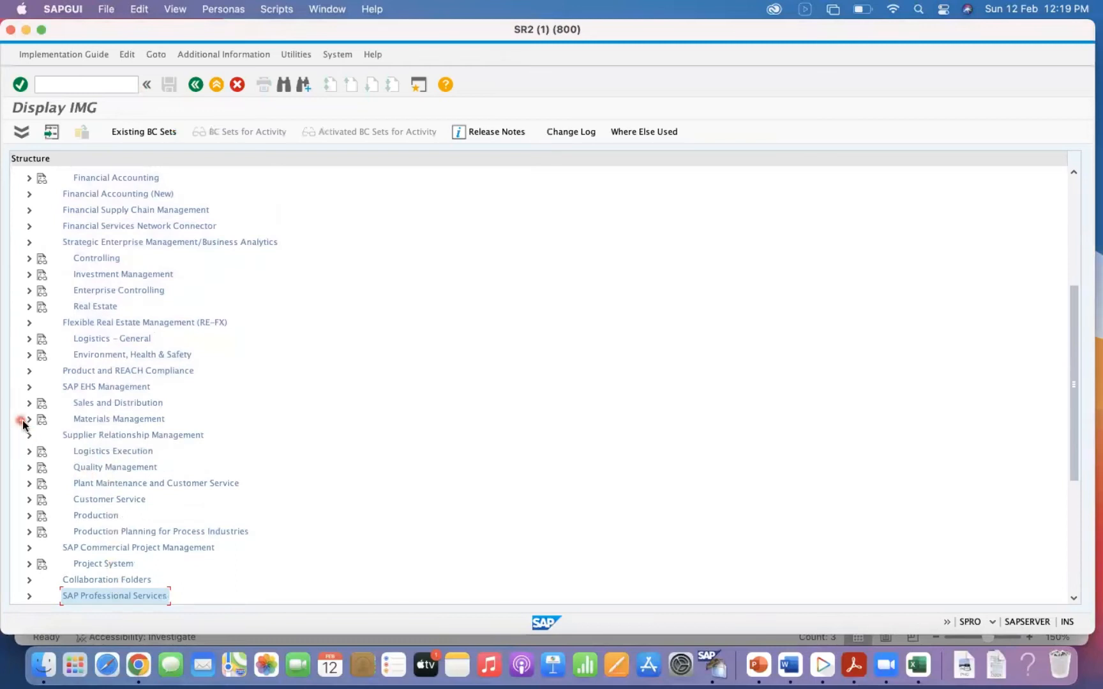
click(28, 420)
click(40, 467)
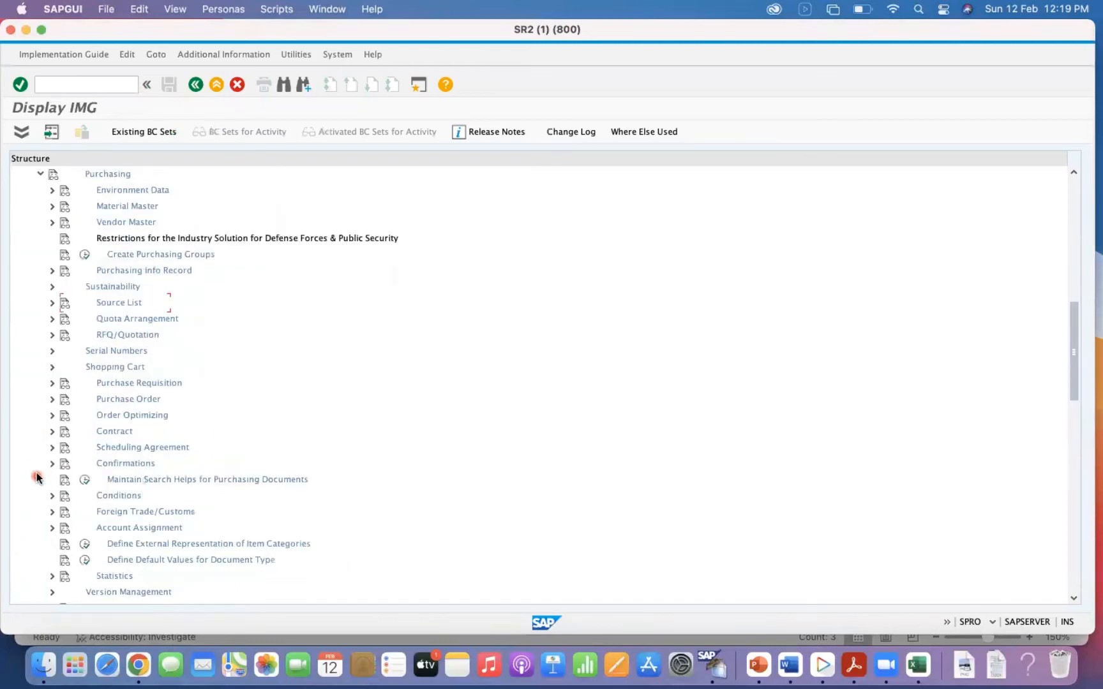
Under Purchase Order > Set up Stock Transport Order, open Activate Automatic Delivery Creation and CRM Billing.
click(52, 400)
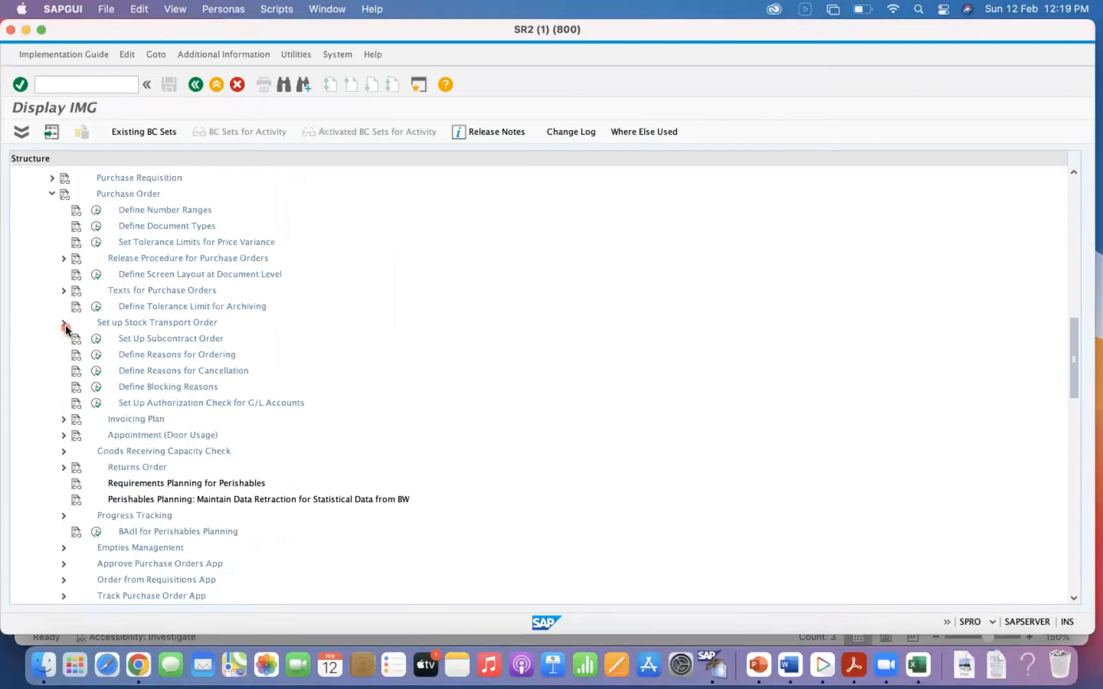
click(63, 323)
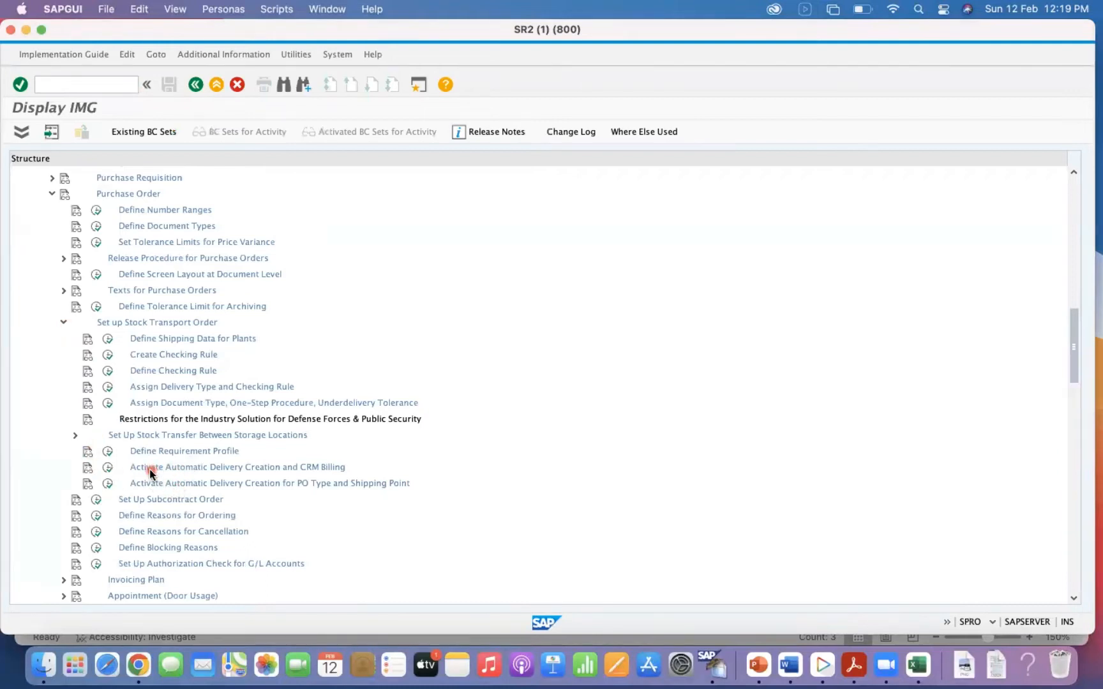
click(108, 470)
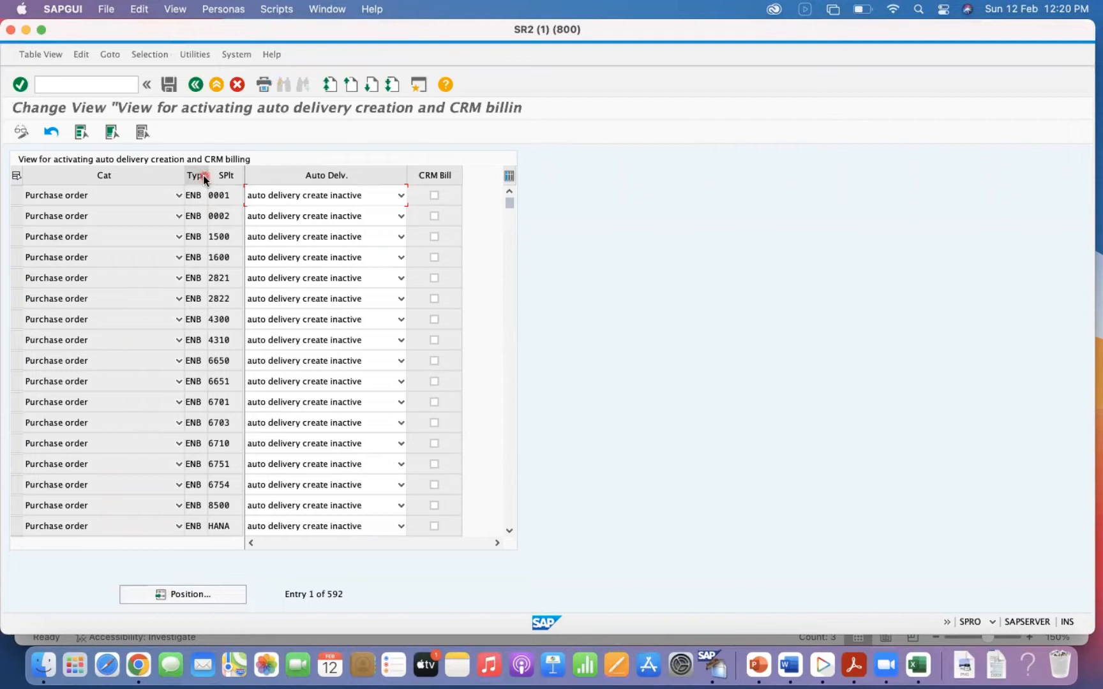
Select the purchase order entry of type ENB with shipping point 0002 and examine its automatic delivery options.
click(16, 217)
click(230, 217)
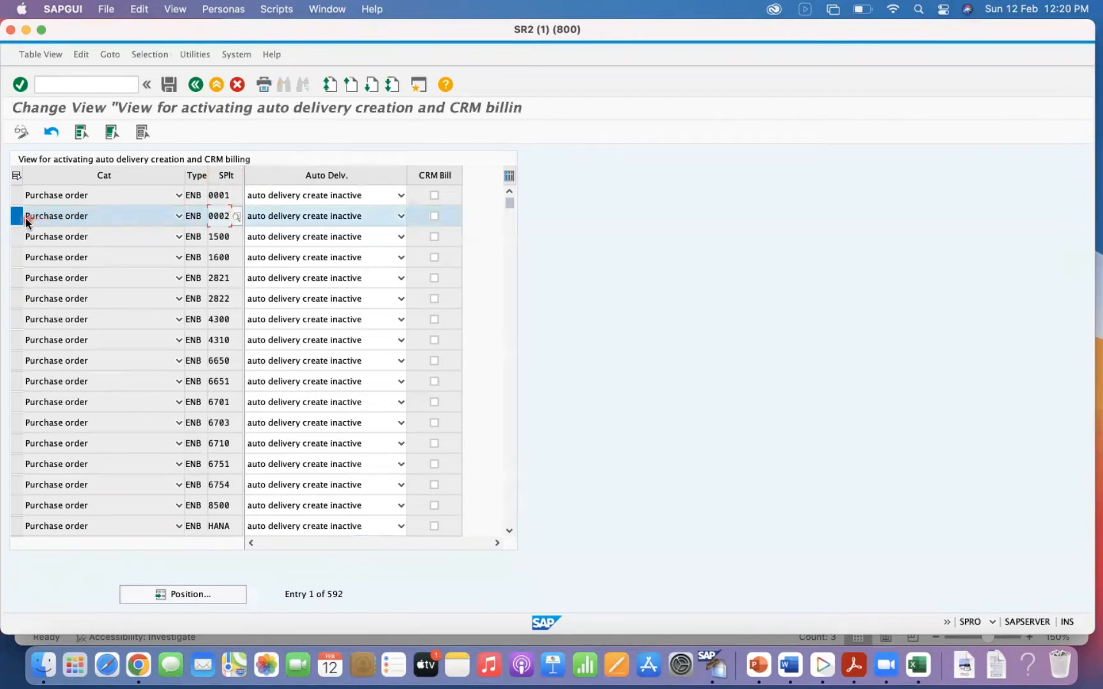
click(311, 220)
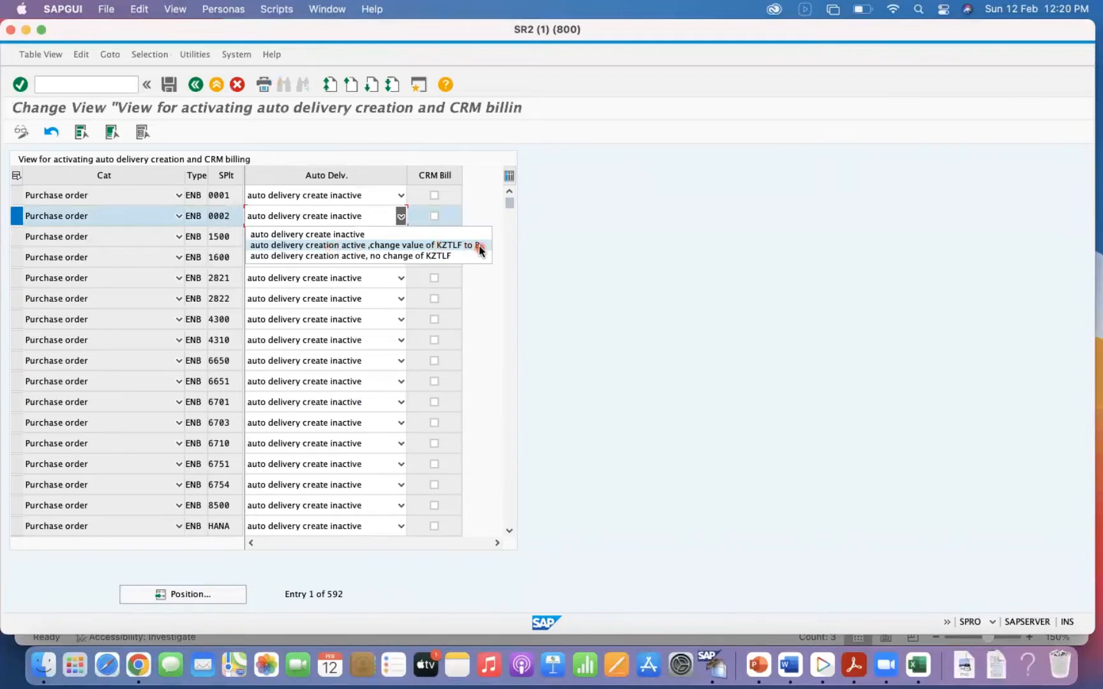
Start transaction SE16N in a new session and load table LIKP.
click(99, 89)
text(/ose16n)
key(Return)
text(LIKP)
key(Return)
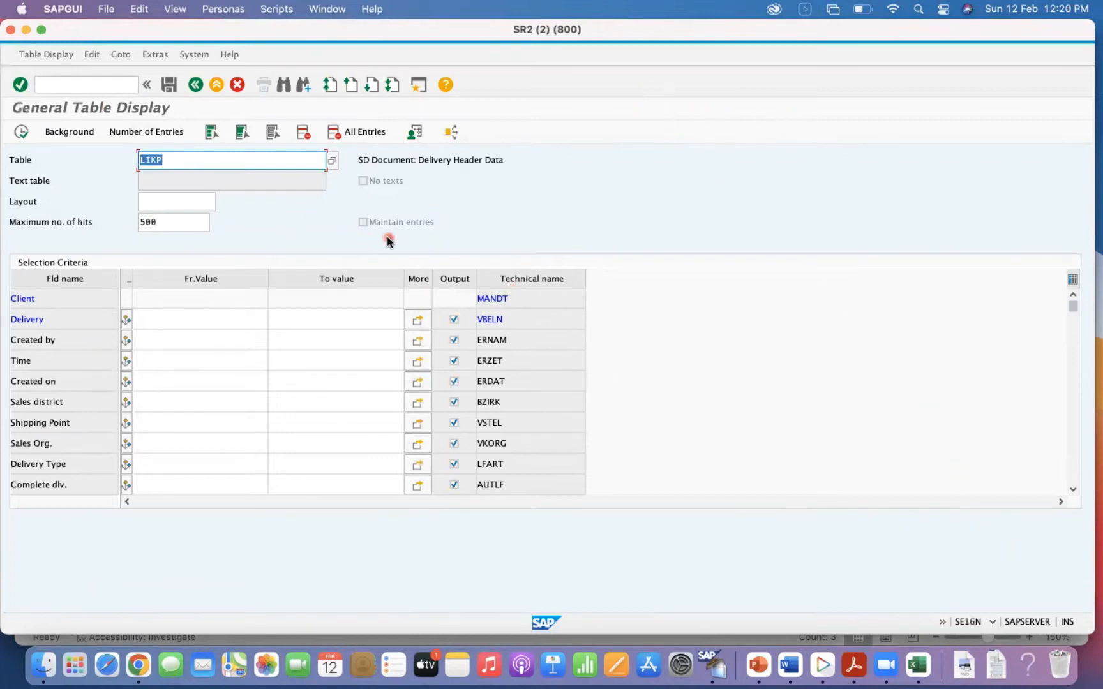
Search the LIKP table's field names for KZTLF.
click(286, 85)
text(zz)
text(z)
key(BackSpace)
key(BackSpace)
text(z)
key(BackSpace)
key(BackSpace)
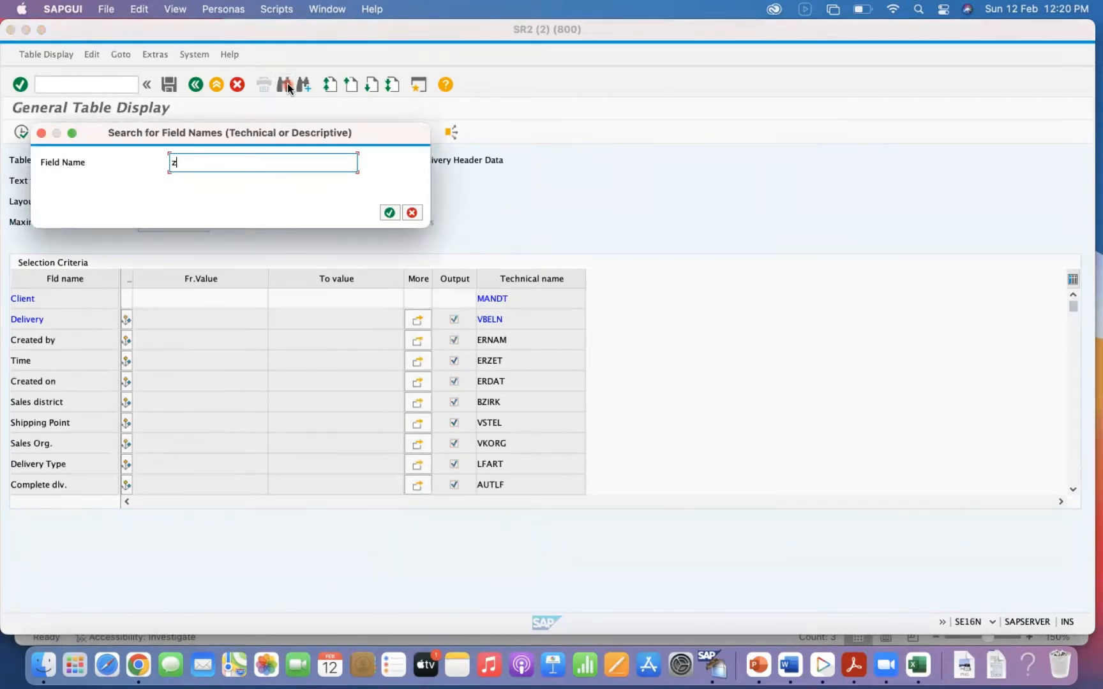
text(kztlf)
key(Return)
Return to the first SR2 session and recheck the automatic delivery options for the ENB entry with shipping point 0002.
key(super+Tab)
key(super+Tab)
right_click(714, 665)
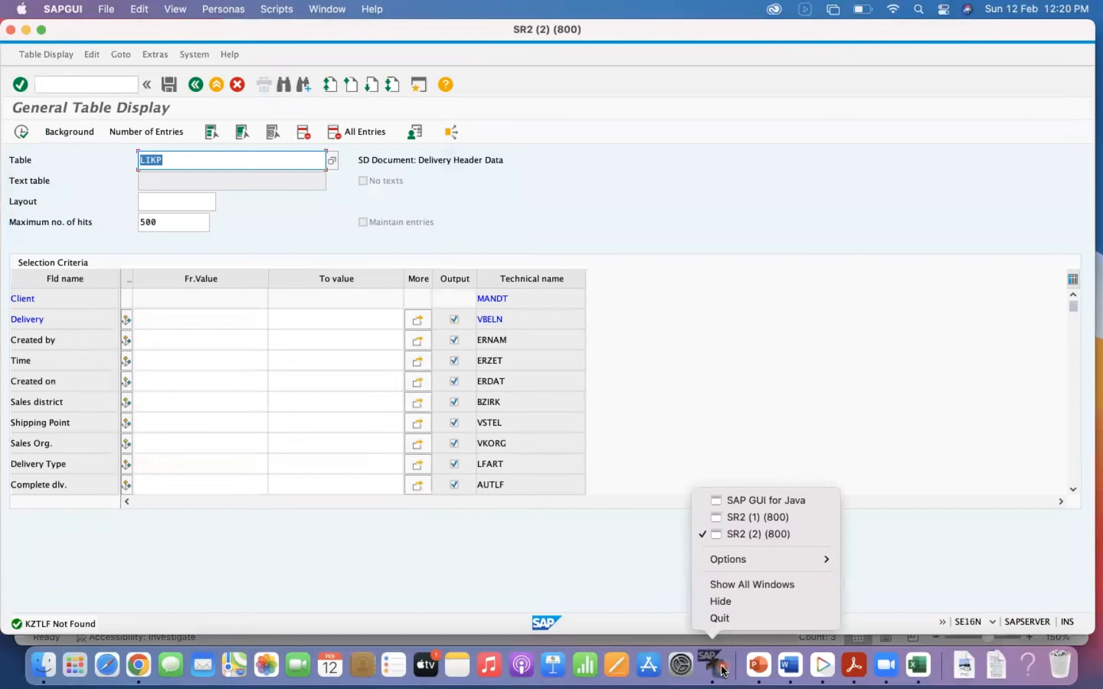
click(771, 518)
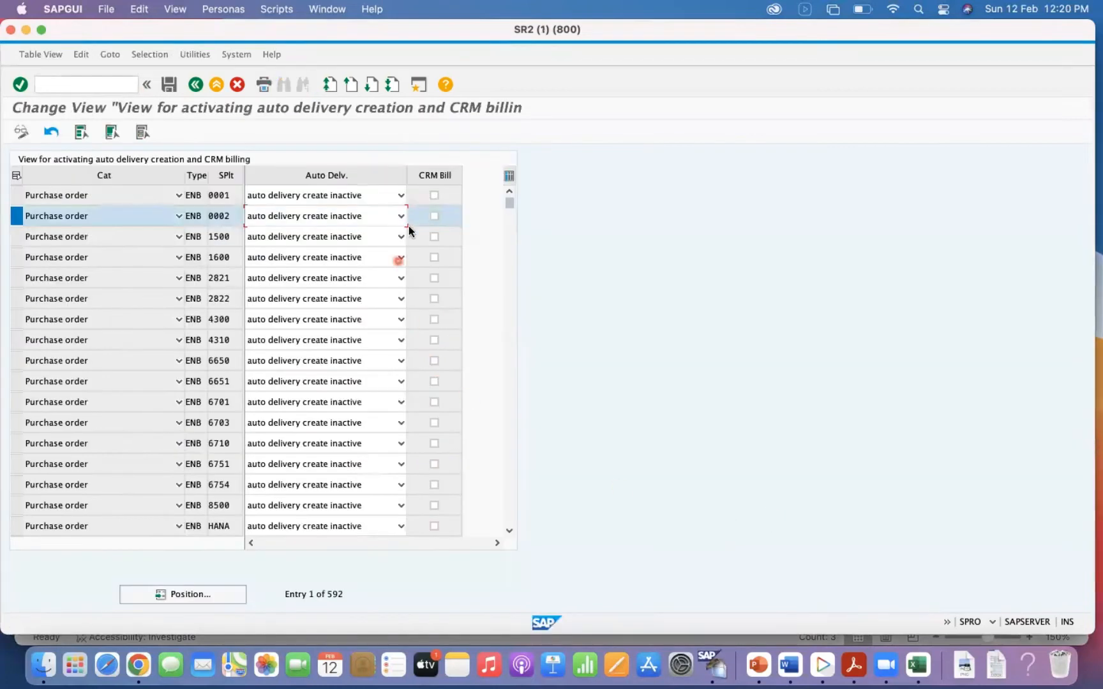
click(354, 221)
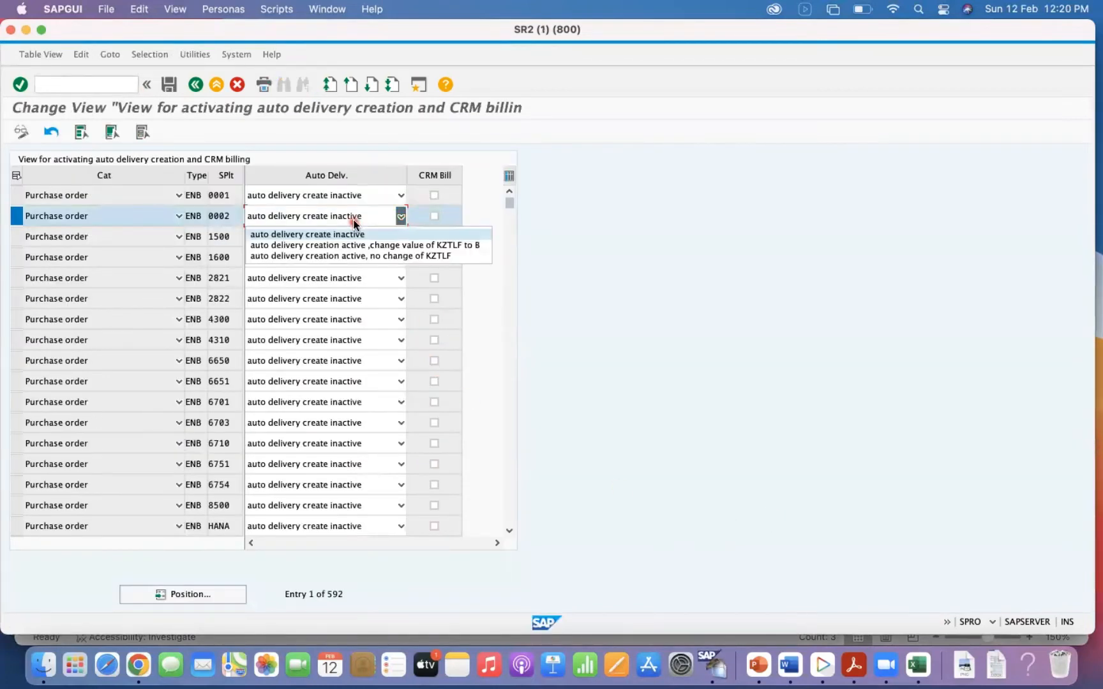
Switch back to the SE16N session and repeat the field name search for KZTLF in LIKP.
right_click(714, 667)
click(772, 535)
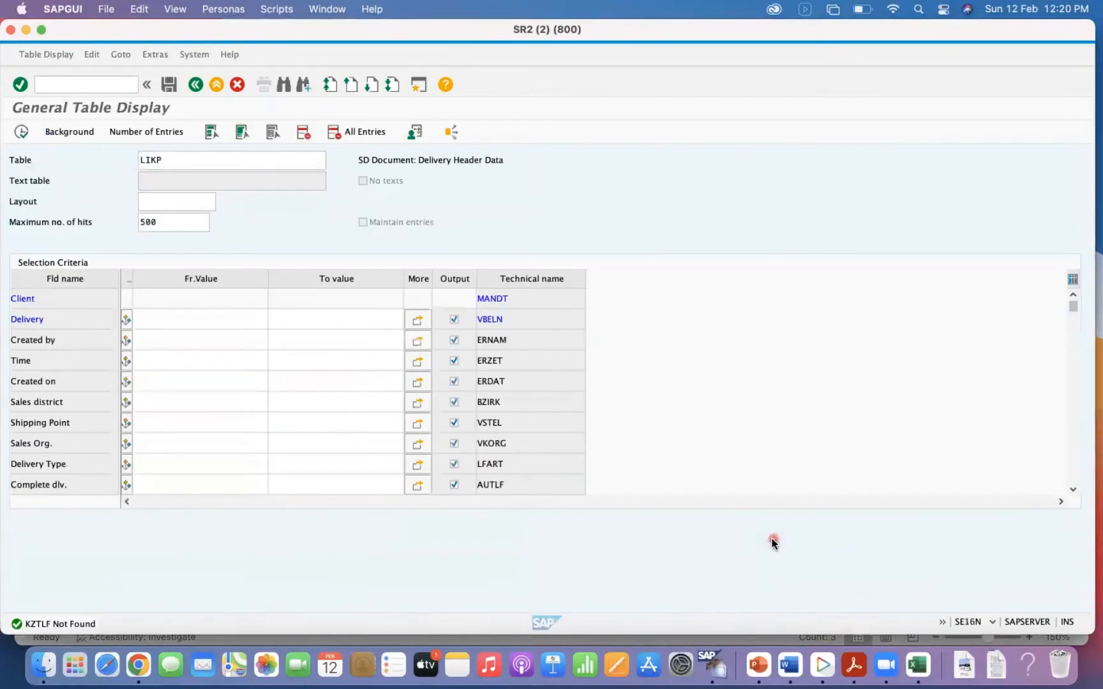
click(285, 87)
text(k)
key(Down)
key(Return)
Load table VBUK and search its field names for KZTLF.
key(Return)
text(vbuk)
key(Return)
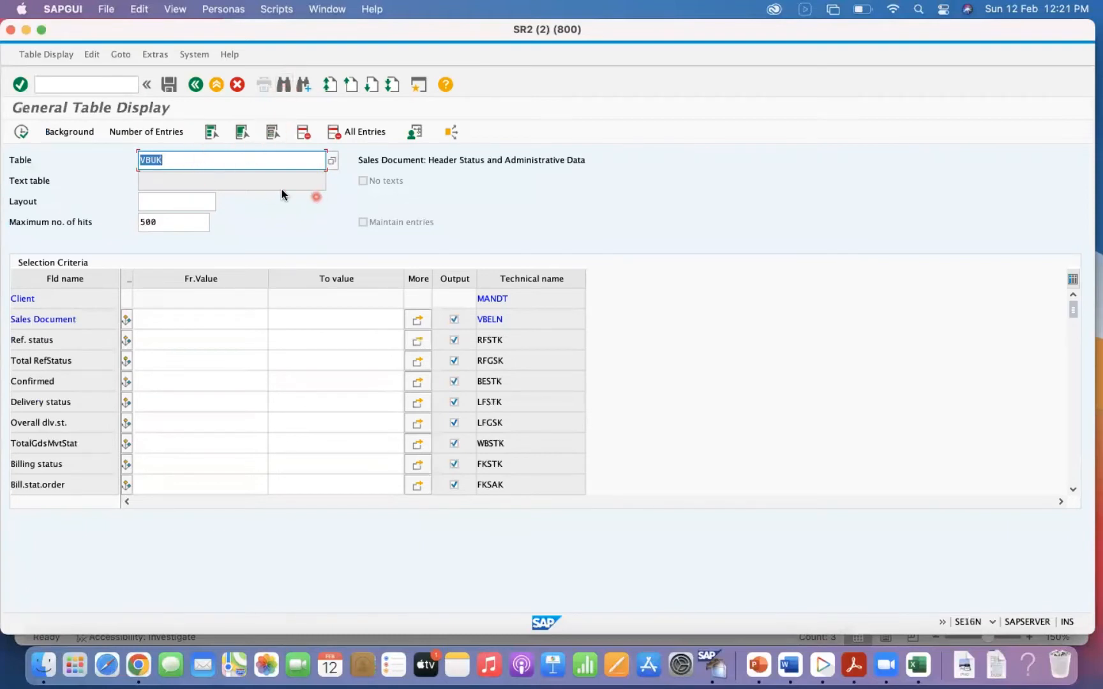
click(286, 86)
text(z)
key(BackSpace)
text(kztlf)
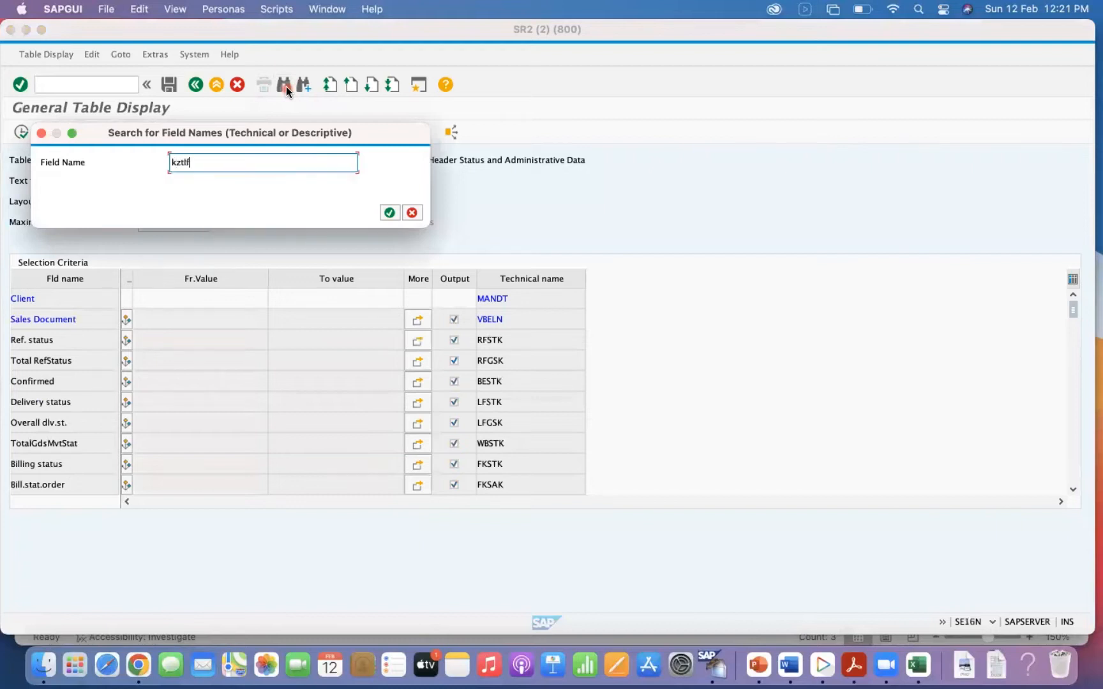
key(Return)
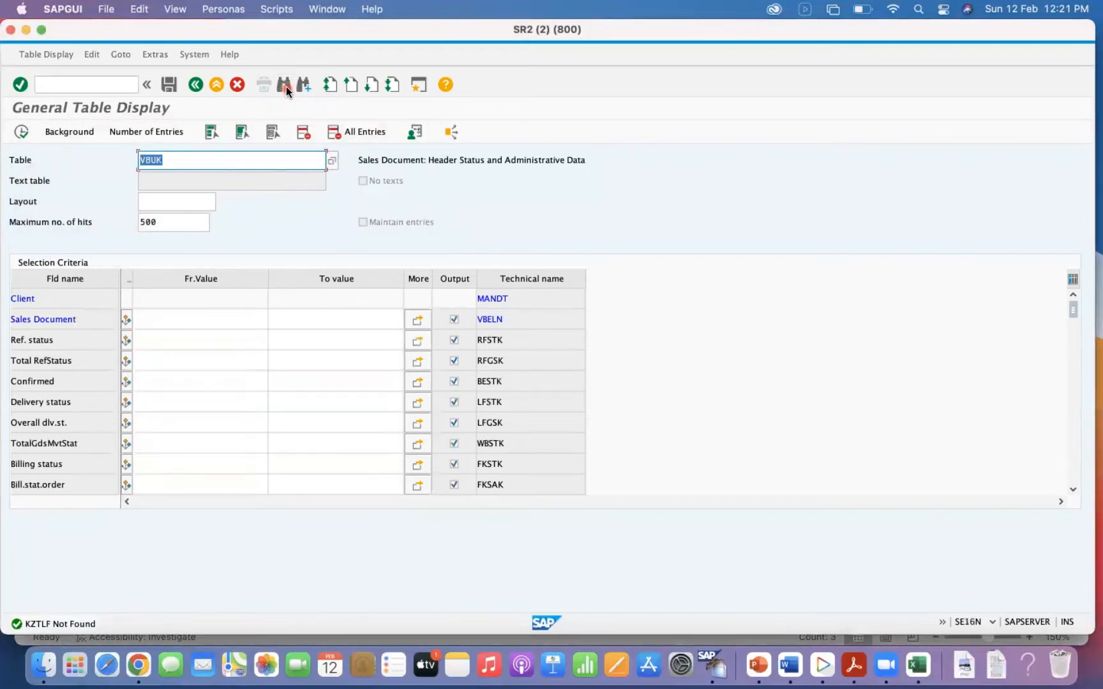
Load table VBUP and search its field names for KZTLF.
text(vbup)
key(Return)
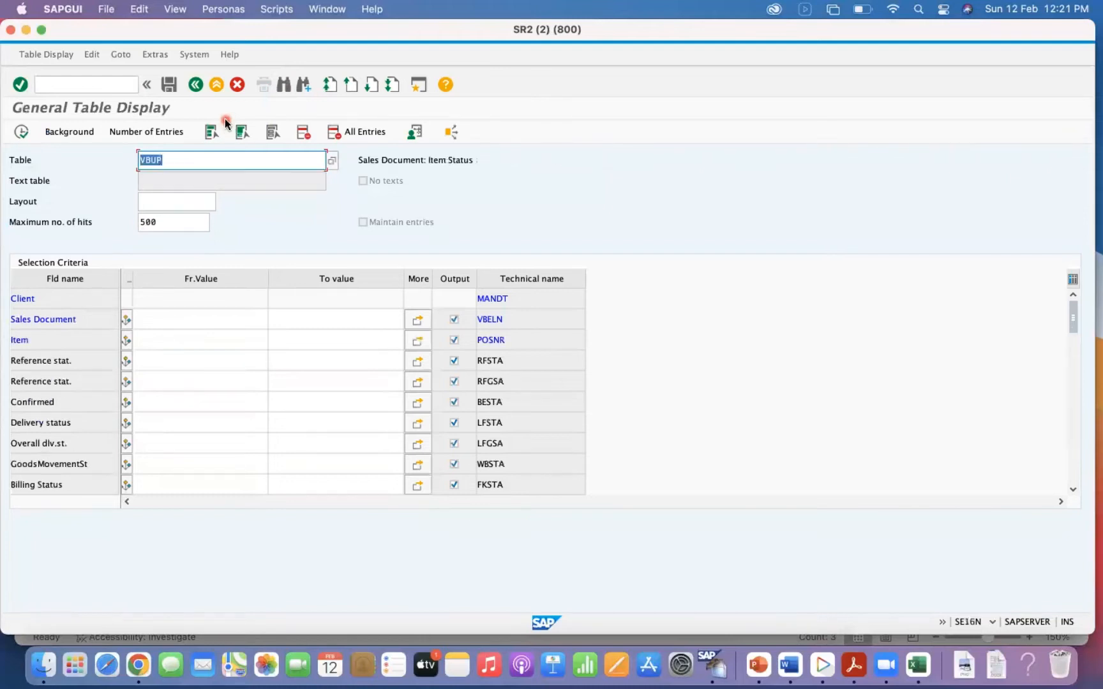
click(283, 85)
text(KZTLF)
key(Return)
Reload table VBUK and repeat the field name search for KZTLF.
text(vbuk)
key(Return)
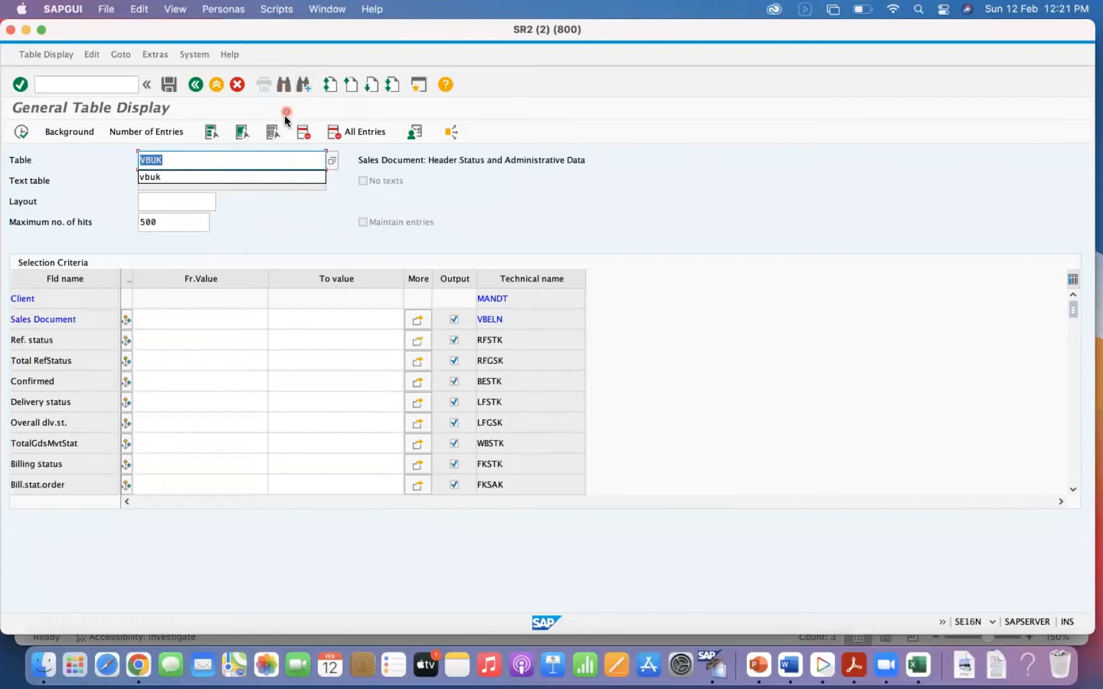
click(287, 86)
text(KZ)
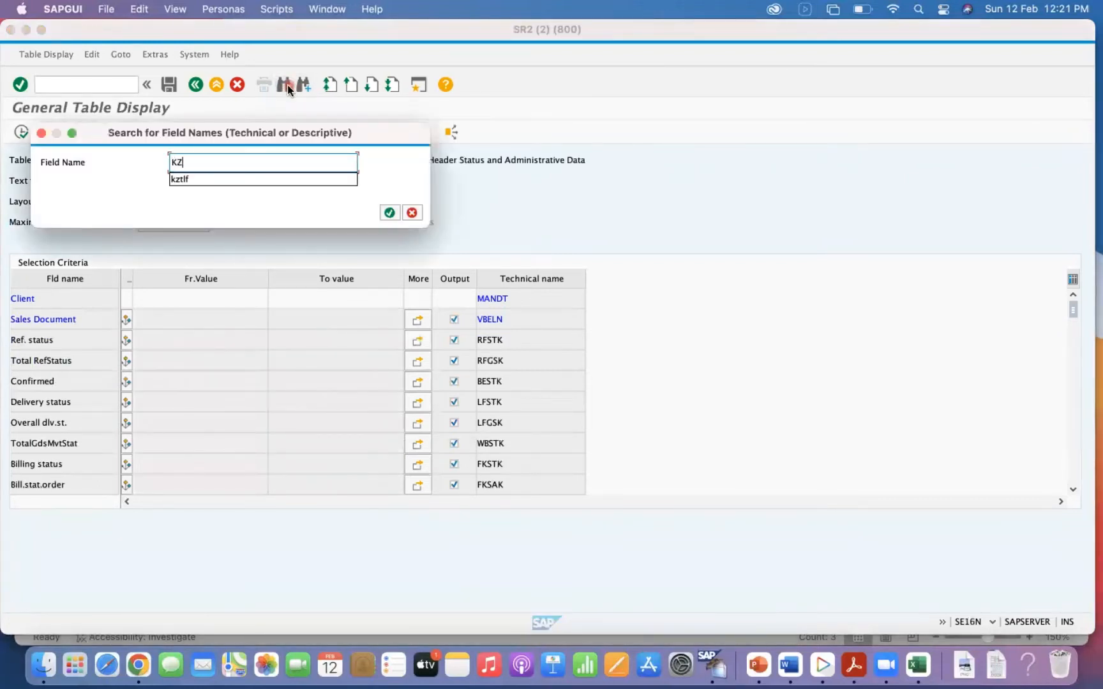
text(TLF)
key(Return)
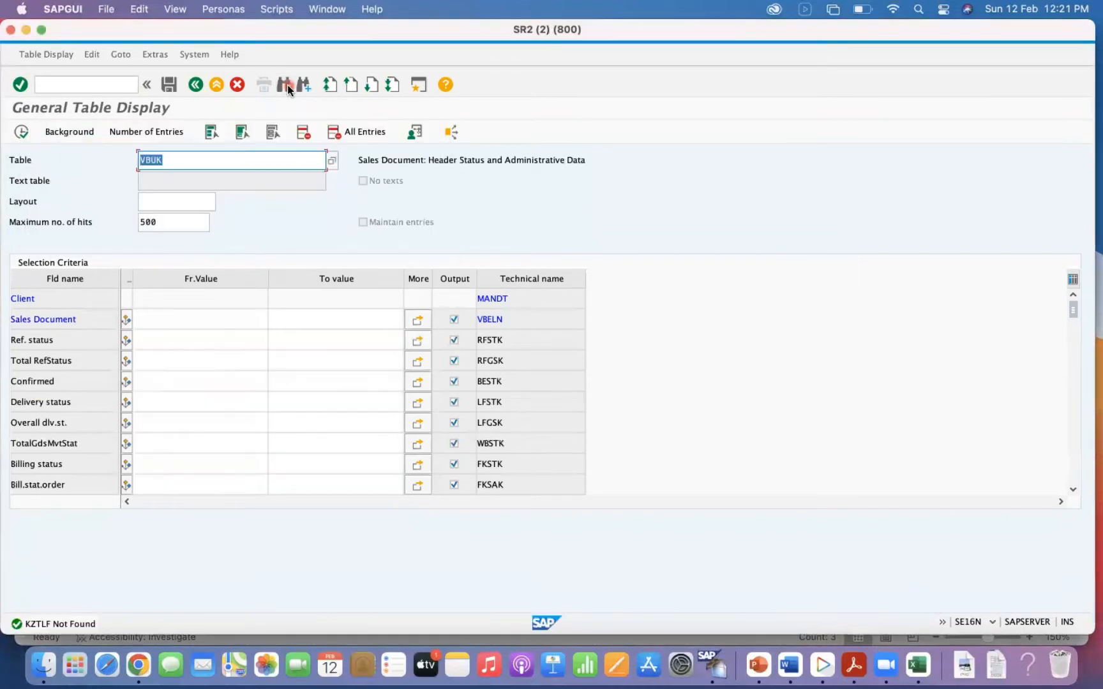
Load table LIPS, search its field names for KZTLF and select the matching field's name.
text(LIPS)
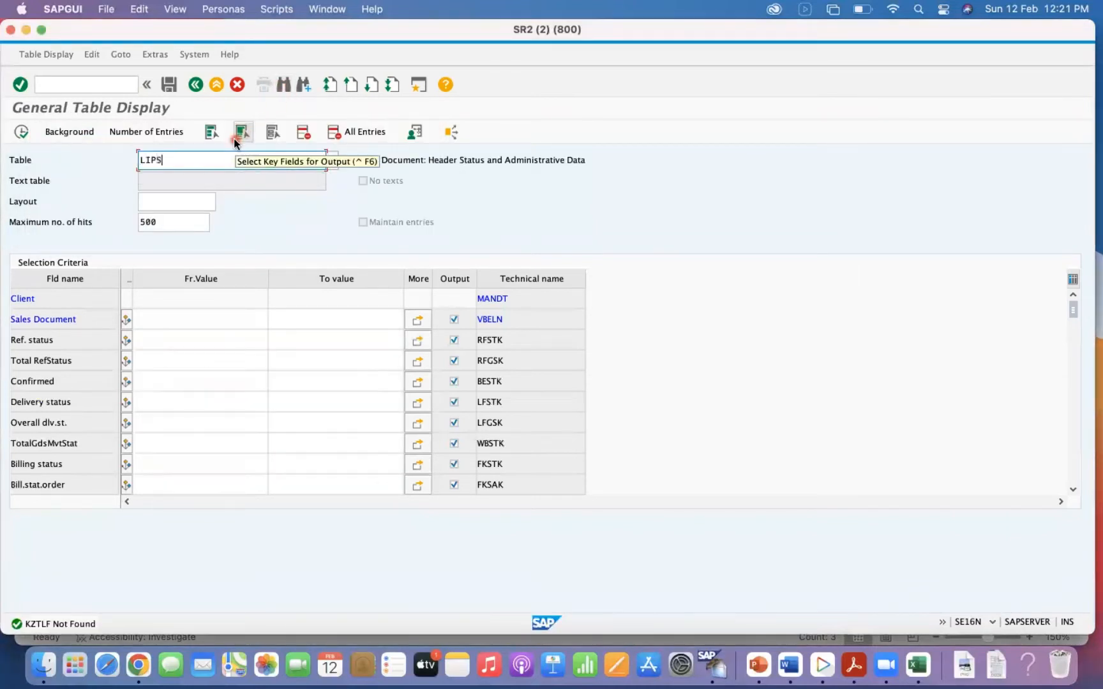
key(Return)
click(287, 92)
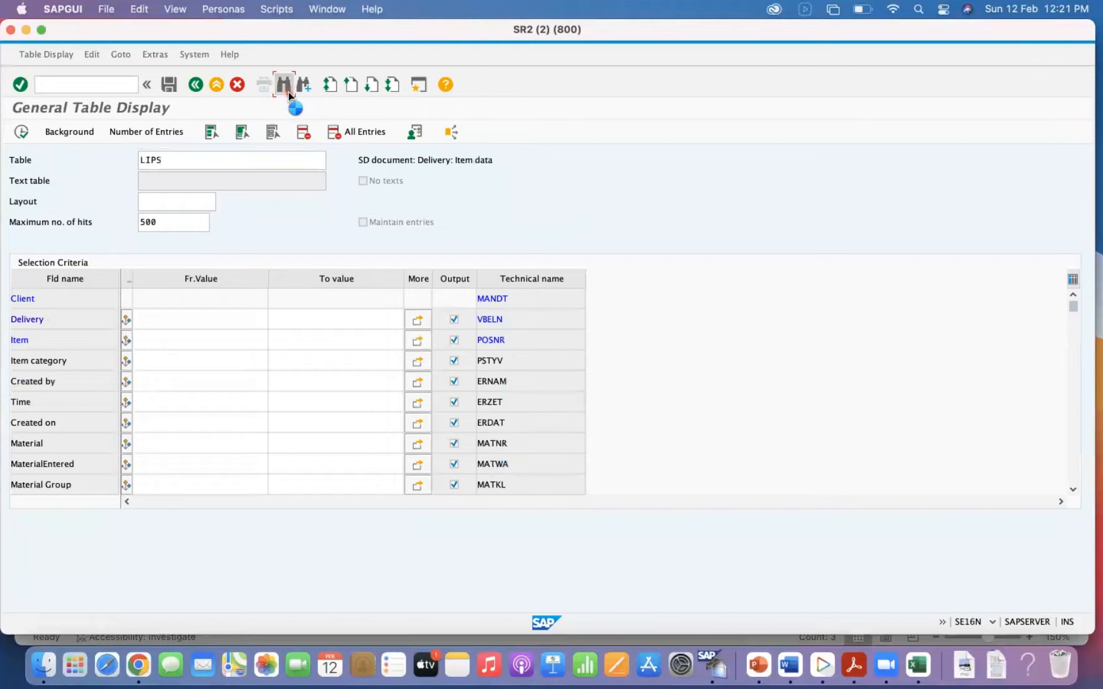
text(KZTLF)
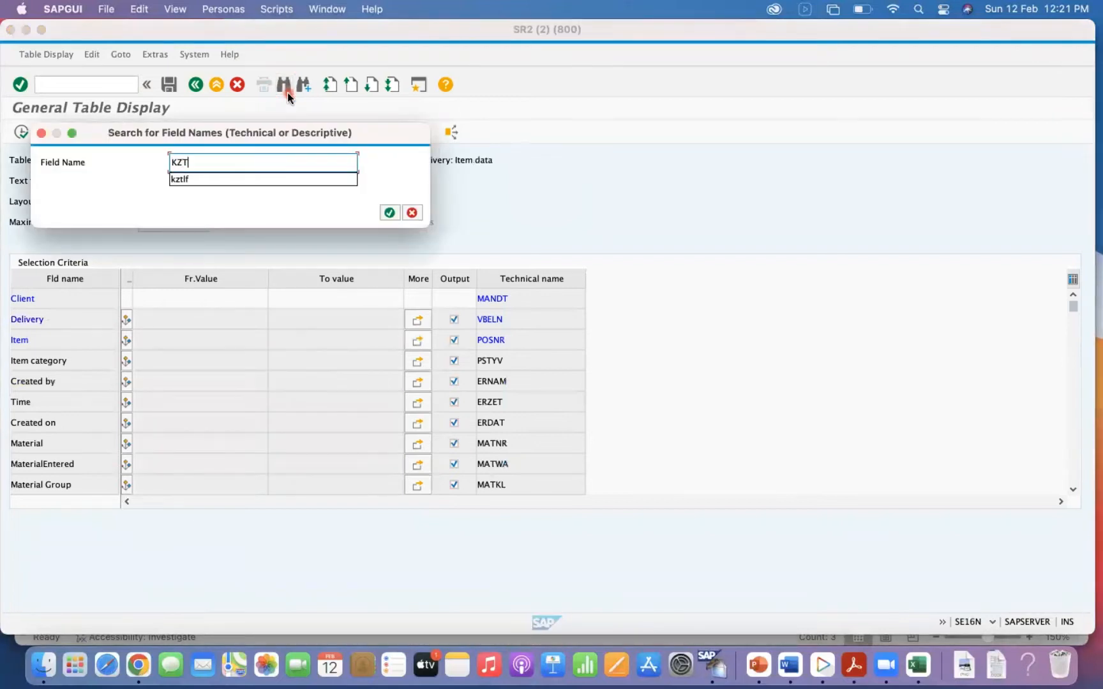
key(Return)
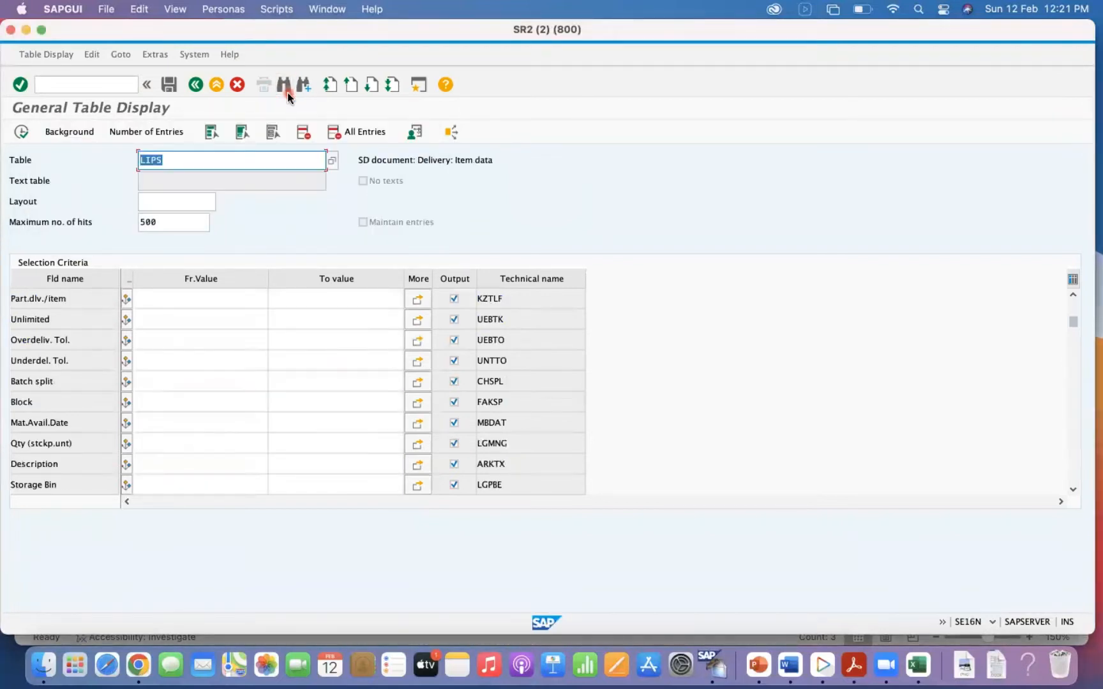
click(78, 299)
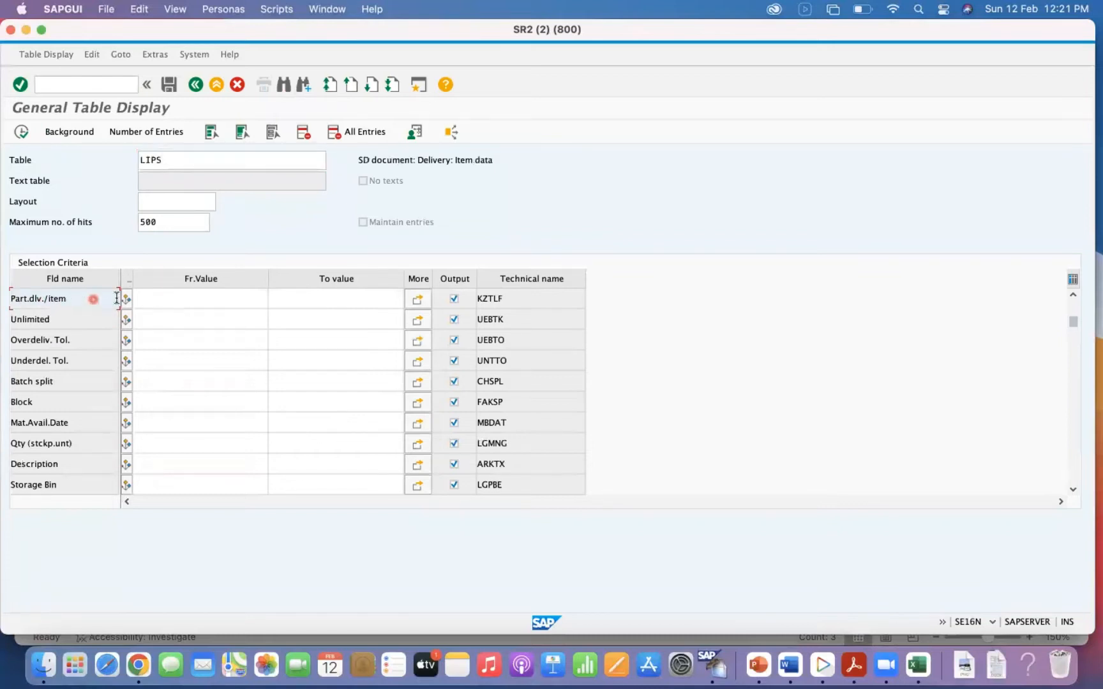
Examine the possible entries for the KZTLF partial delivery field in table LIPS and close the list without choosing one.
click(173, 299)
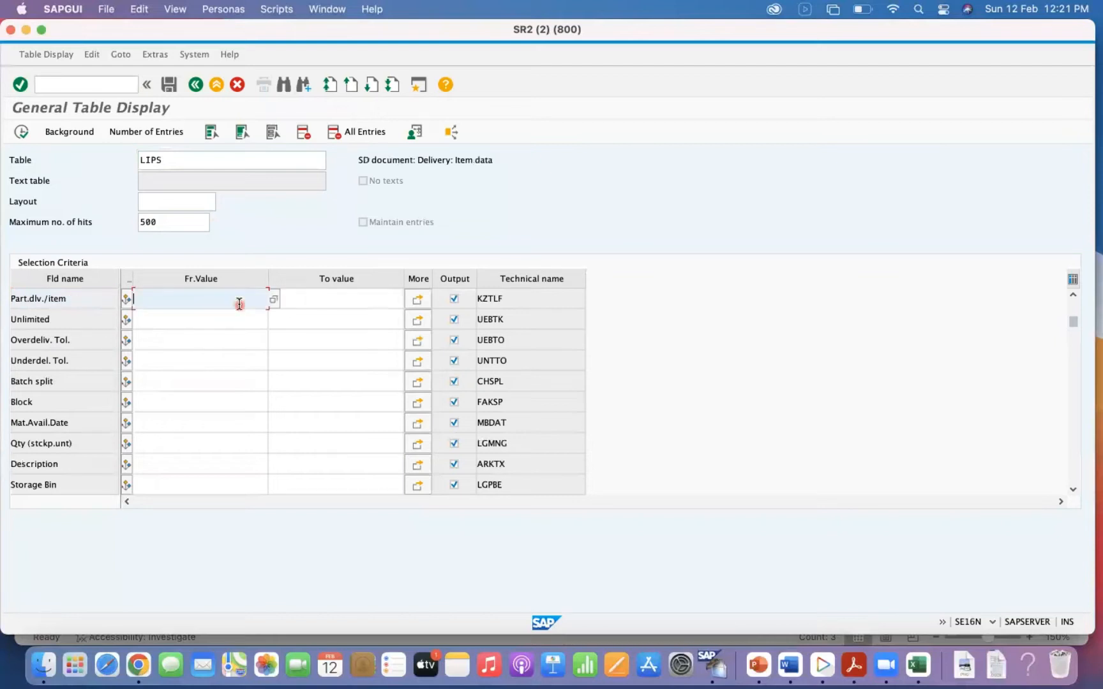
click(274, 300)
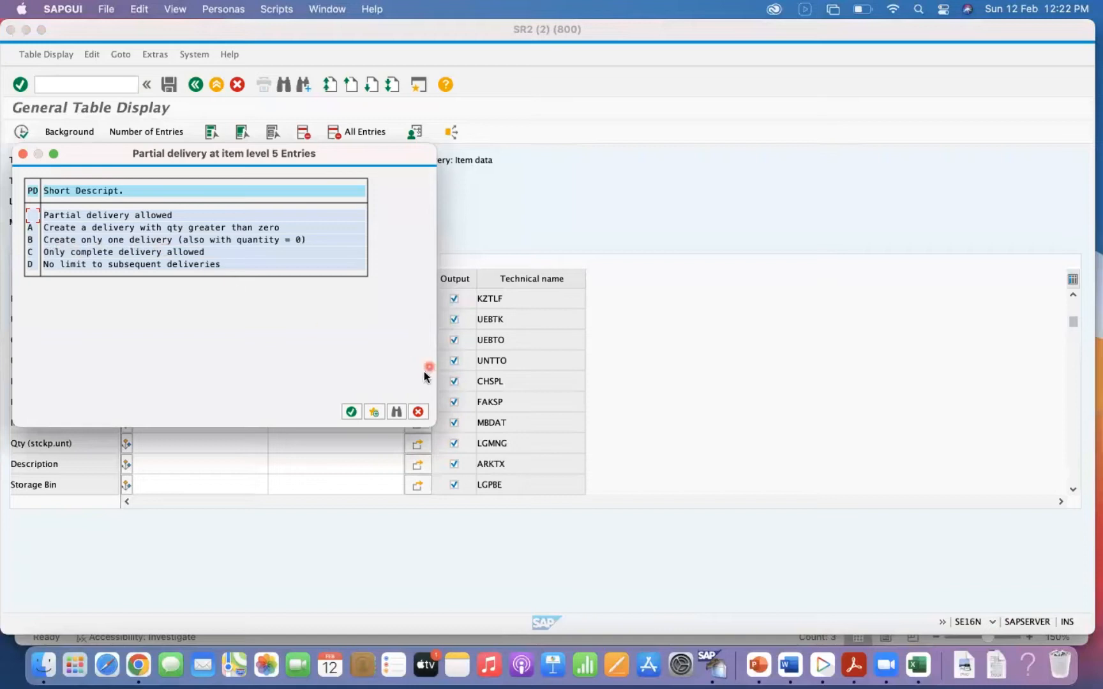
click(419, 411)
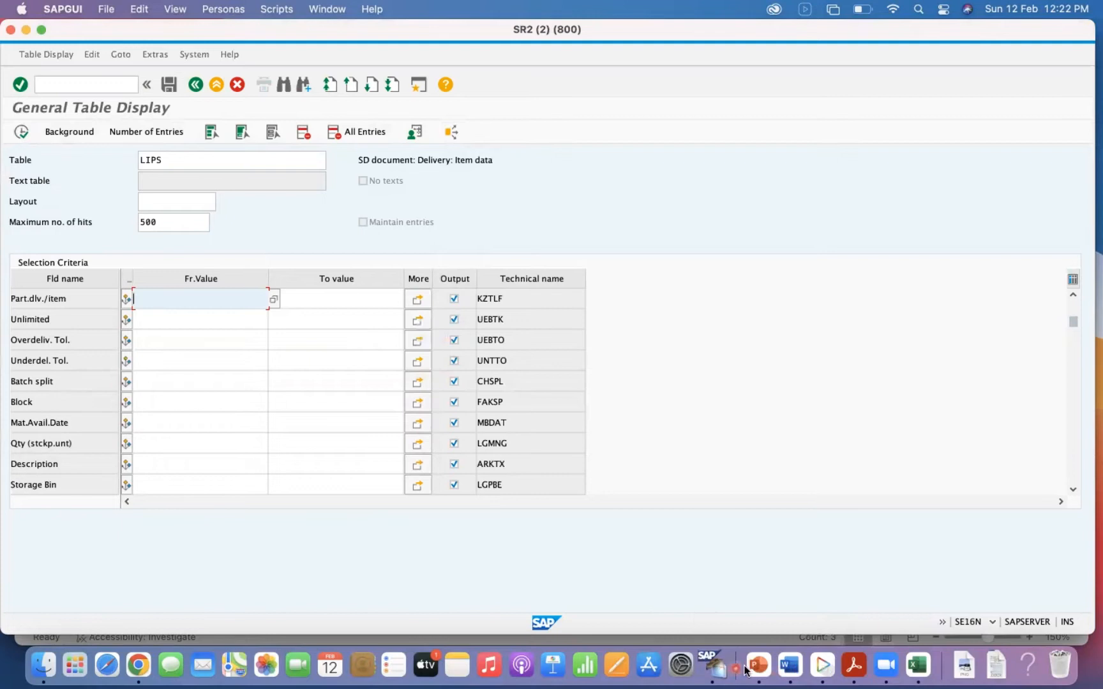
Switch to session SR2 (1), review the automatic delivery options for shipping point 0002 without changing them, and return to the IMG structure.
right_click(720, 670)
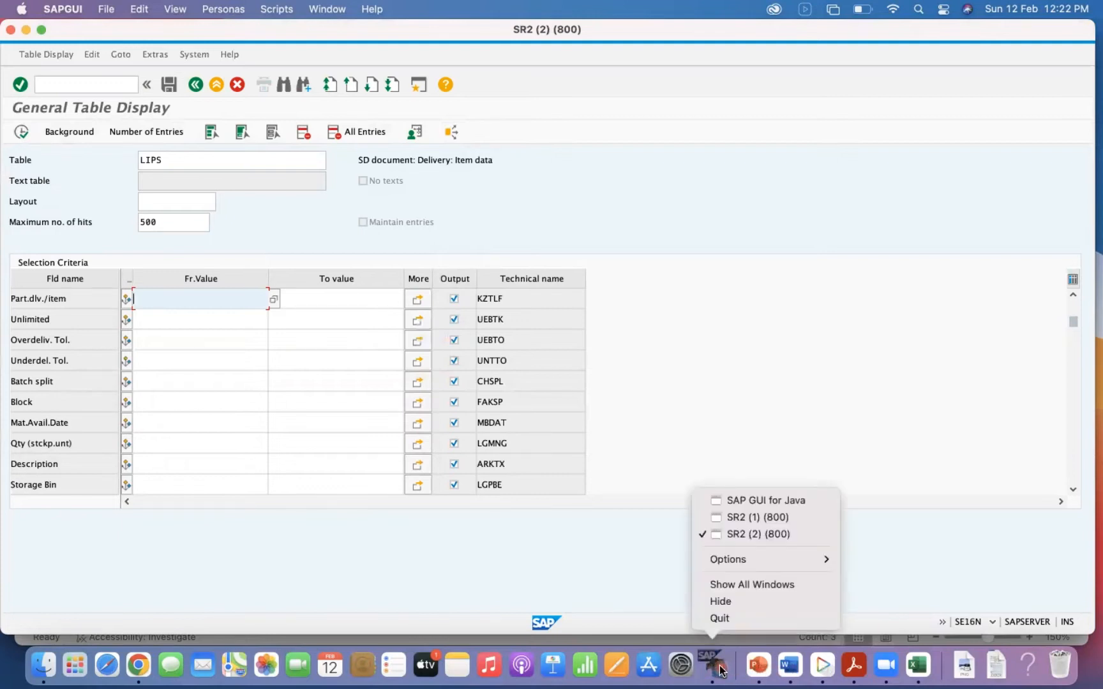
click(783, 519)
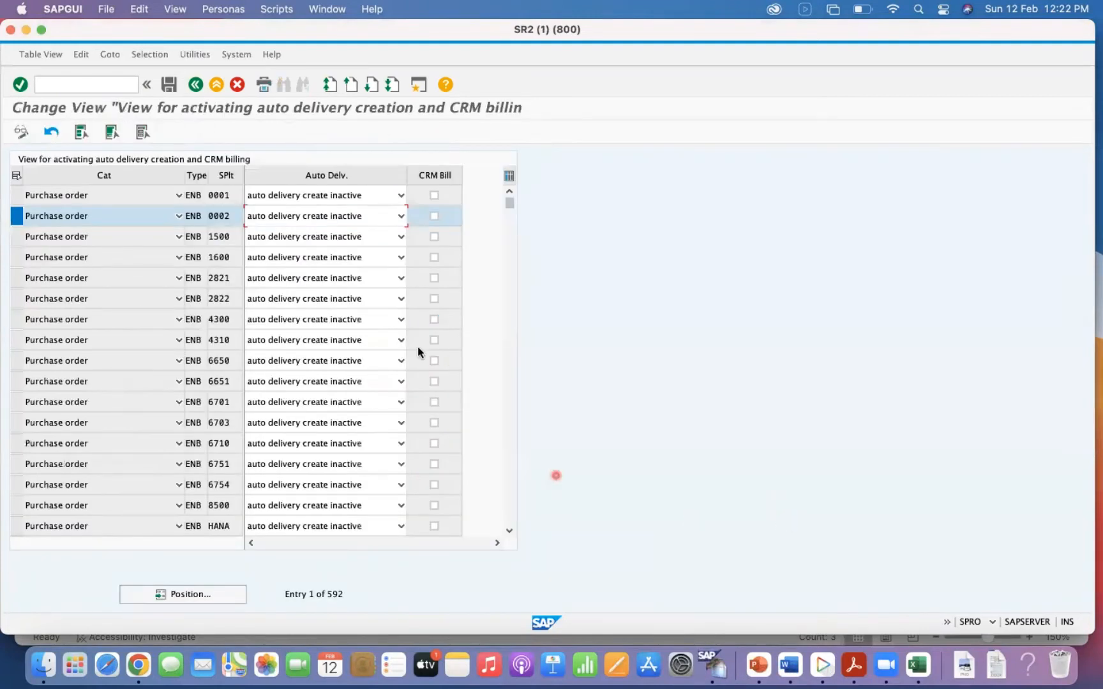
click(329, 218)
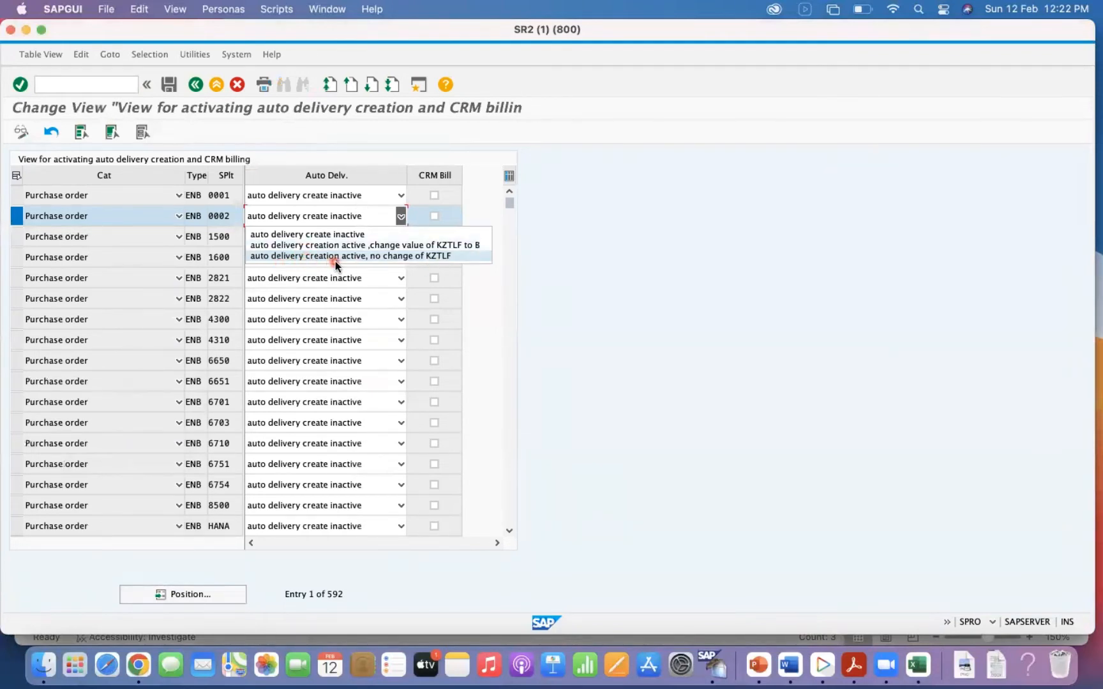
click(622, 218)
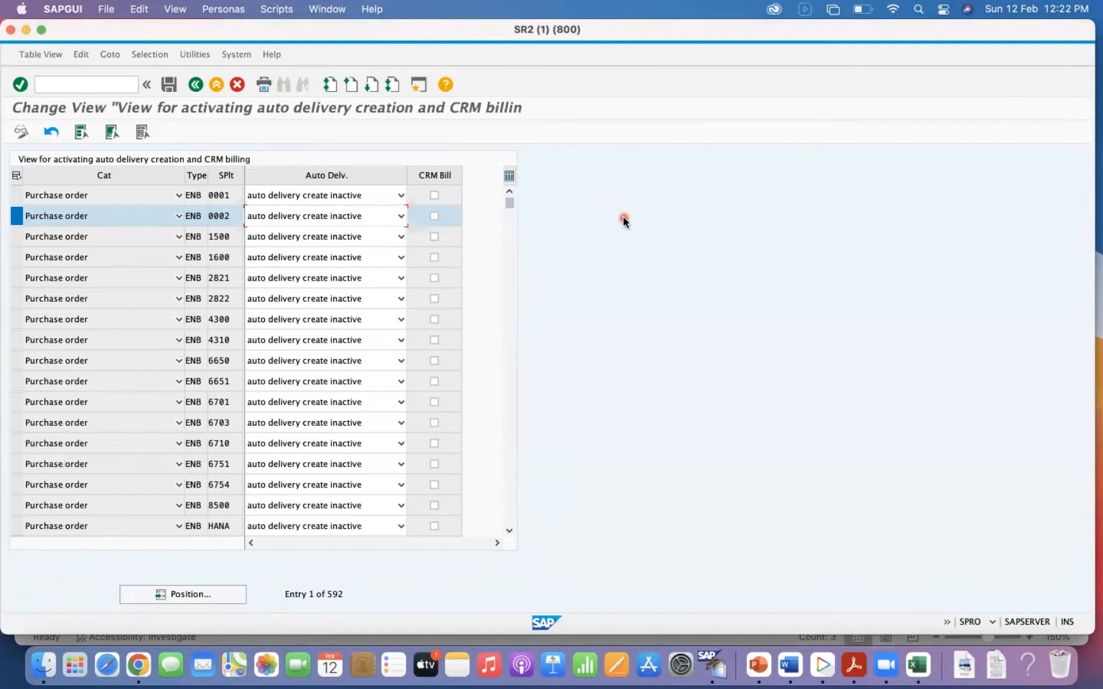
click(194, 85)
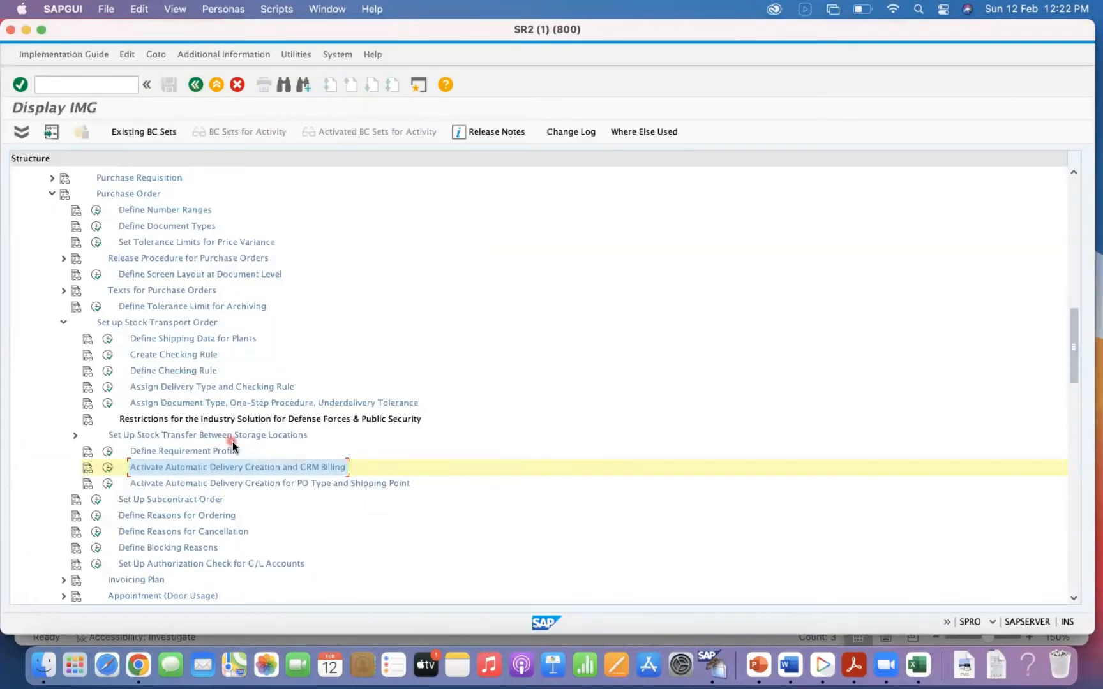
Open the automatic delivery creation activity for PO type and shipping point, and position the list at document type NB, shipping point 1000.
click(108, 484)
click(174, 595)
text(NB)
key(Tab)
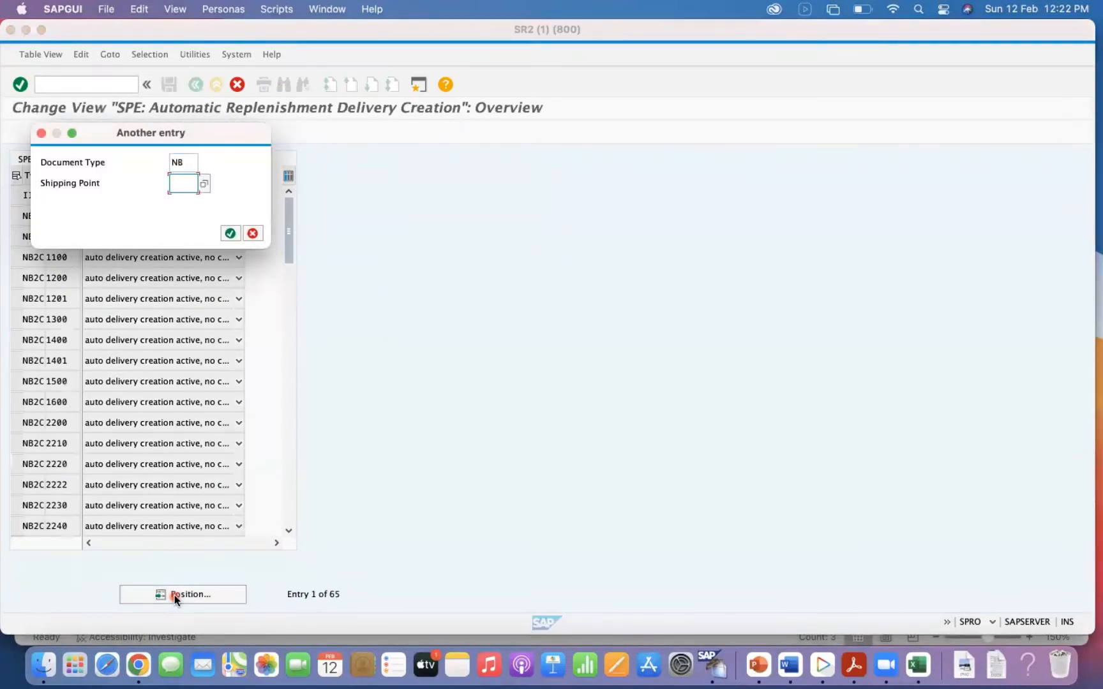
text(1000)
key(Return)
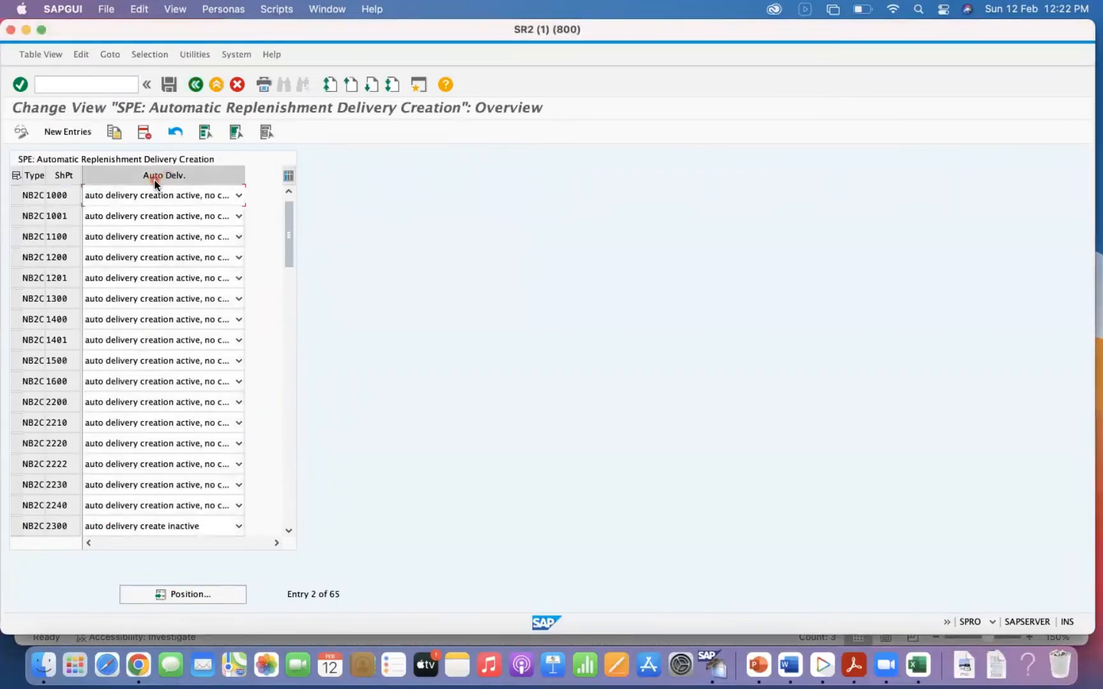
Review the automatic delivery options for the NB2C entry with shipping point 1000 without changing them, and return to the IMG structure.
click(146, 196)
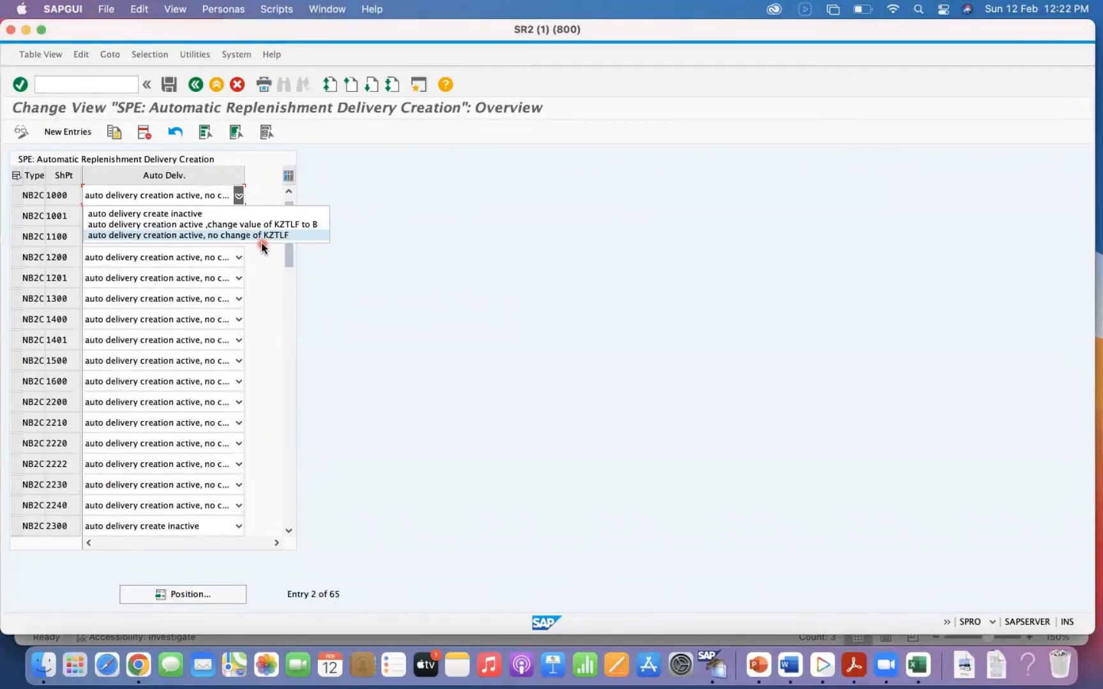
click(440, 273)
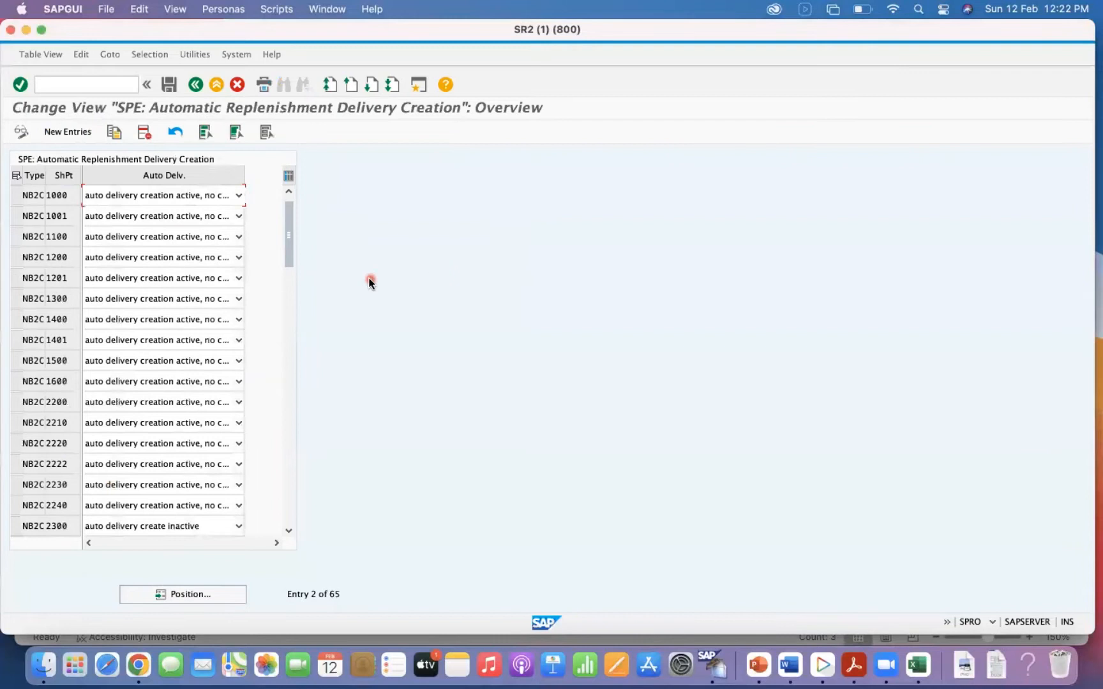
click(194, 86)
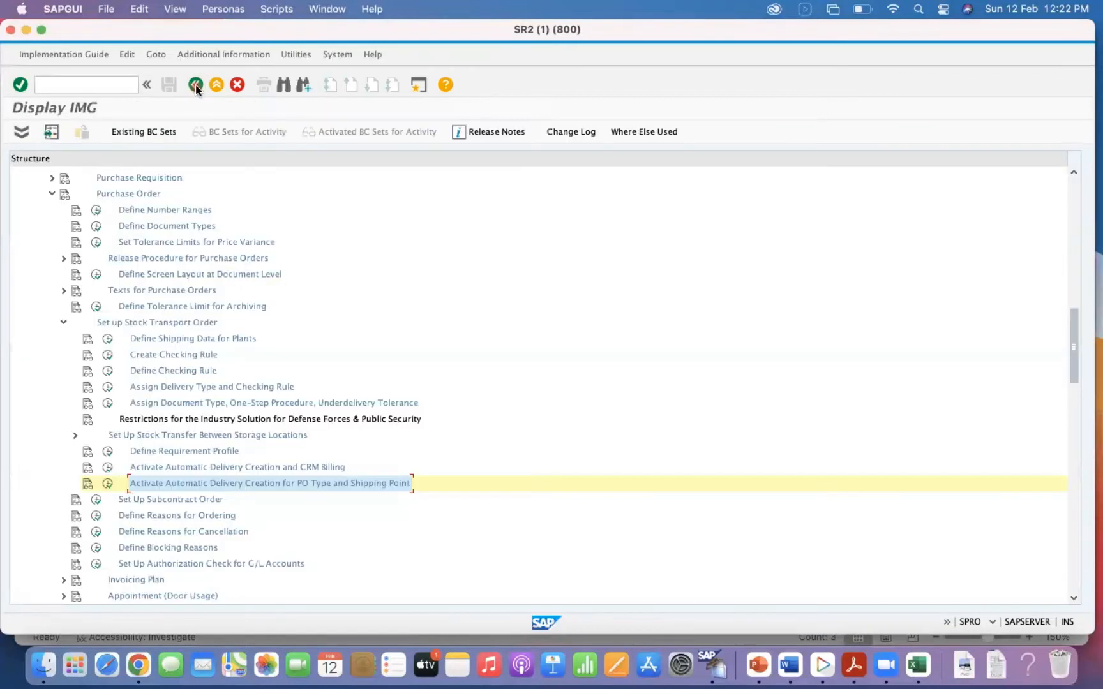
Switch to Excel and highlight the Create Outbound Delivery row of the process table, followed by the Create TO cell.
click(917, 665)
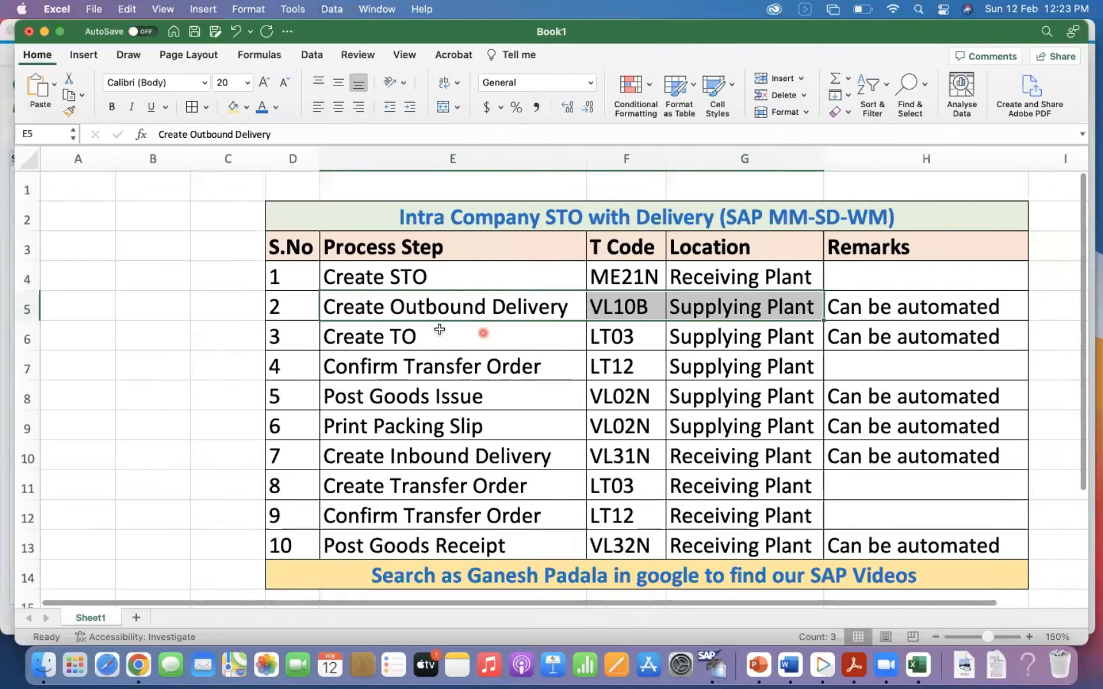
drag(426, 307, 830, 307)
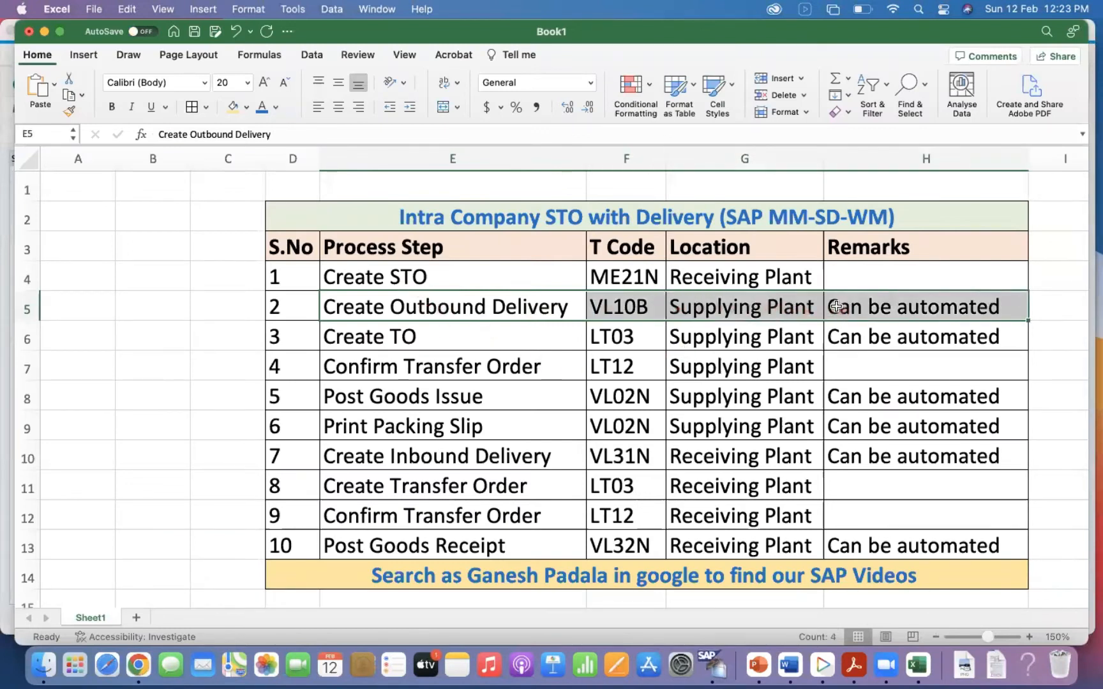
click(370, 345)
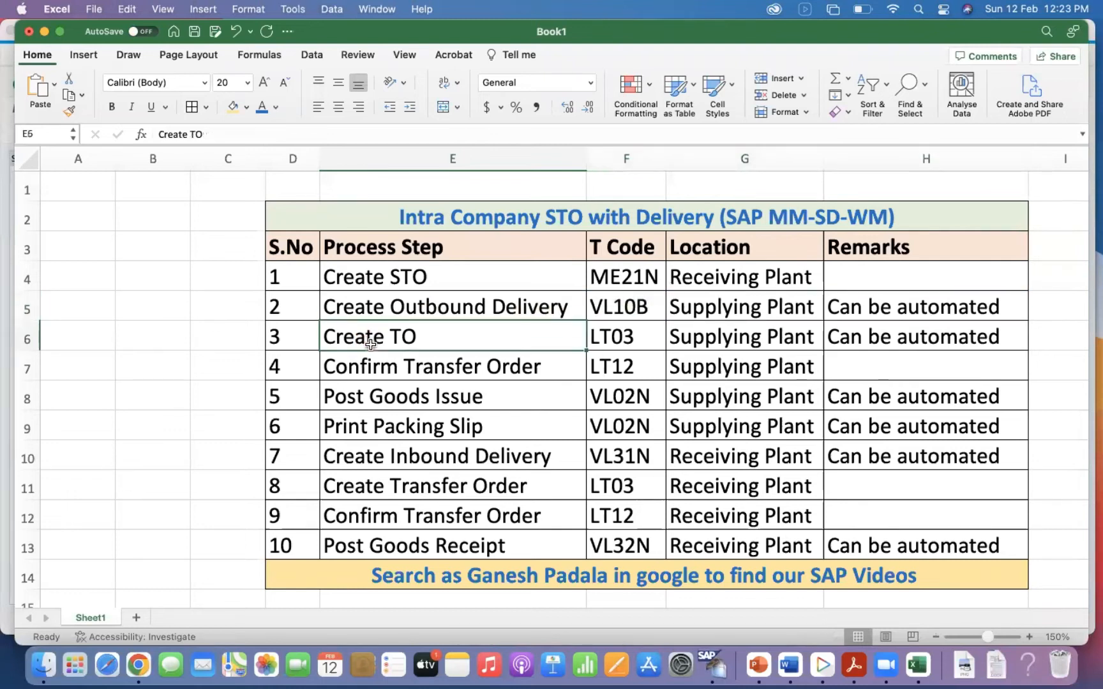
Switch to SAP and open transaction NACE in a new session.
click(713, 665)
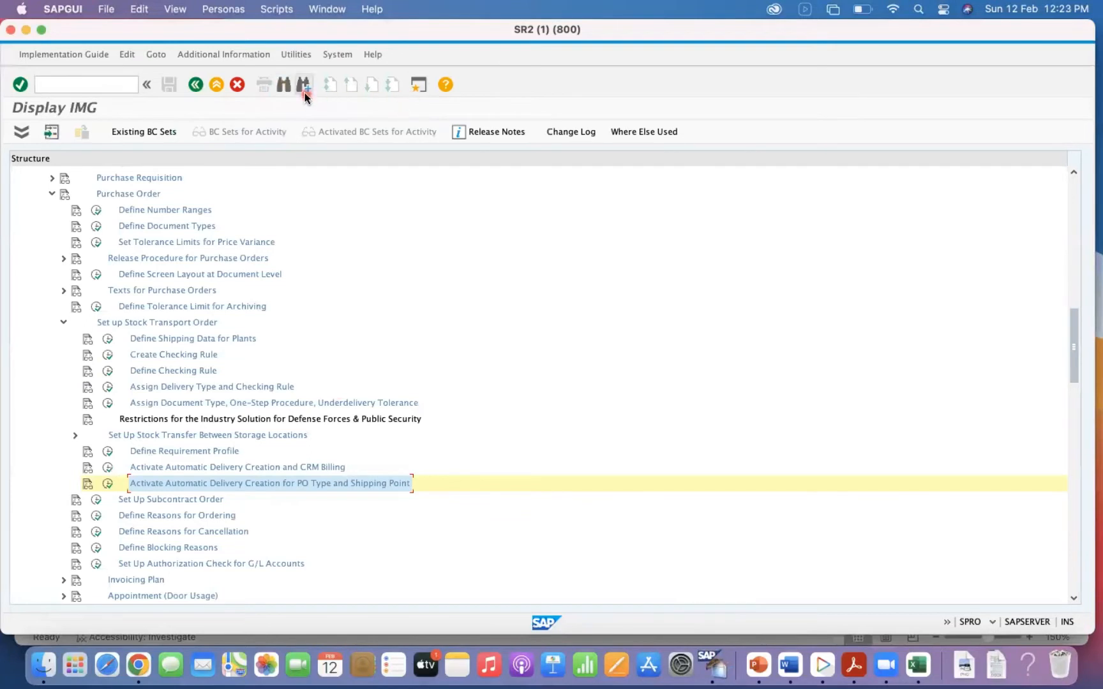
click(81, 85)
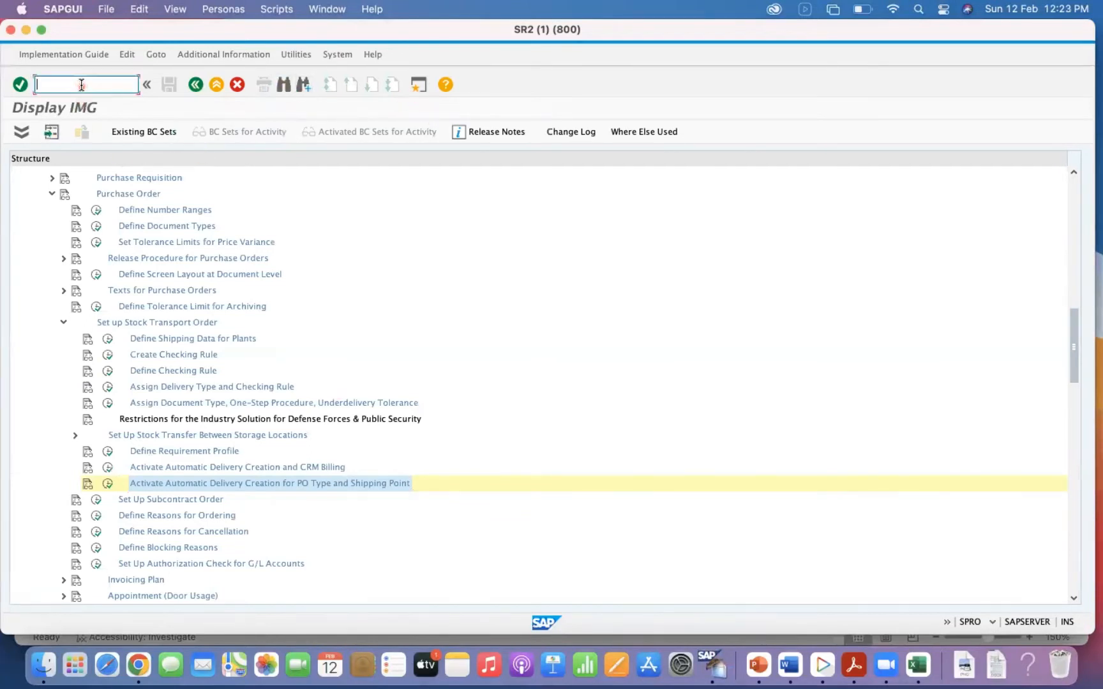
text(/ONACE)
key(Return)
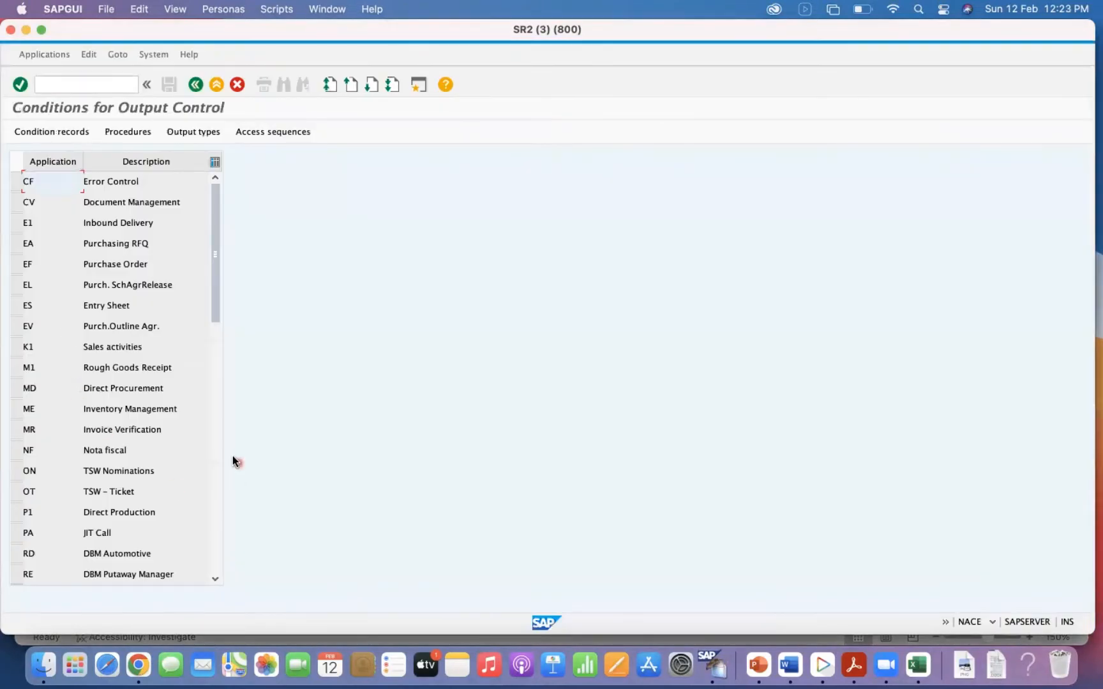
Open the condition records of application V2 Shipping for output type WMTA, Automatic TA.
click(216, 460)
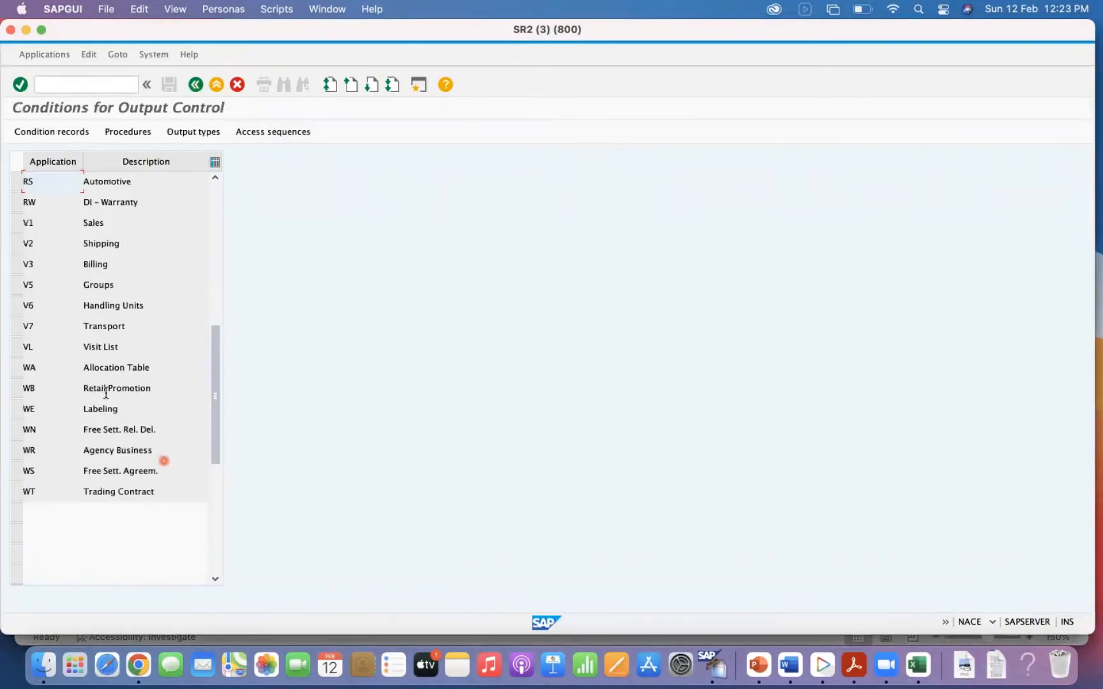
click(15, 244)
click(71, 135)
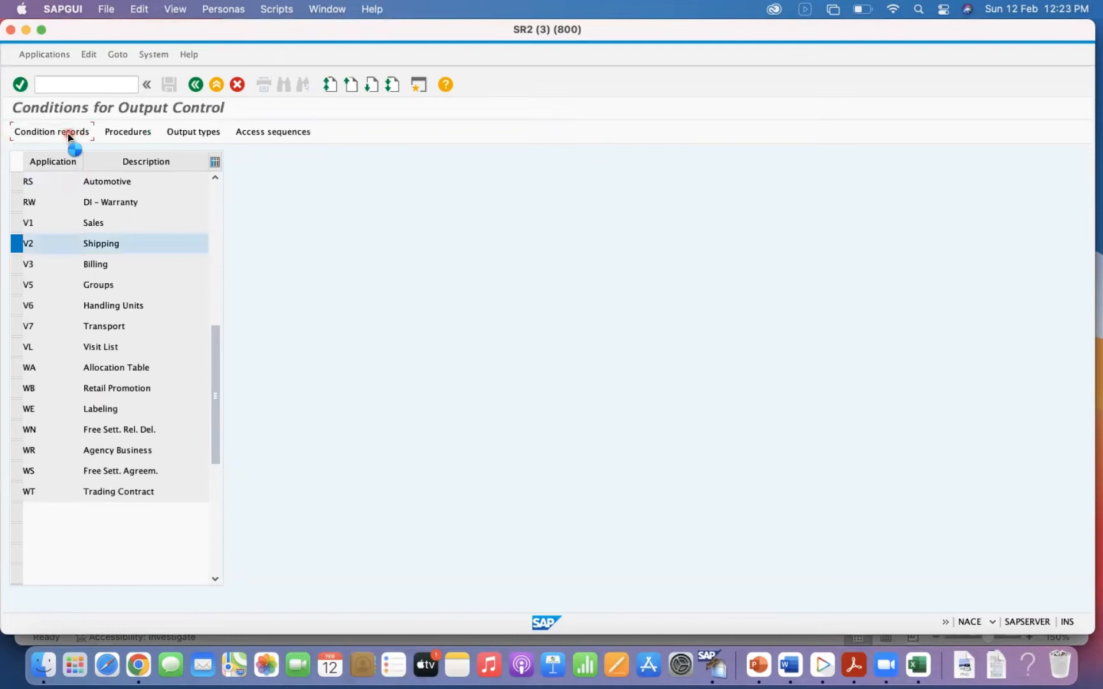
click(284, 236)
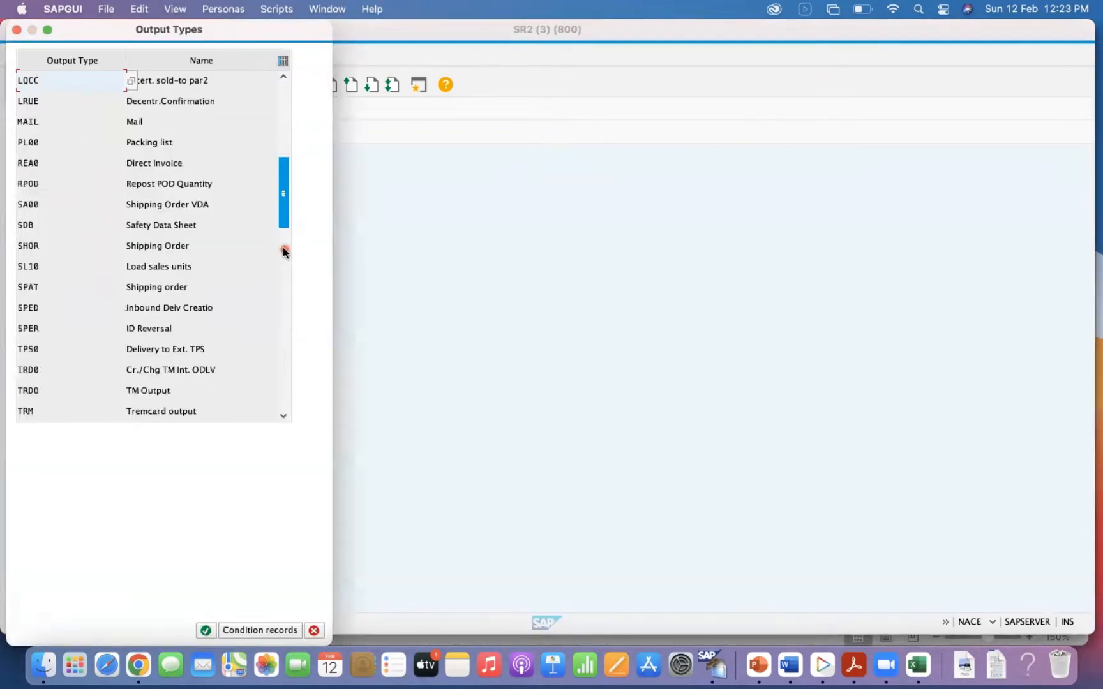
click(285, 299)
click(35, 143)
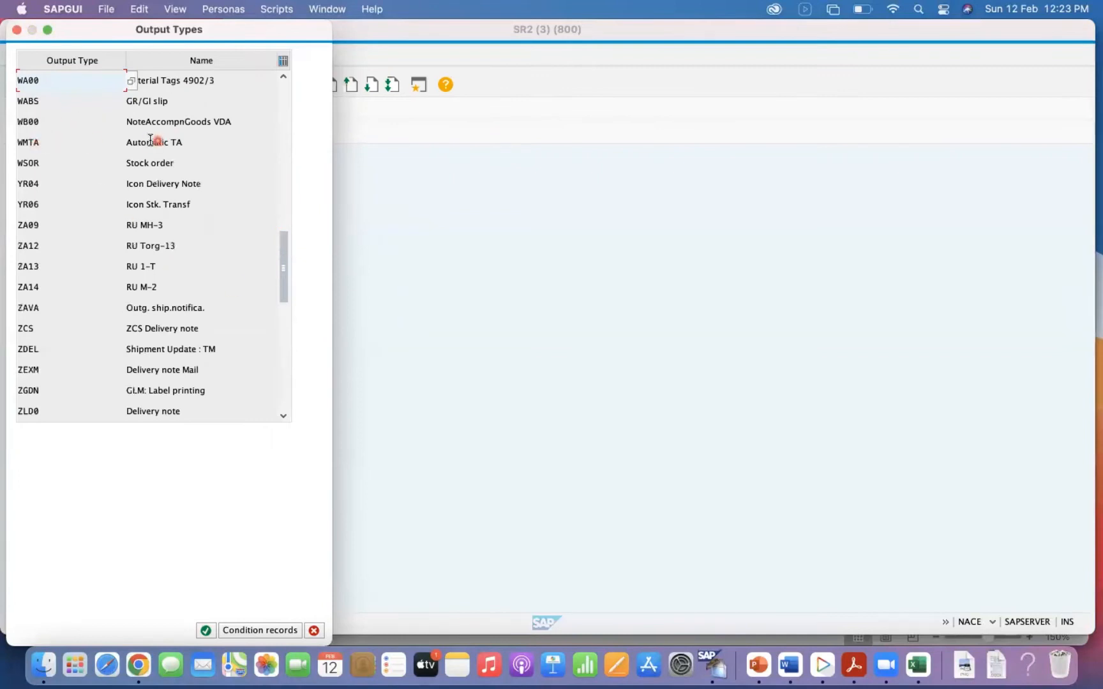
double_click(23, 142)
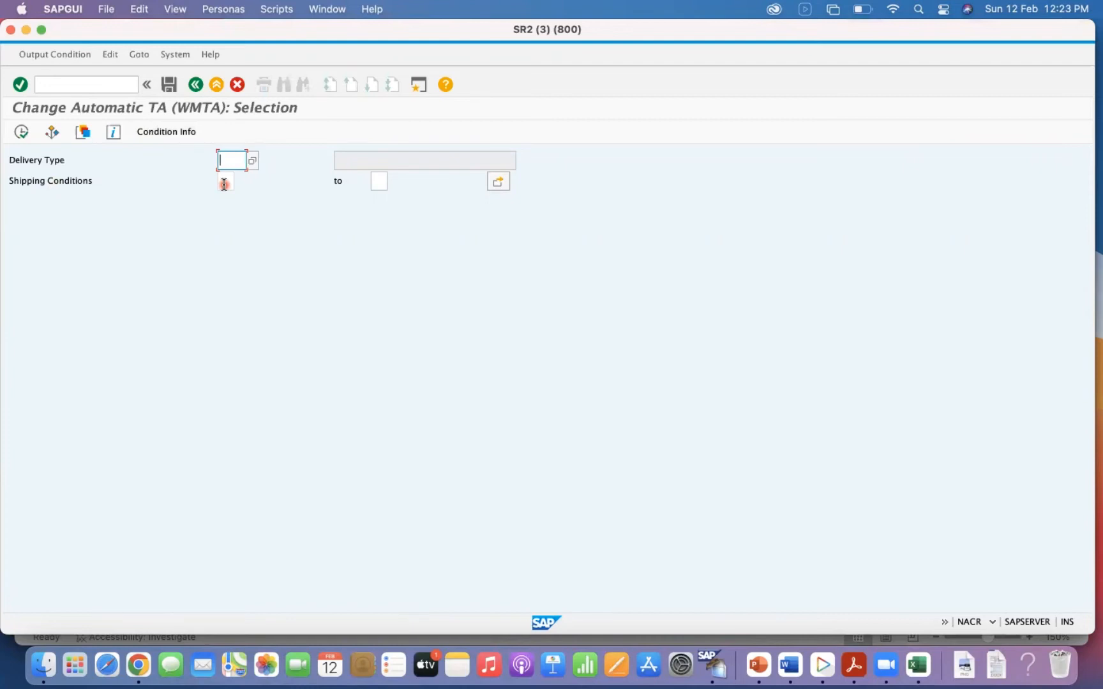
Start transaction VL06O, view the selection screen for outbound deliveries for picking, and return to the Outbound Delivery Monitor.
click(95, 88)
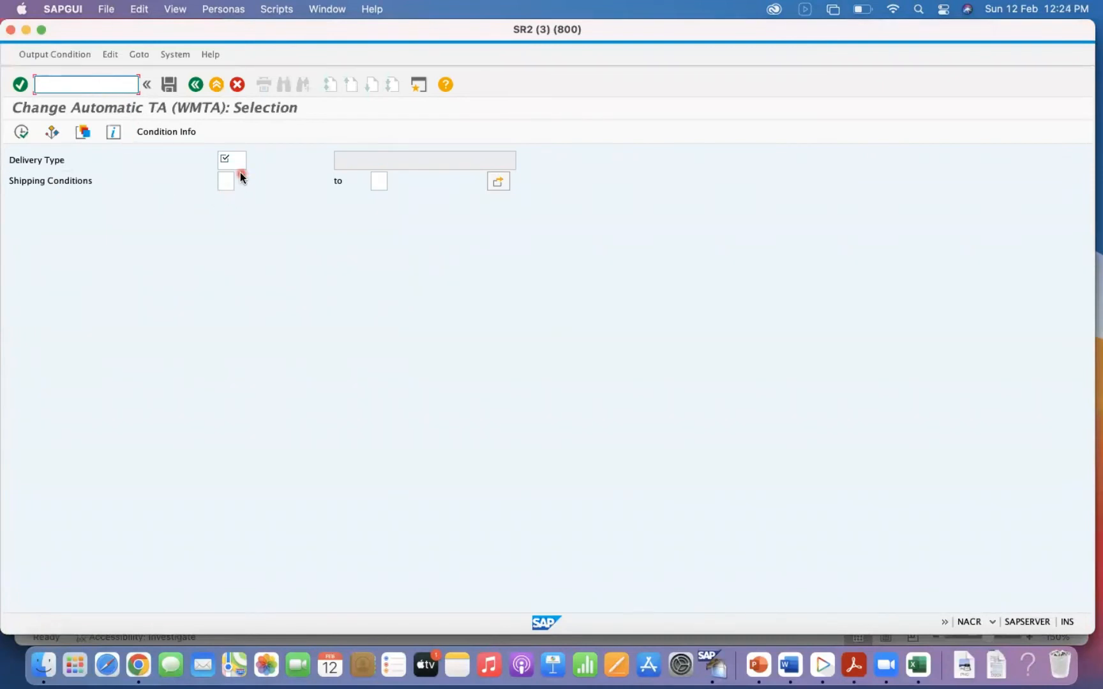
text(/N)
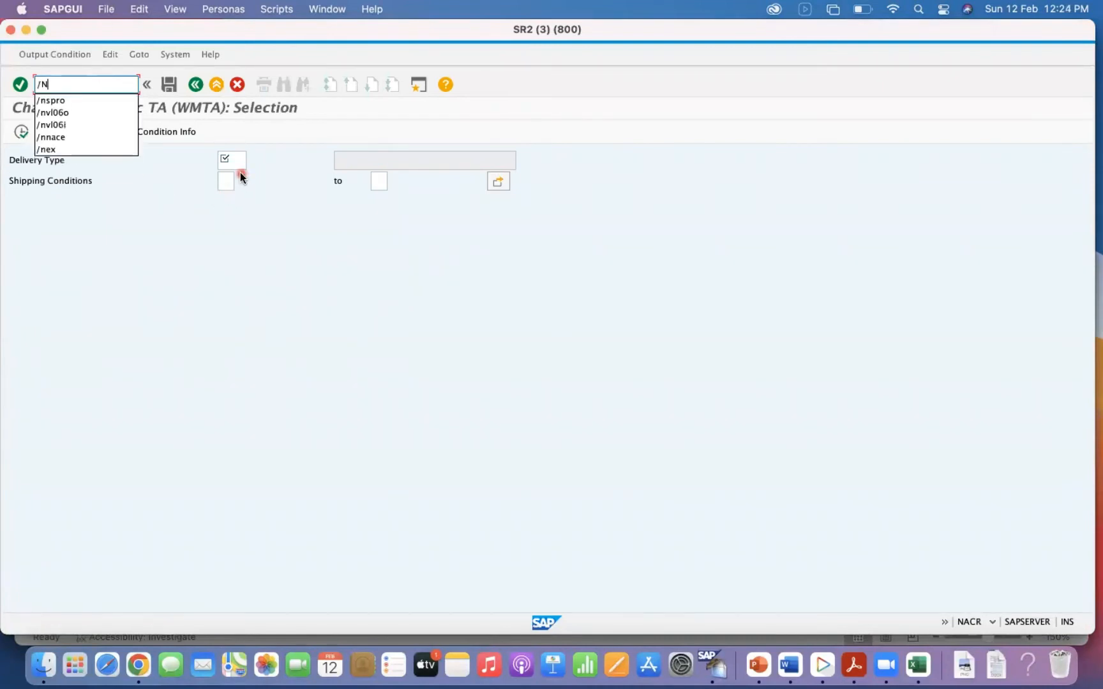
text(VL06O)
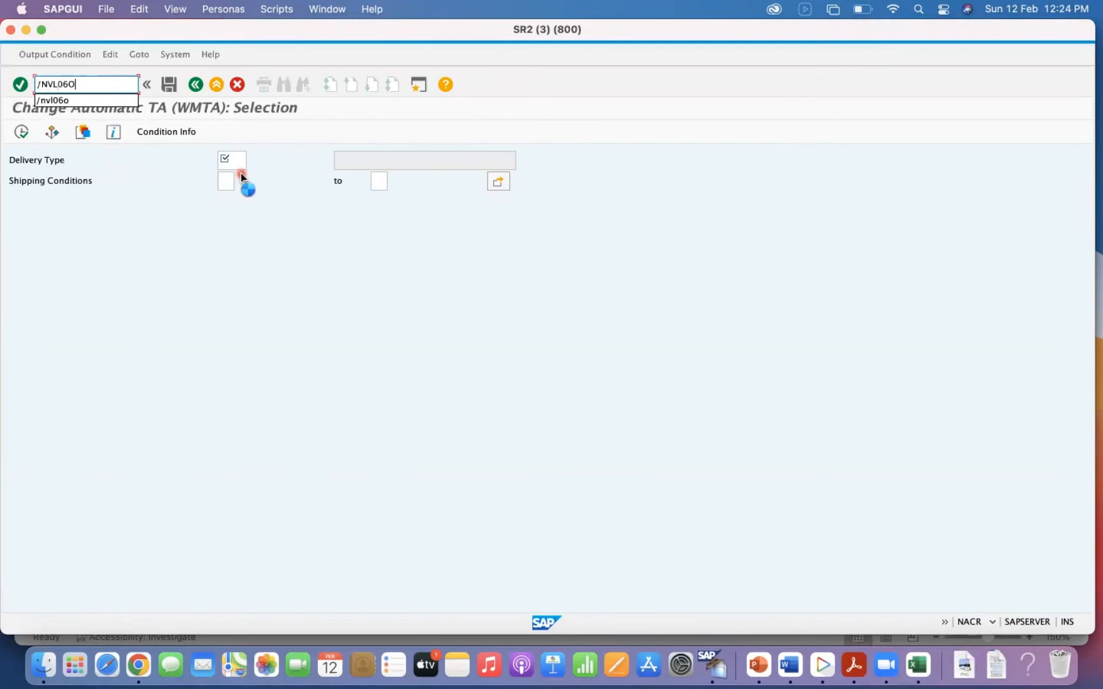
key(Return)
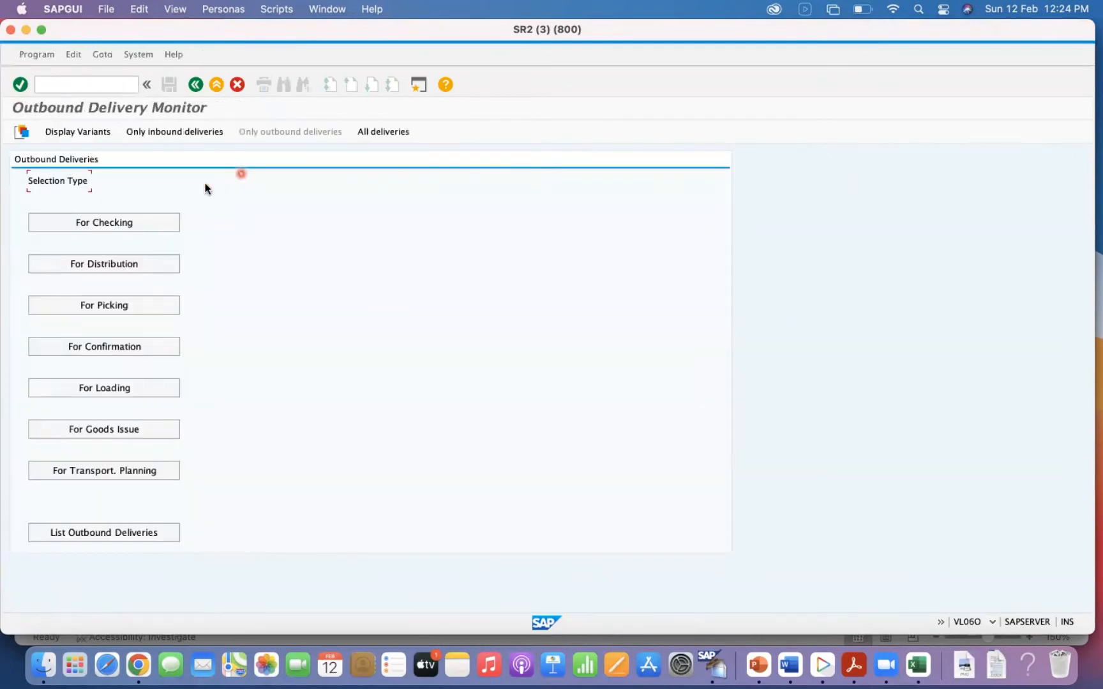
click(105, 305)
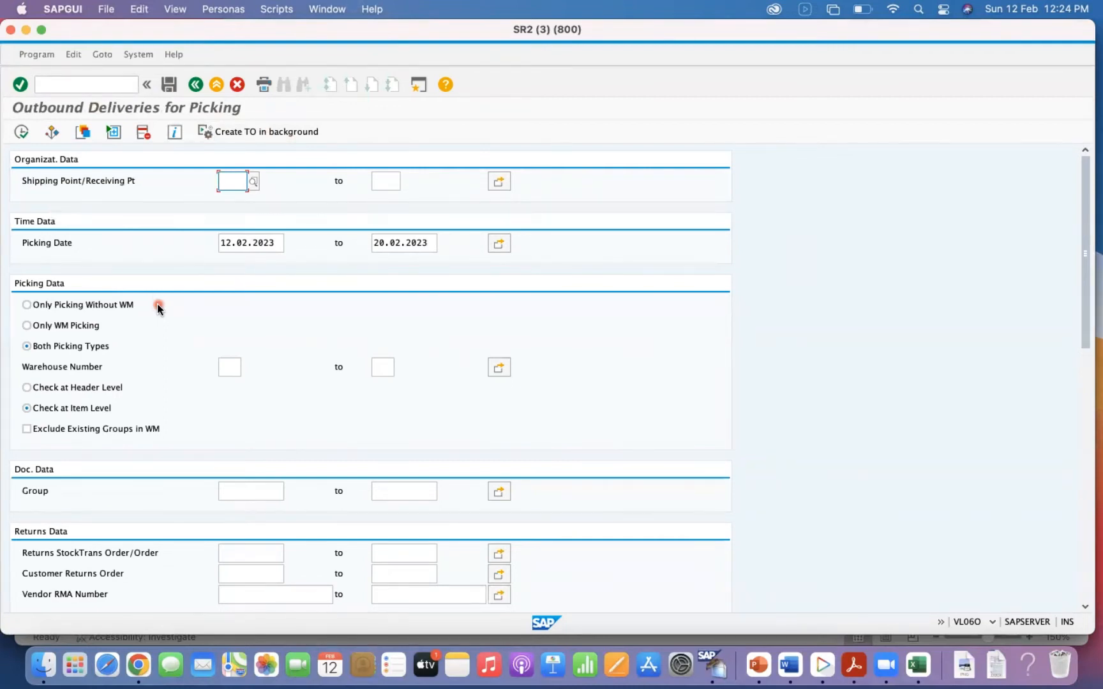
click(196, 84)
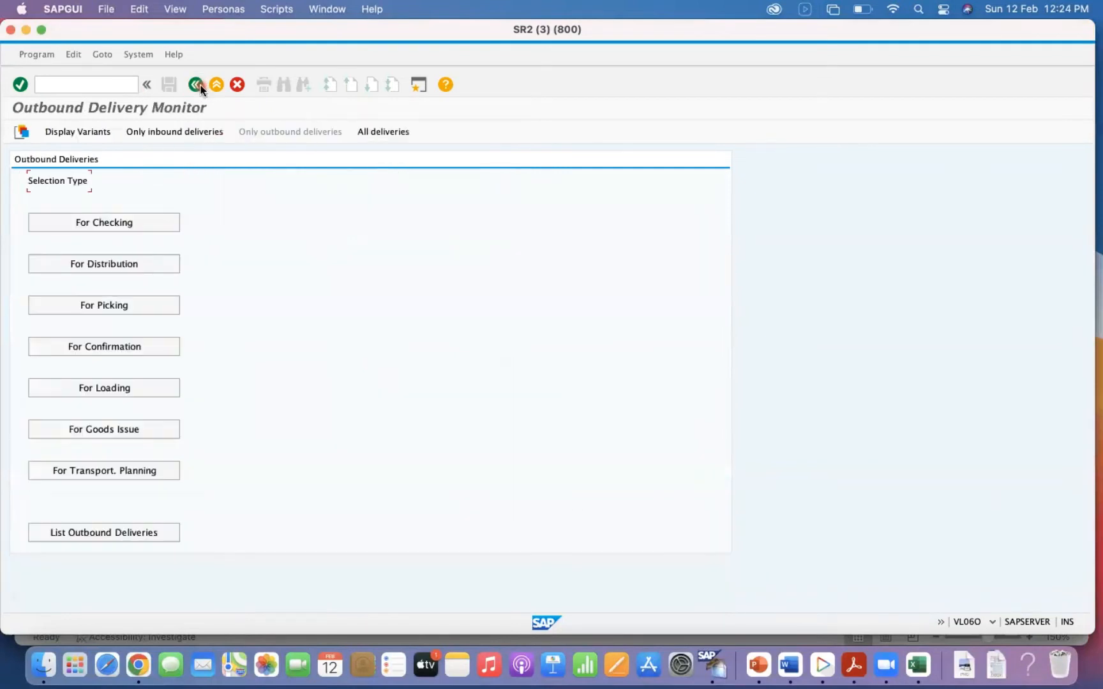
Switch to Excel and highlight the Create TO and Create Outbound Delivery rows of the process table, ending on the Create TO cell.
click(917, 665)
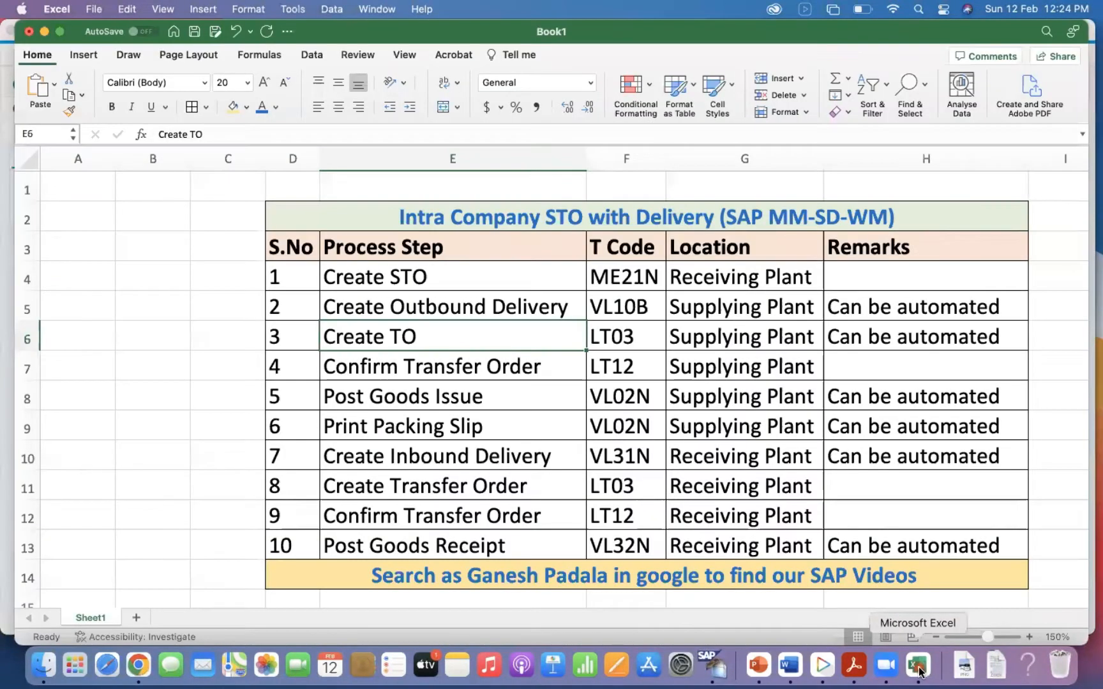
drag(399, 337, 894, 340)
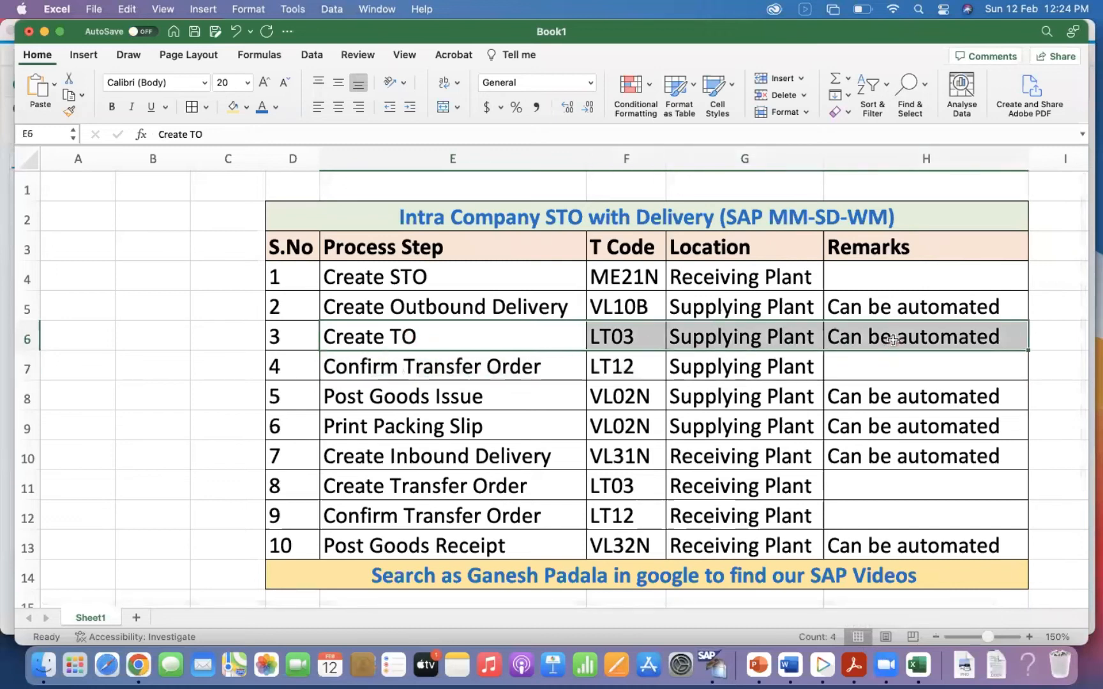
drag(381, 305, 913, 332)
click(442, 346)
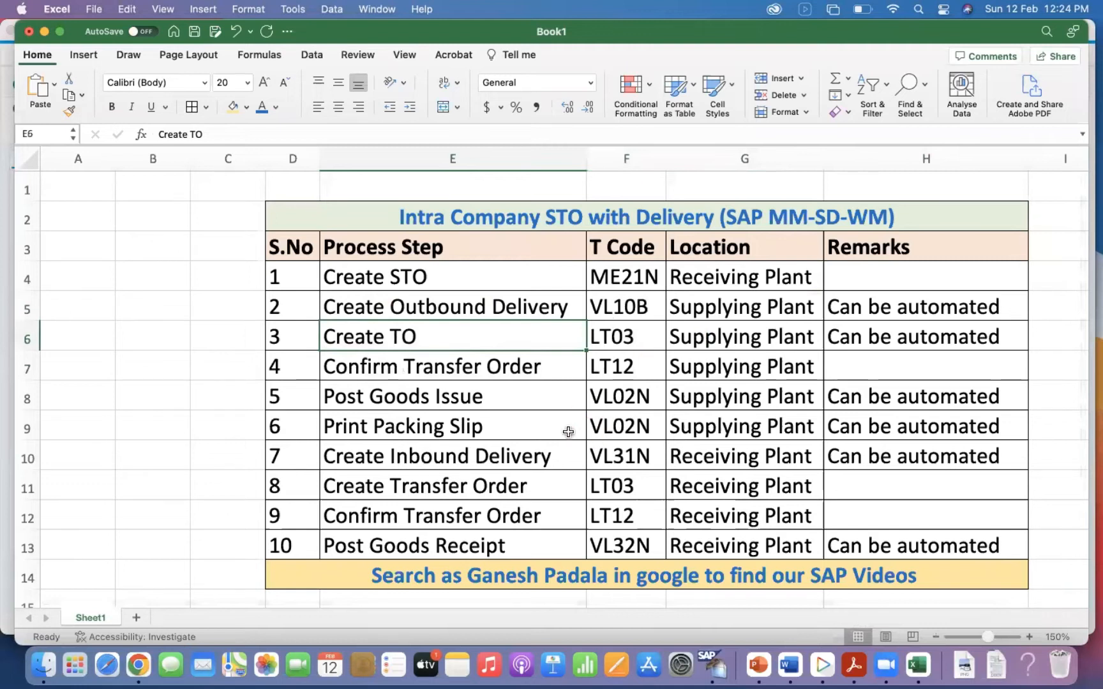
Highlight the Post Goods Issue row from process step to remarks, and switch back to the SAP Outbound Delivery Monitor.
drag(391, 397, 862, 391)
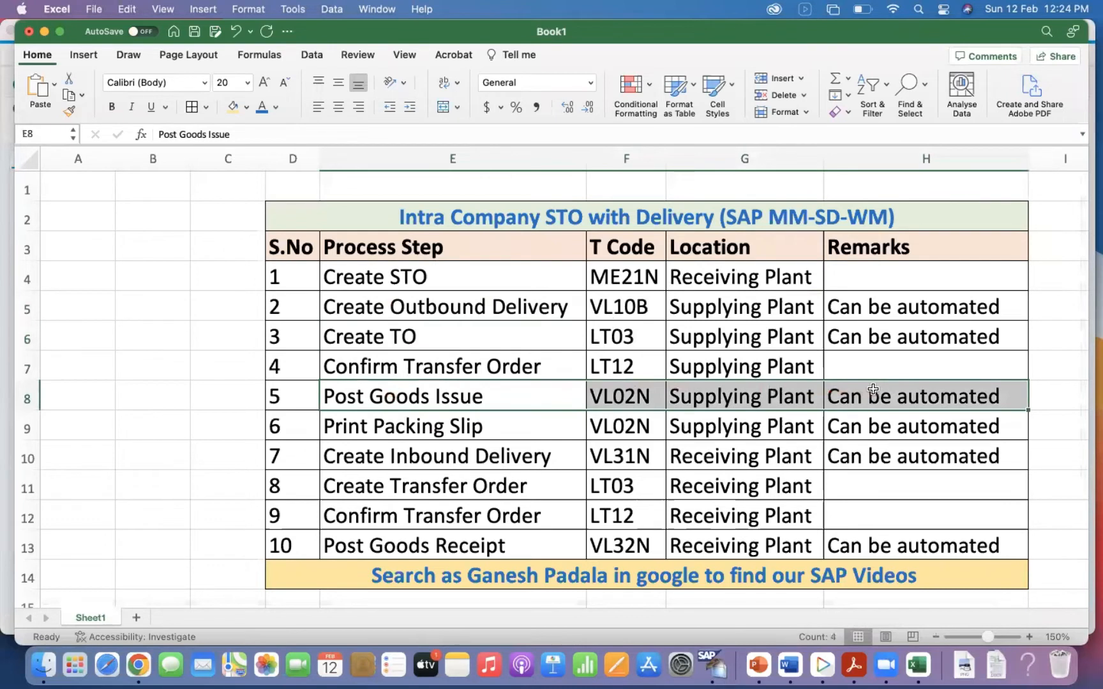
click(407, 390)
key(super+Tab)
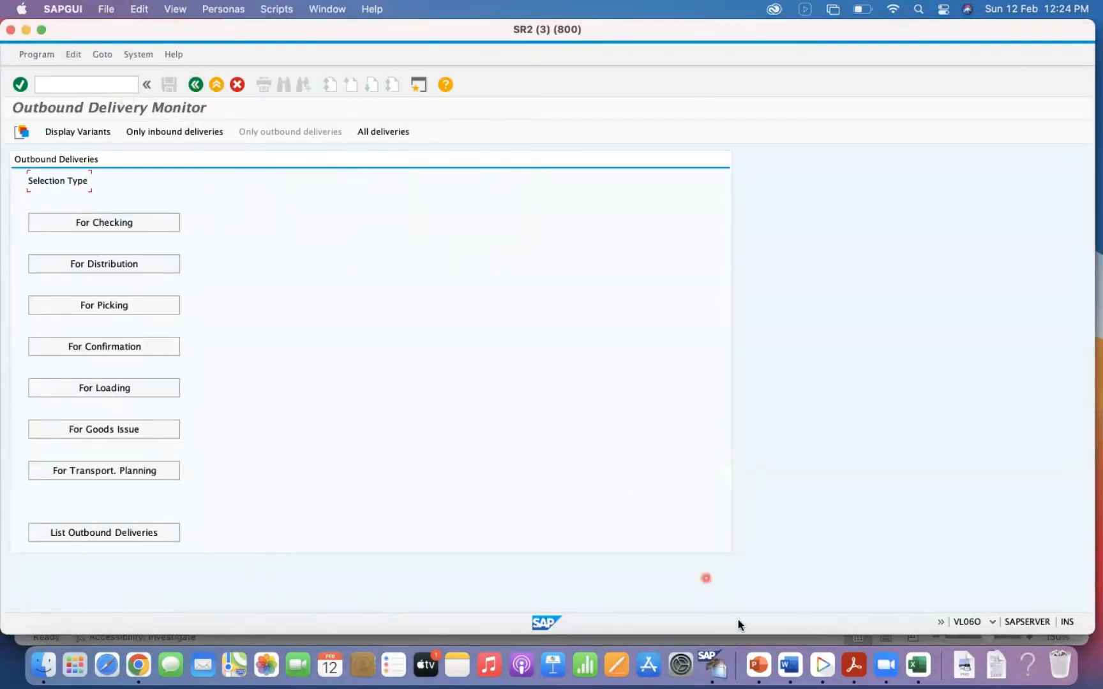
Switch to the Display IMG session and collapse the Stock Transport Order, Purchase Order, Purchasing and Materials Management nodes.
right_click(713, 665)
click(772, 516)
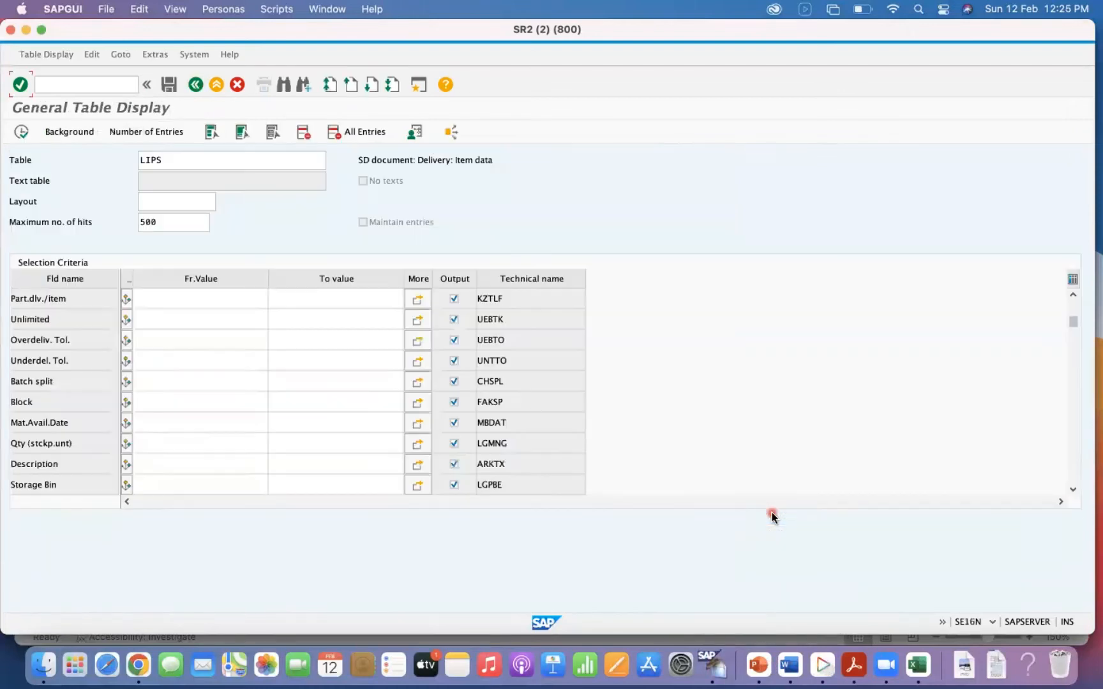
right_click(720, 673)
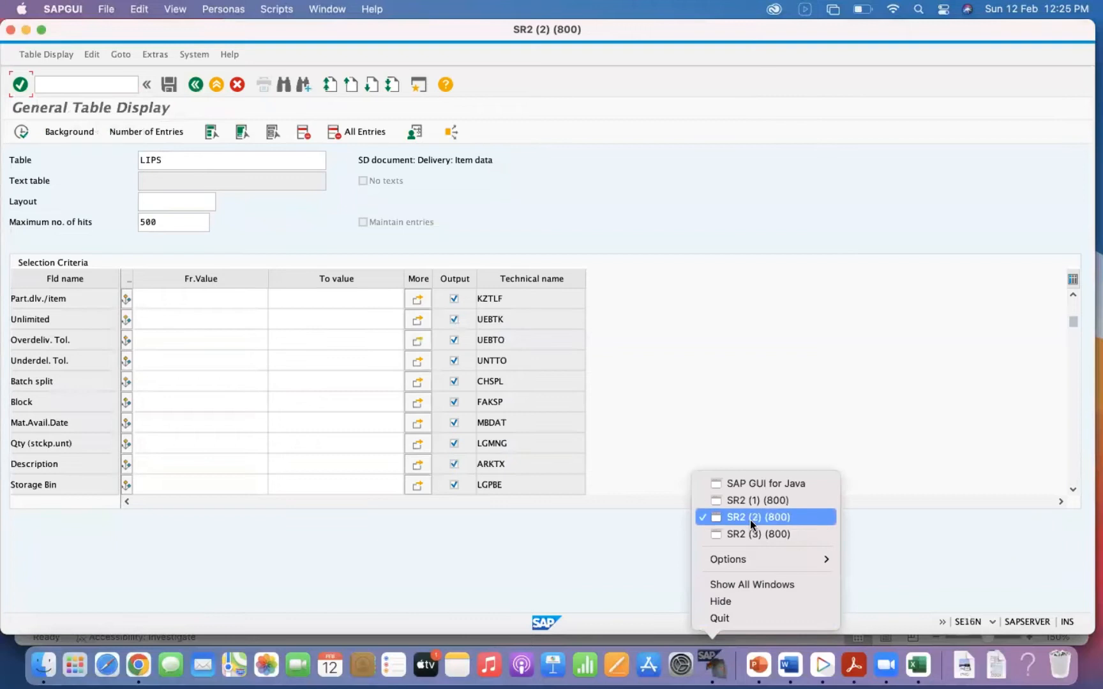
click(761, 503)
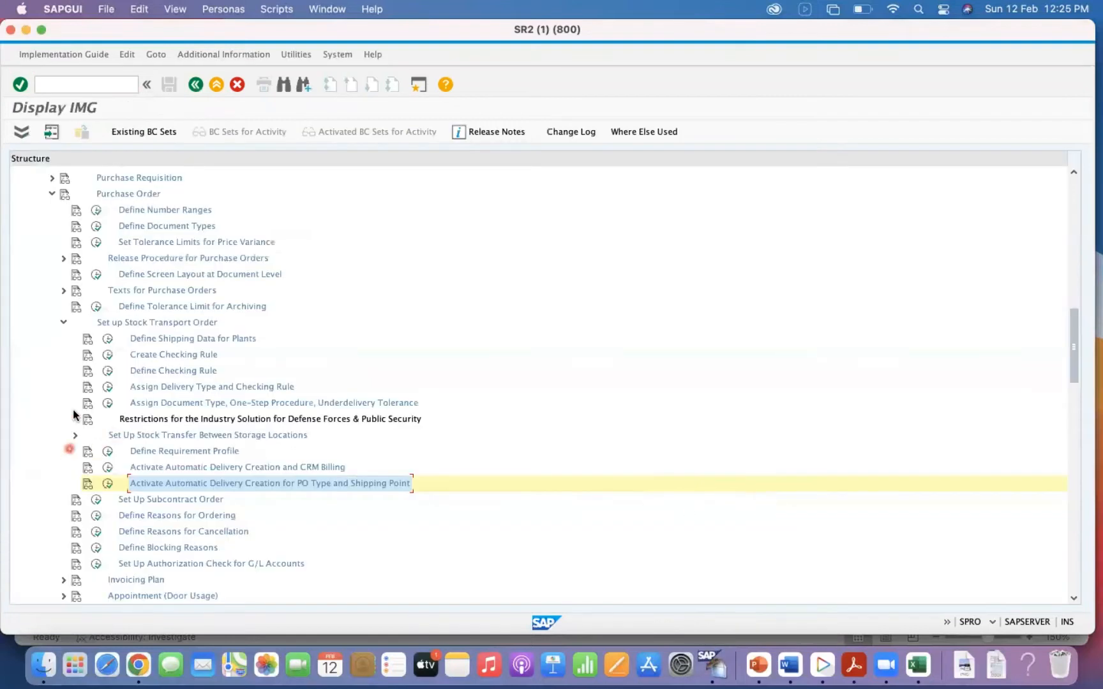
click(63, 322)
click(53, 194)
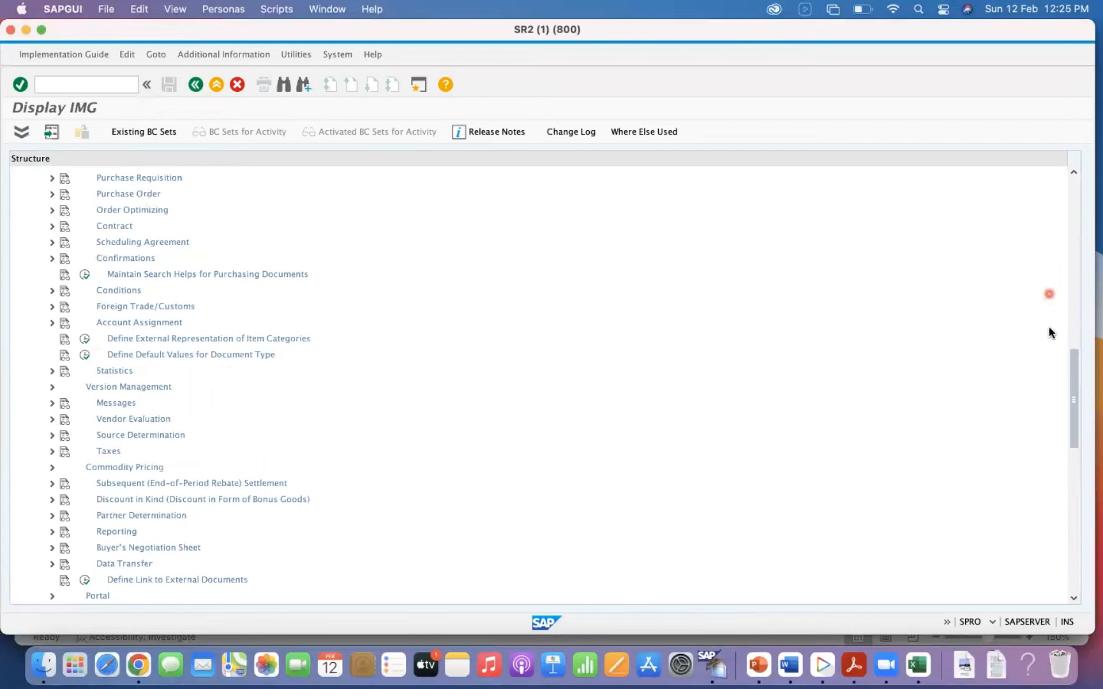
drag(1073, 362, 1074, 278)
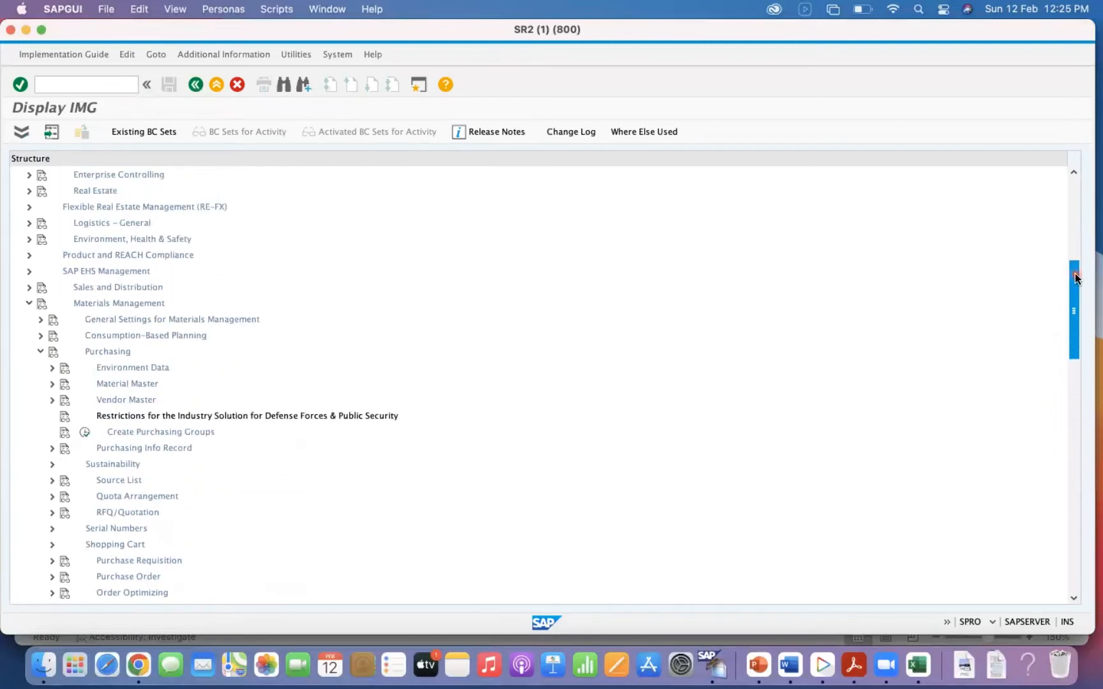
click(38, 351)
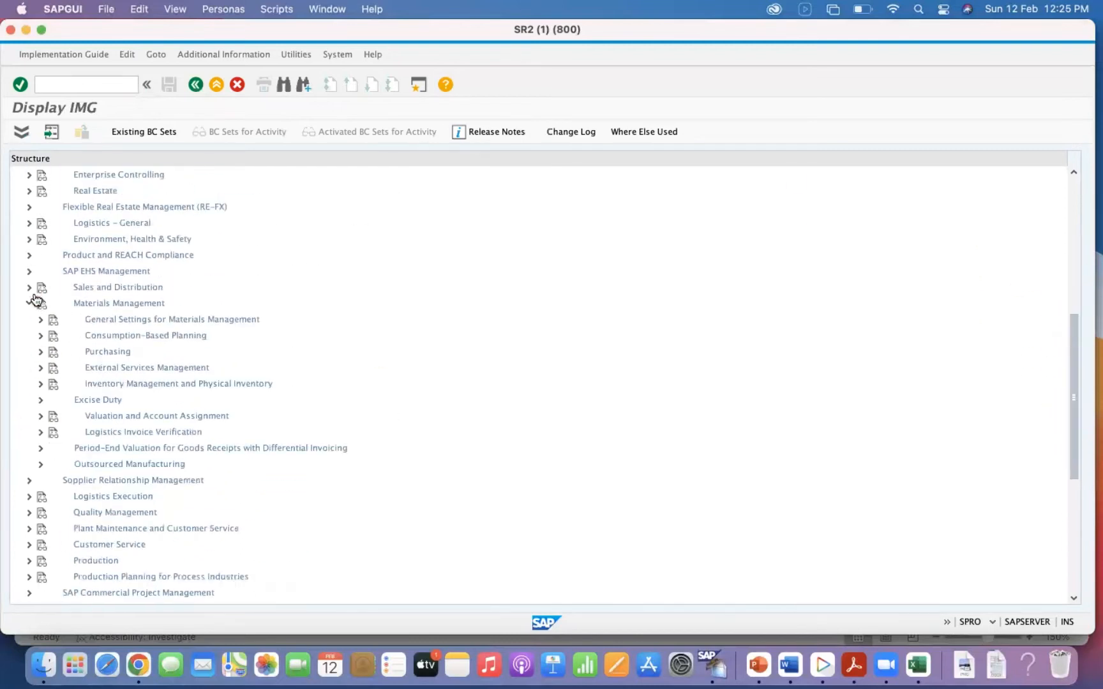
click(28, 303)
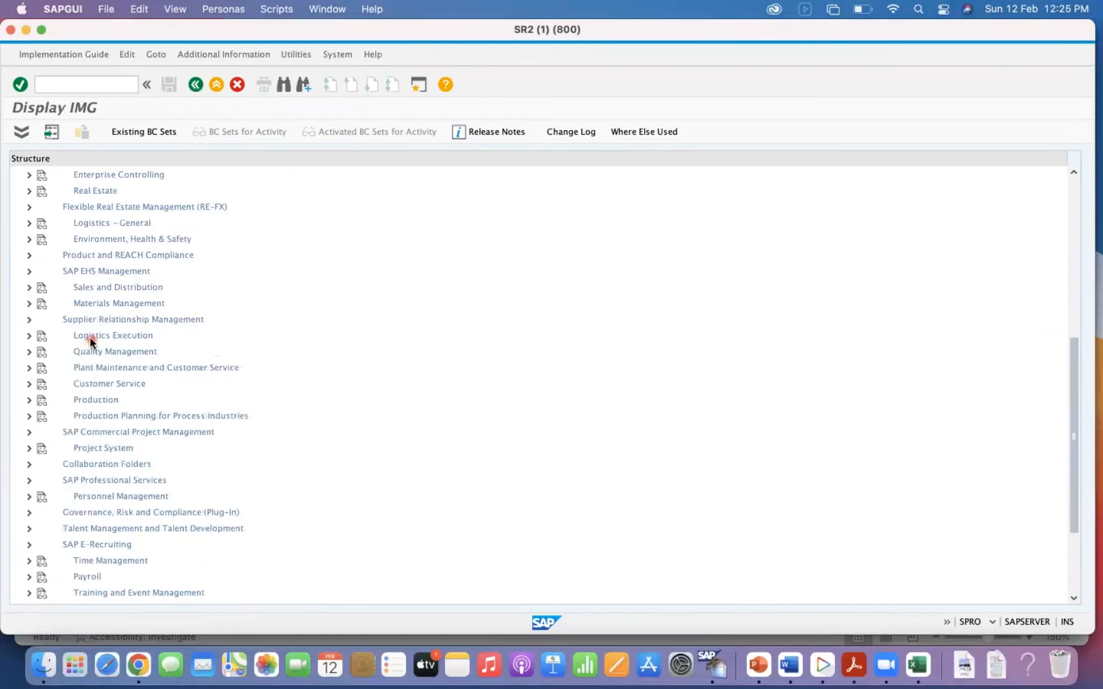
Under Logistics Execution > Warehouse Management > Interfaces > Shipping, open Define Shipping Control at the Movement Type Level.
click(29, 336)
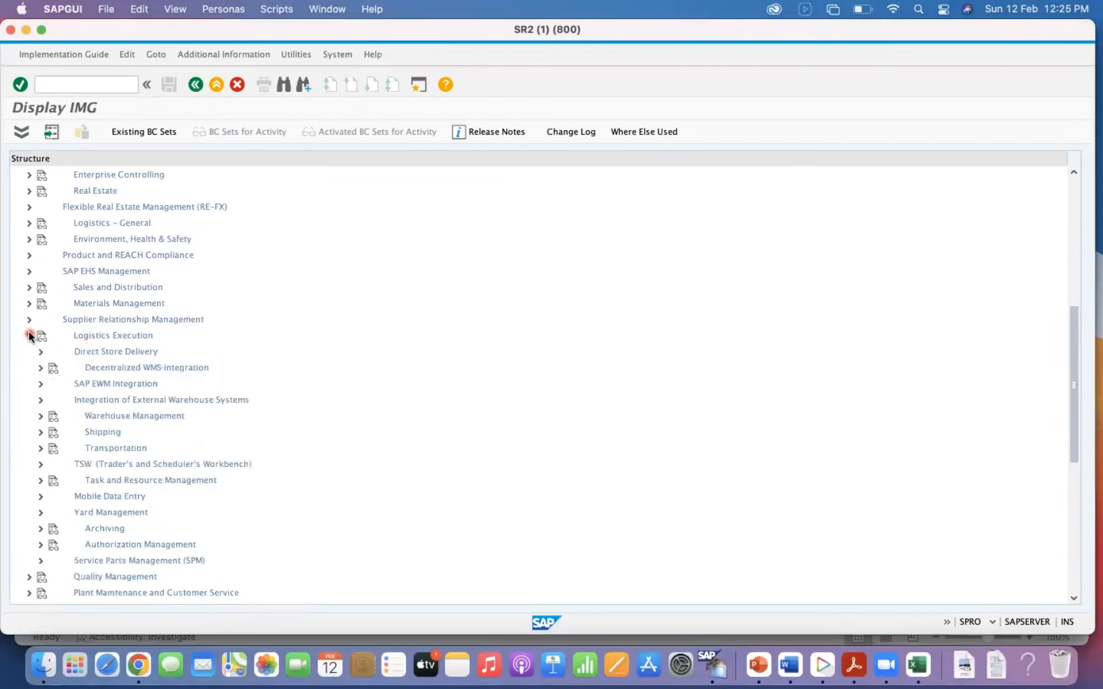
click(39, 416)
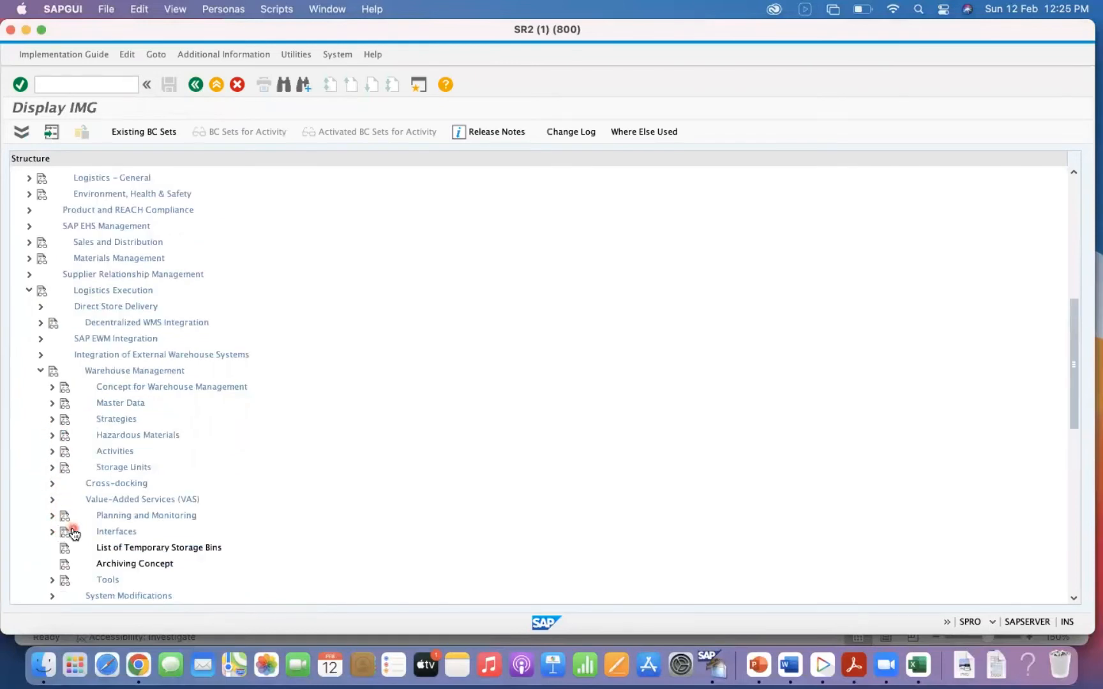
click(50, 531)
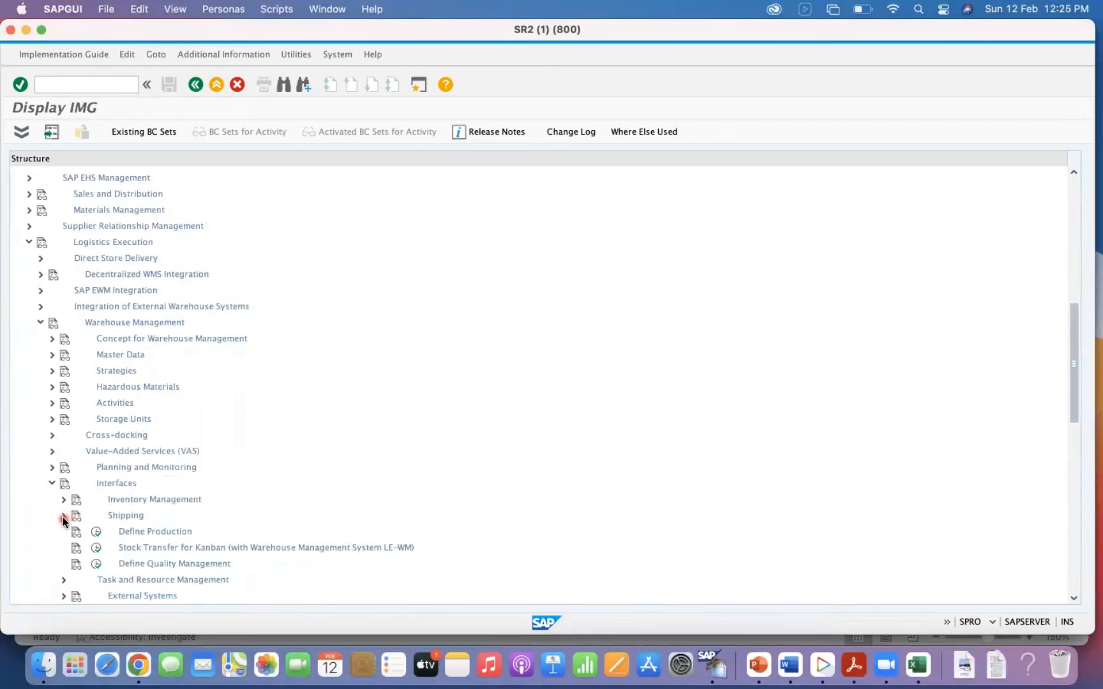
click(63, 516)
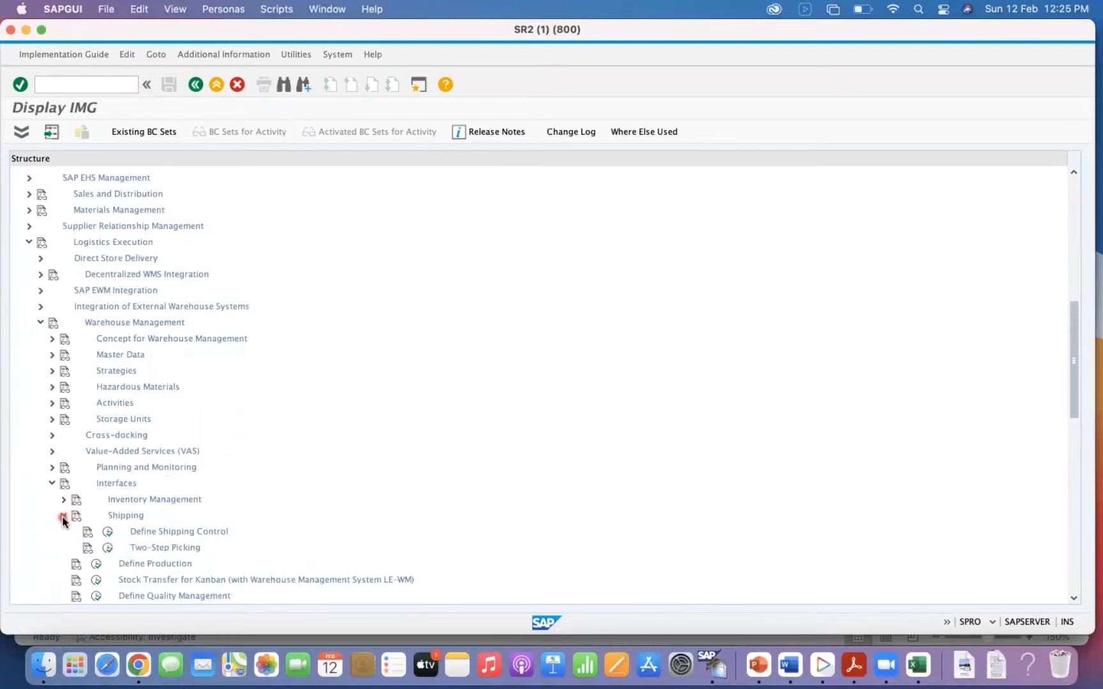
click(109, 533)
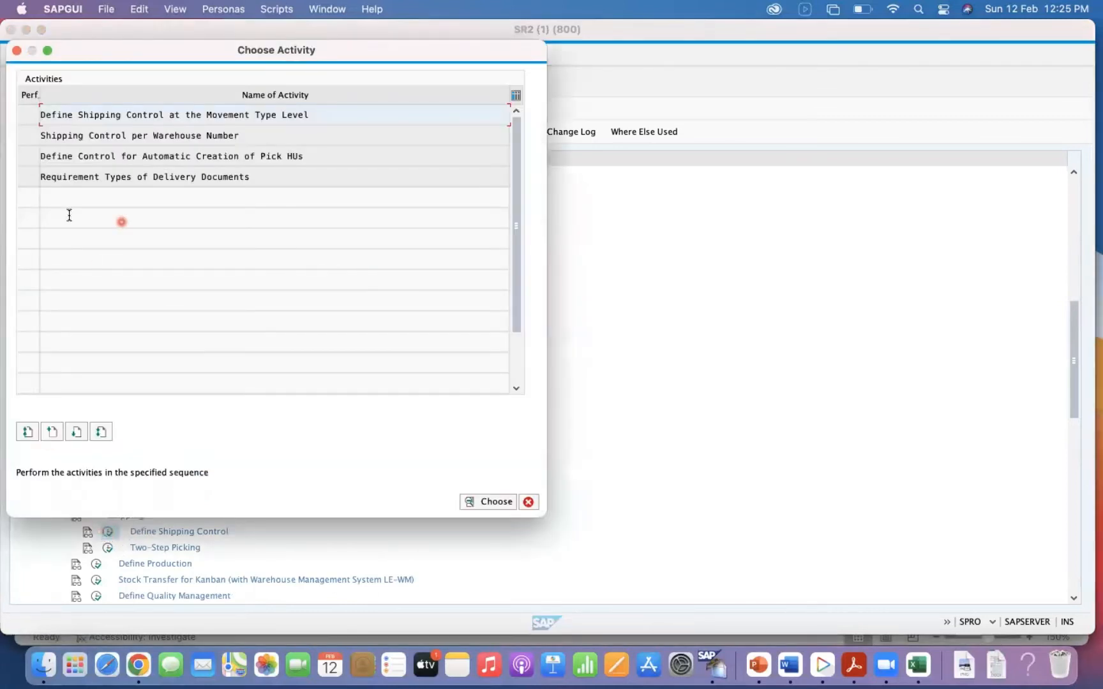
click(29, 114)
click(223, 117)
double_click(219, 116)
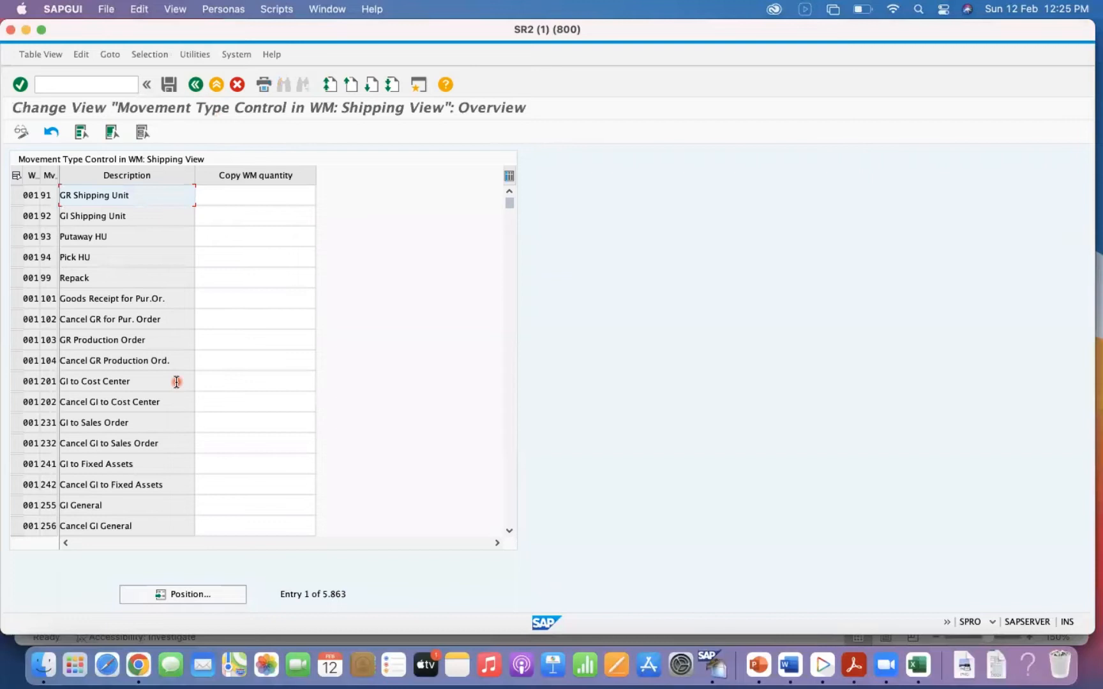
Position the list at warehouse number 001, movement type 601, and display the possible Copy WM quantity values for that entry.
click(190, 598)
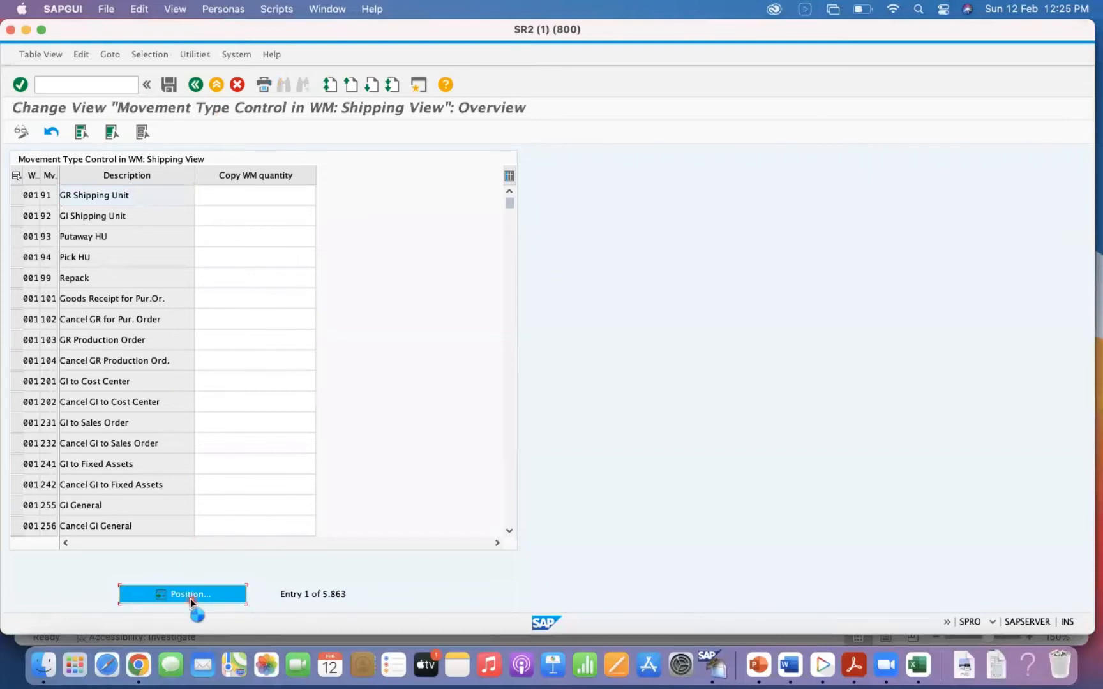
text(001)
key(Tab)
text(601)
key(Return)
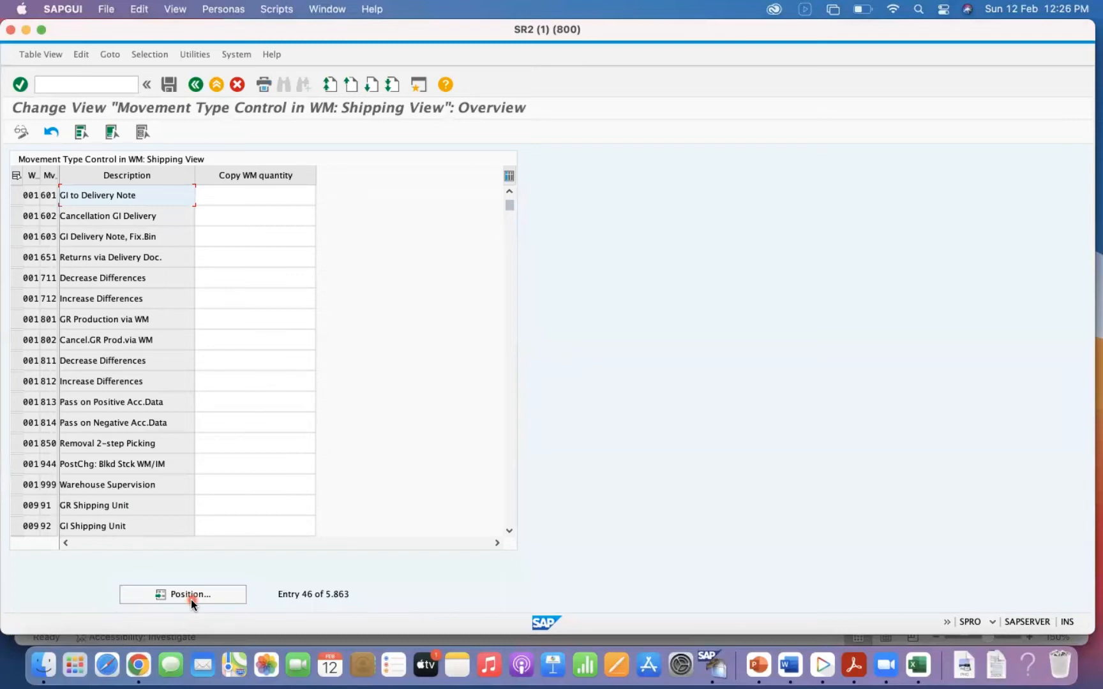
click(220, 195)
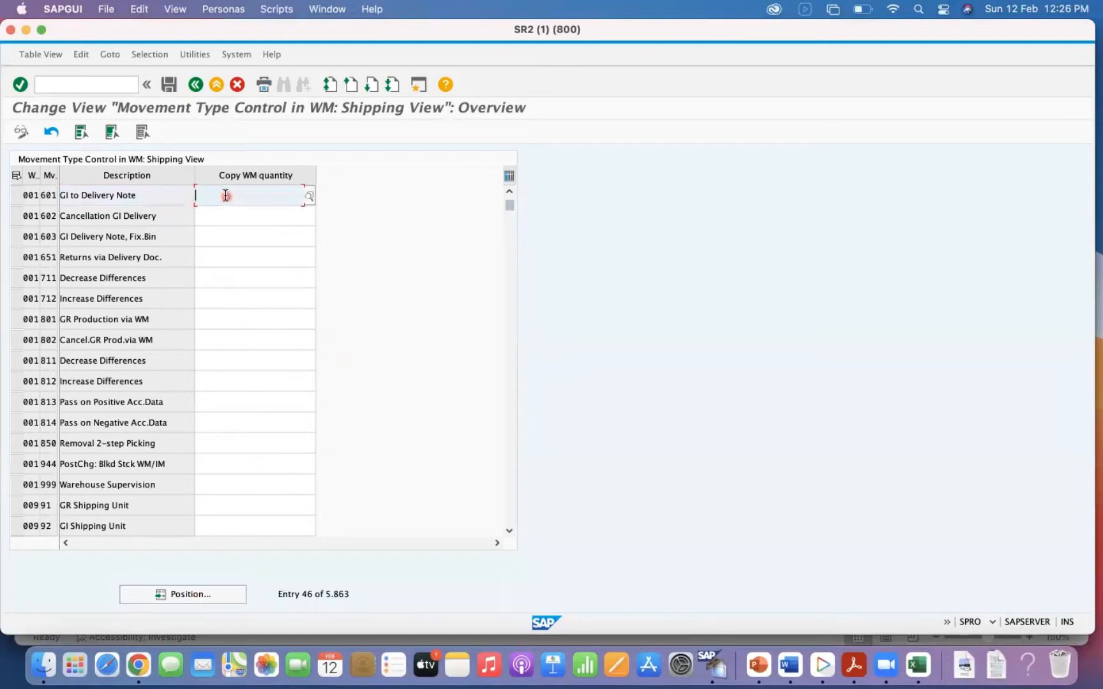
click(309, 197)
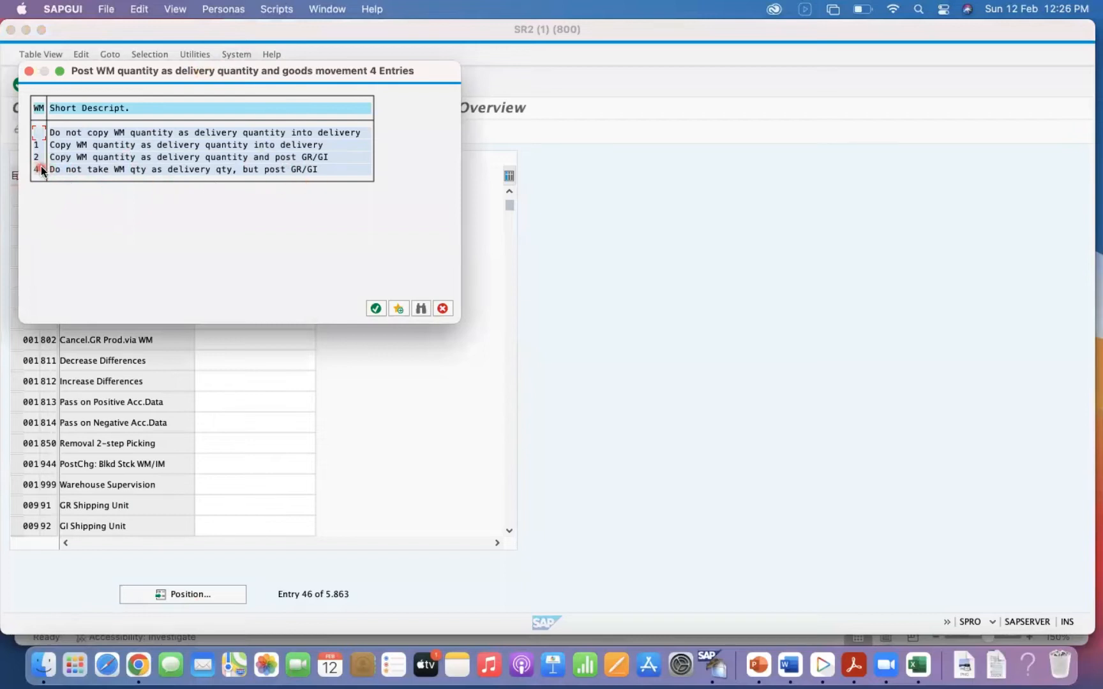
Switch to Excel, add a new sheet to Book1 and narrow its window so the SAP value list shows beside it.
click(917, 665)
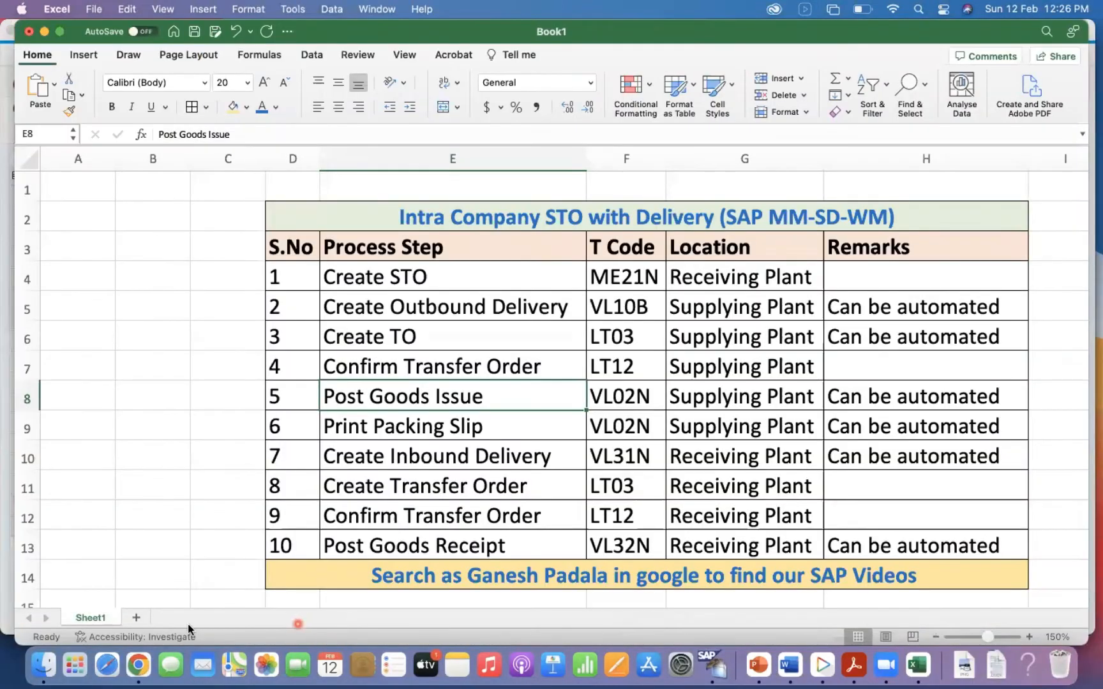
click(136, 618)
drag(13, 249, 455, 230)
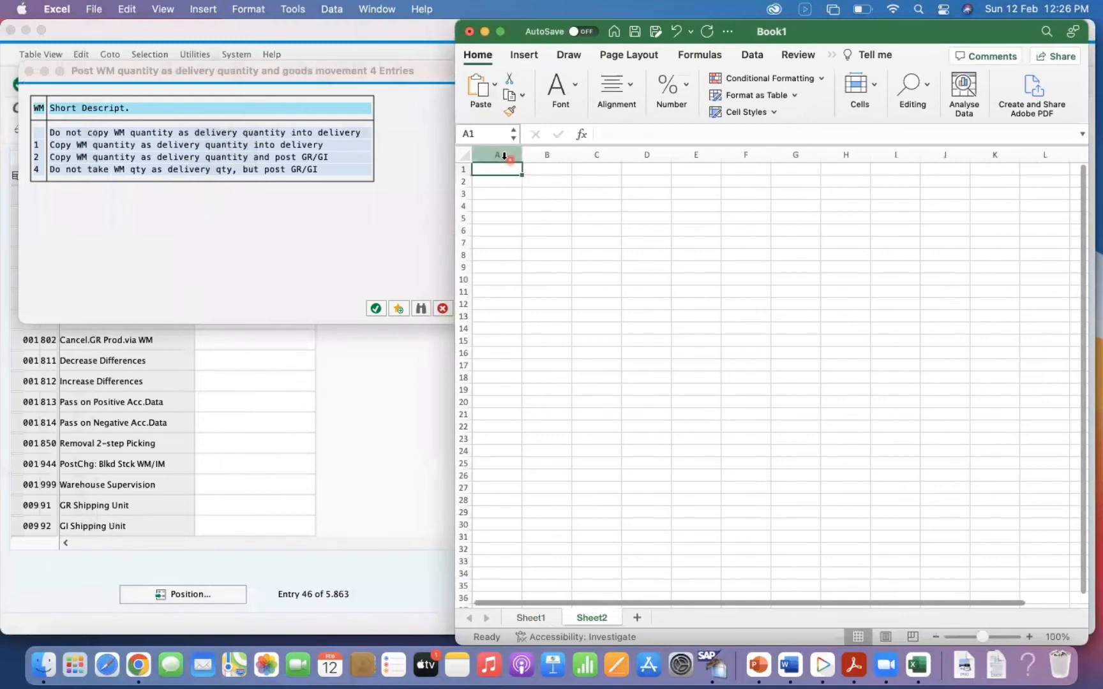
Set the font size of all cells in Sheet2 to 28.
click(464, 155)
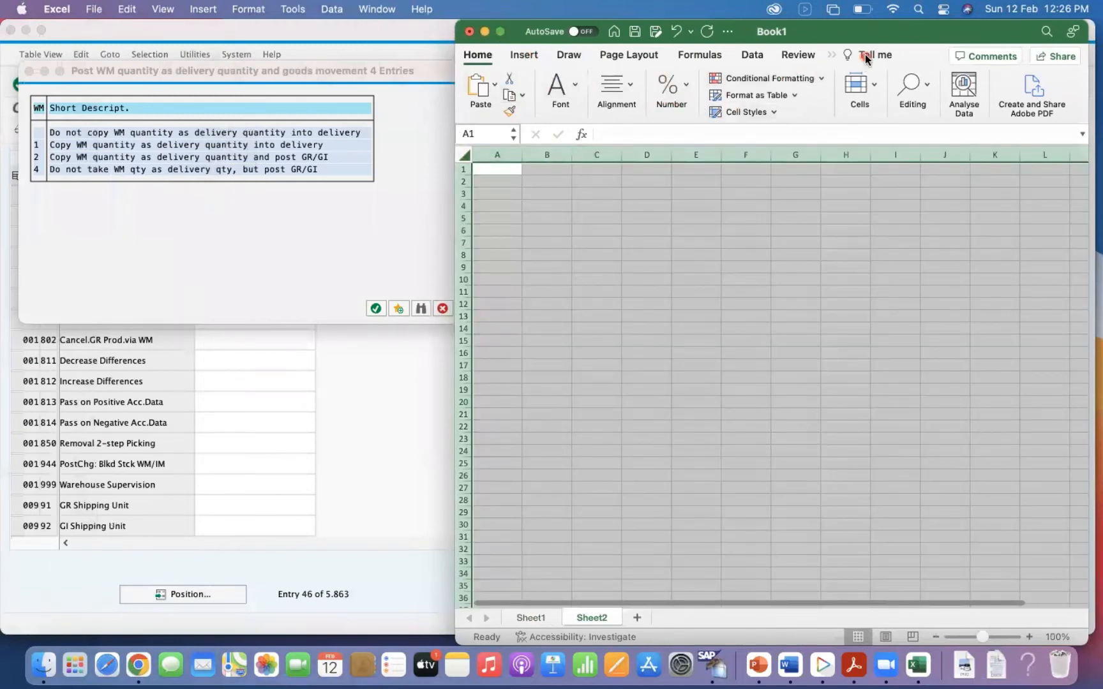
click(522, 57)
click(480, 56)
click(574, 88)
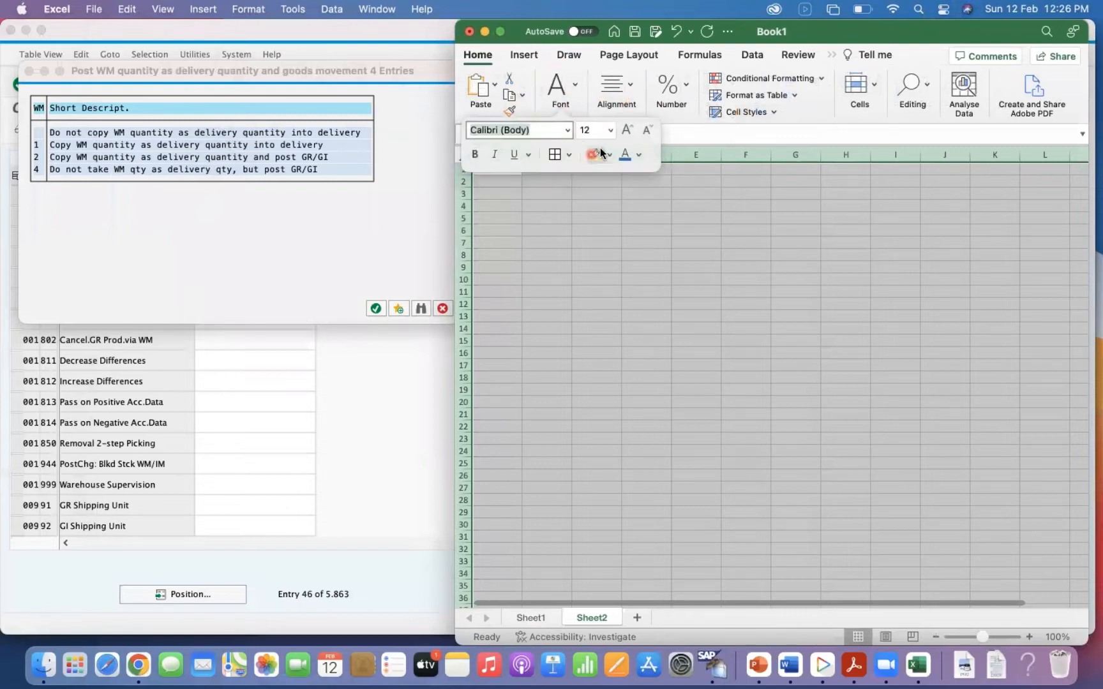
click(610, 130)
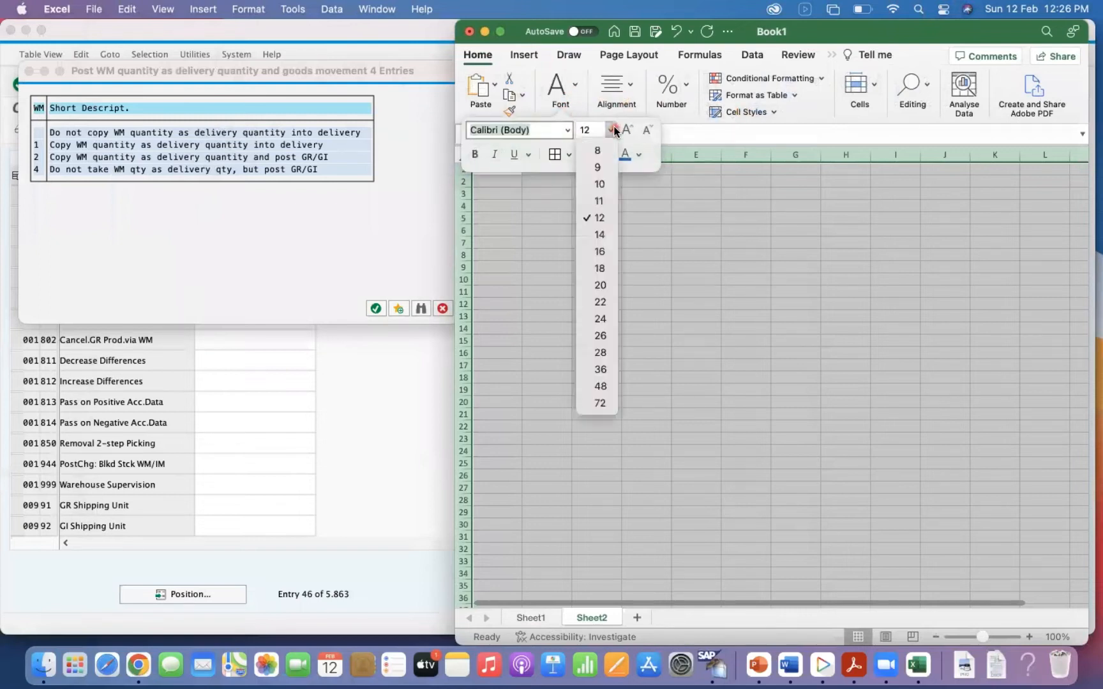
click(604, 356)
click(576, 285)
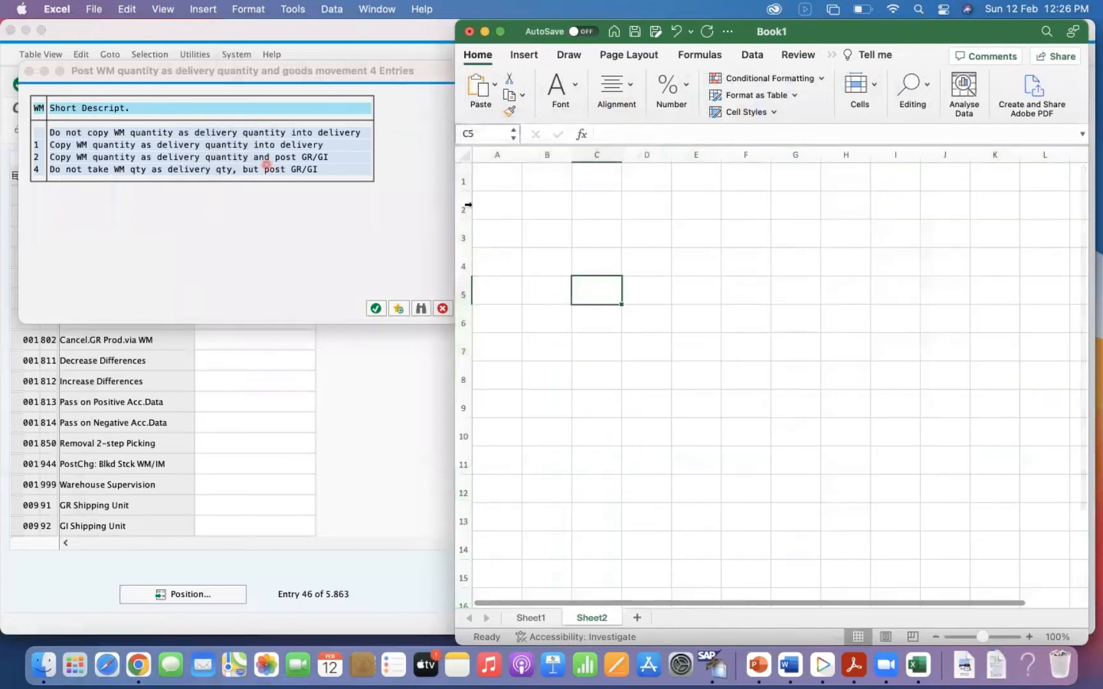
Enter the option numbers 2 in cell B3 and 4 in cell B6.
click(541, 236)
text(2)
key(Return)
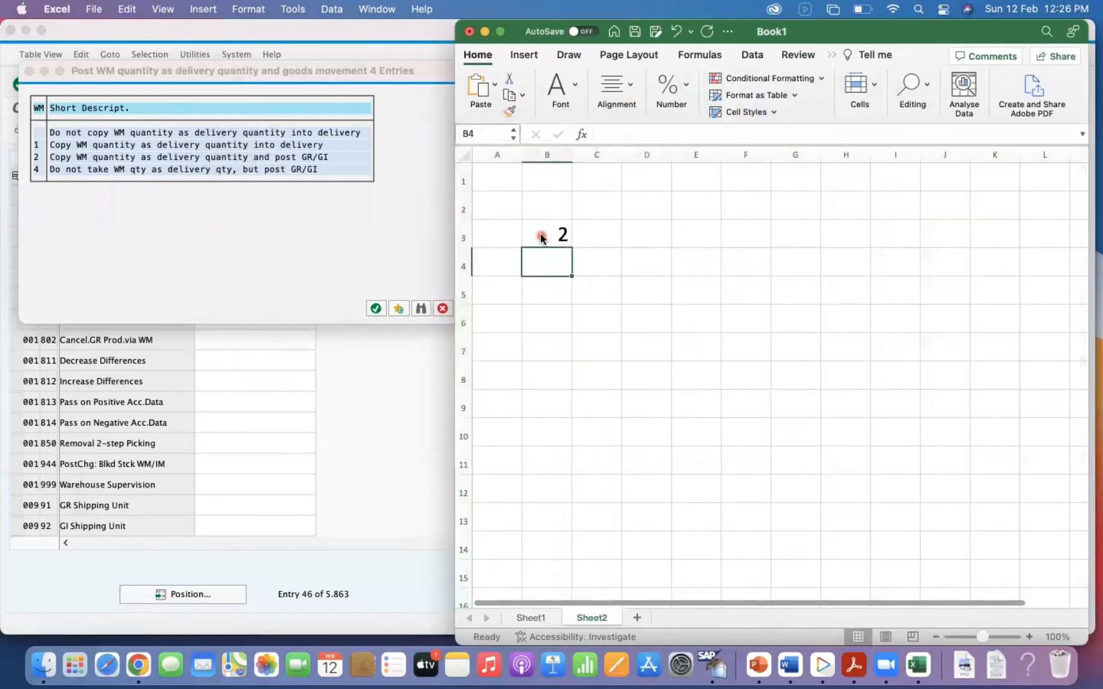
key(Return)
key(Return)
text(4)
key(Return)
Enter the heading "Delivery Qty" in cell F2 and widen column F to fit it.
click(709, 237)
click(750, 198)
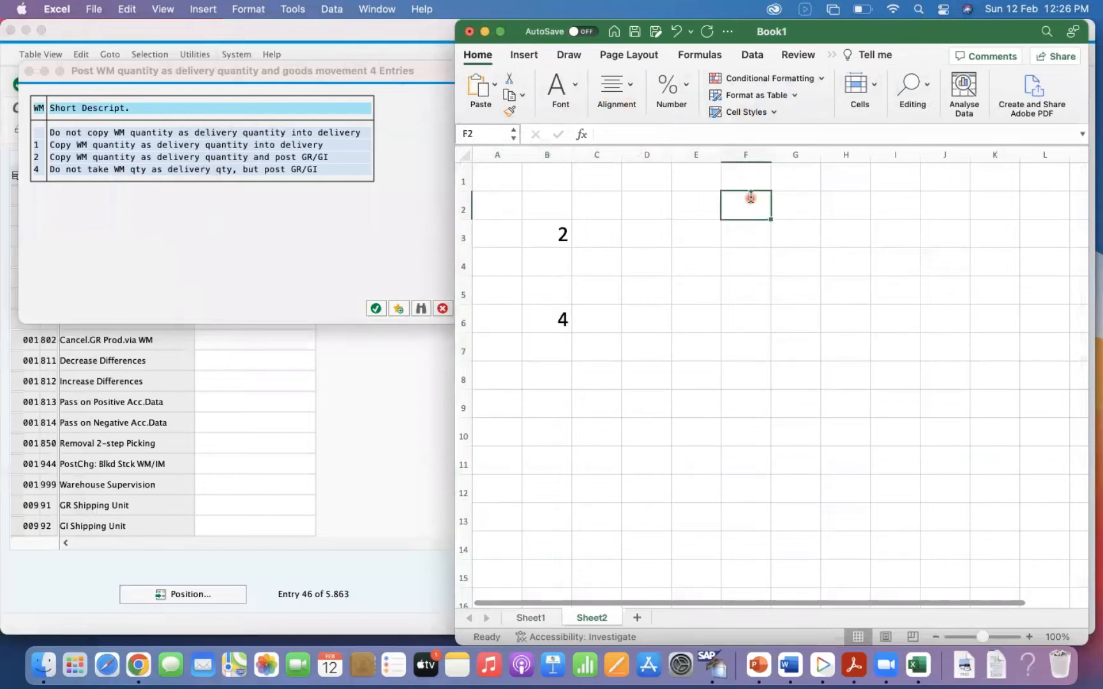
text(Del)
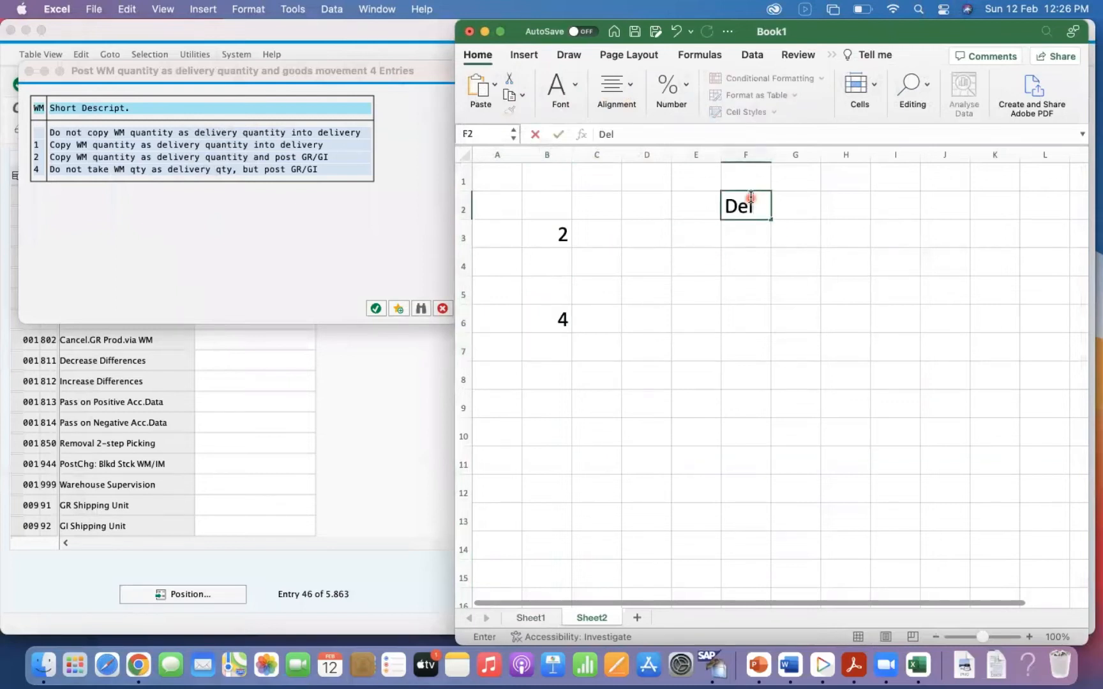
text(ivery Qty)
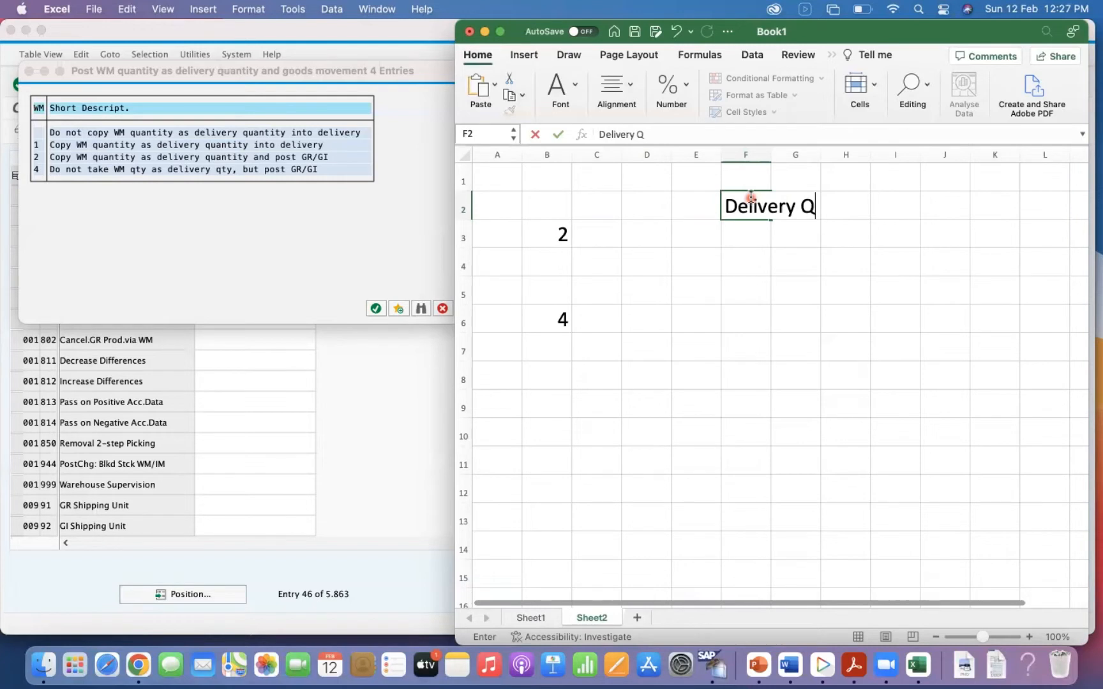
key(Return)
drag(771, 156, 838, 156)
Enter the heading "Pick/Putaway Qty" in cell G2.
click(862, 200)
key(ctrl+r)
double_click(888, 150)
text(P)
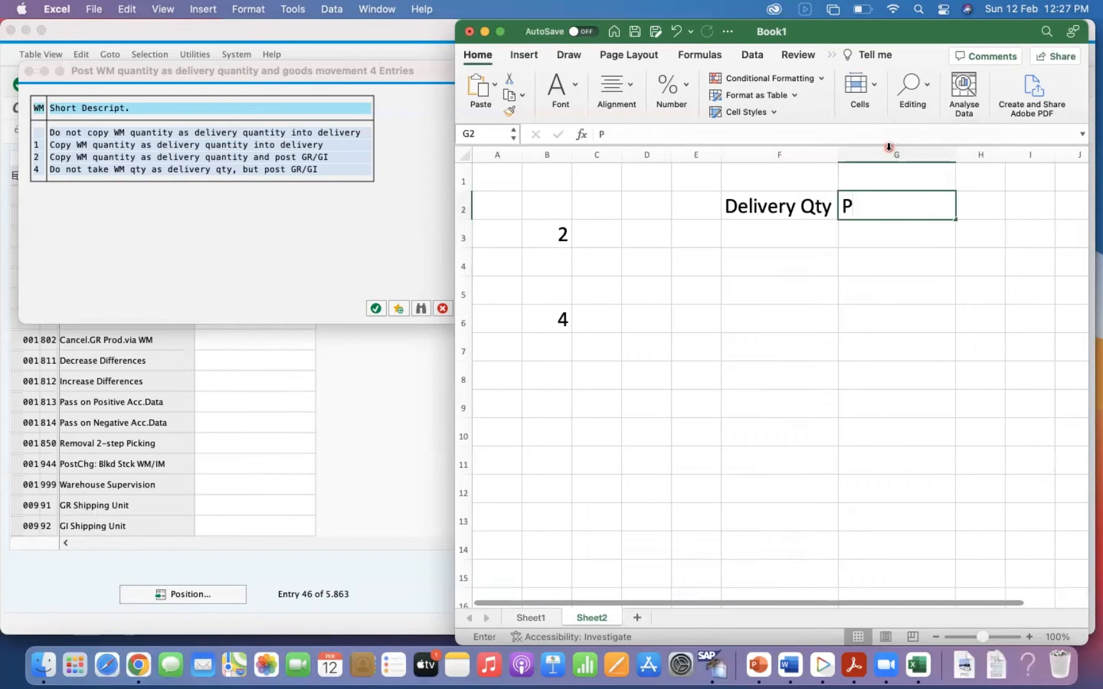
text(ick/Pu)
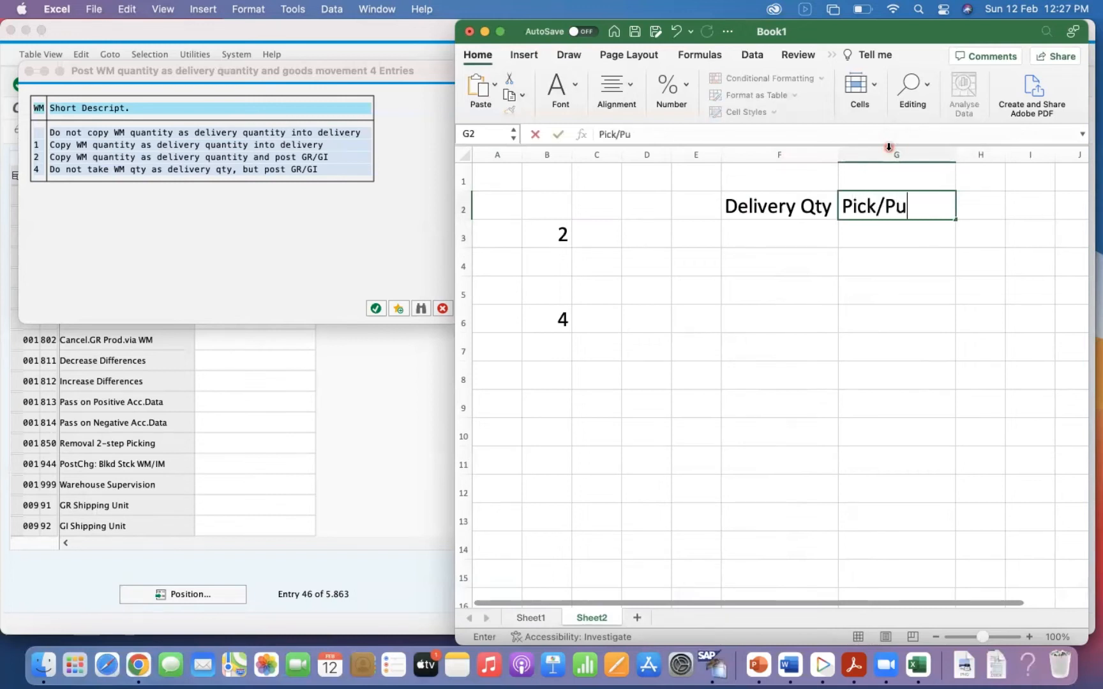
text(taway Qty)
key(Return)
key(Return)
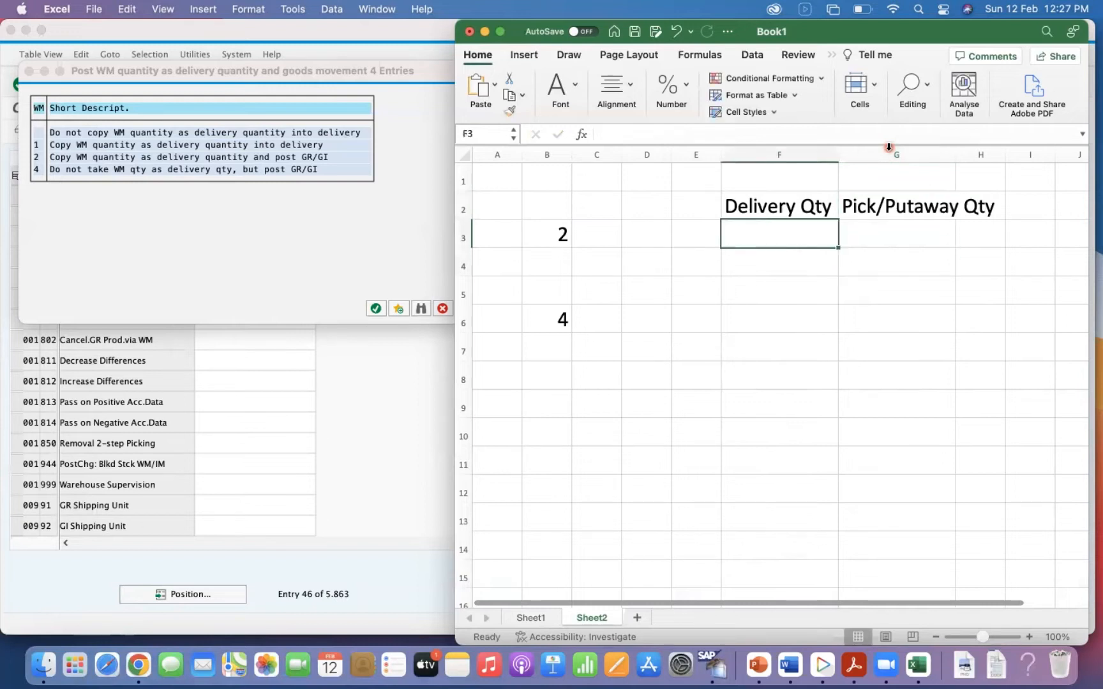
Enter a delivery quantity of 30 in F3 and a pick/putaway quantity of 25 in G3, ending with G3 selected.
text(2)
key(BackSpace)
text(30)
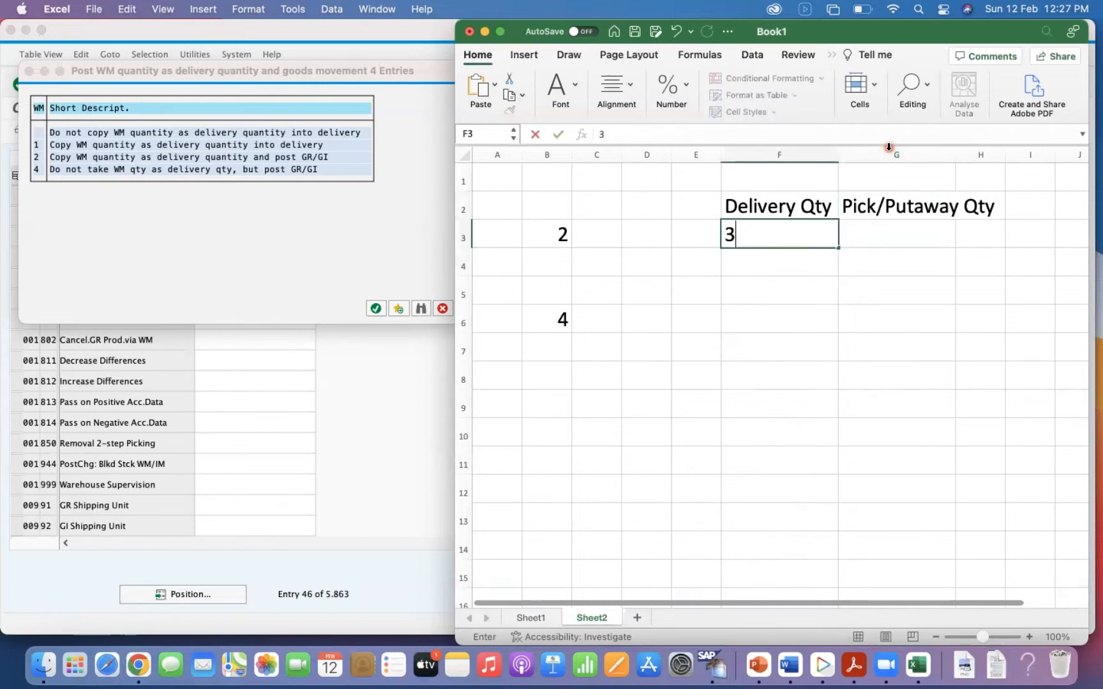
key(Tab)
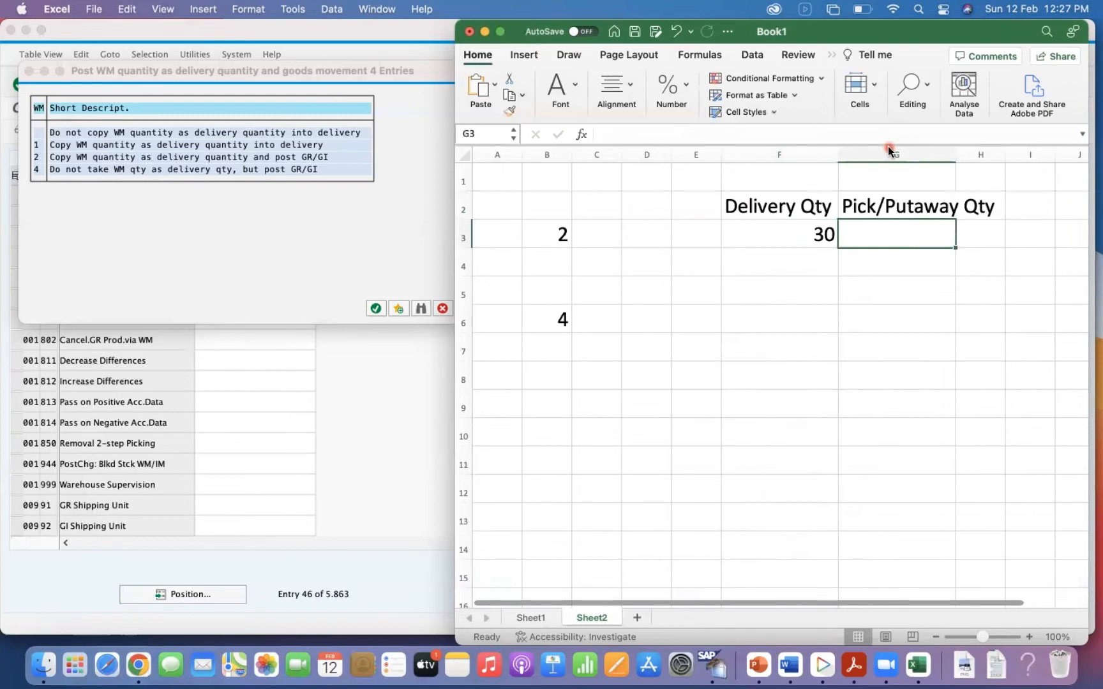
text(25)
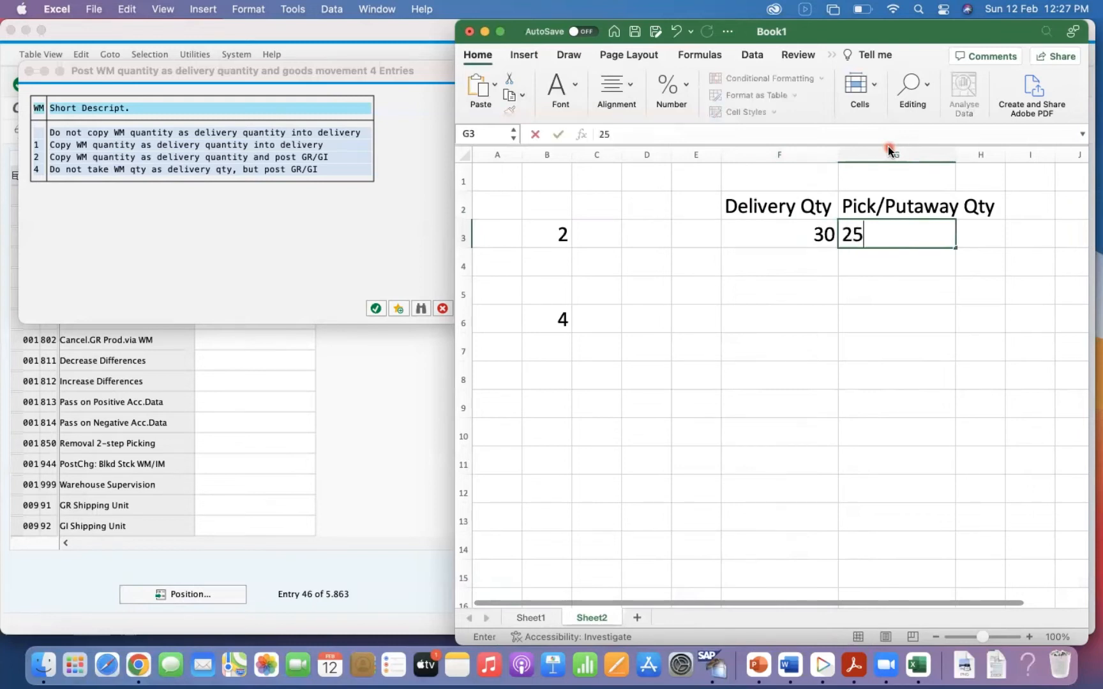
key(Return)
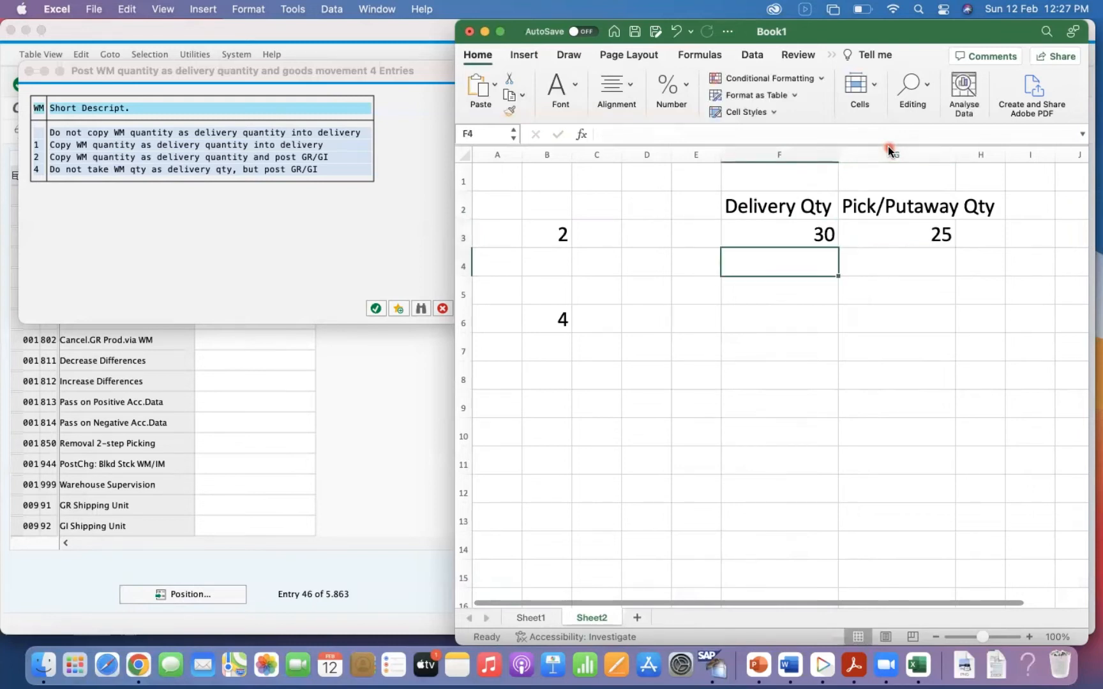
click(913, 252)
click(925, 233)
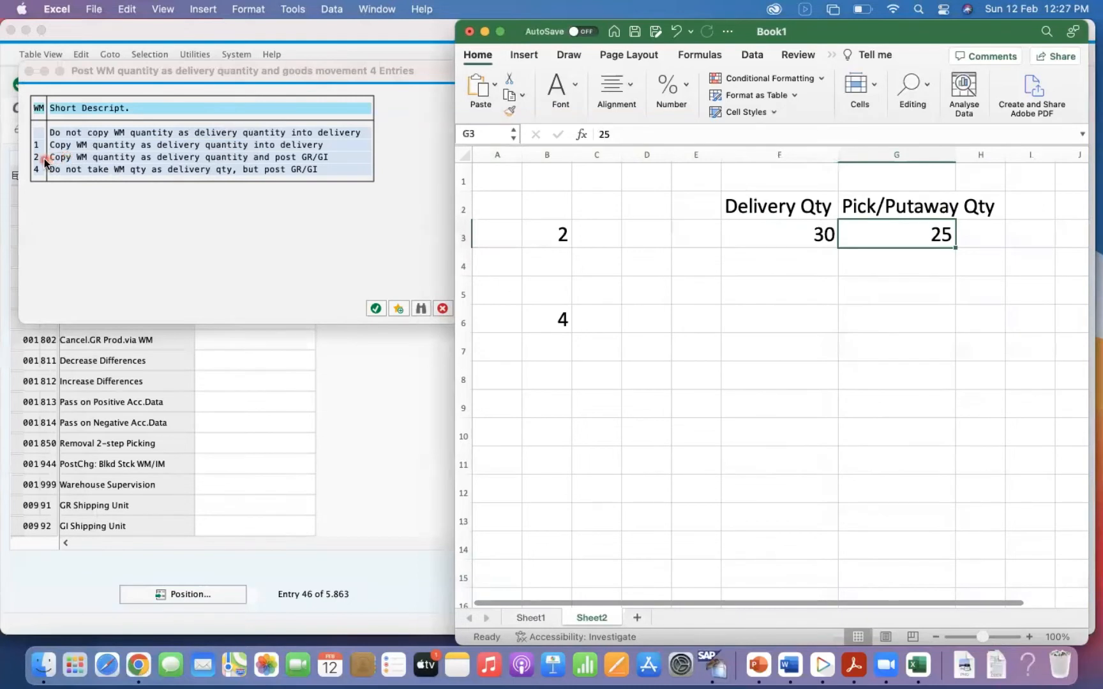
Enter a delivery quantity of 25 in F5 and a pick/putaway quantity of 25 in G5.
click(767, 284)
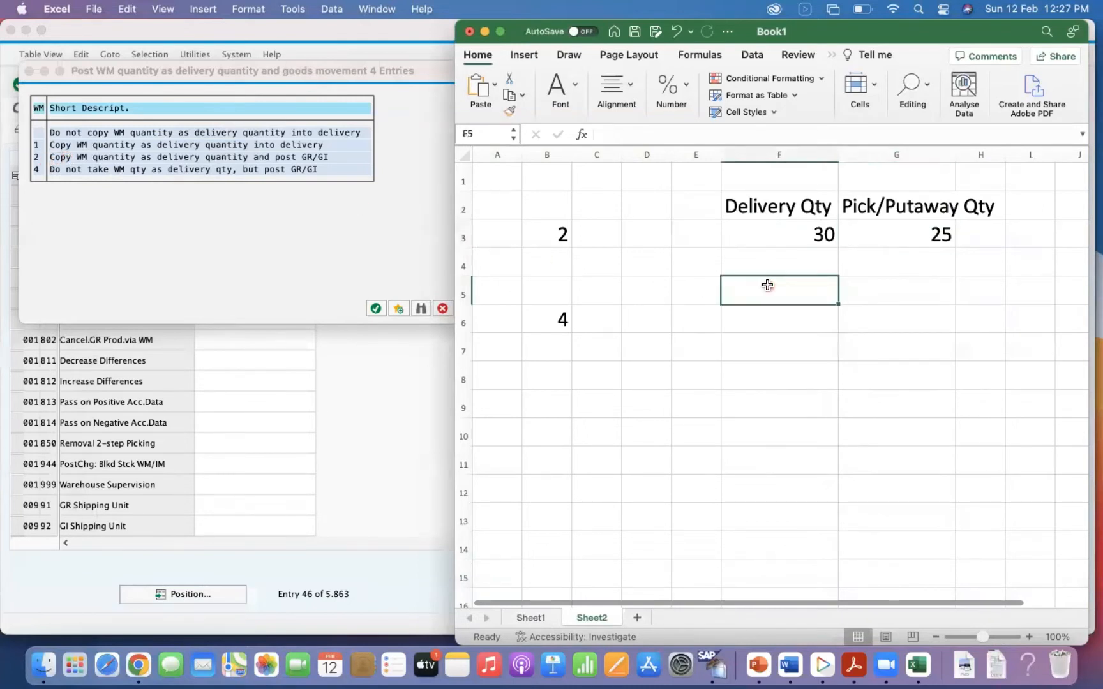
text(25)
key(Tab)
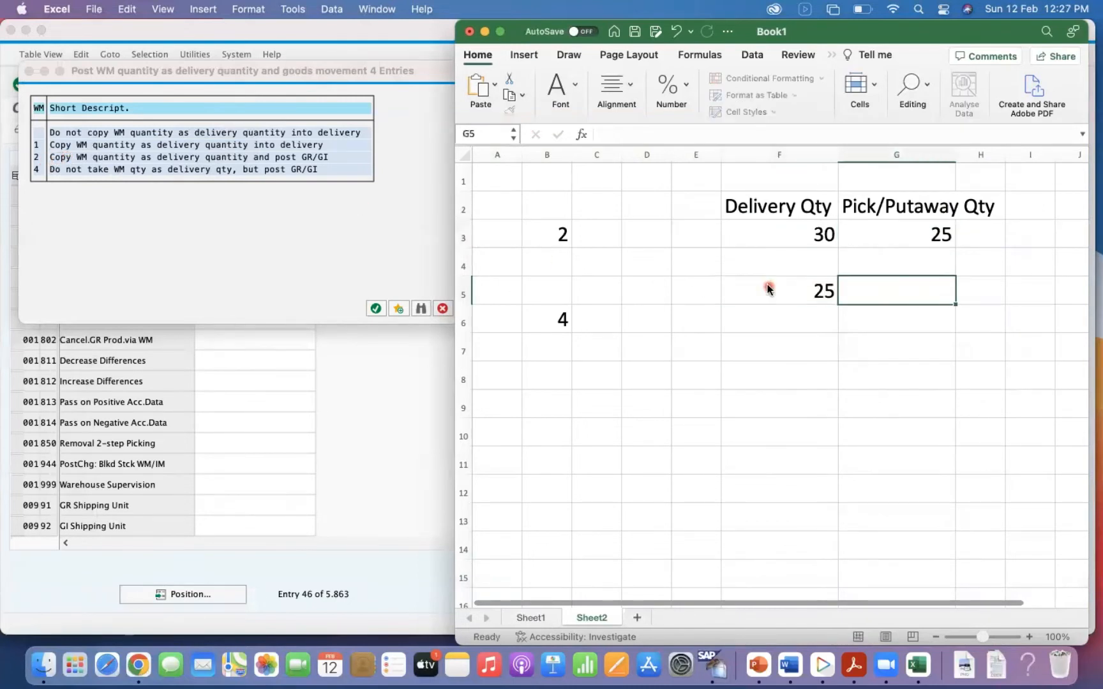
text(25)
key(Tab)
key(Tab)
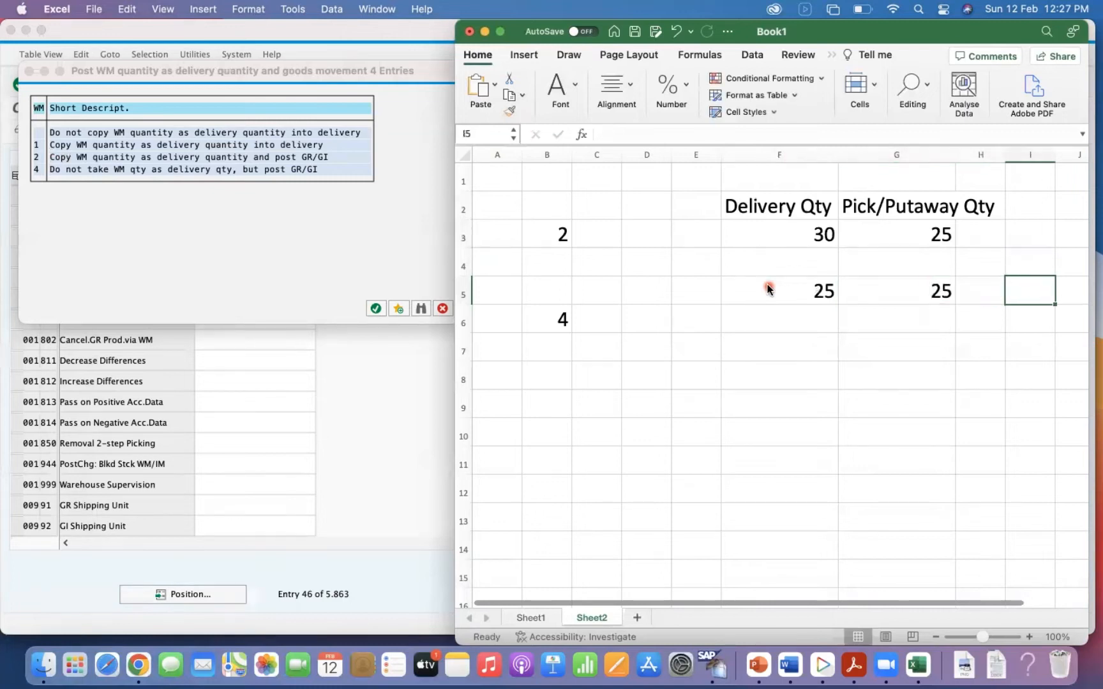
key(shift+Tab)
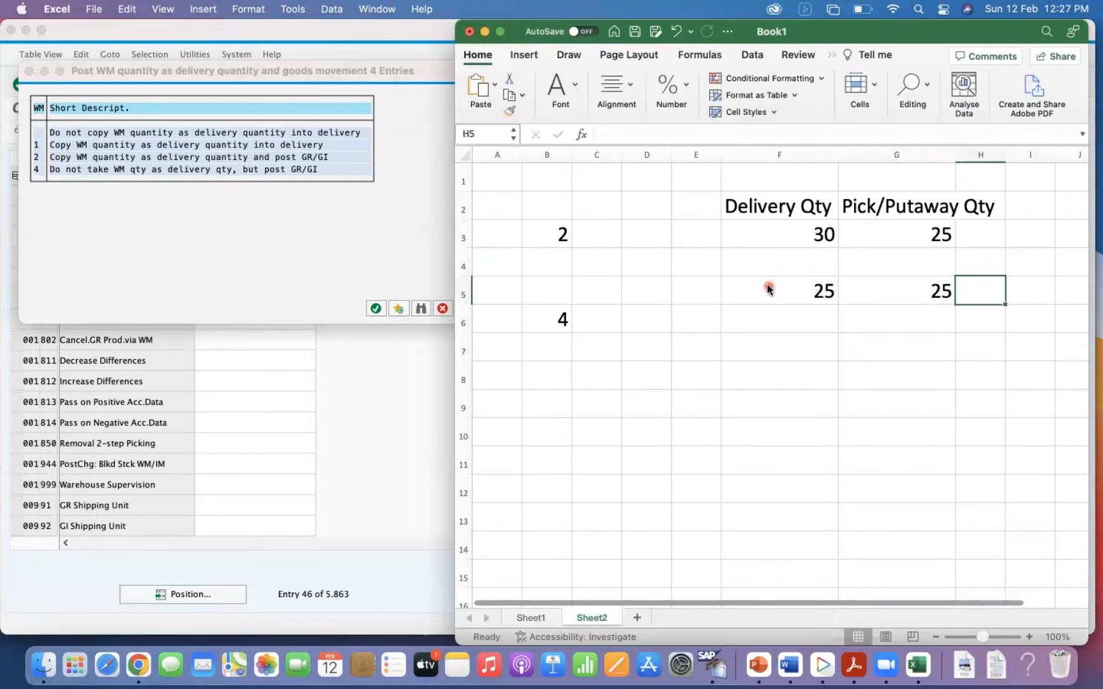
Enter the text "Post GR/GI" in H5, beside the quantities of 25.
text(BP)
key(BackSpace)
key(BackSpace)
text(bP)
key(BackSpace)
key(BackSpace)
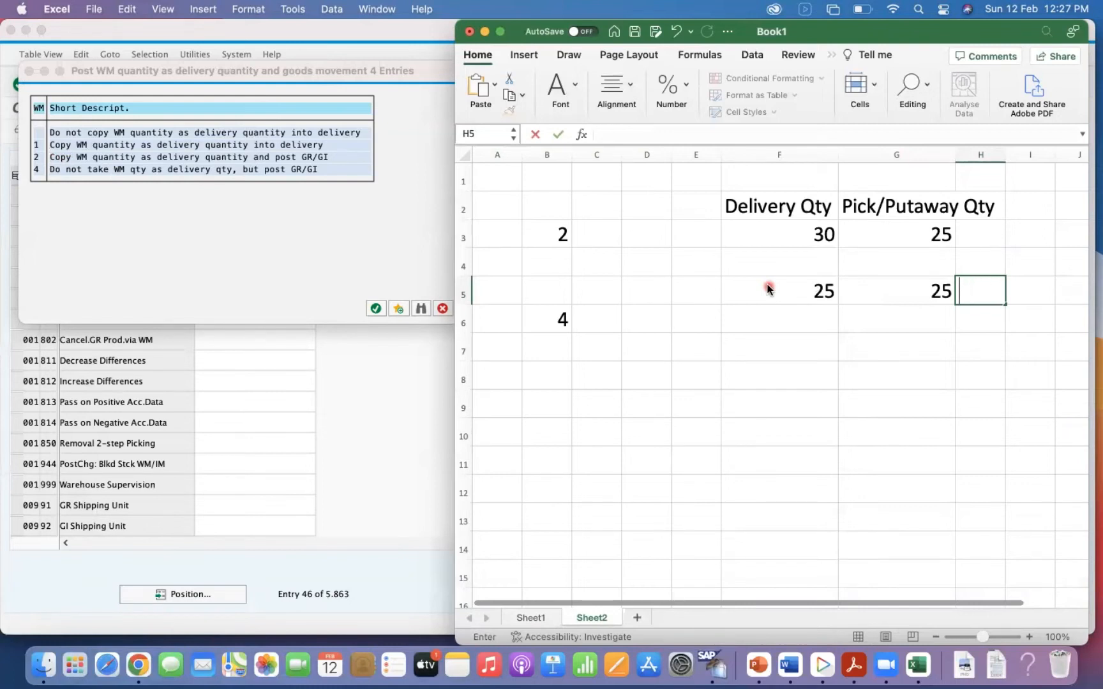
text(Post GR)
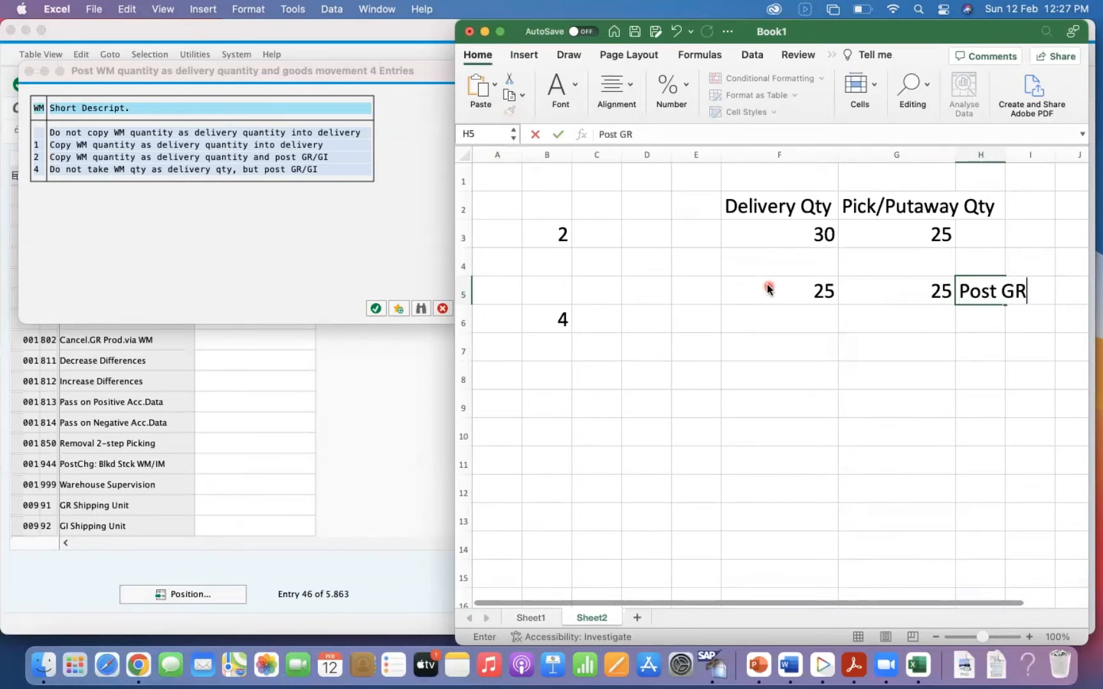
text(/GI)
key(Return)
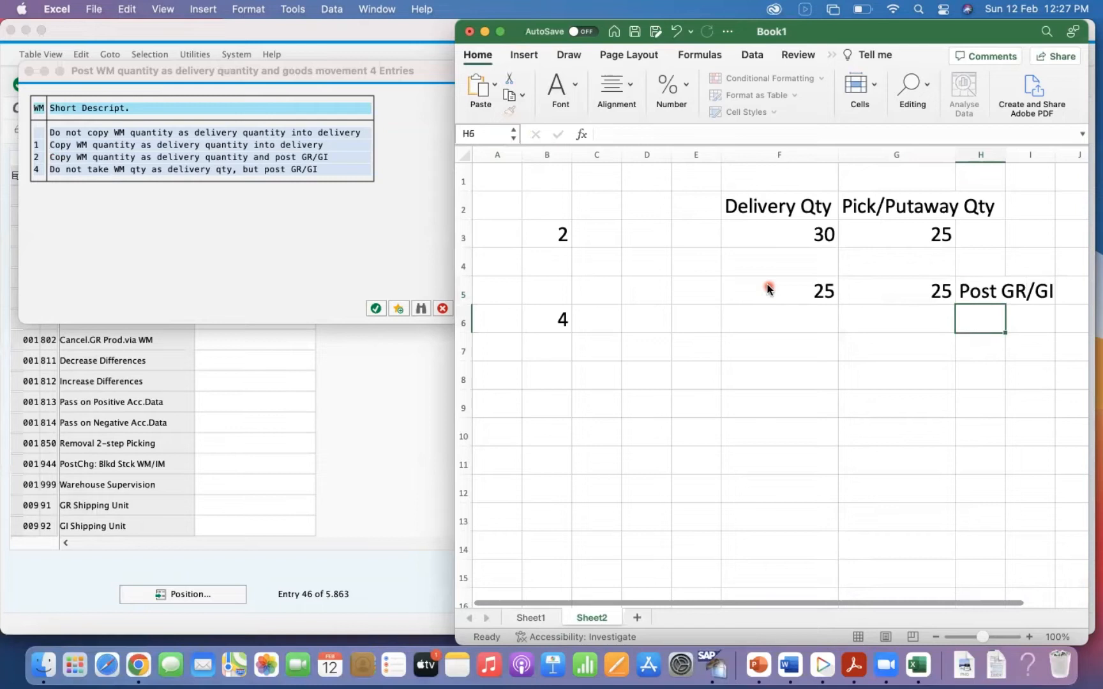
Make the "Post GR/GI" text in H5 bold and widen column H to fit it.
click(993, 290)
key(super+b)
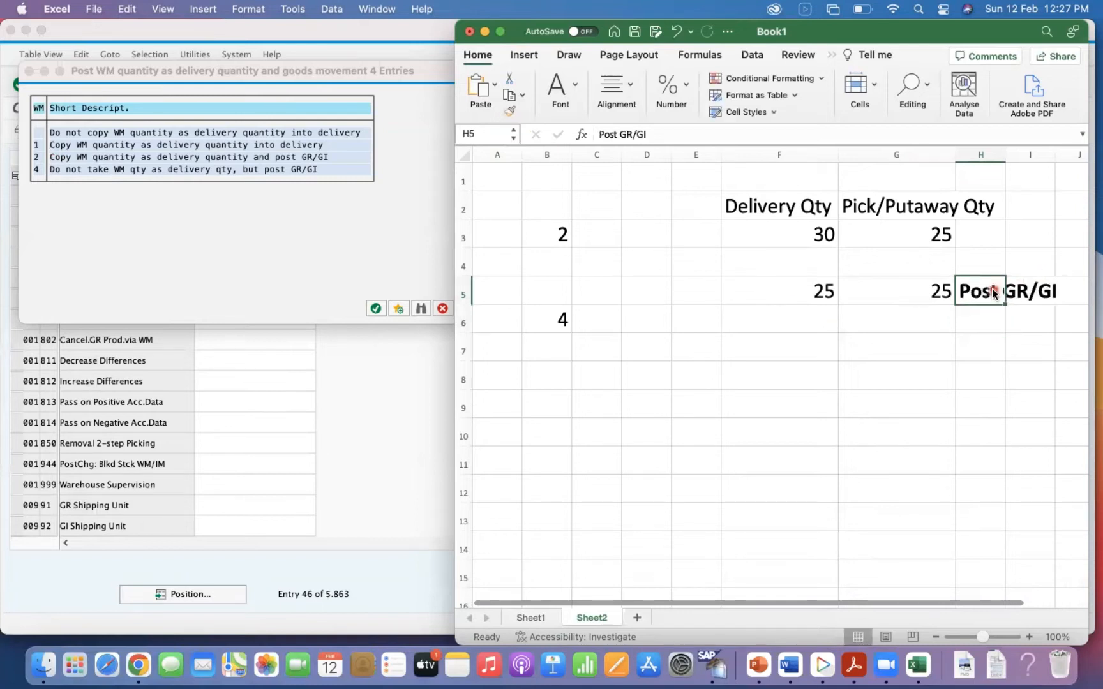
double_click(1005, 154)
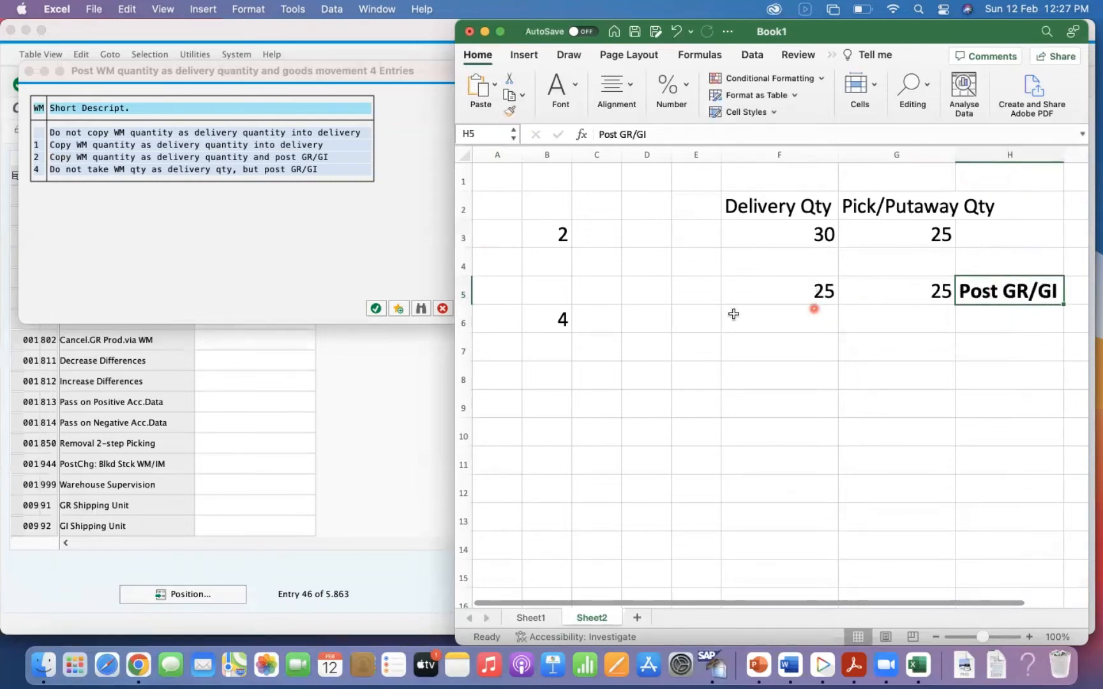
Copy the option 2 example in F3:H5 and paste it at F7.
click(757, 205)
drag(782, 233, 992, 290)
key(super+c)
click(798, 349)
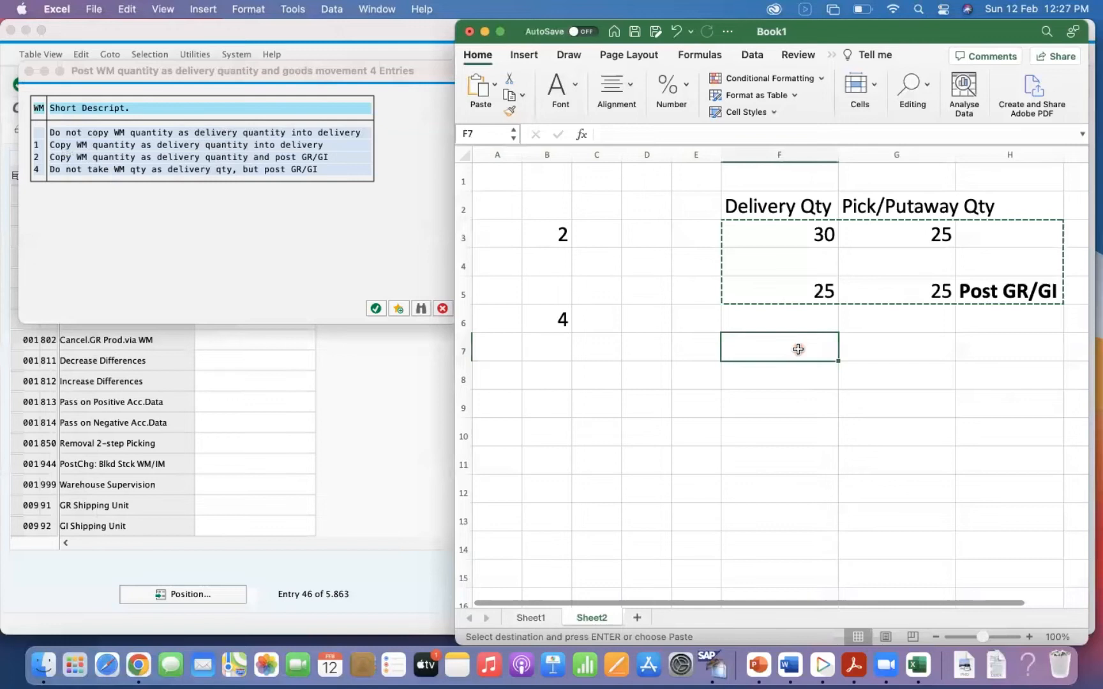
key(super+v)
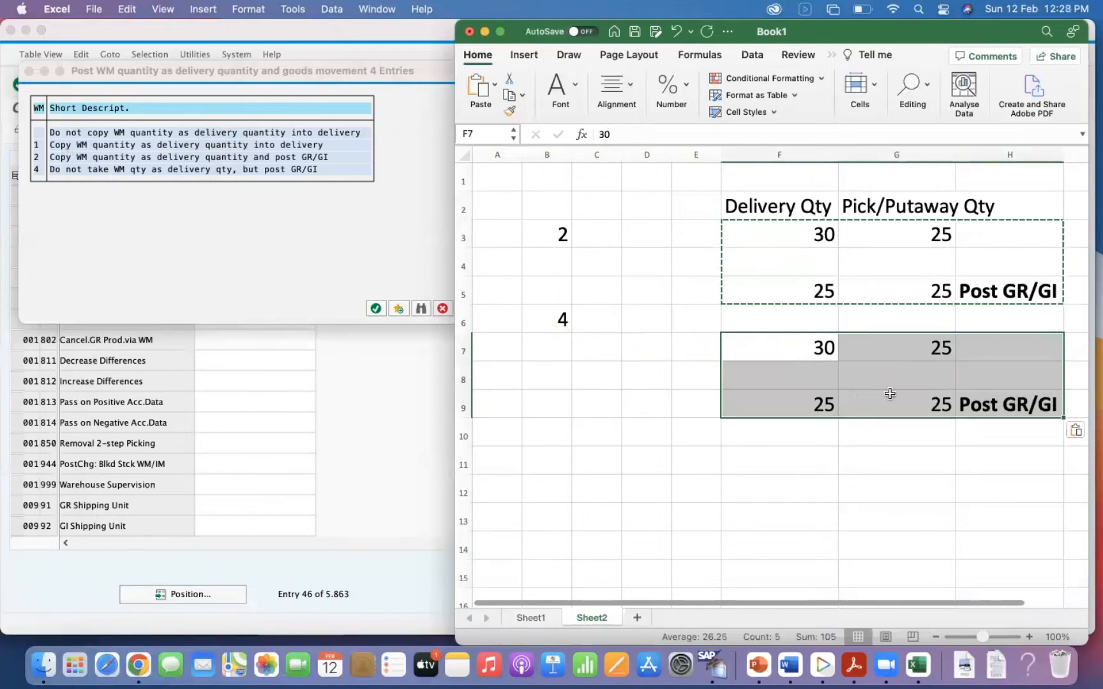
click(800, 349)
click(958, 360)
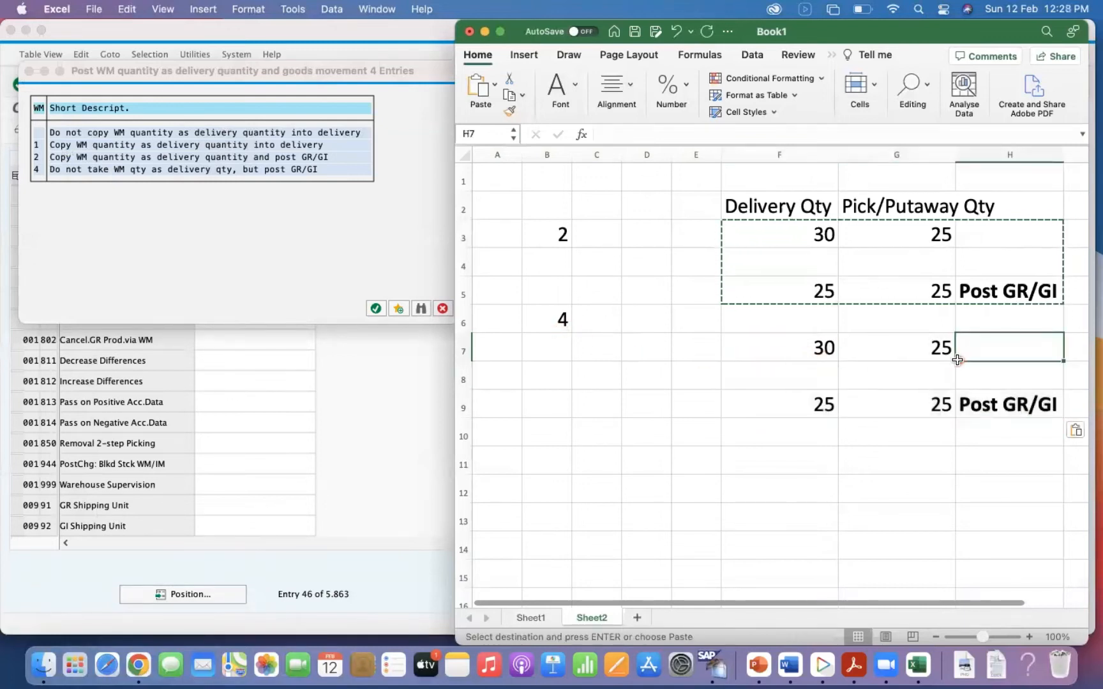
Set the delivery quantity in F9 to 30 and clear the "Post GR/GI" text from H9.
click(802, 406)
text(30)
key(Return)
click(1006, 401)
key(Delete)
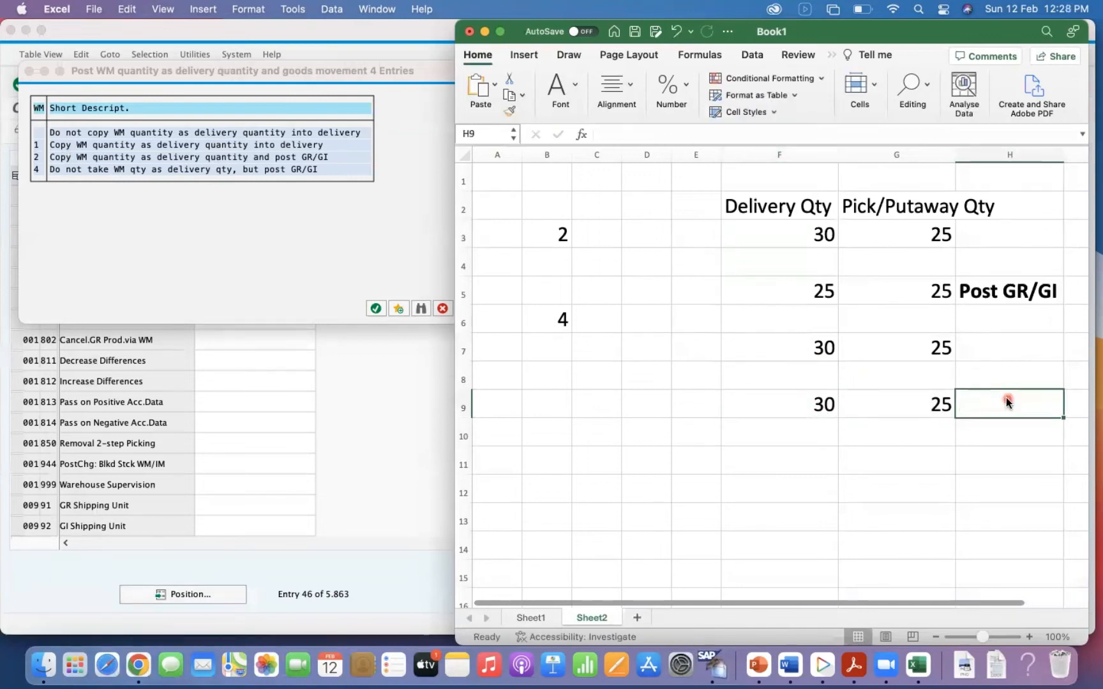
Undo and redo the last edits to the pasted example, and clear the "Post GR/GI" text from H9 again.
key(super+z)
key(super+z)
key(super+z)
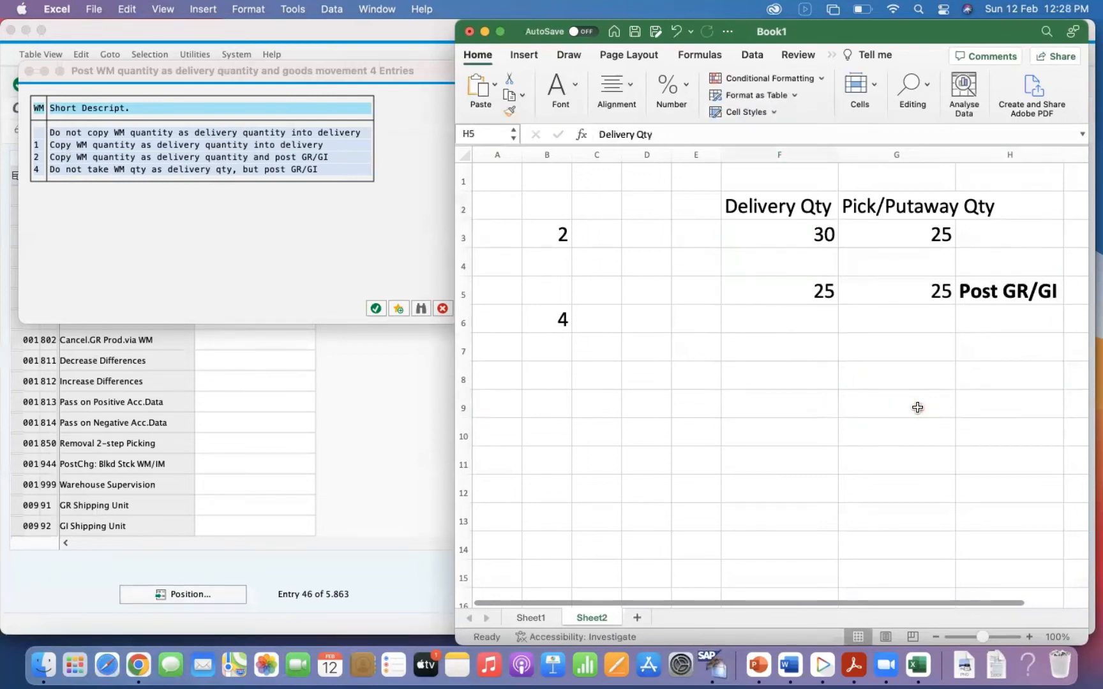
key(super+y)
key(super+y)
key(super+y)
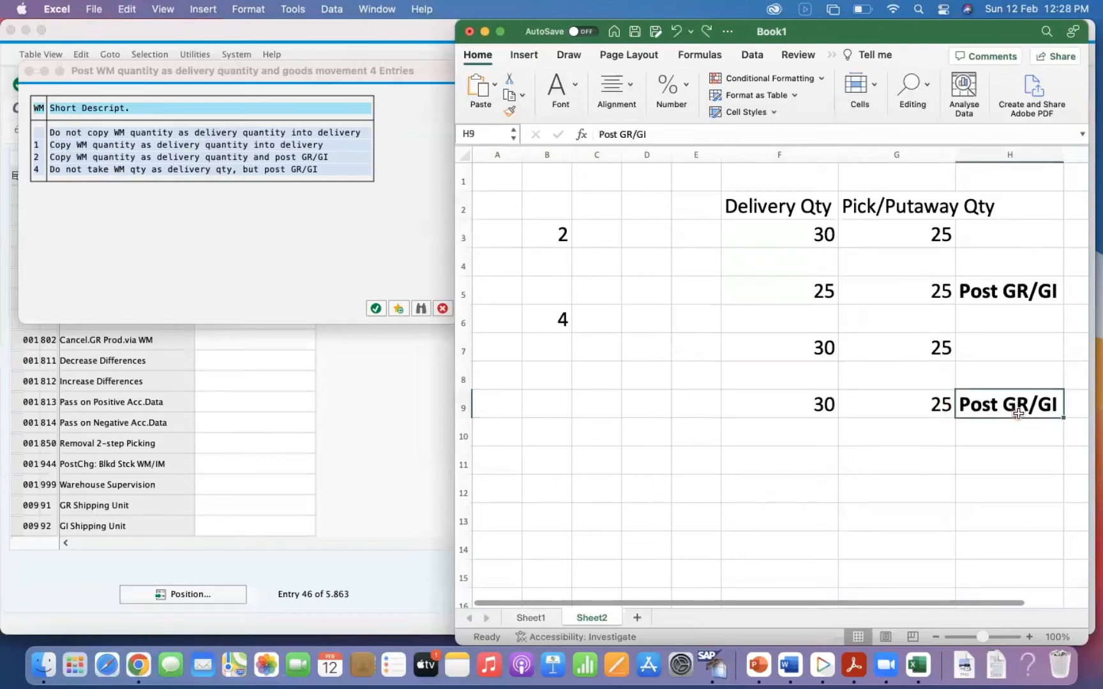
click(1004, 429)
click(1015, 404)
key(Delete)
click(854, 439)
click(919, 406)
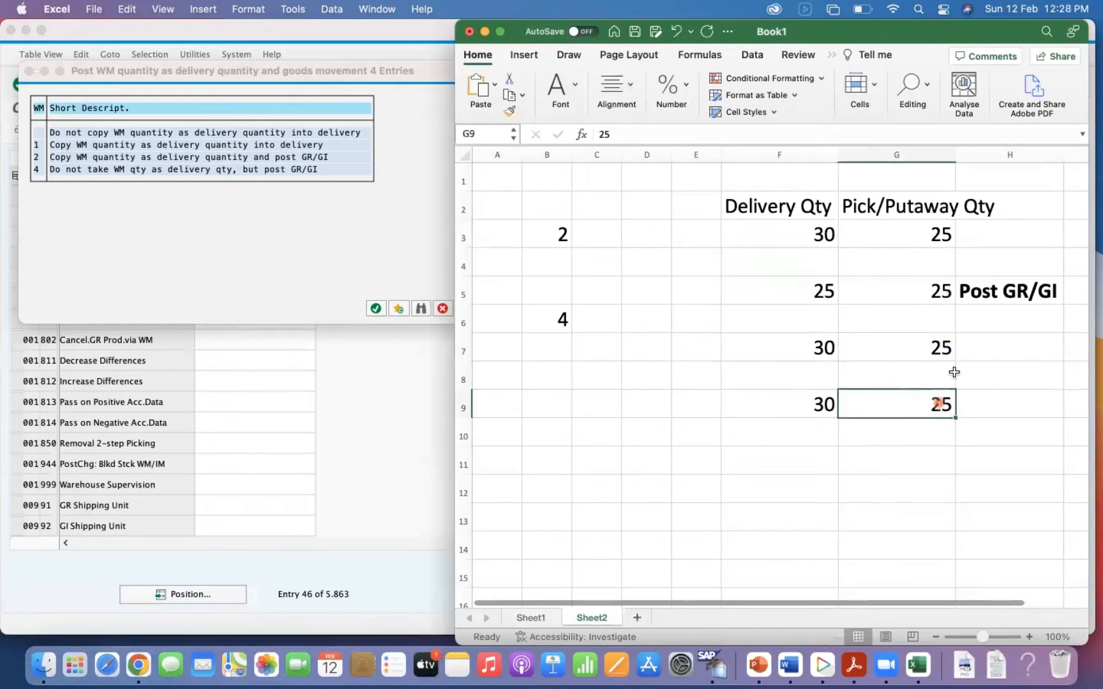
Enter a delivery quantity of 30 in F10 and a pick/putaway quantity of 30 in G10.
click(805, 435)
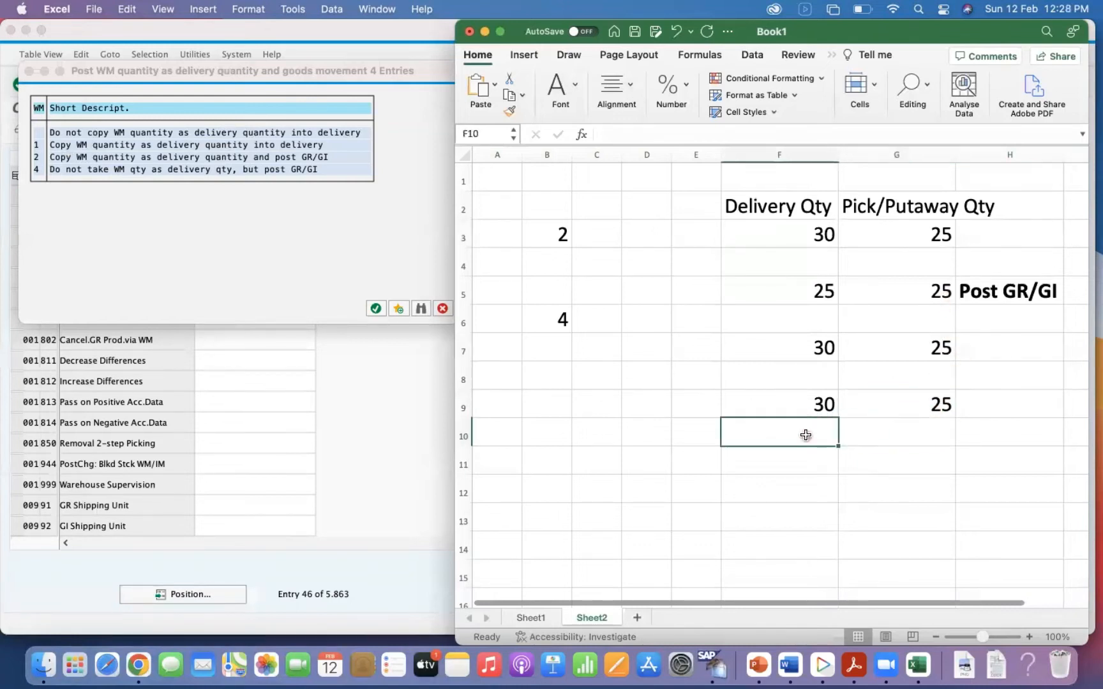
text(30)
key(Tab)
text(30)
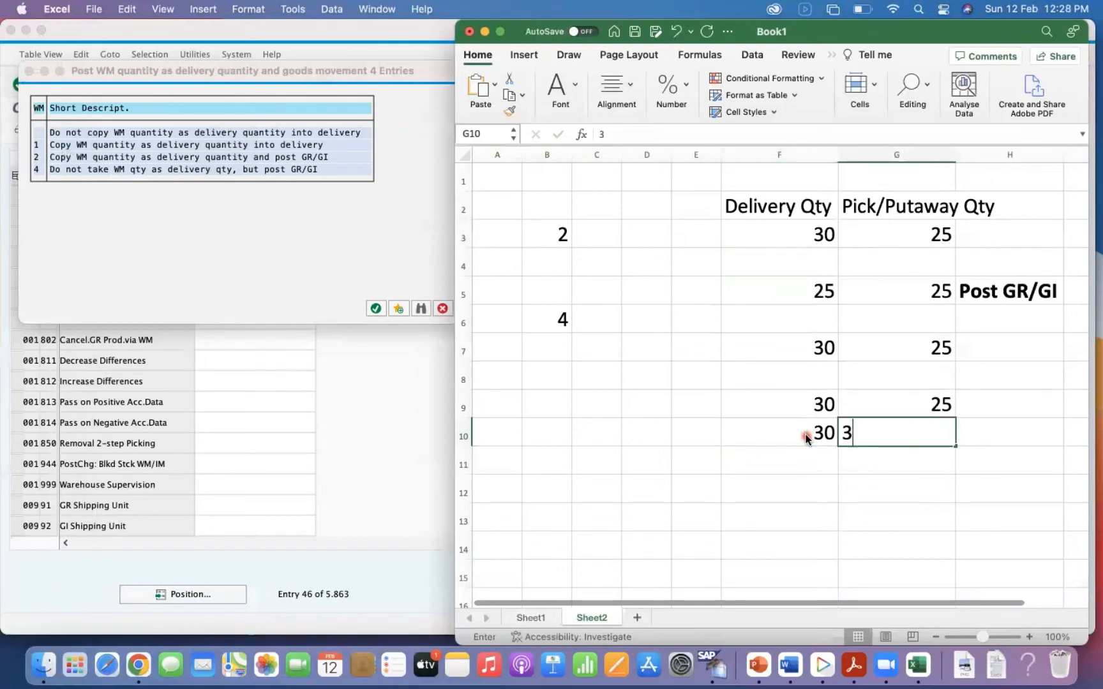
key(Tab)
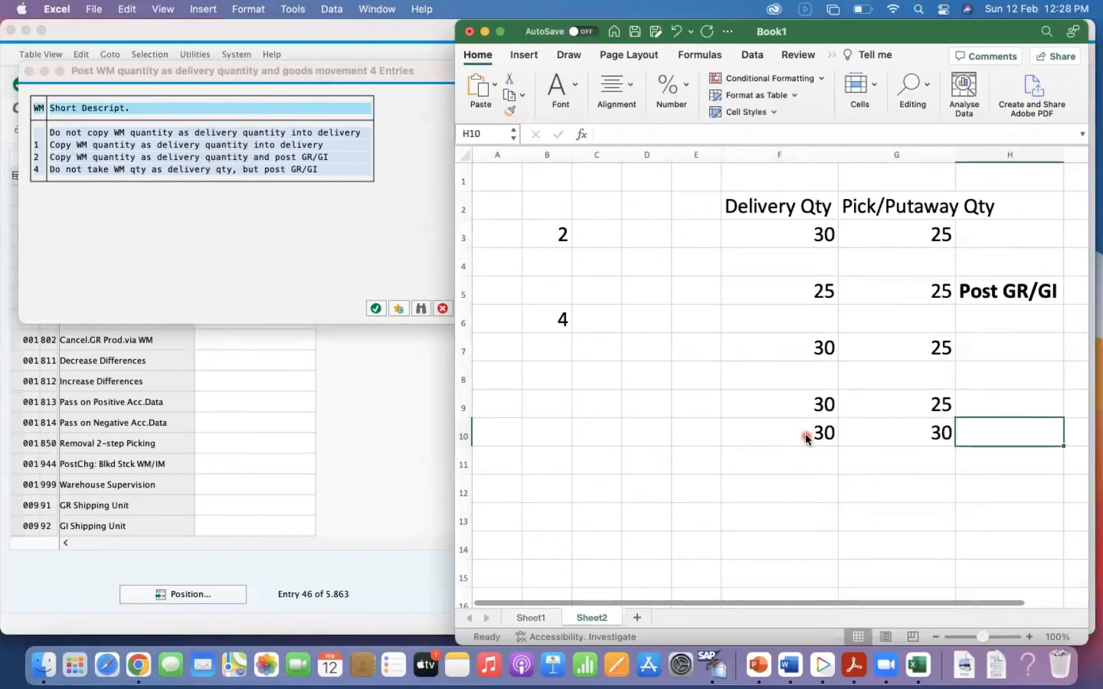
Copy the bold "Post GR/GI" text from H5 into H10.
click(997, 305)
click(1005, 290)
key(super+c)
click(988, 426)
key(super+v)
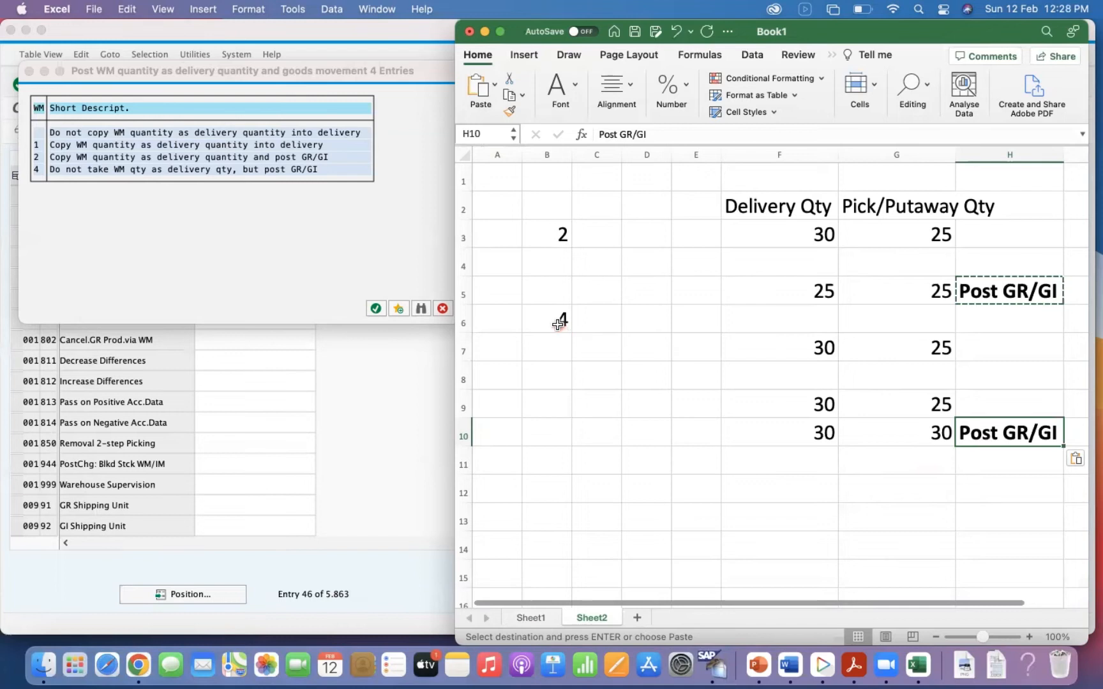
Make the option numbers 4 in B6 and 2 in B3 bold.
drag(561, 319, 866, 321)
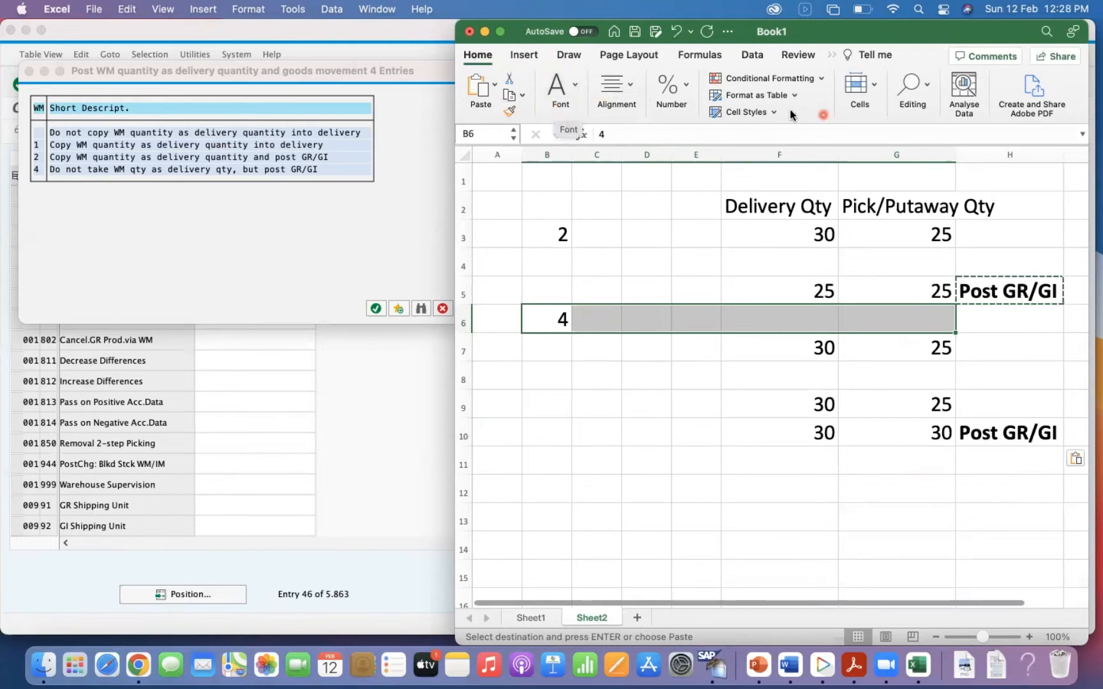
key(Escape)
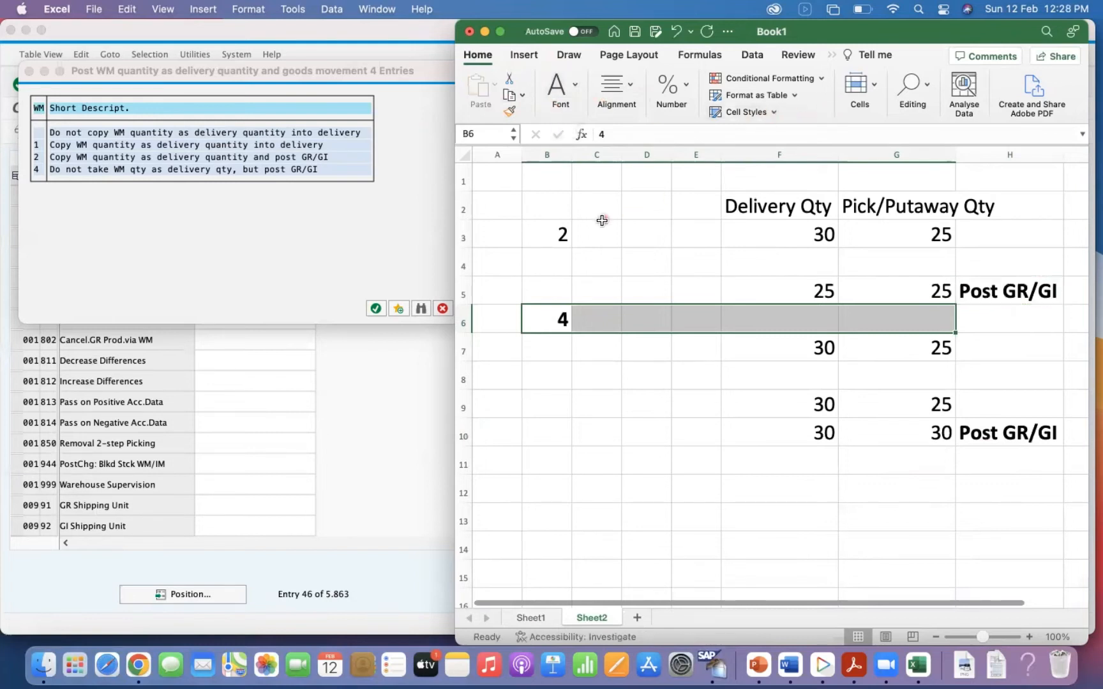
click(573, 233)
click(567, 233)
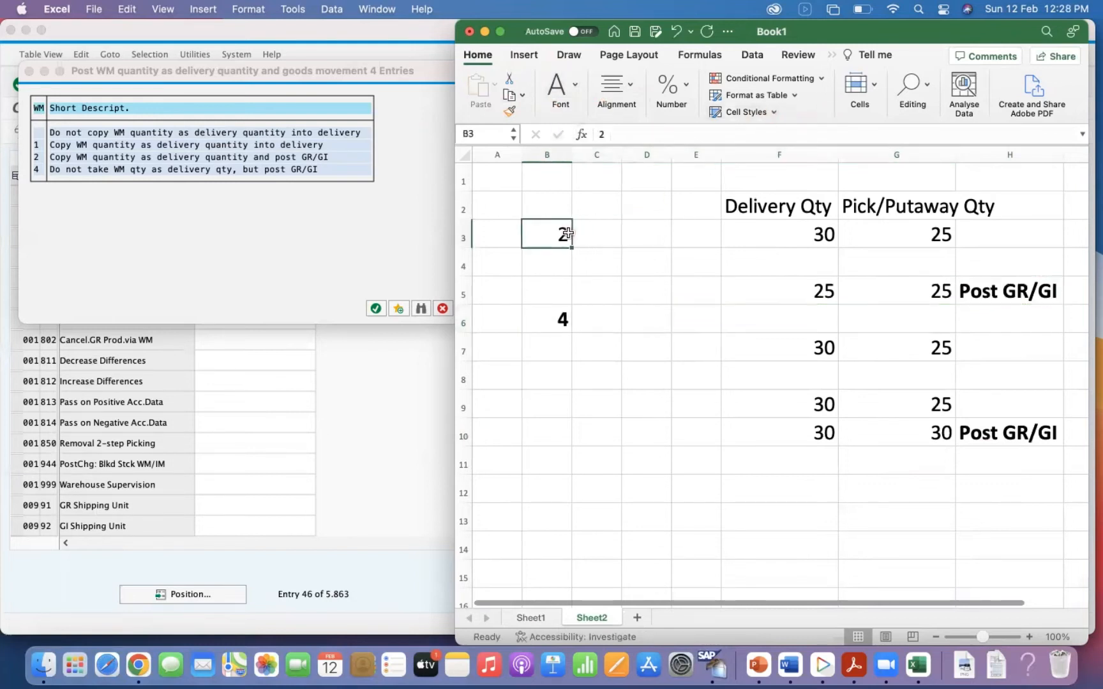
click(606, 340)
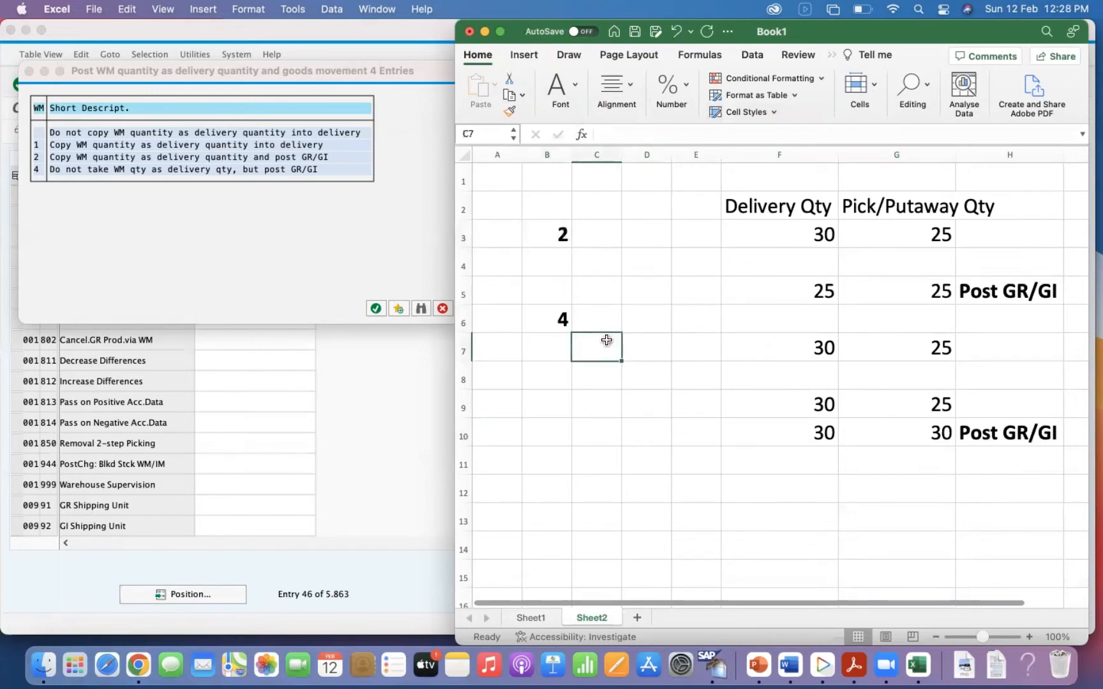
Delete the empty rows 8 and 4 so each option's quantity rows are consecutive.
click(463, 379)
right_click(463, 376)
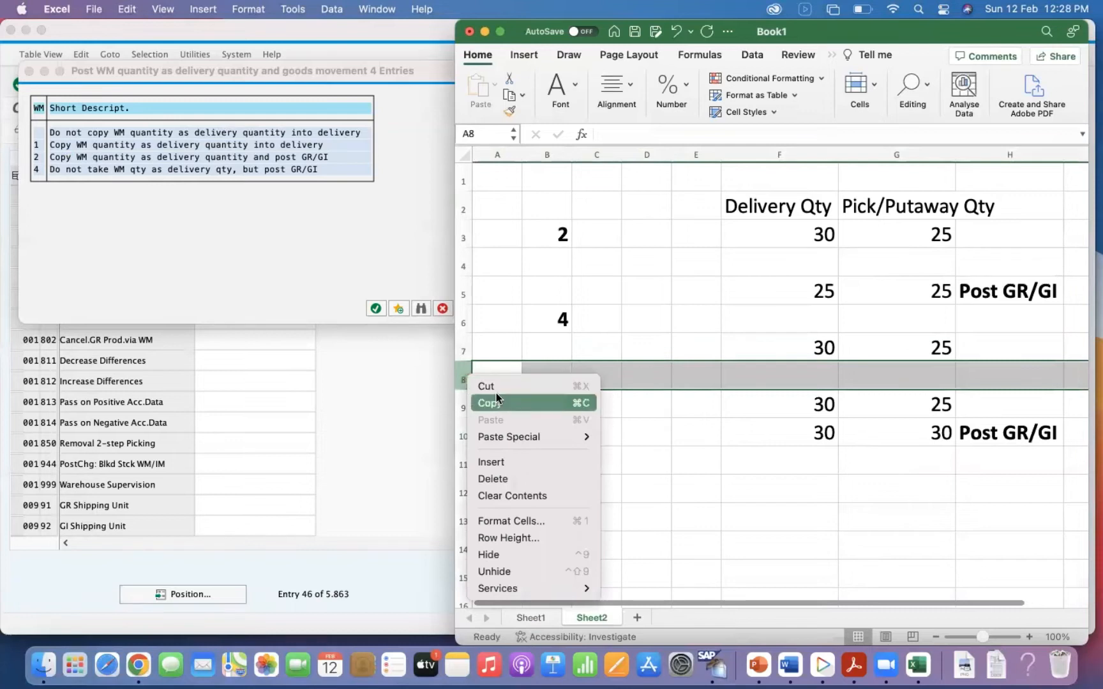
click(505, 479)
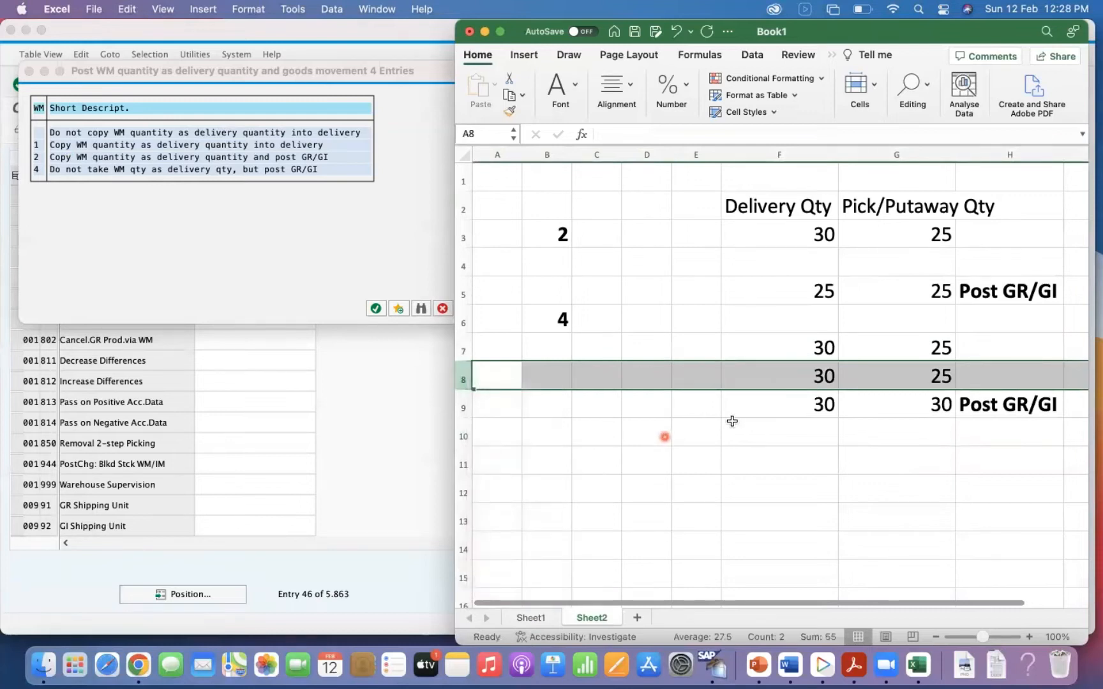
click(667, 434)
drag(564, 231, 996, 284)
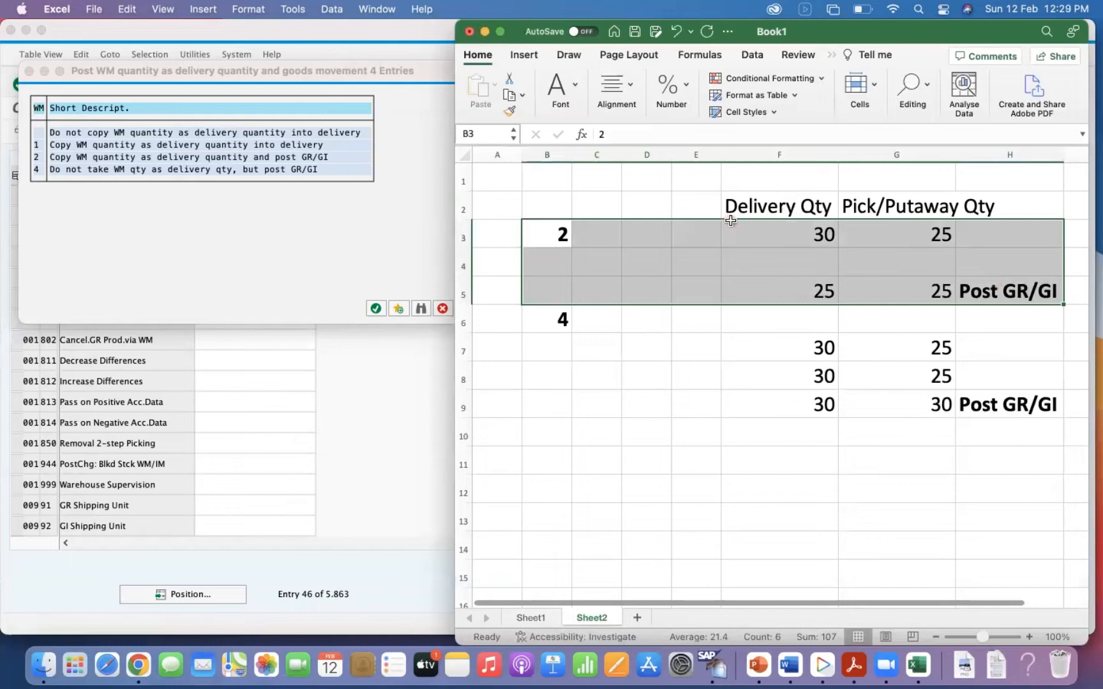
click(465, 265)
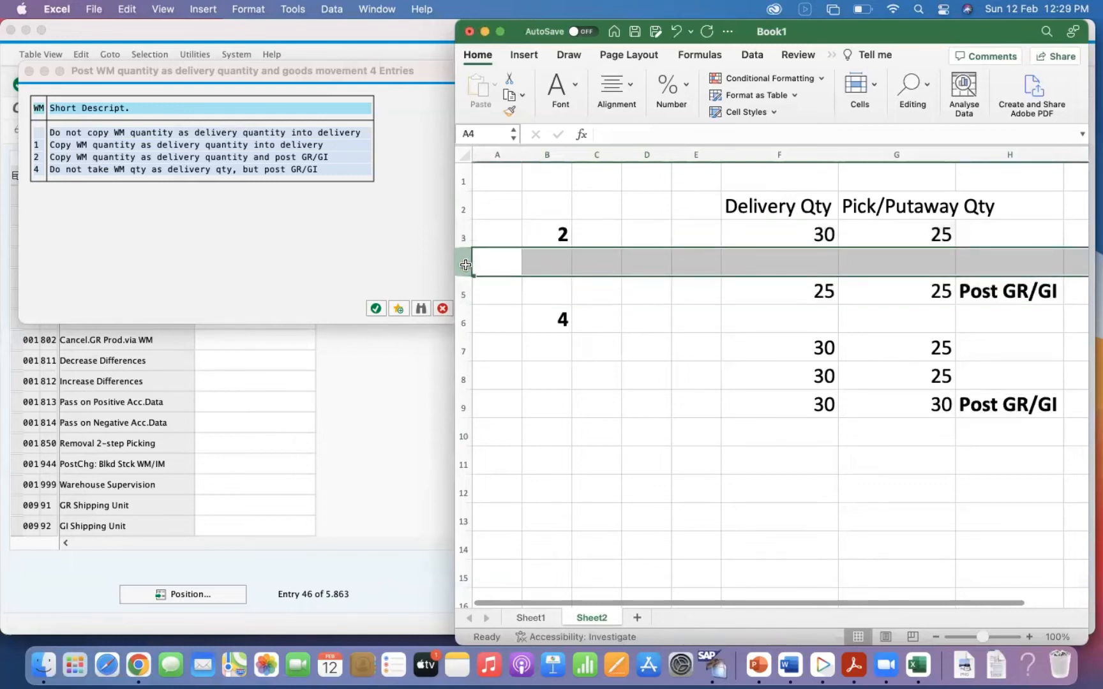
key(super+minus)
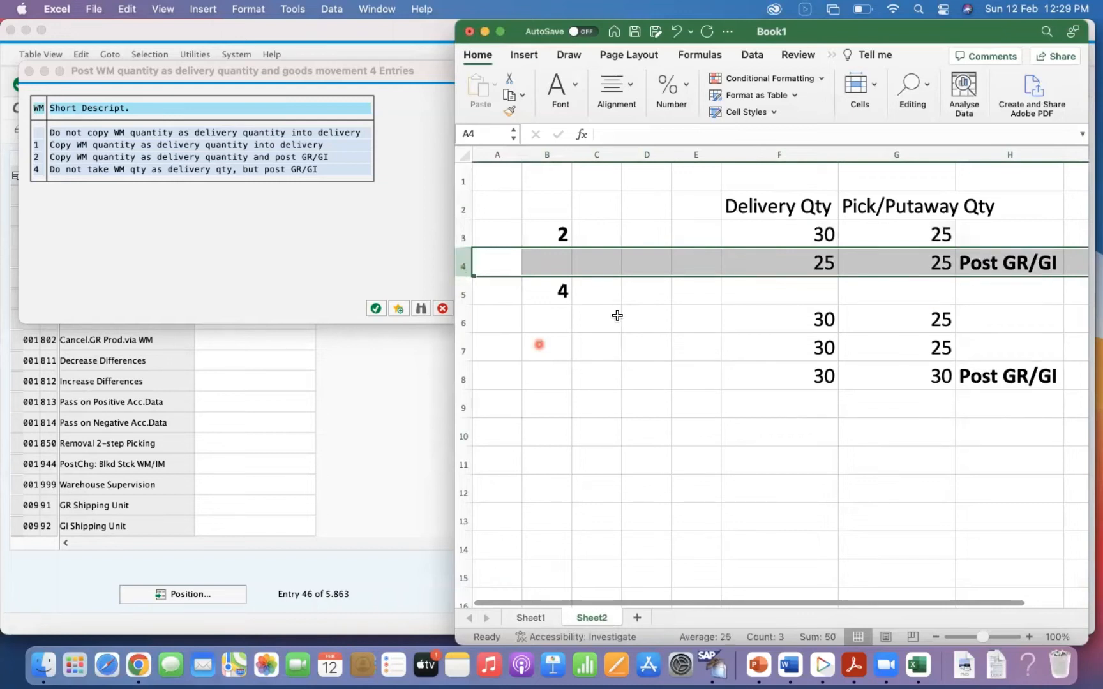
Highlight the option 4 example in B5:H8, then switch to SAP and close the WM quantity posting options list without choosing an entry.
drag(574, 302, 978, 381)
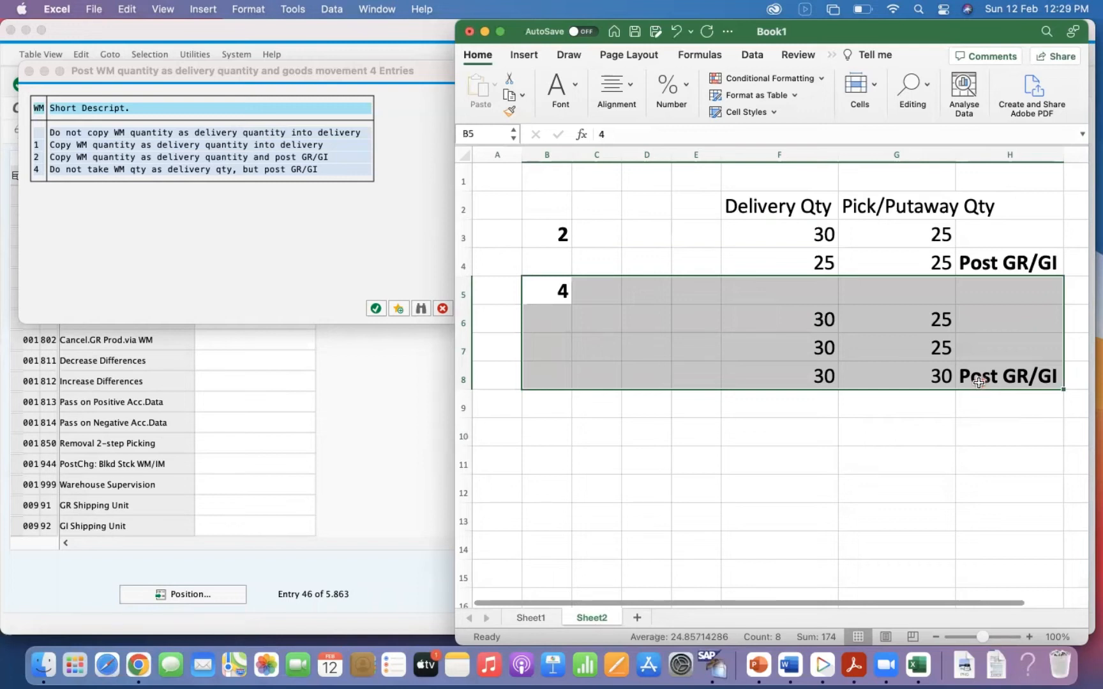
click(323, 285)
click(444, 308)
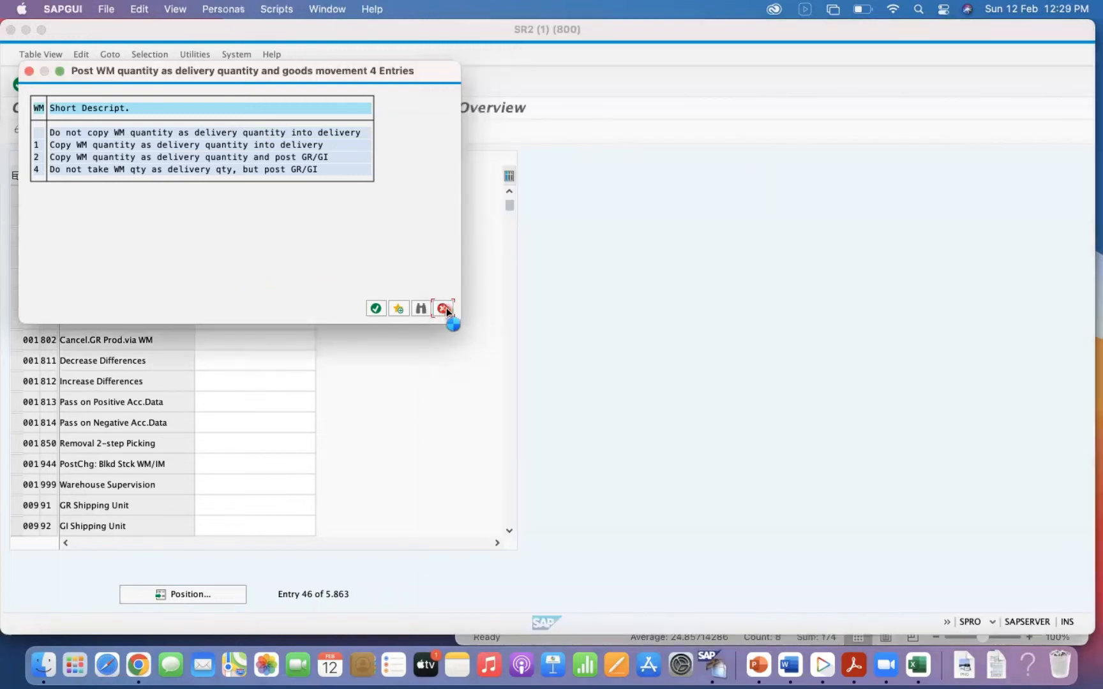
Switch to Excel, show Sheet1 in full screen and highlight the Post Goods Issue row of the process table.
click(908, 673)
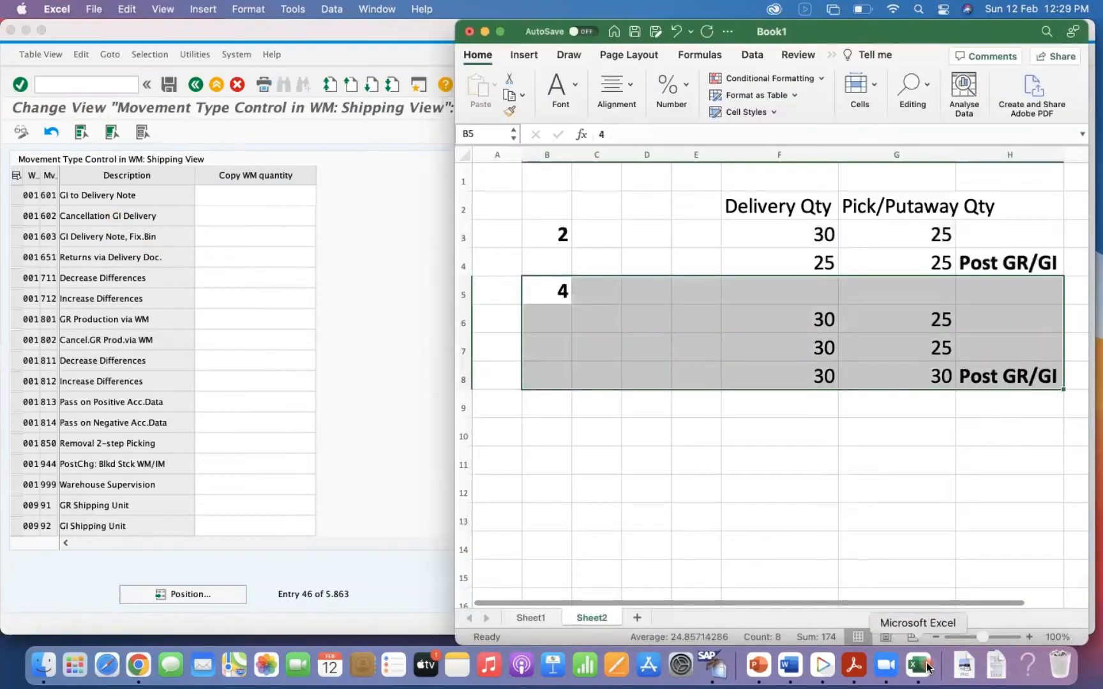
click(530, 619)
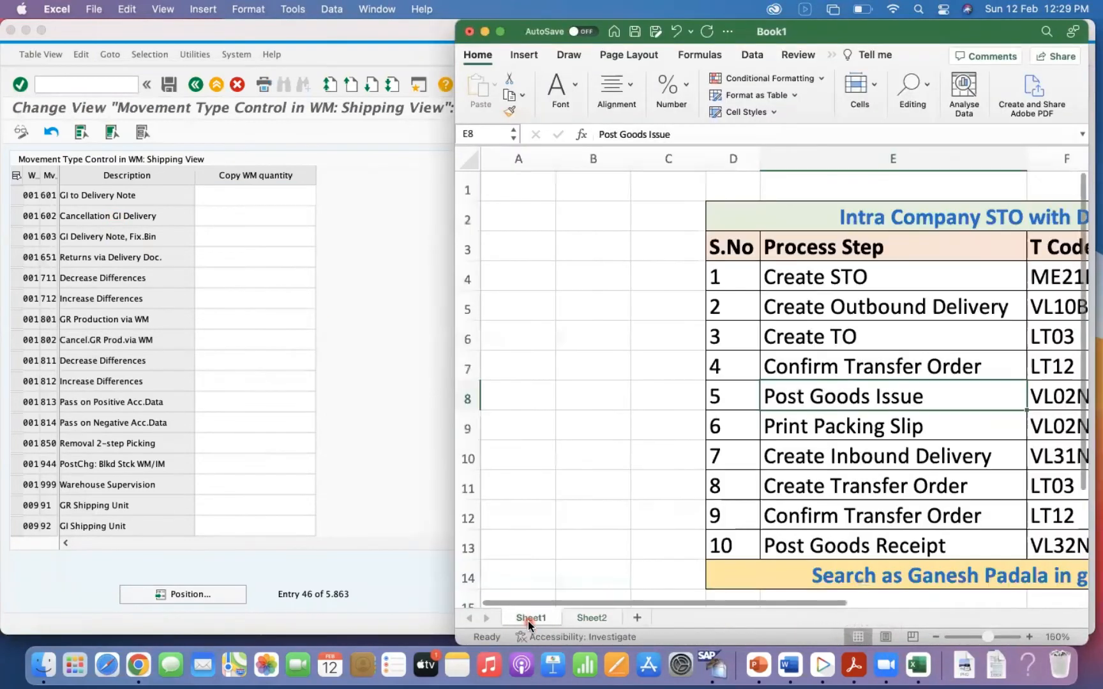
click(500, 33)
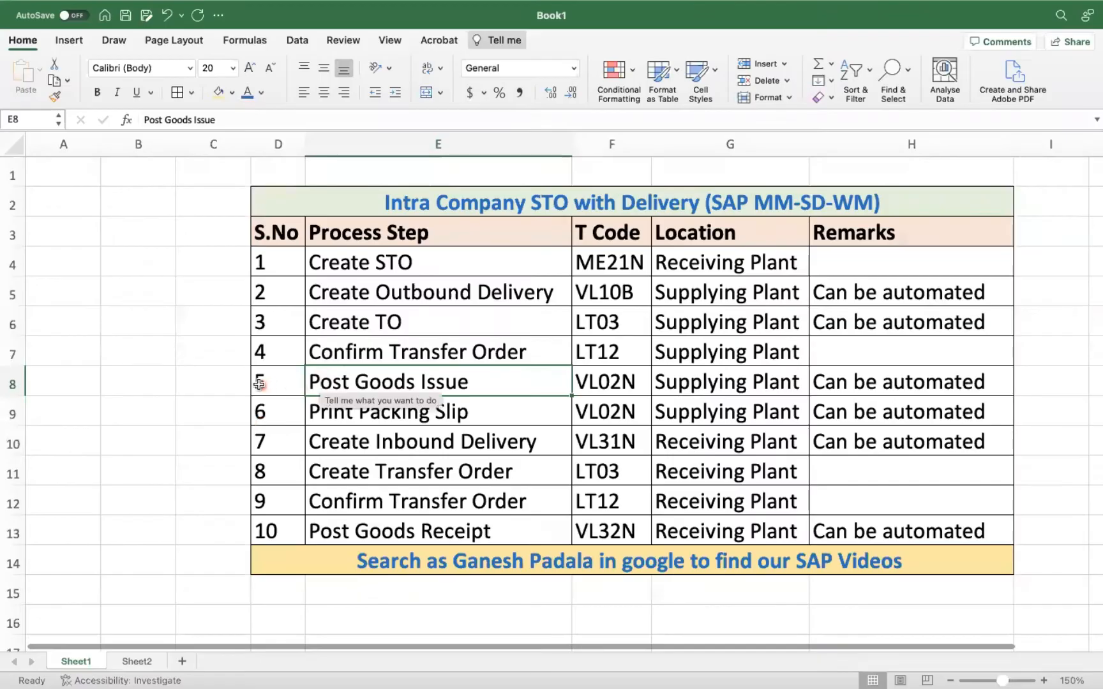
click(12, 385)
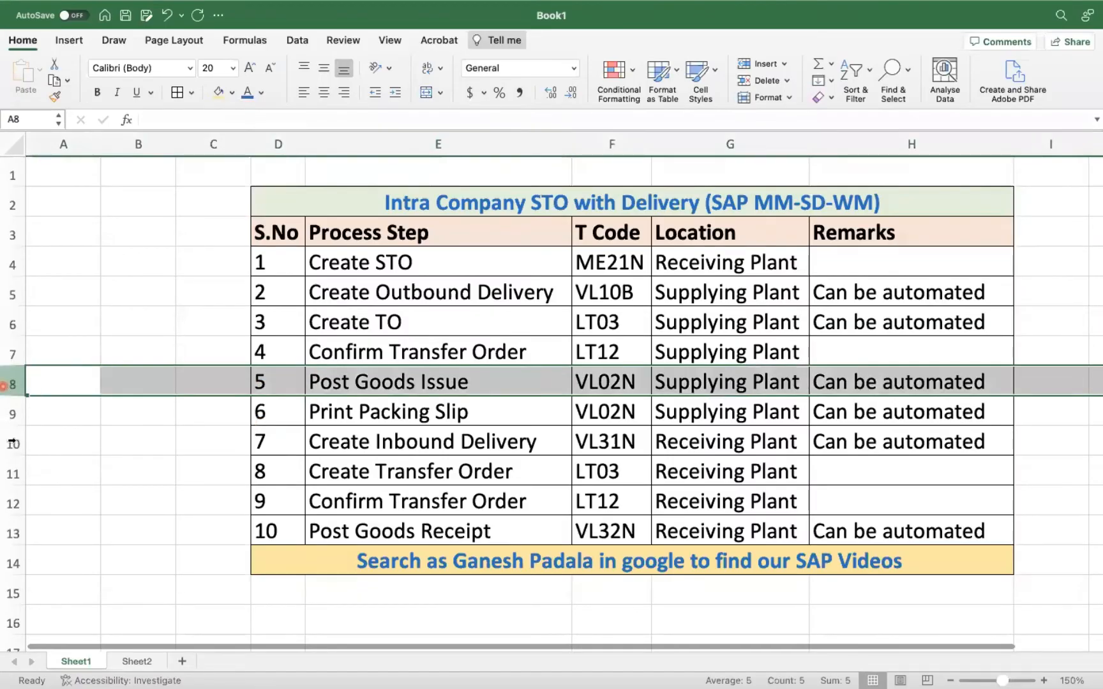
Highlight the Post Goods Receipt row together with Post Goods Issue, select the Print Packing Slip cell and leave full screen.
click(11, 530)
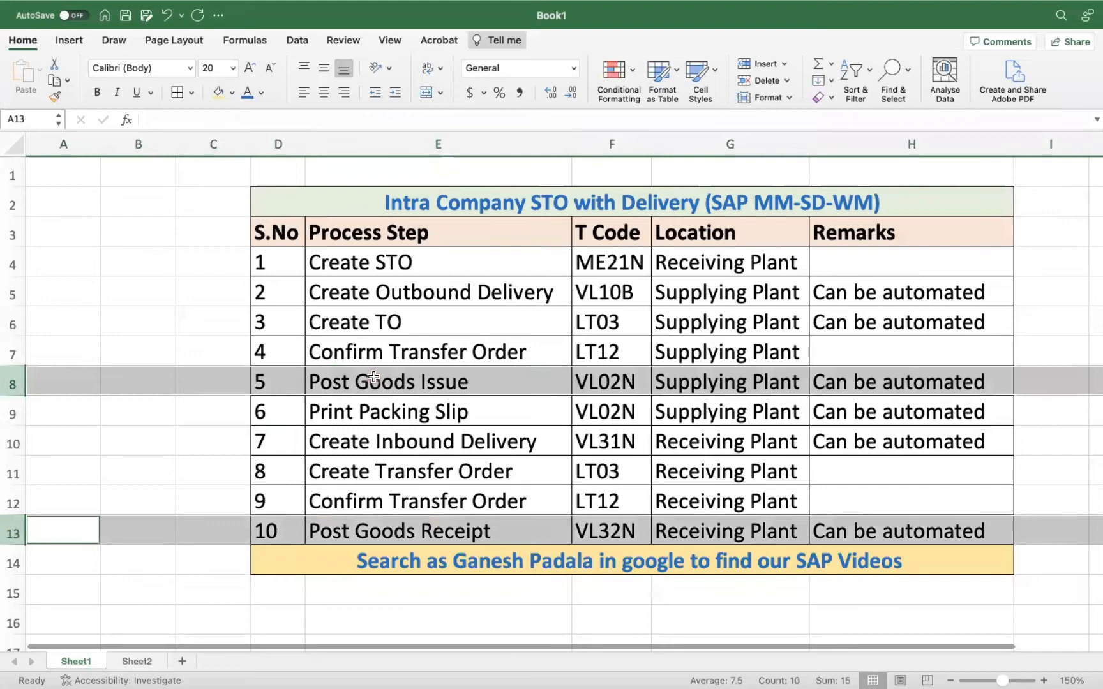
click(386, 411)
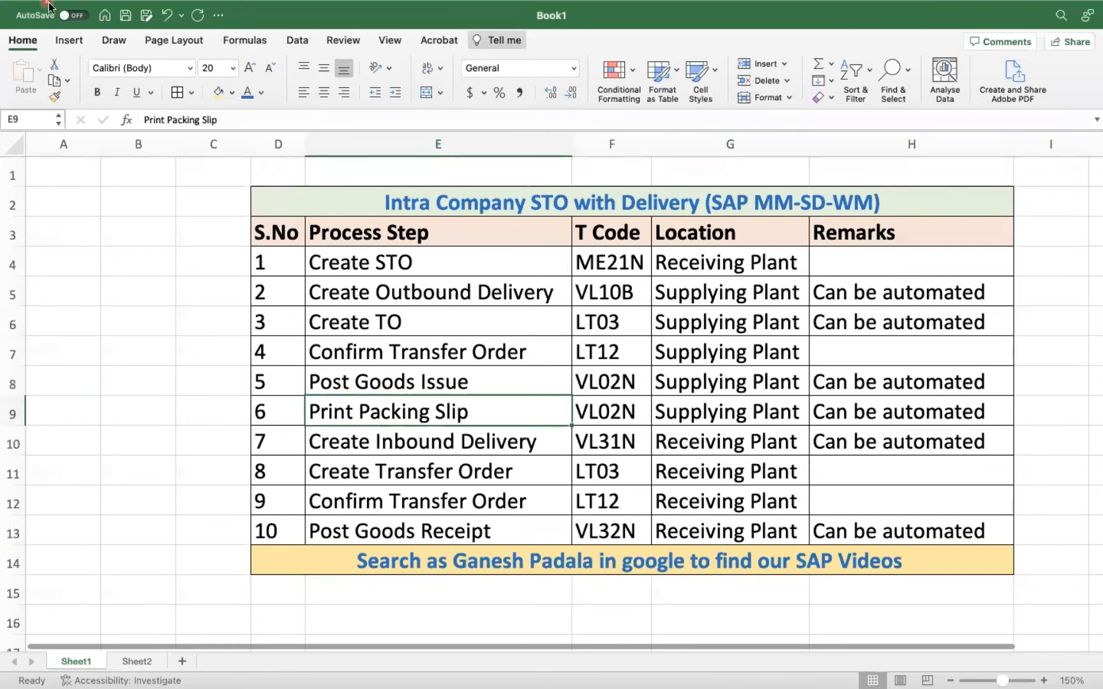
mouse_move(38, 8)
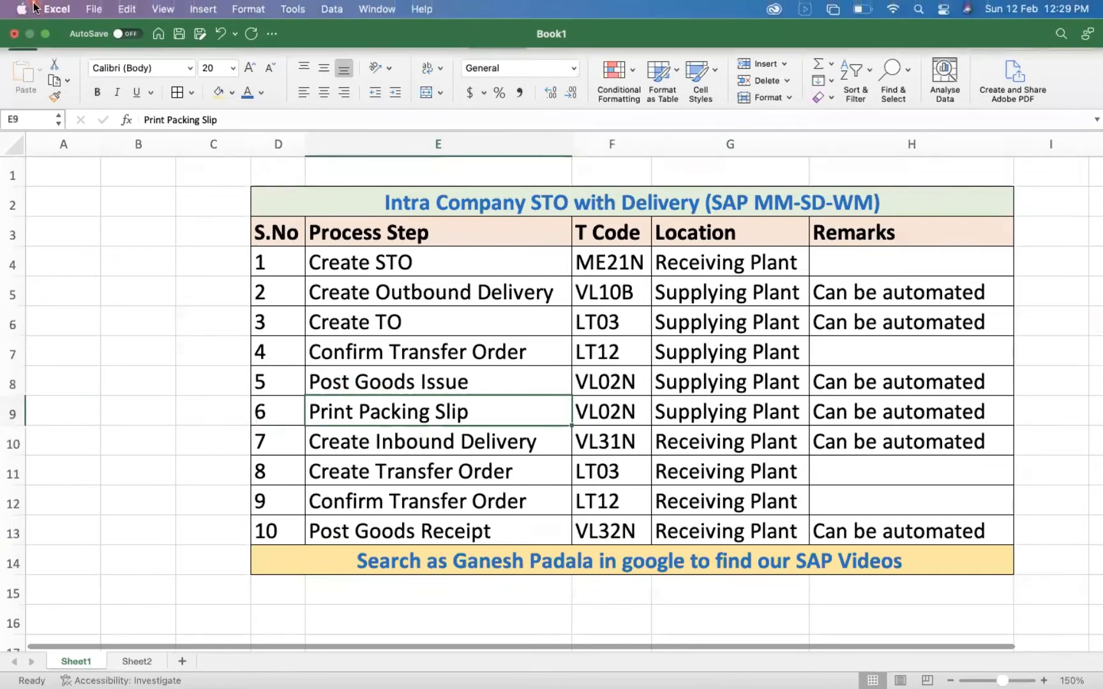
click(45, 34)
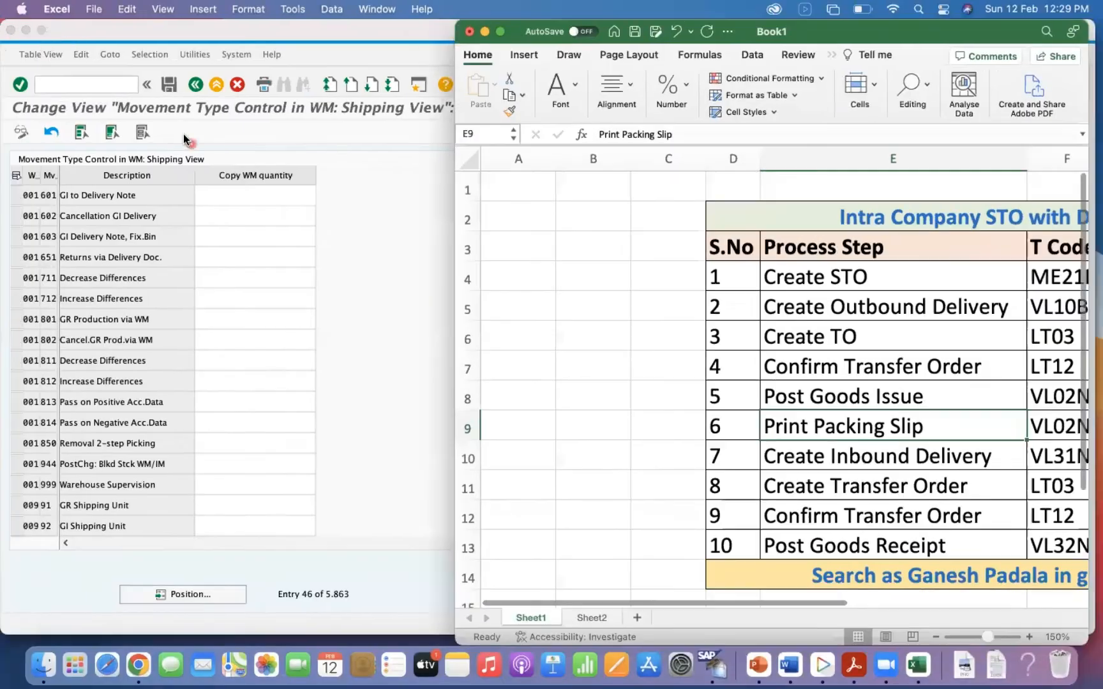
Switch to SAP session SR2 (2) and start transaction NACE for output control.
click(86, 84)
right_click(713, 673)
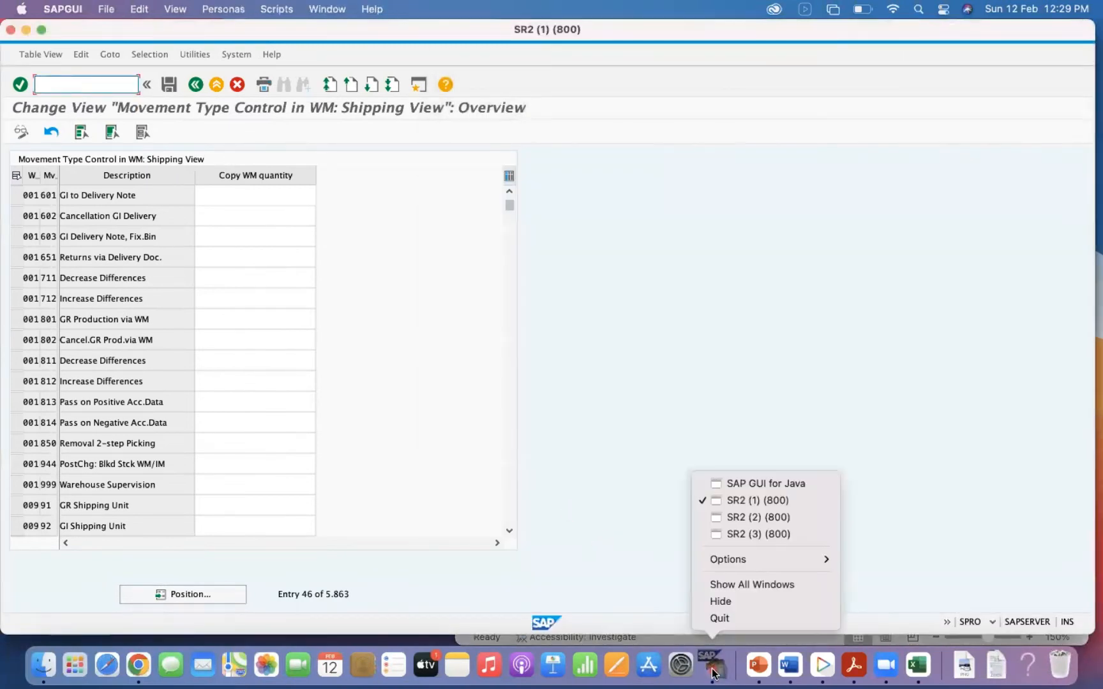
click(759, 534)
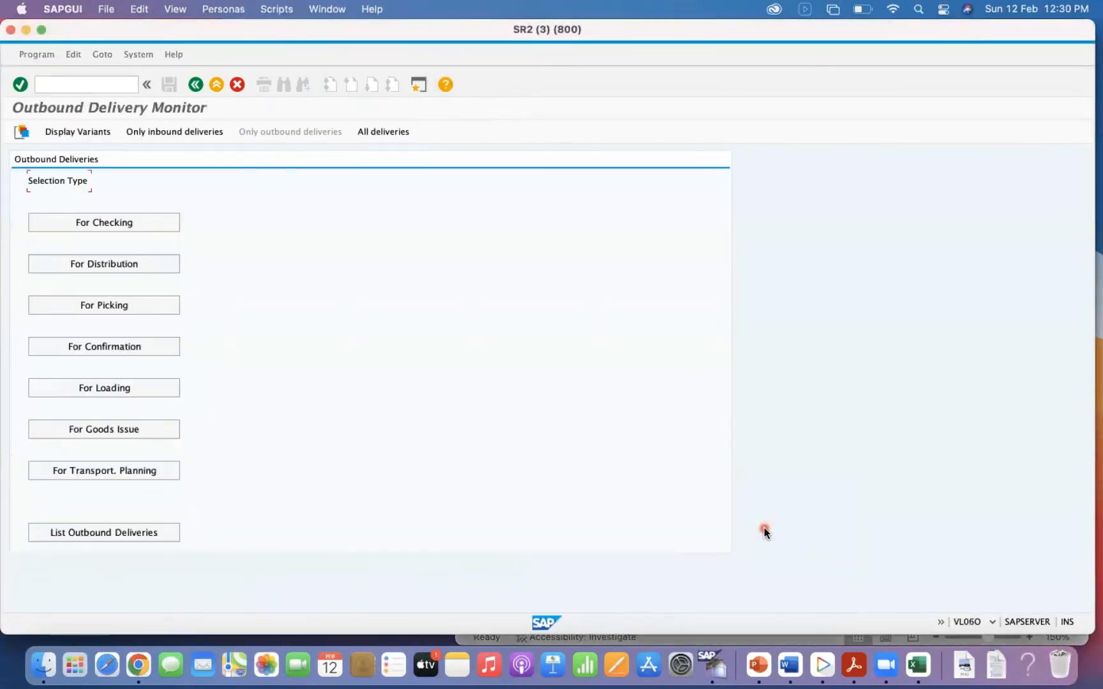
right_click(712, 670)
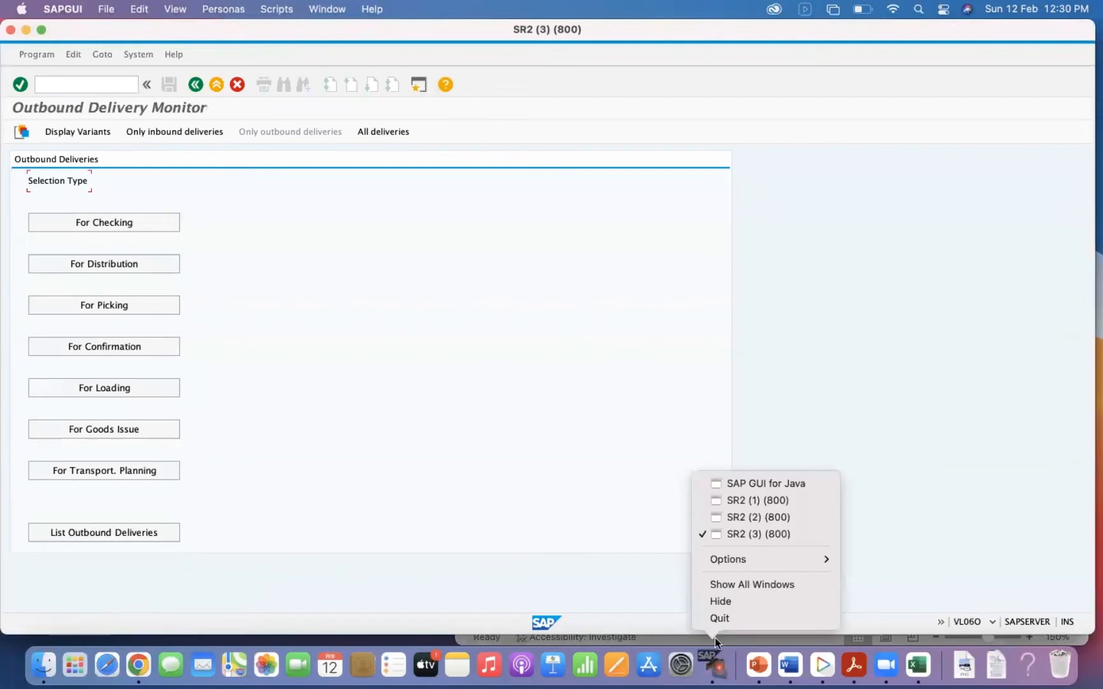
click(760, 518)
click(69, 86)
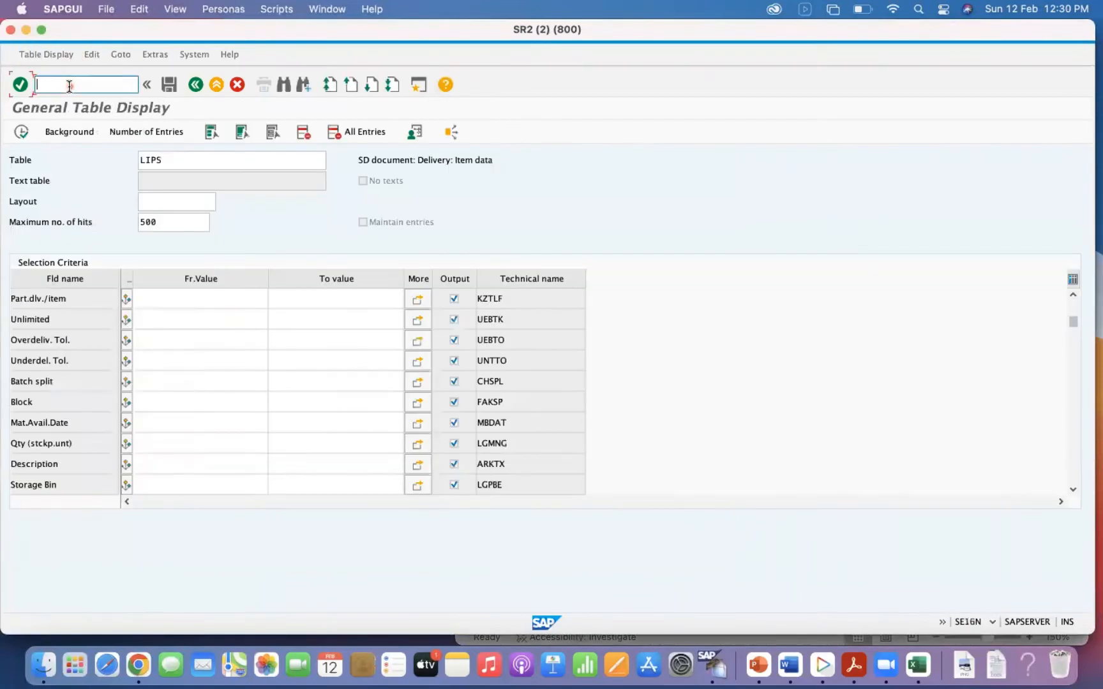
text(/NNACE)
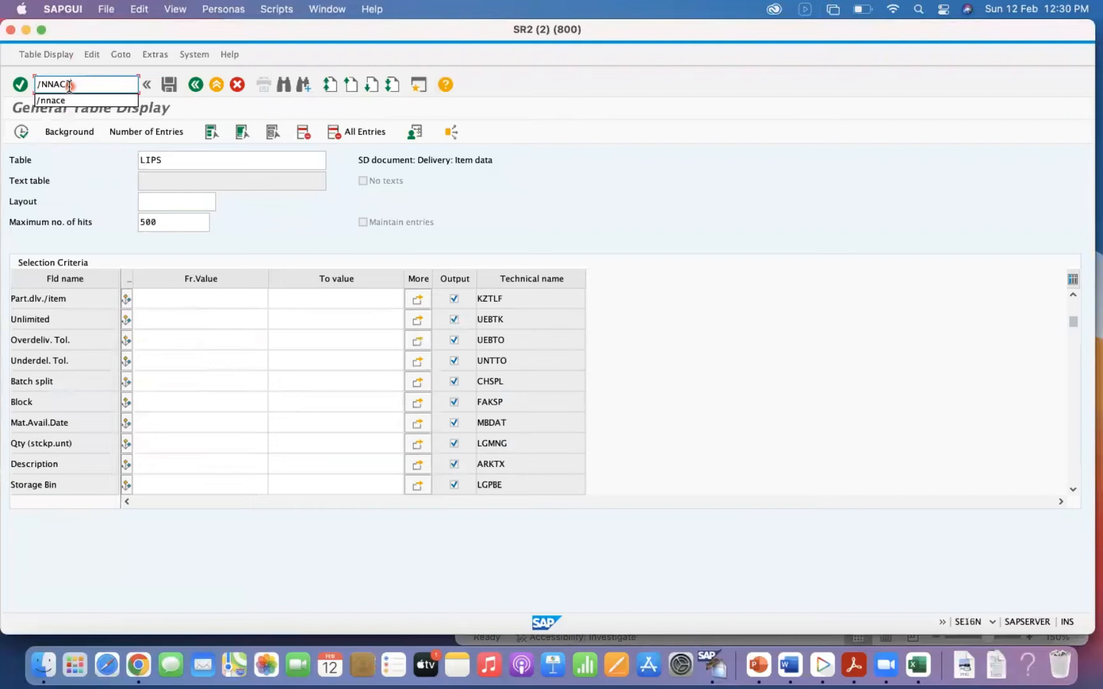
key(Return)
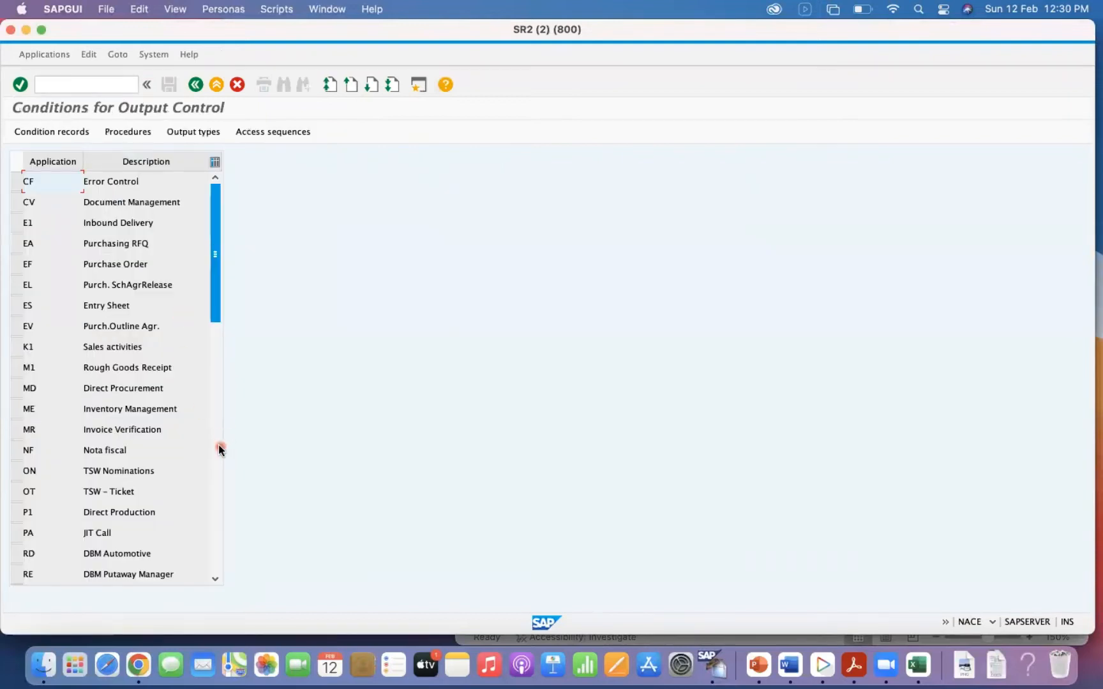
View the condition record selection of delivery note output type ZLDW for application V2 Shipping and return to the application list.
scroll(219, 445, down, 10)
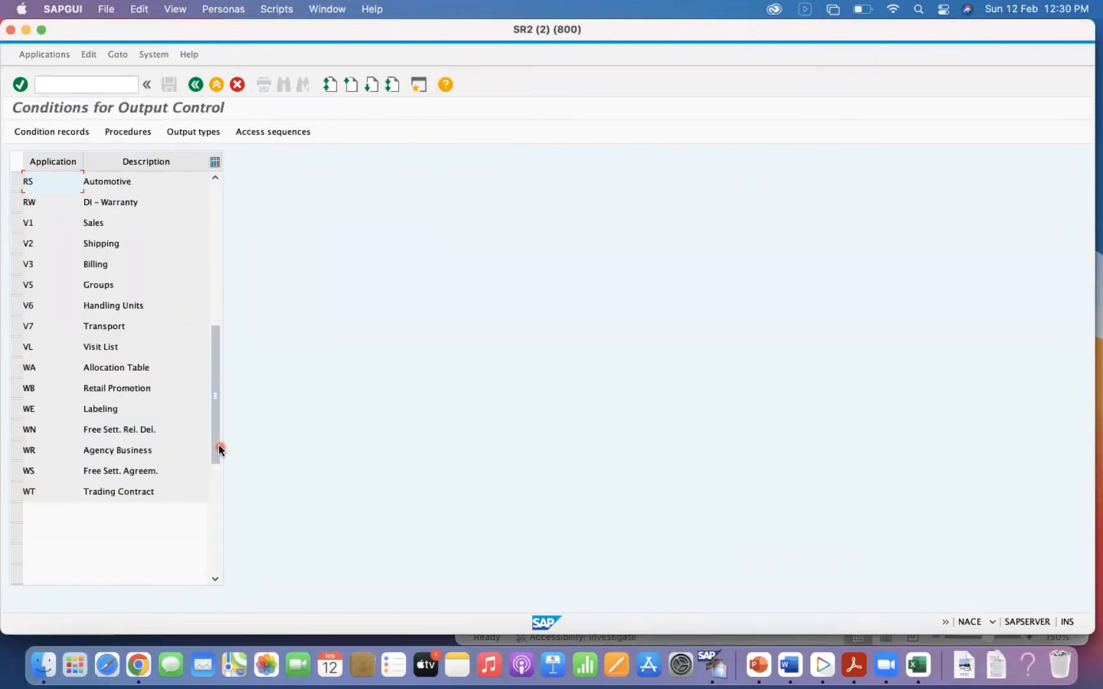
click(16, 244)
click(52, 132)
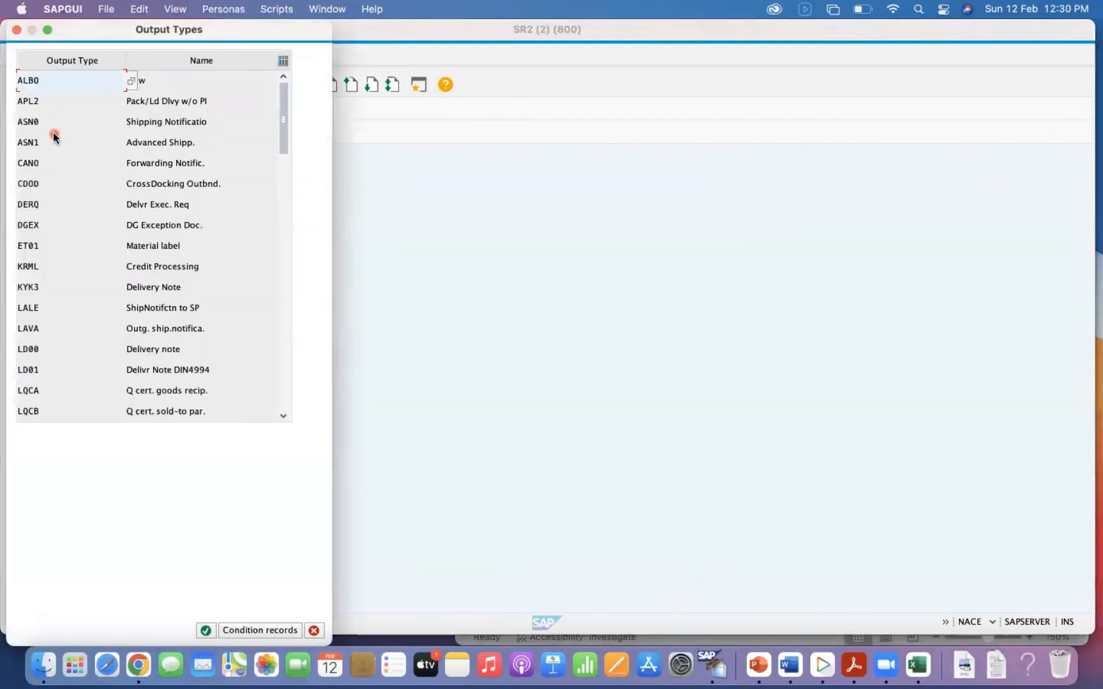
click(283, 310)
click(283, 309)
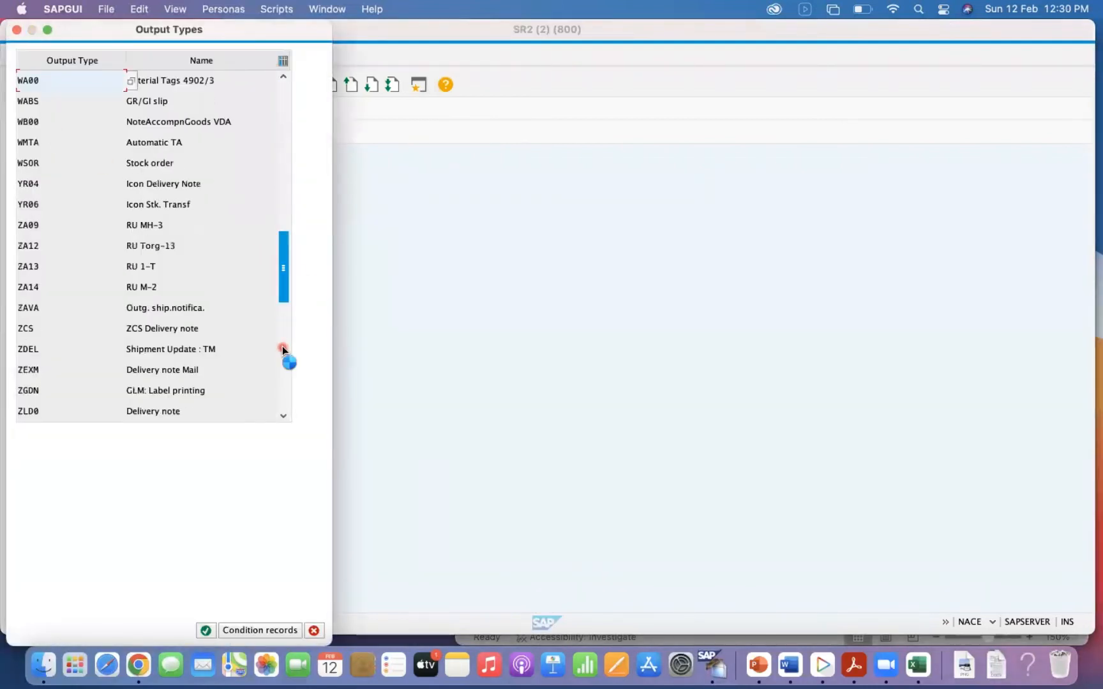
click(283, 368)
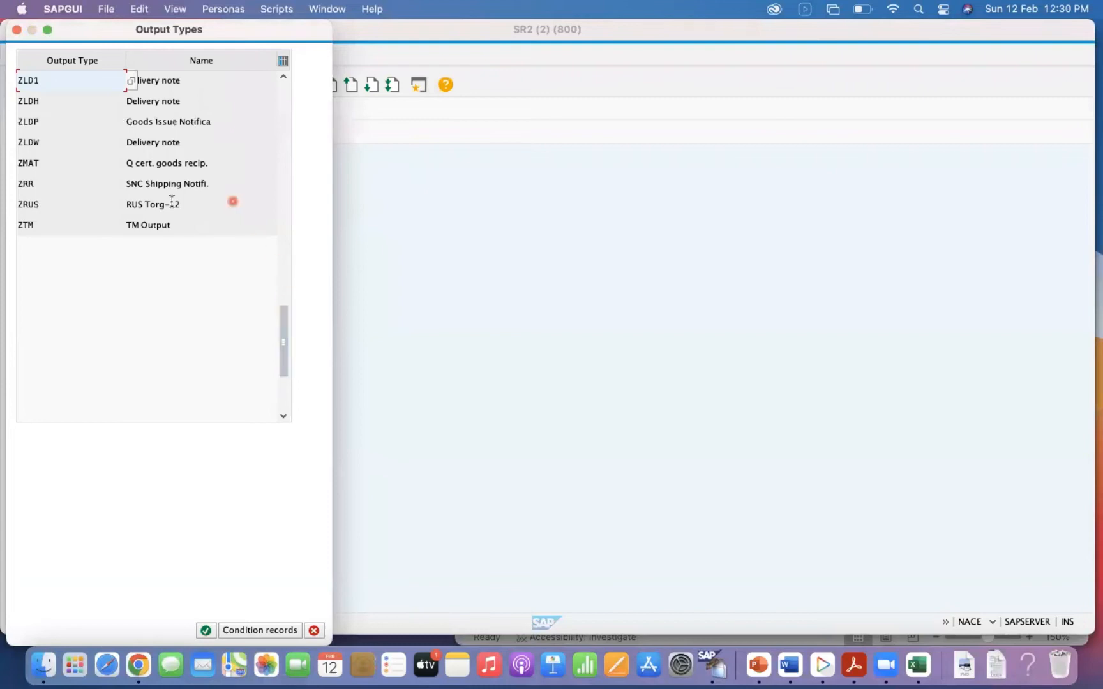
double_click(33, 143)
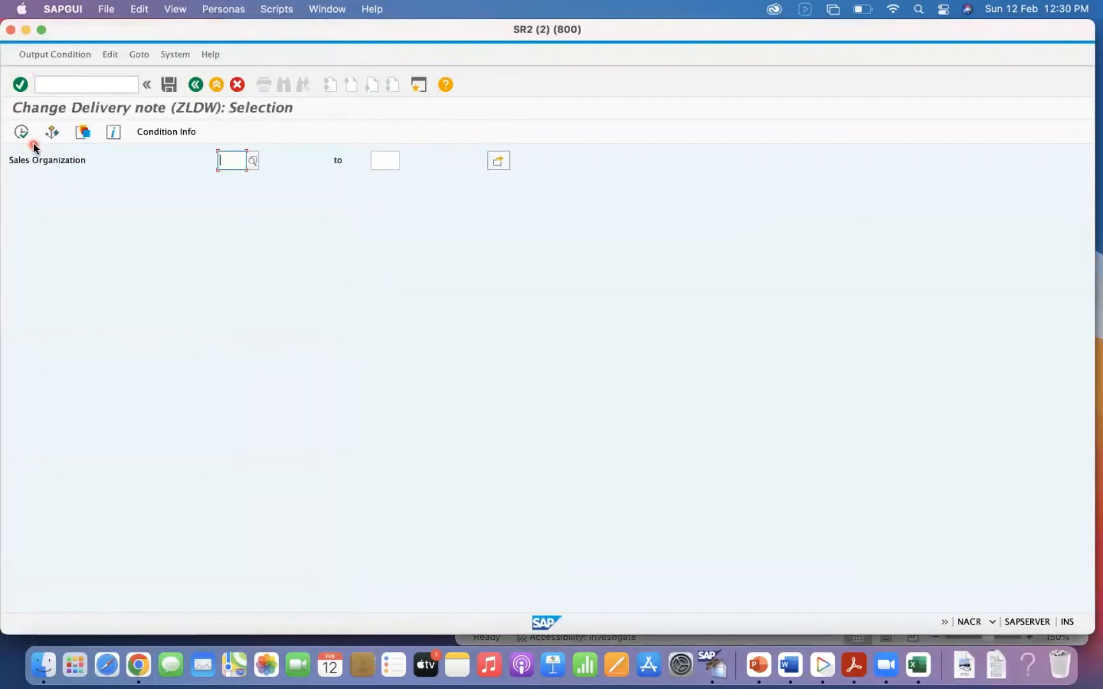
click(196, 84)
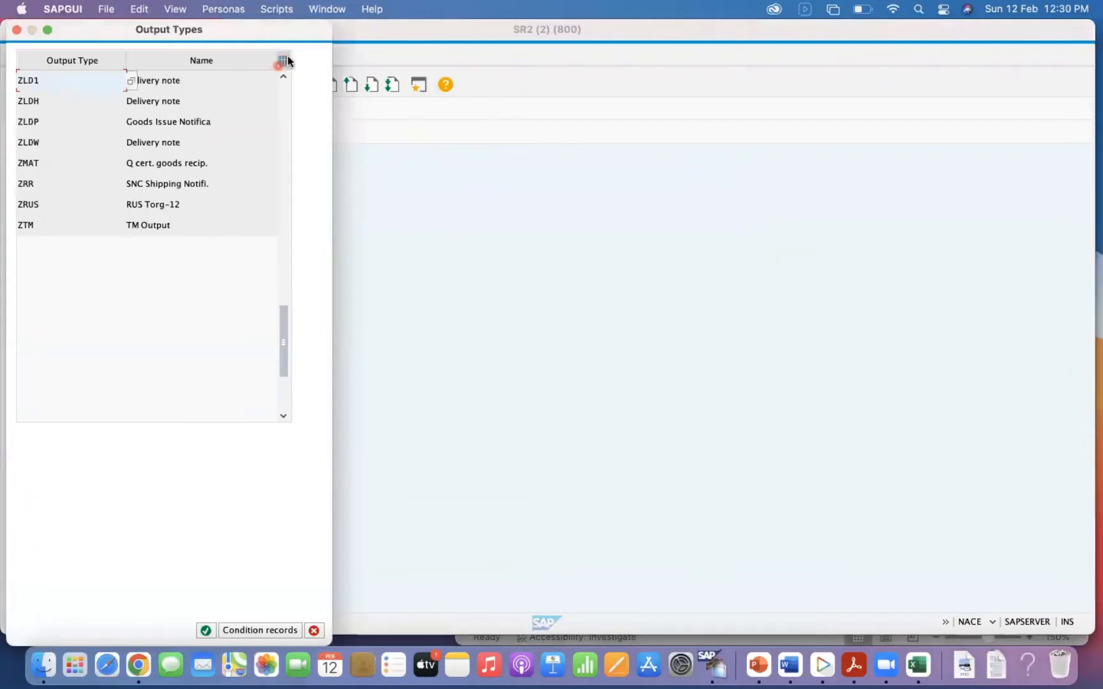
click(16, 29)
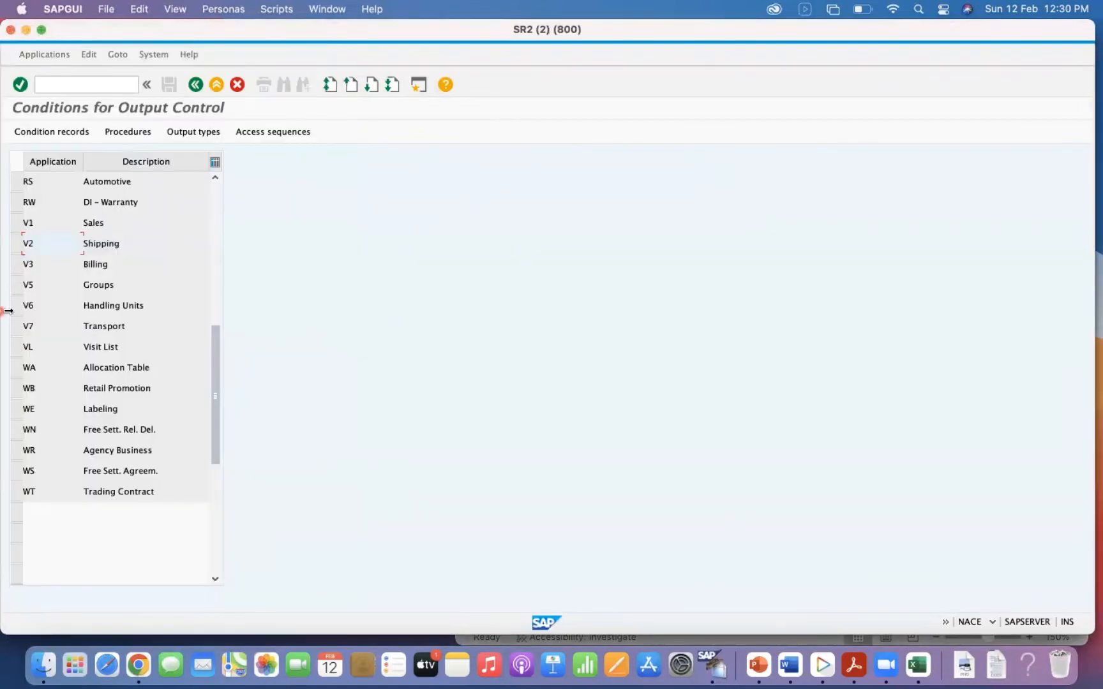
Open the output procedures of application V2 and display the control steps of V10000 Header Output.
click(128, 132)
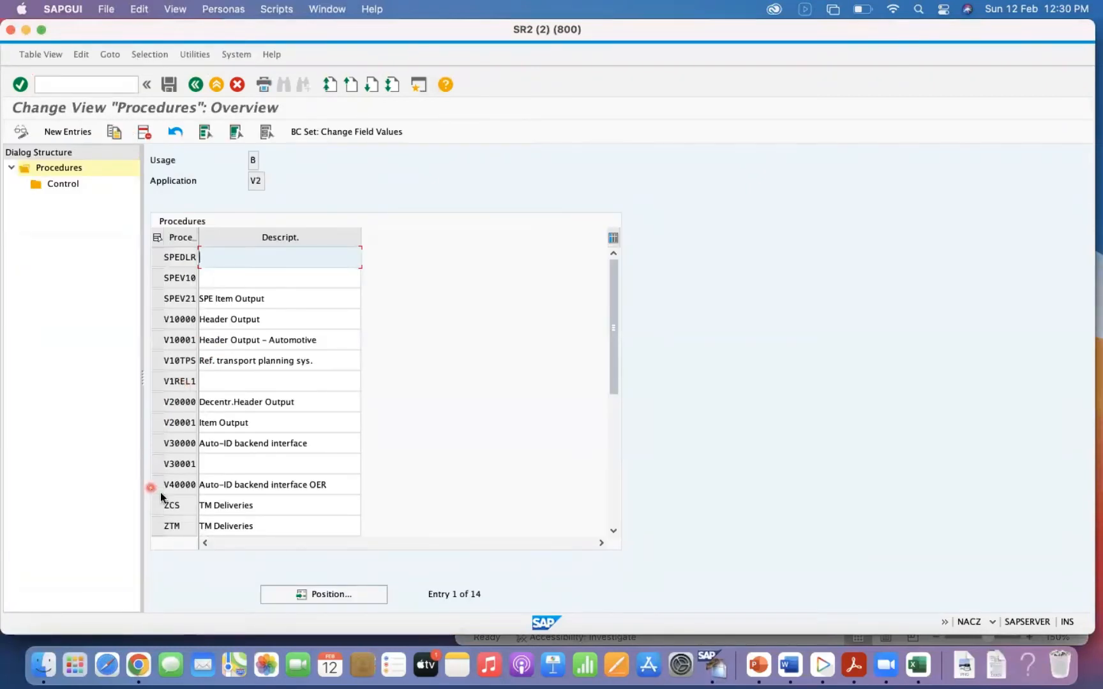
click(157, 343)
click(155, 326)
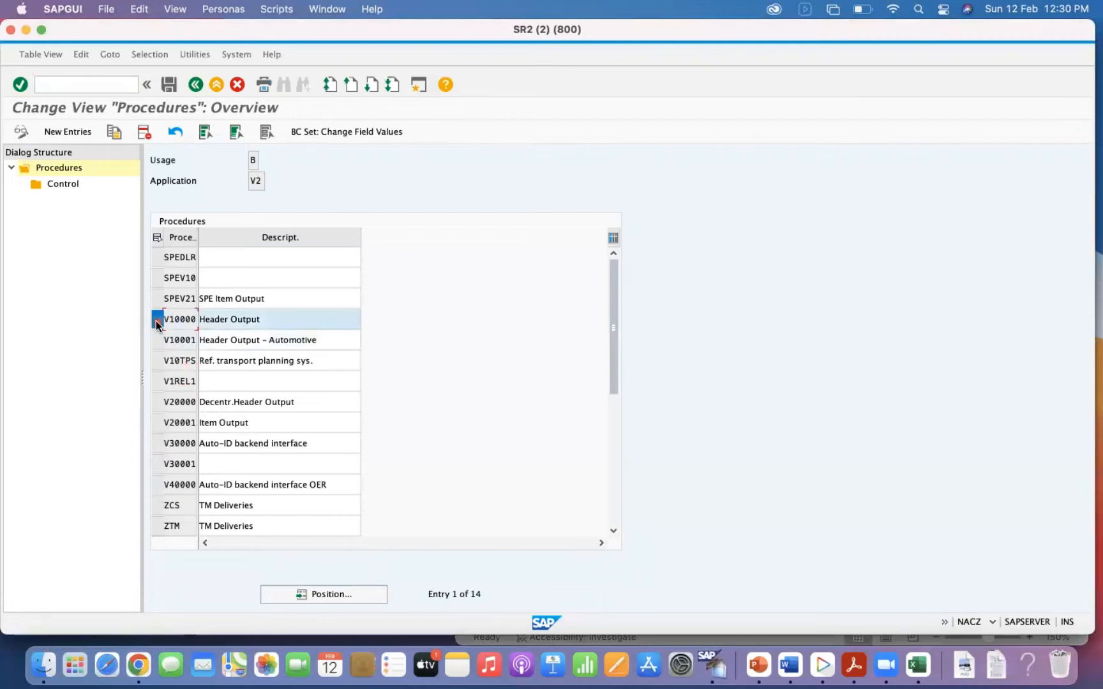
double_click(69, 185)
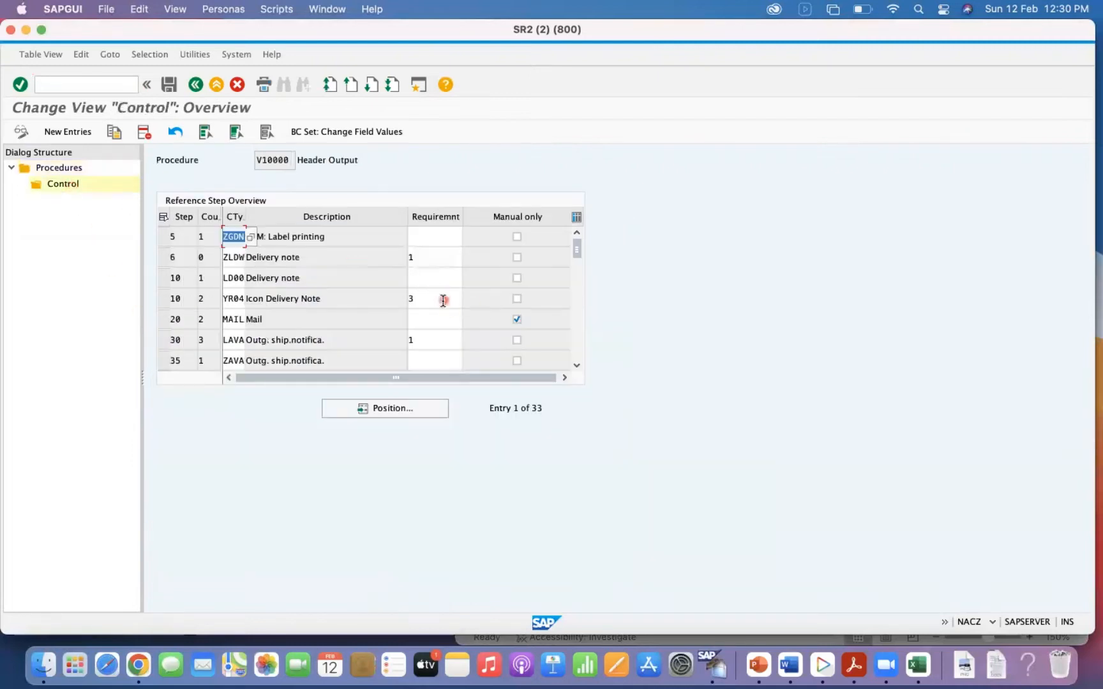
List the requirement routines for the ZLDW delivery note step, mark routine 1 Delivery GI posted and move the list off the table.
click(439, 259)
click(468, 258)
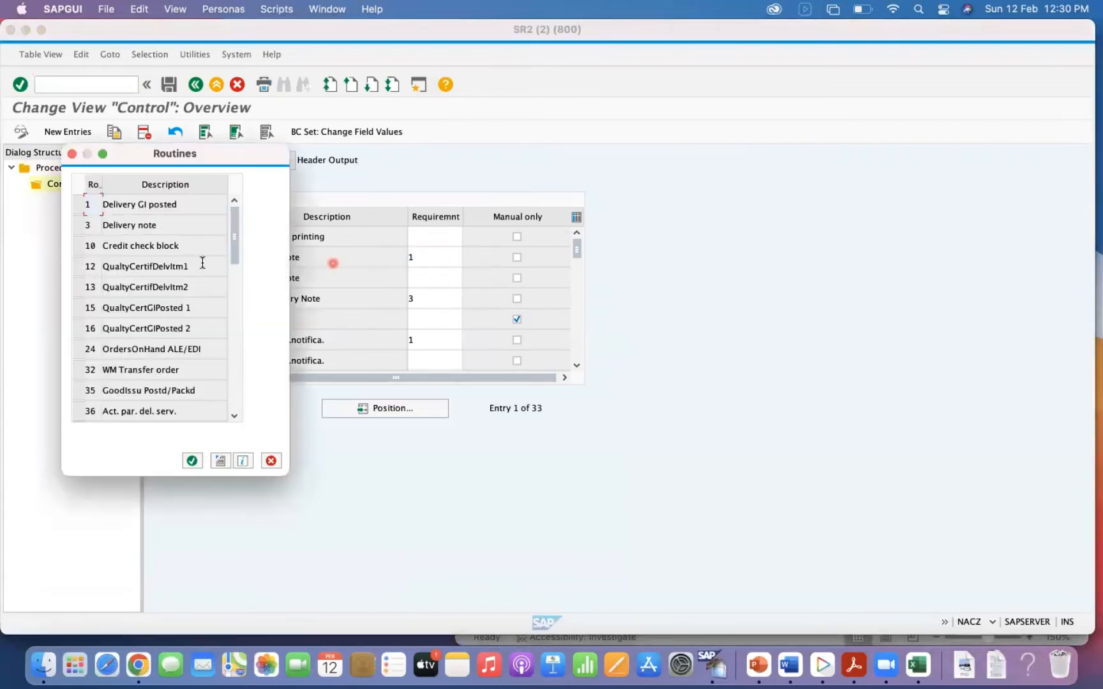
click(79, 205)
drag(205, 162, 772, 212)
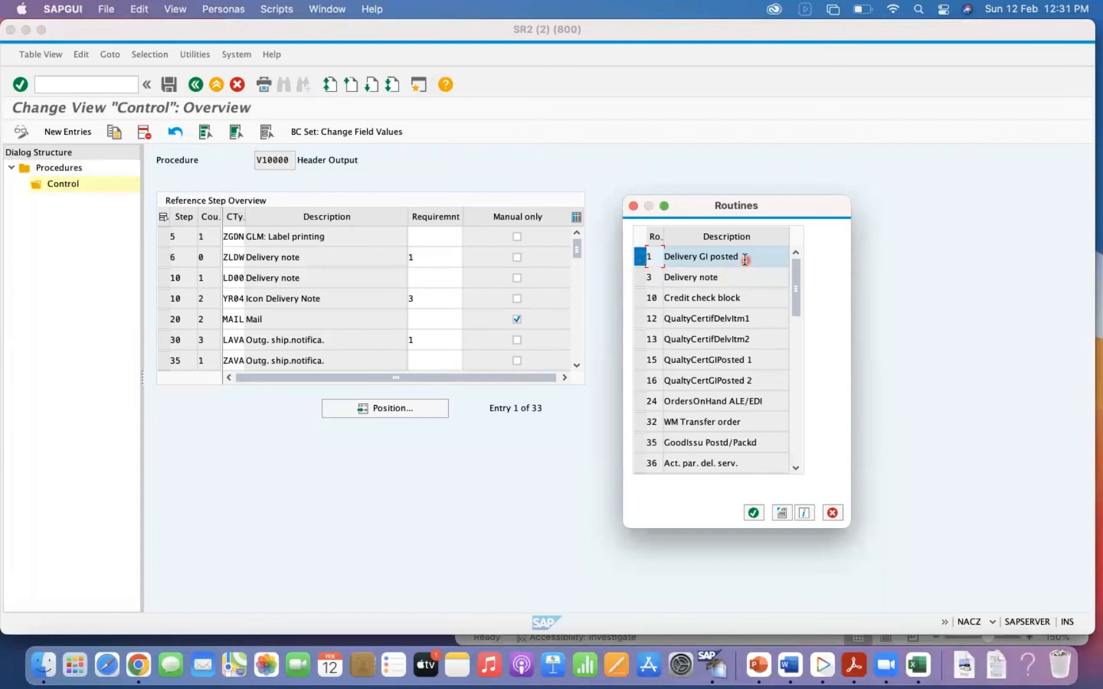
Close the routine list, mark the ZLDW delivery note step and return to the output control application list.
click(633, 205)
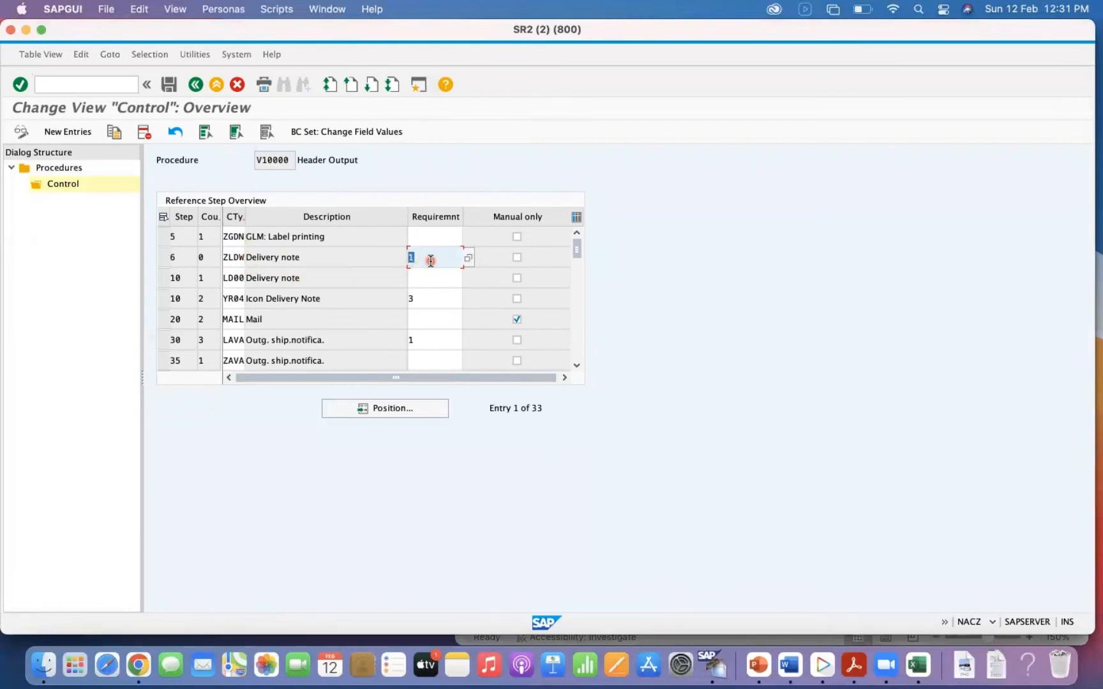
click(164, 257)
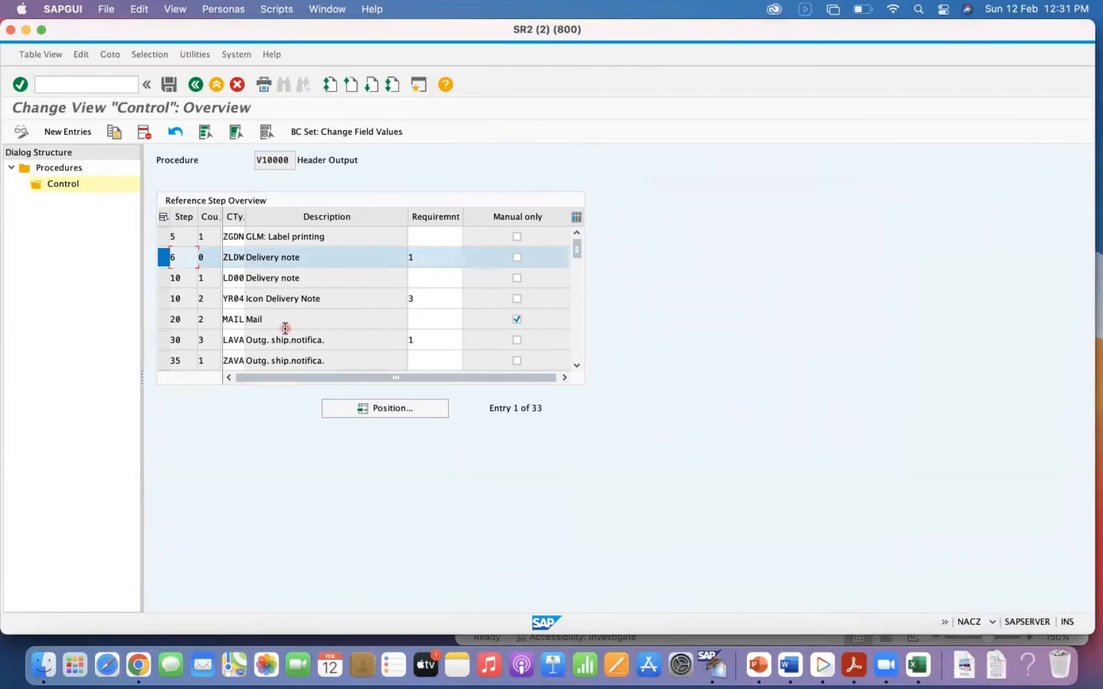
click(195, 85)
click(194, 86)
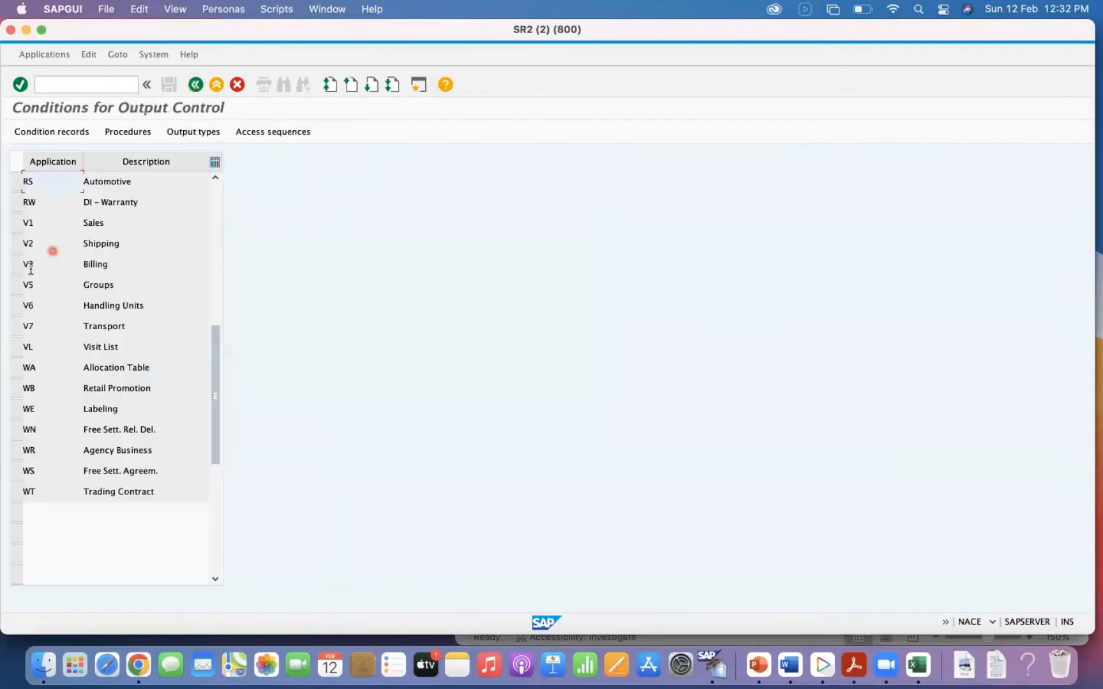
Open the condition record selection of output type KYK3 Delivery Note for application V2 Shipping.
click(18, 243)
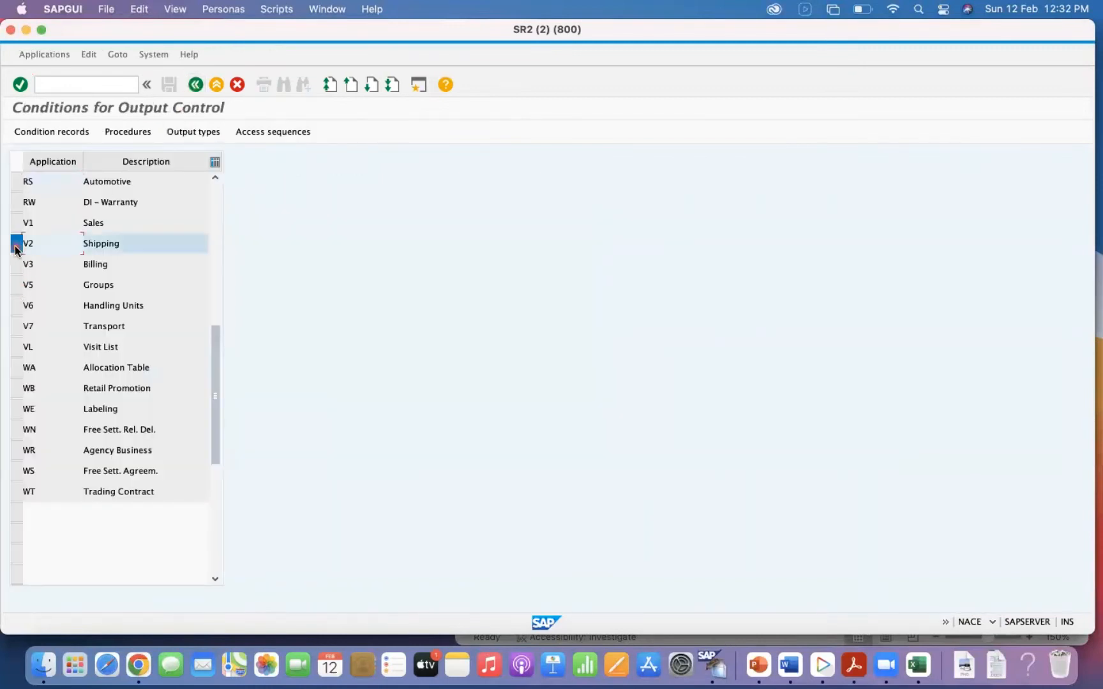
click(41, 133)
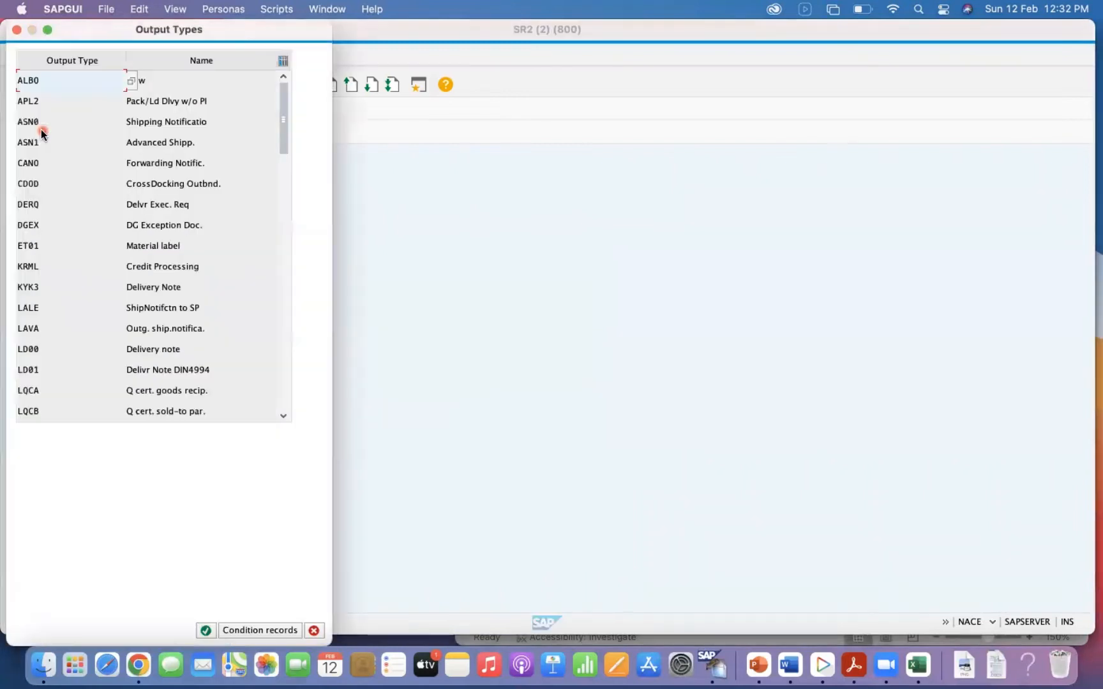
click(152, 288)
click(152, 288)
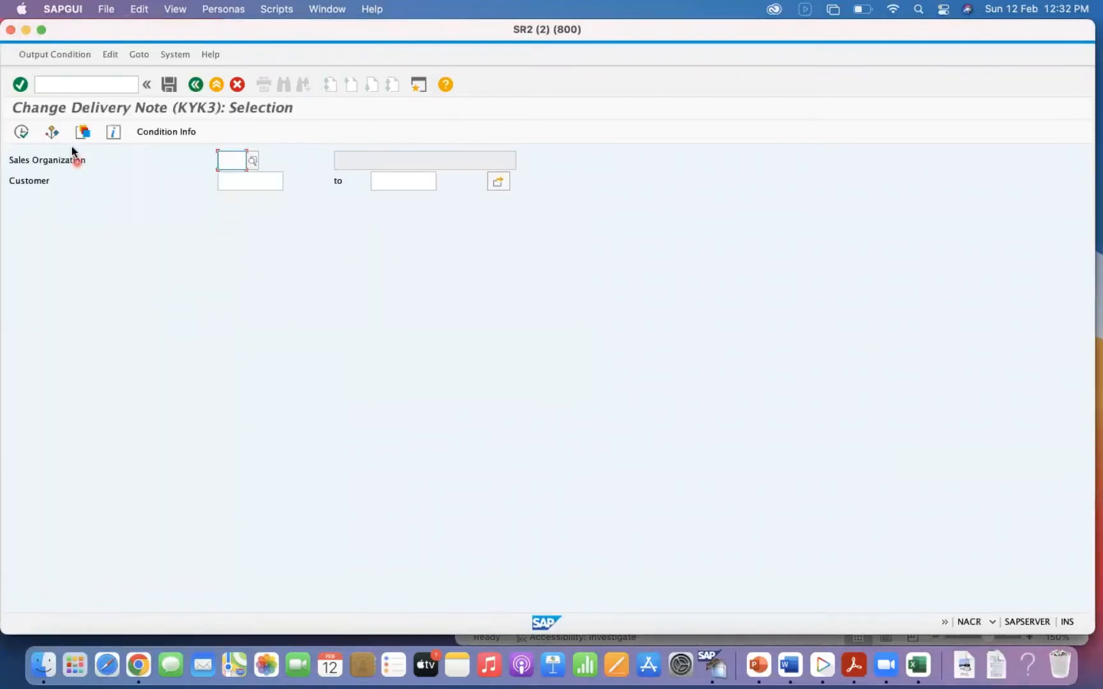
Display the KYK3 condition records for sales organization 1000 and enter the customer column of the record table.
text(00)
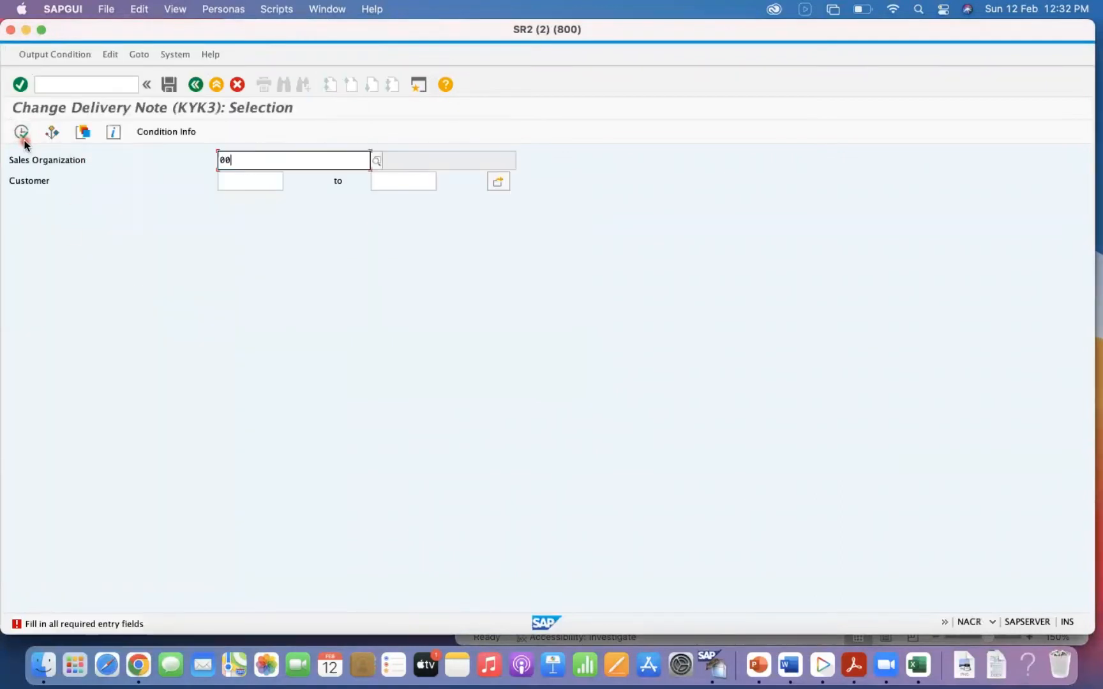
key(BackSpace)
key(BackSpace)
text(10000)
key(BackSpace)
click(234, 179)
click(21, 132)
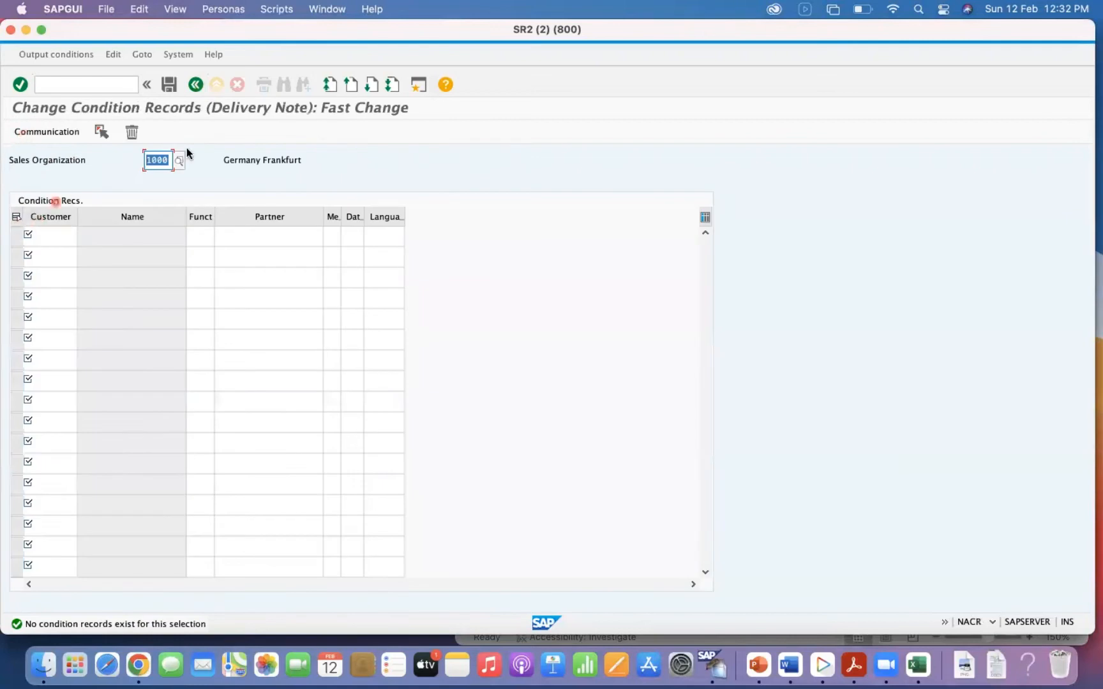
click(39, 134)
click(48, 239)
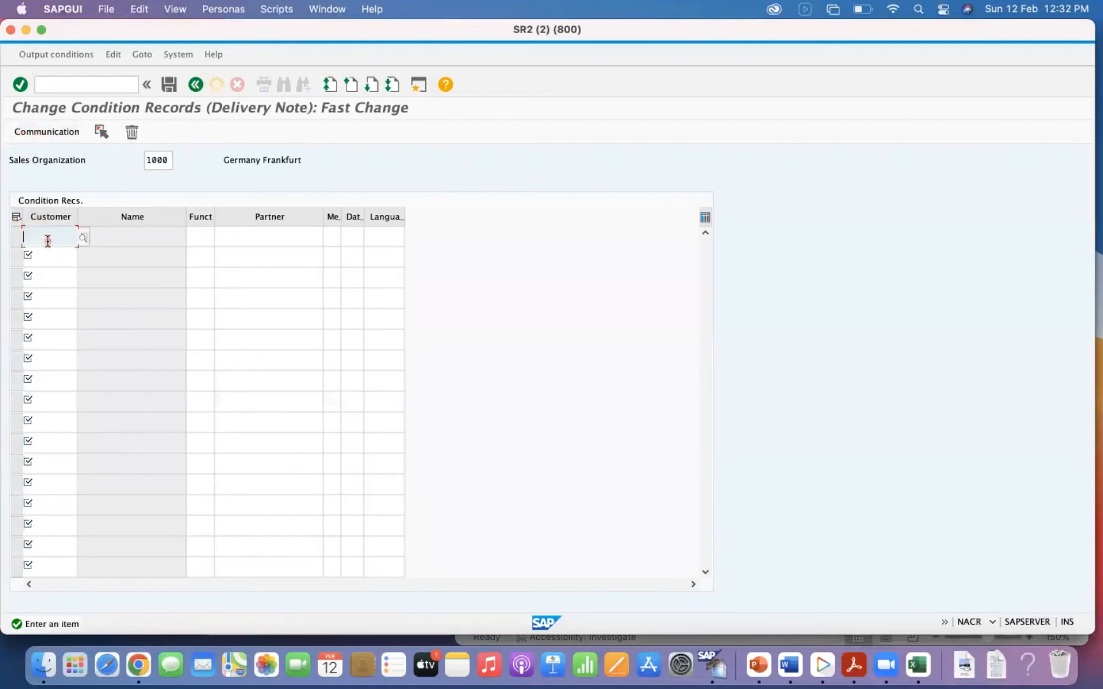
Change the output type to SHOR Shipping Order and display its condition records for shipping point 0001.
click(196, 84)
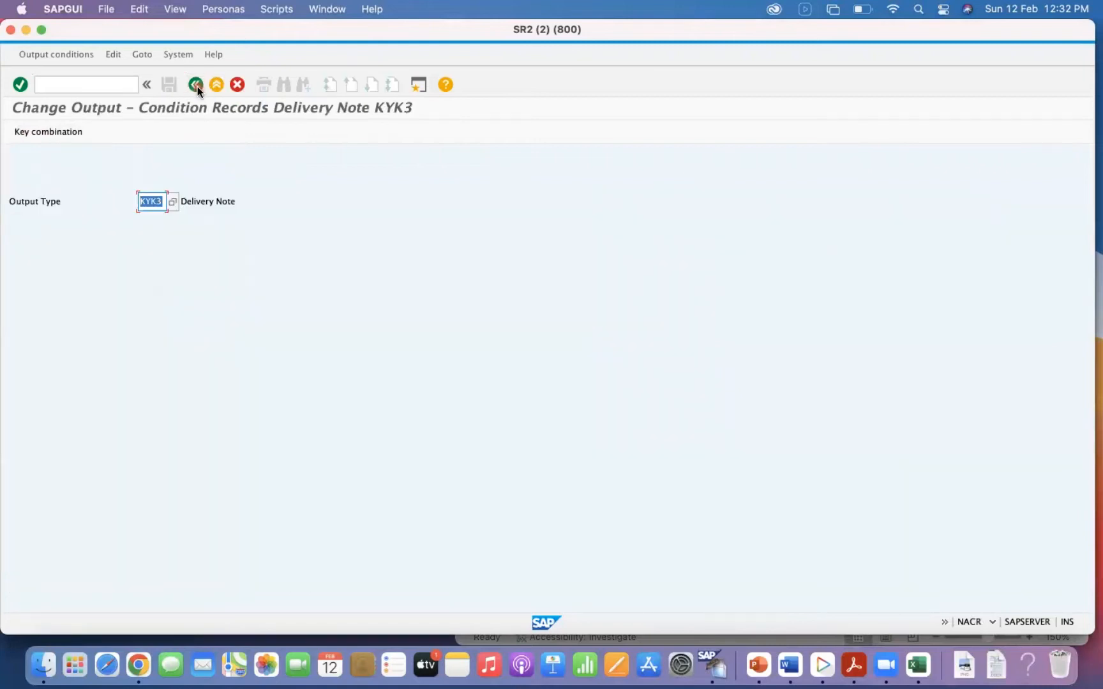
click(171, 202)
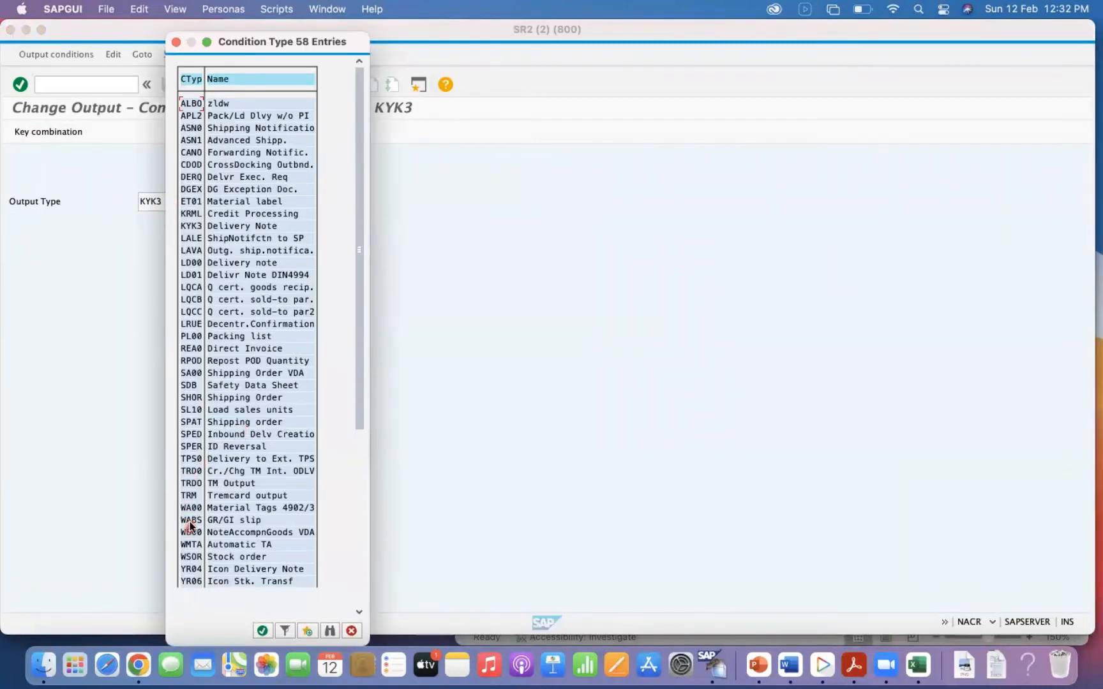
double_click(191, 397)
click(30, 136)
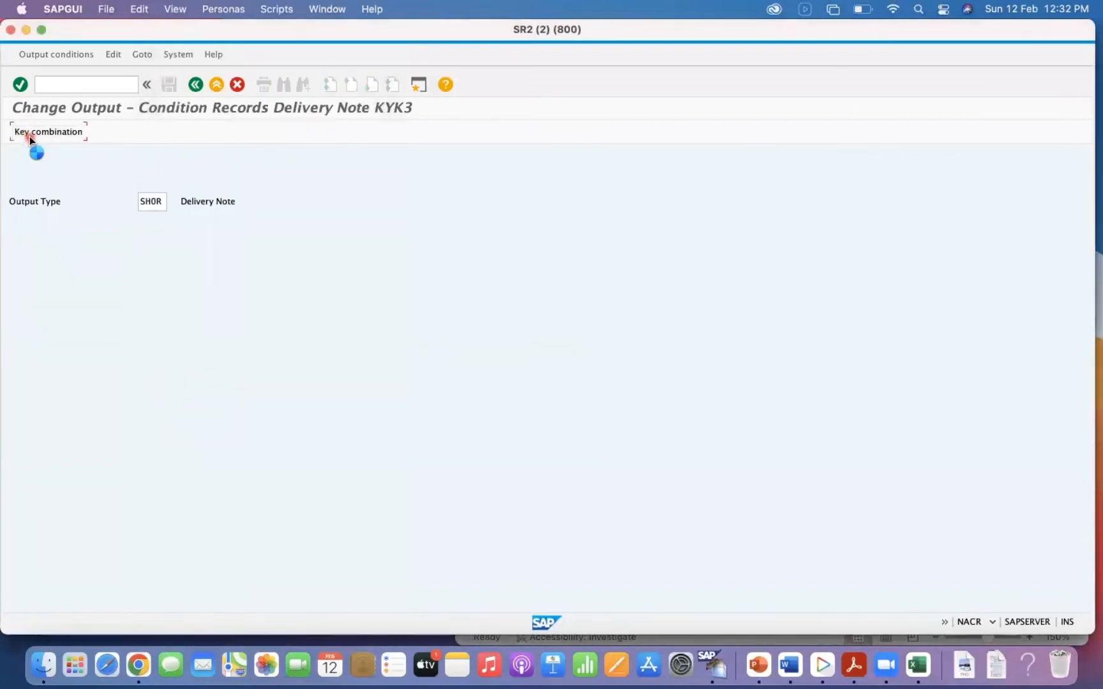
double_click(102, 213)
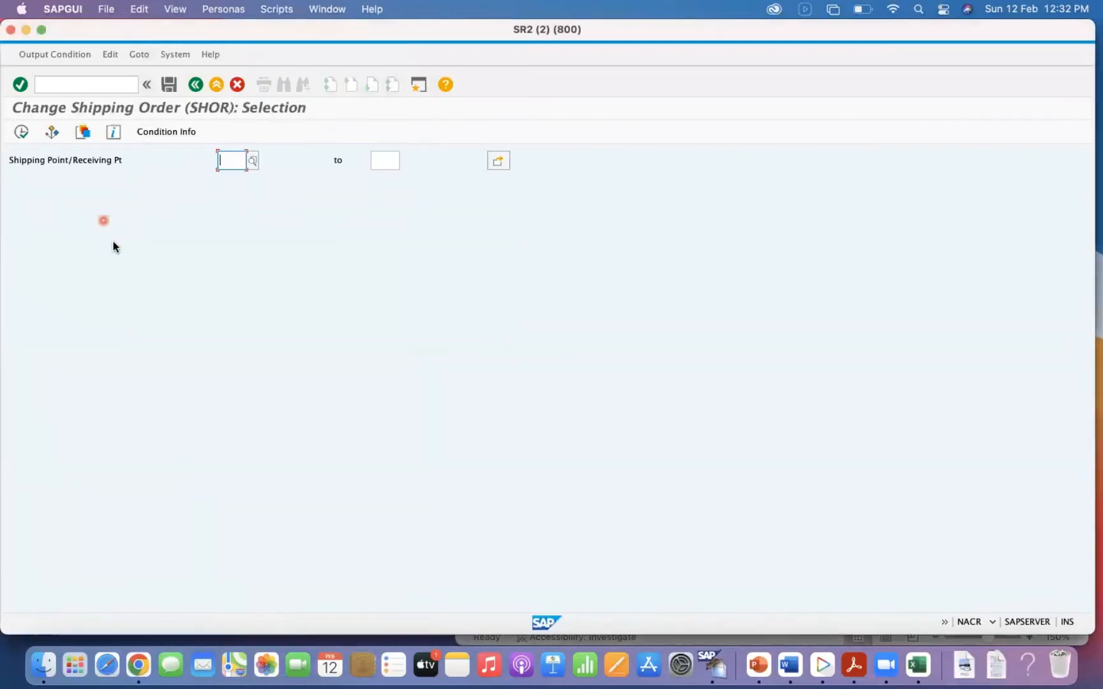
text(0001)
key(Tab)
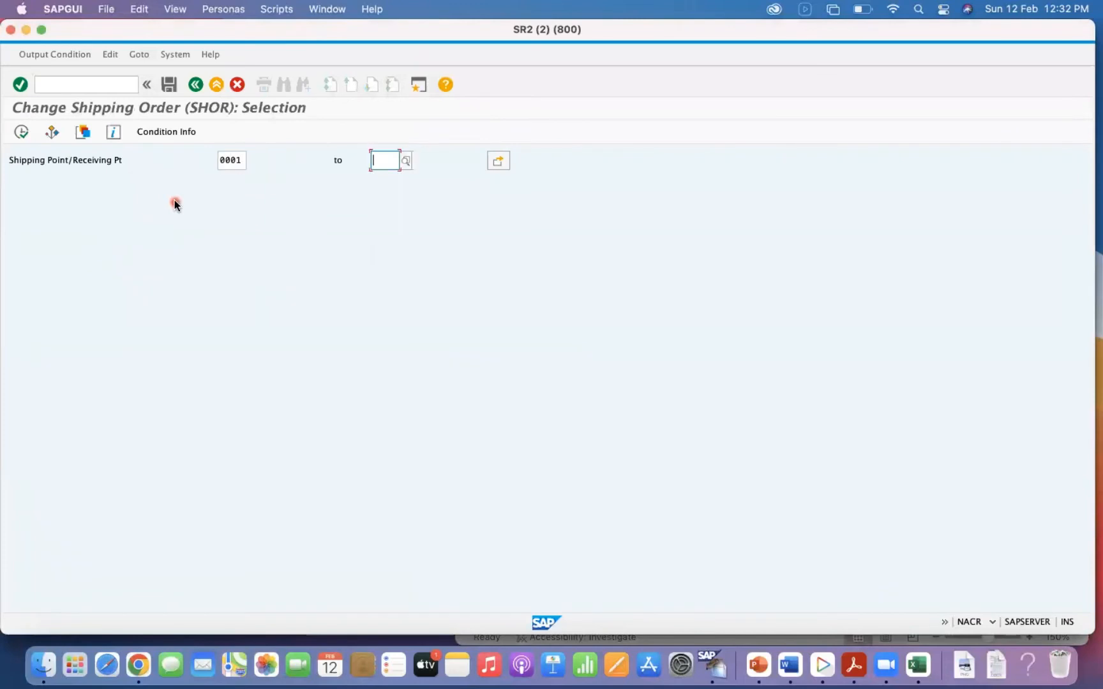
click(22, 132)
Enter a shipping order condition record for shipping point 0001.
click(36, 237)
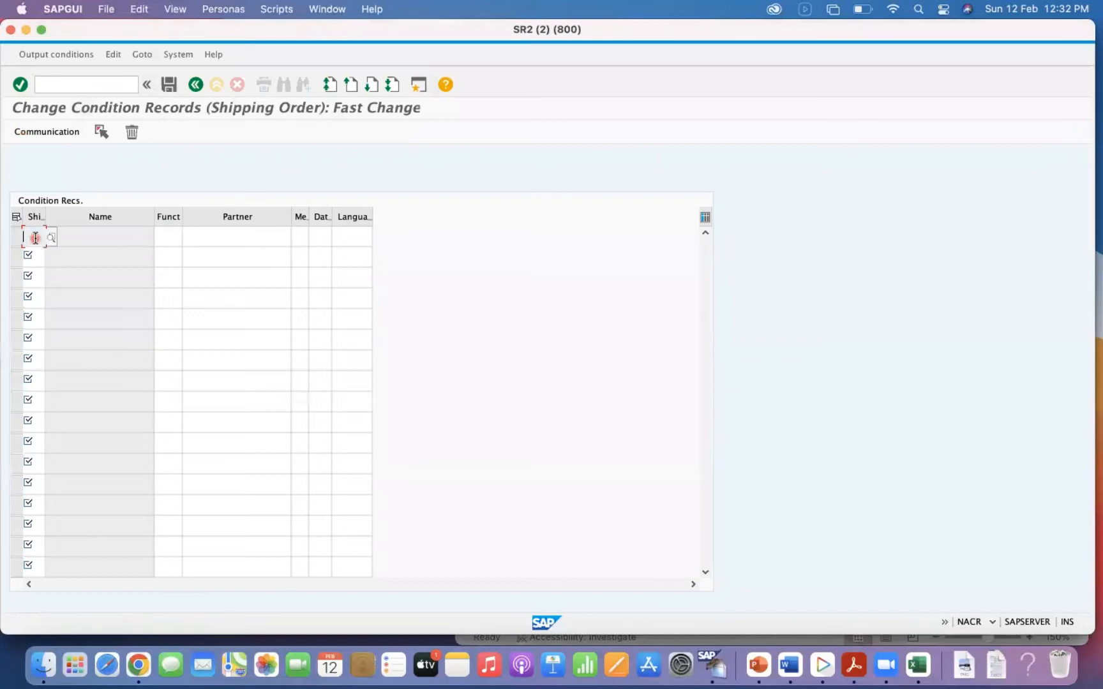
text(0001)
key(Return)
click(42, 236)
text(00)
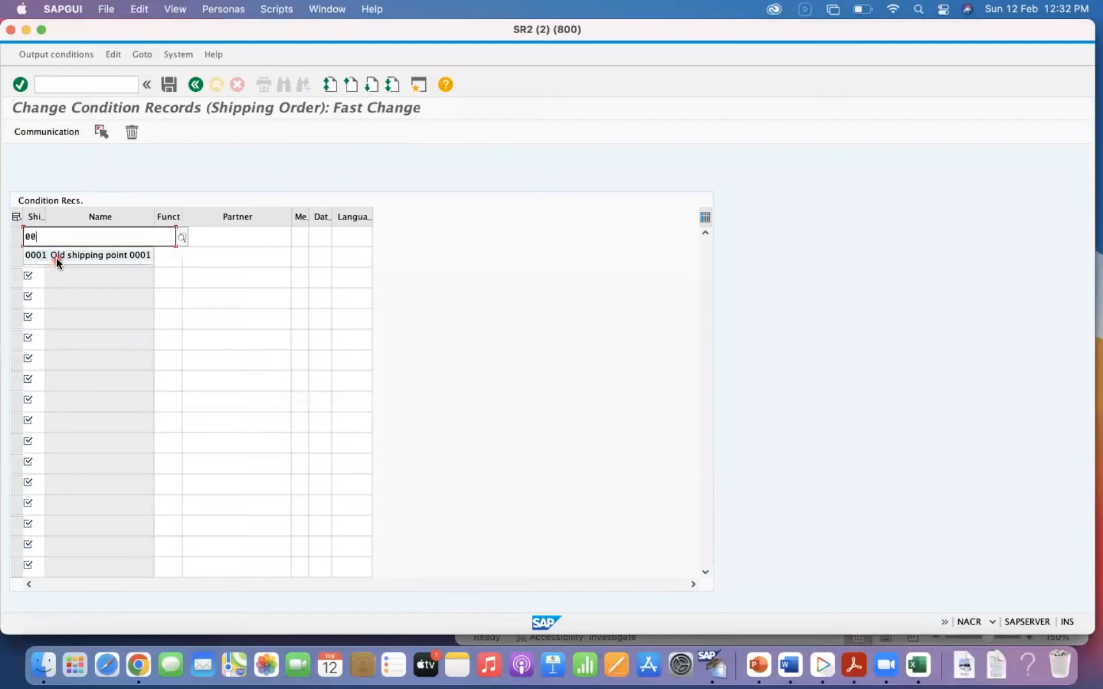
click(56, 258)
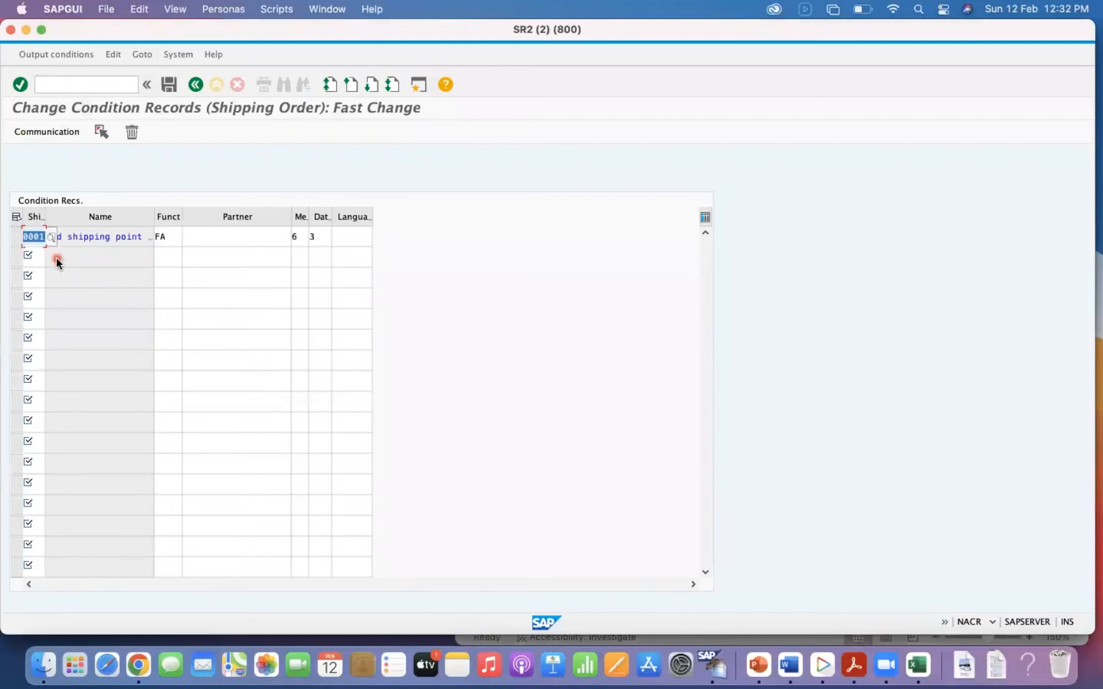
Examine the available dispatch time options for the shipping point 0001 record and close the list without choosing one.
click(324, 237)
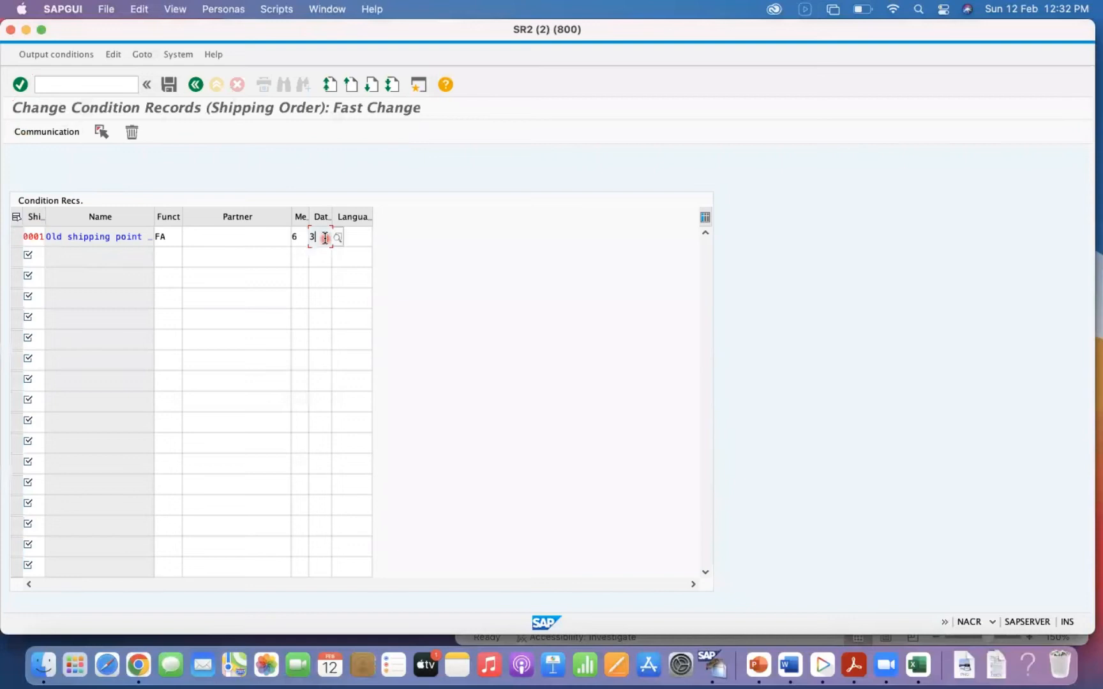
click(339, 238)
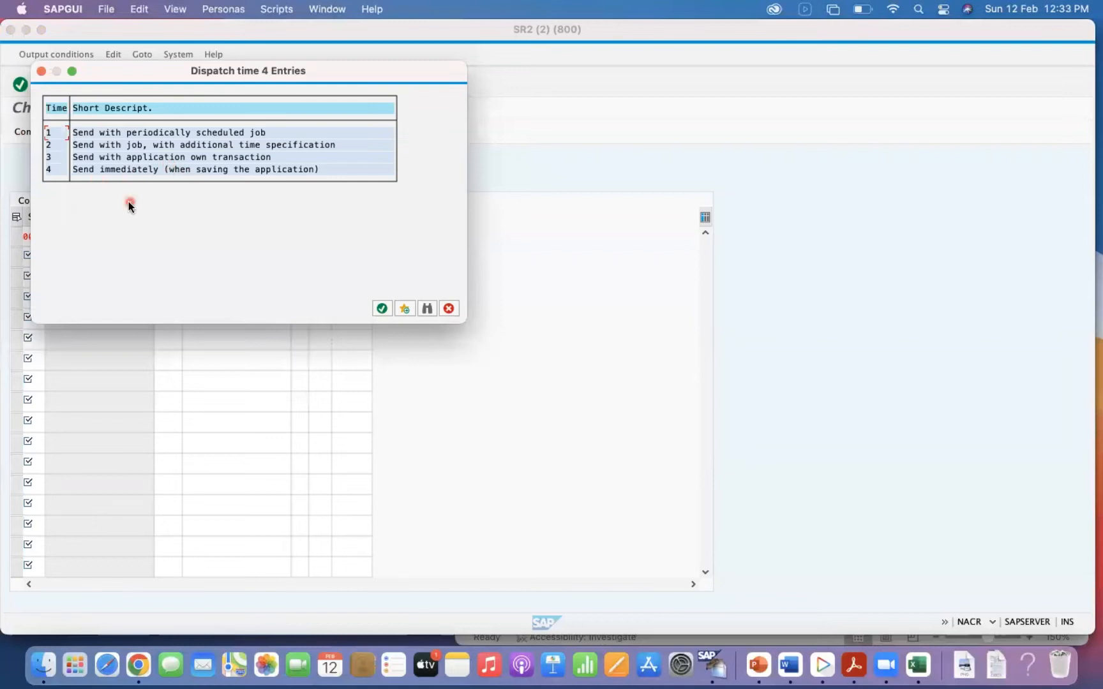
click(450, 308)
click(316, 235)
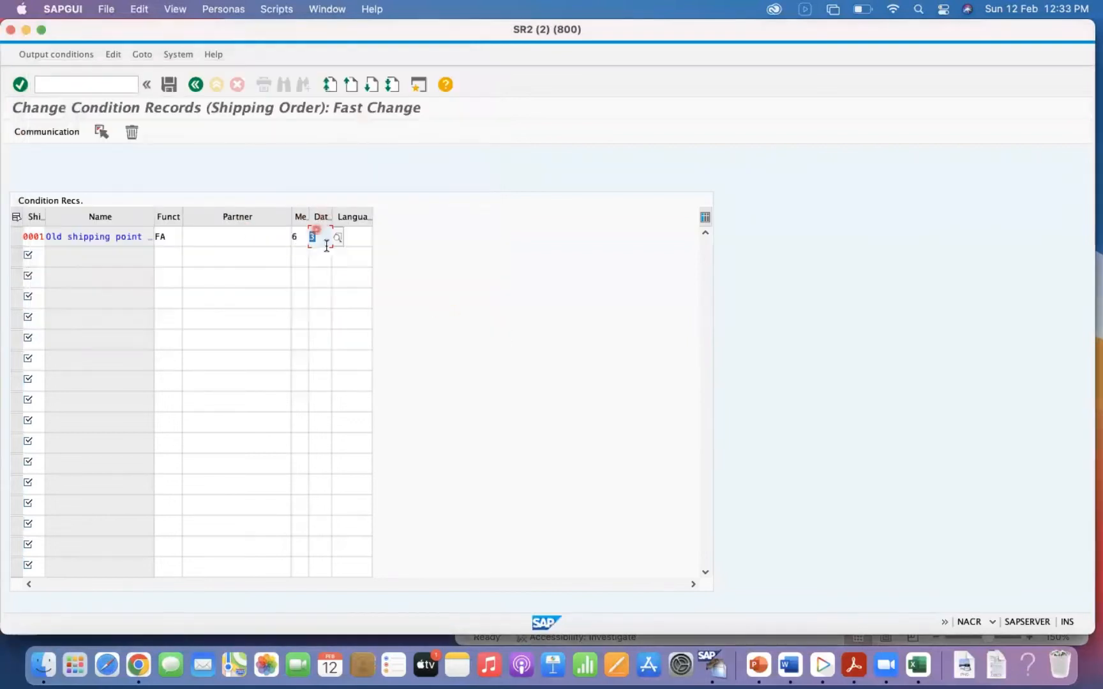
Switch to the Excel STO process table in full screen and point out the goods issue, inbound delivery and goods receipt steps.
key(super+Tab)
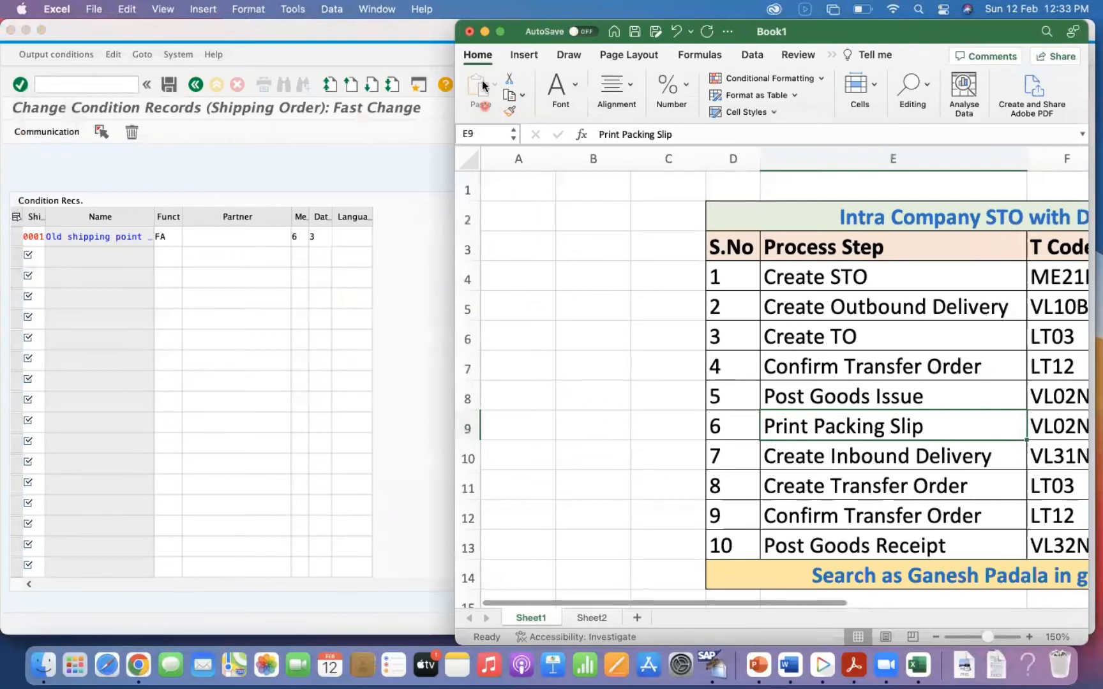
click(501, 30)
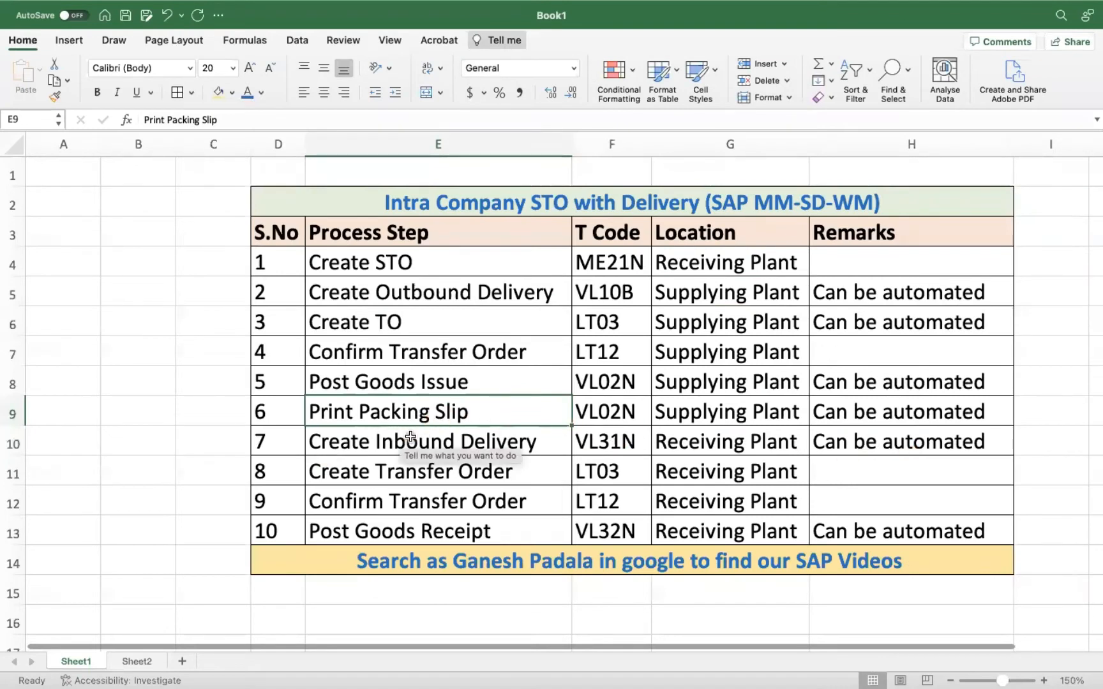
click(383, 529)
click(388, 378)
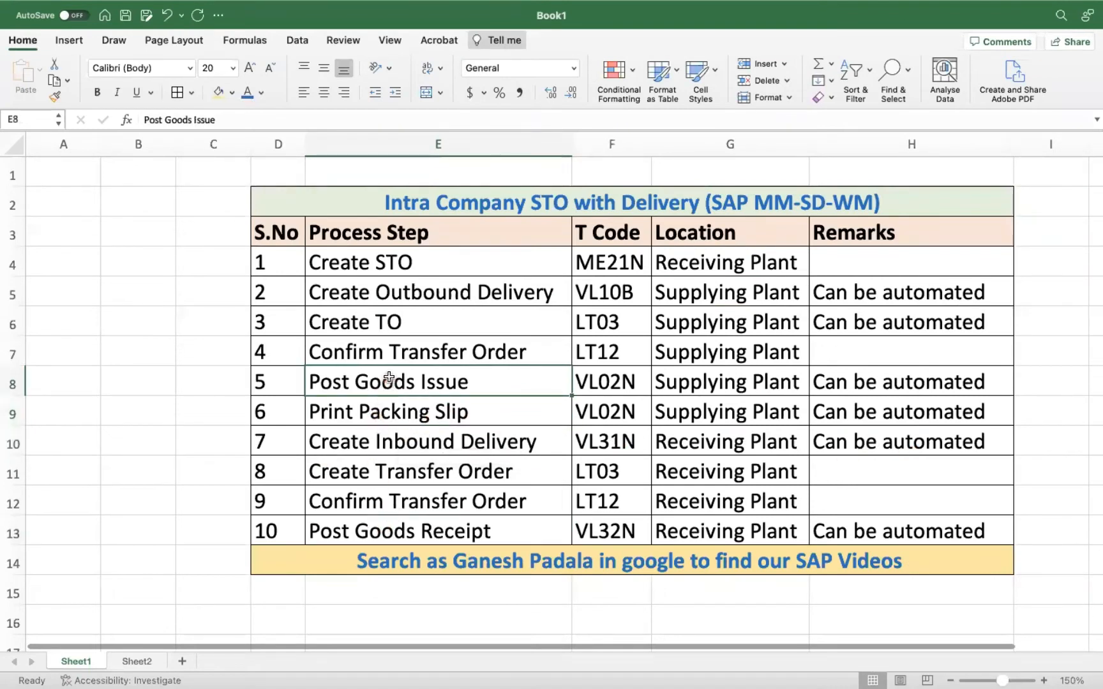
click(13, 439)
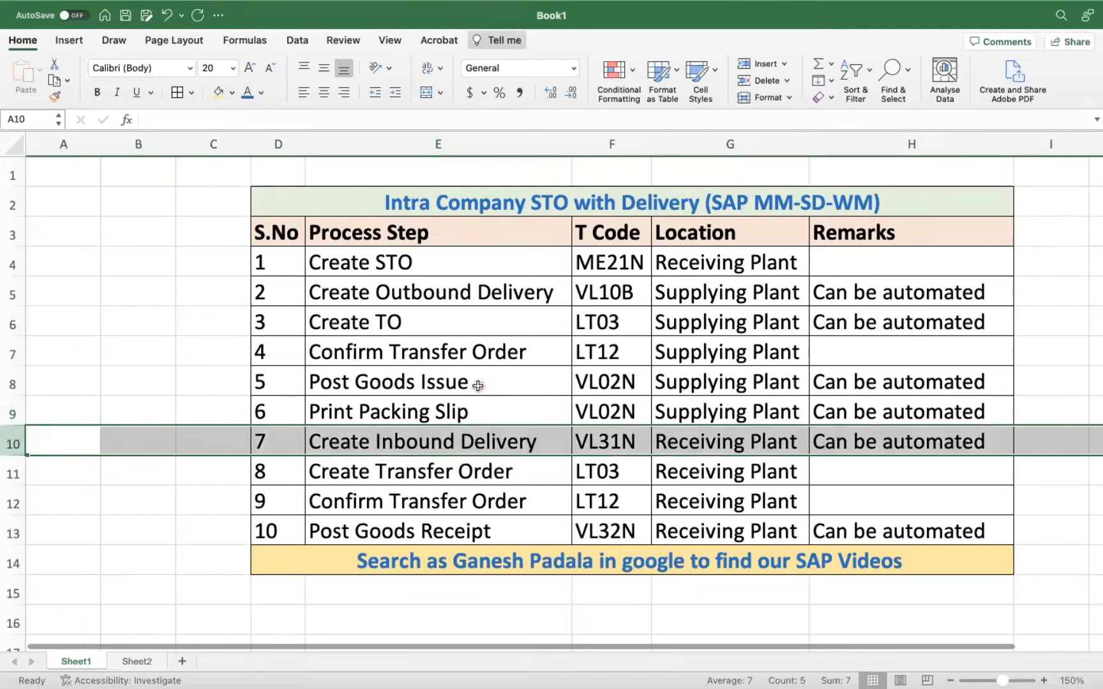
click(164, 551)
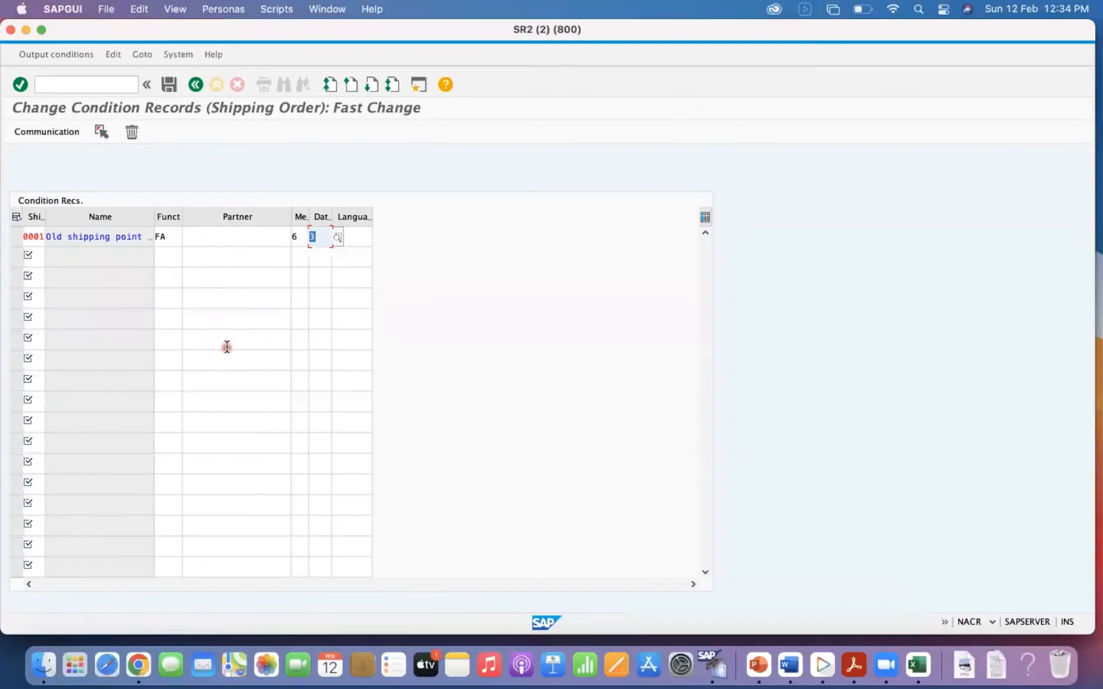
Switch back to SAP, discard the unsaved shipping order record and return to the output type list.
click(196, 84)
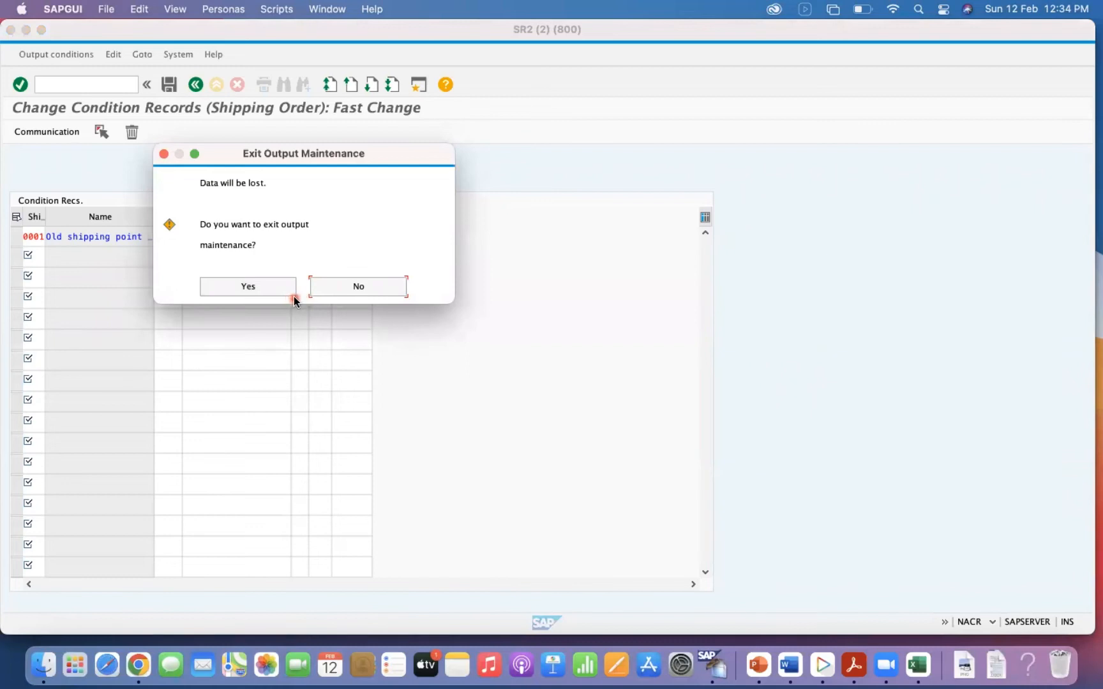
click(291, 293)
click(195, 85)
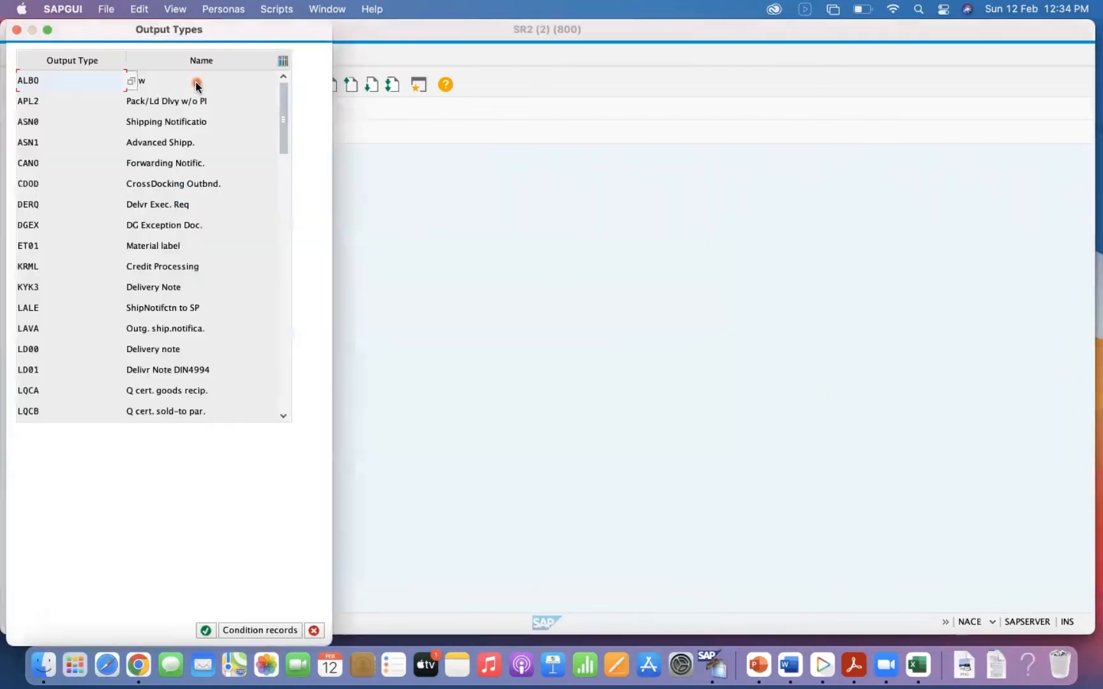
Open the condition records of output type SPED Inbound Delv Creatio for delivery type NL.
click(286, 263)
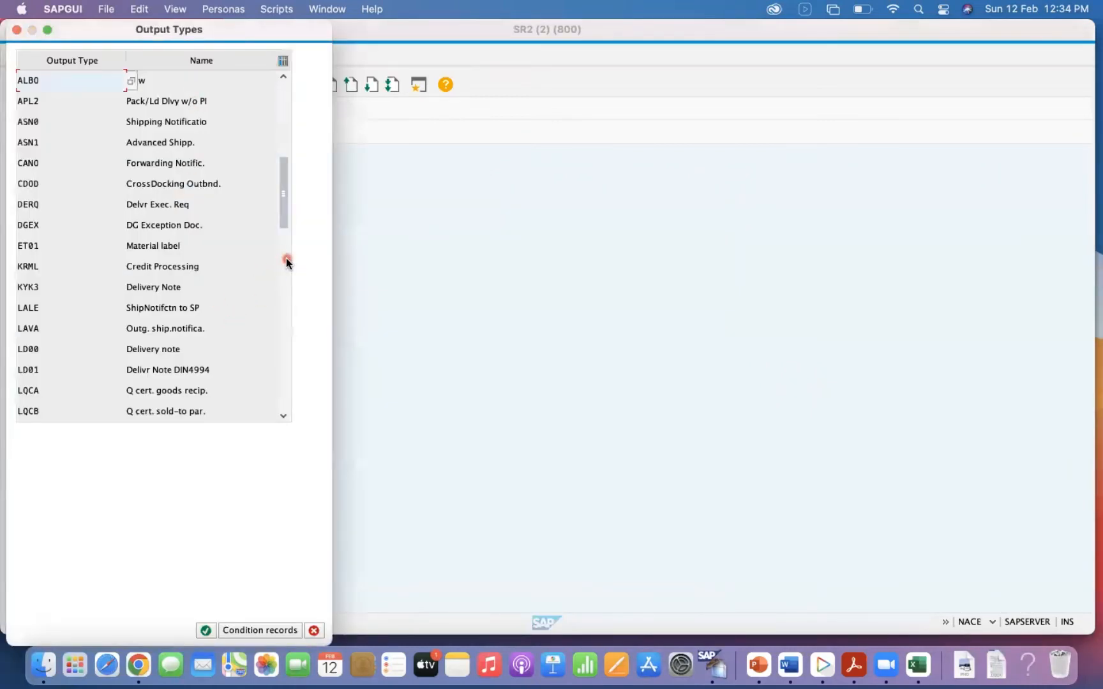
click(138, 309)
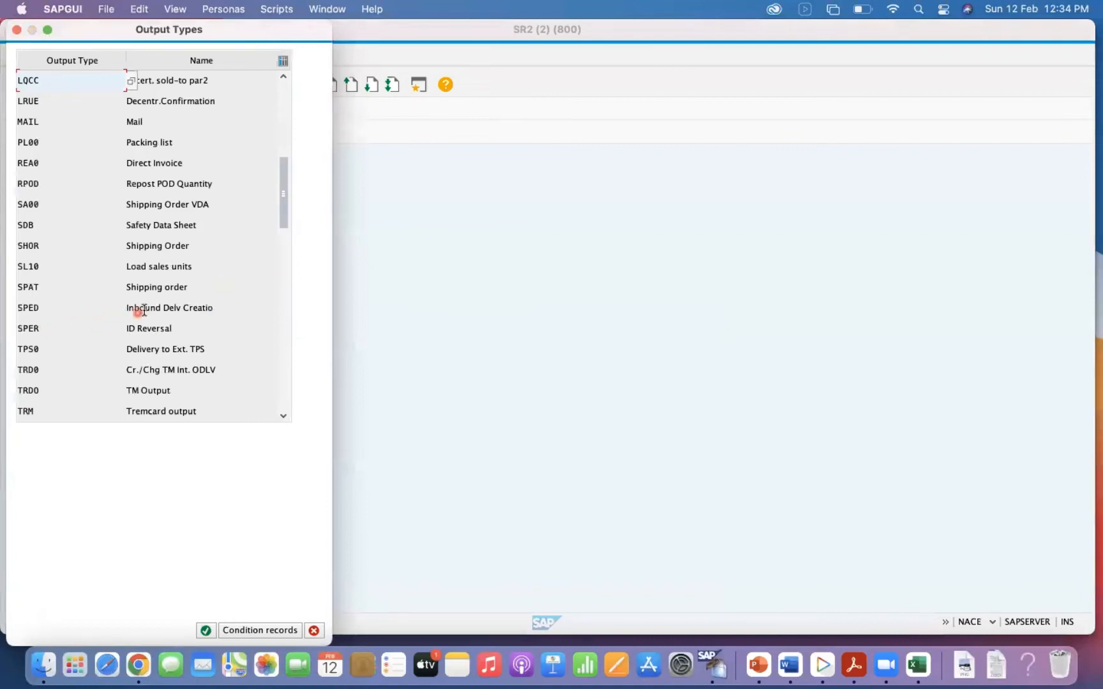
drag(212, 27, 547, 128)
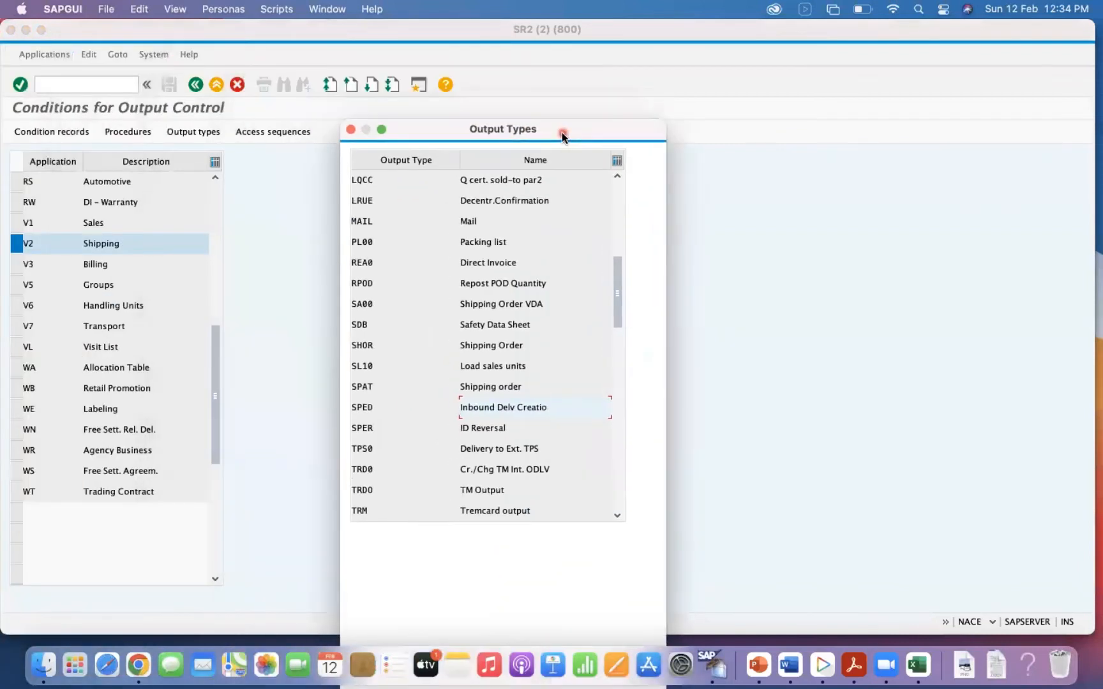
click(365, 409)
double_click(364, 408)
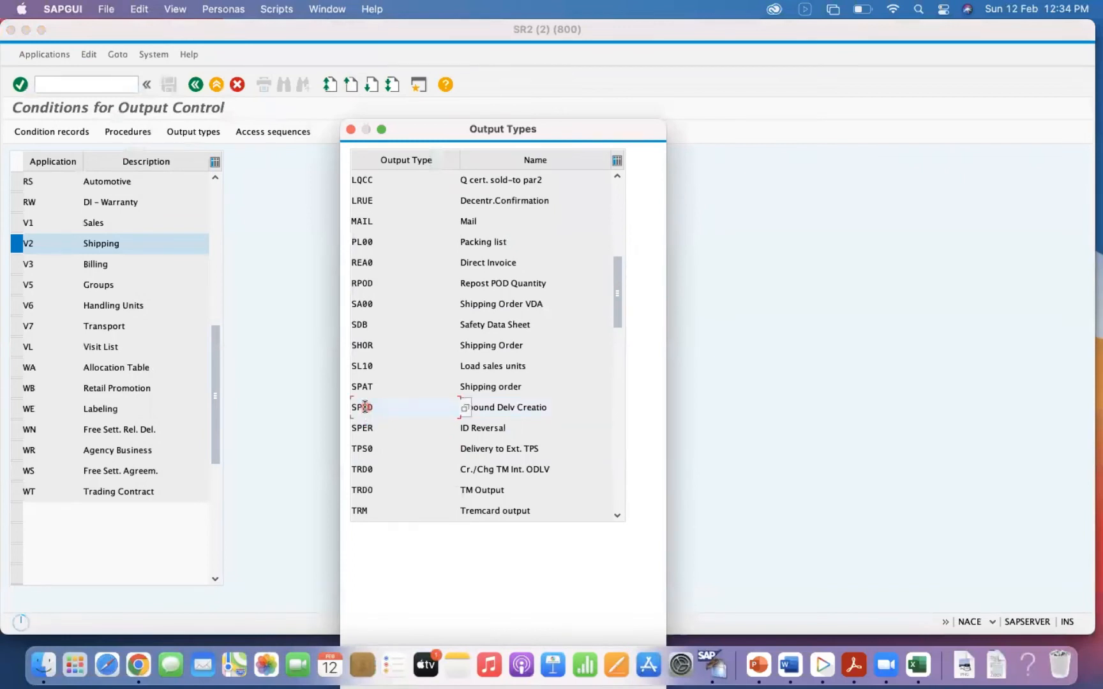
text(EL)
key(Return)
click(20, 132)
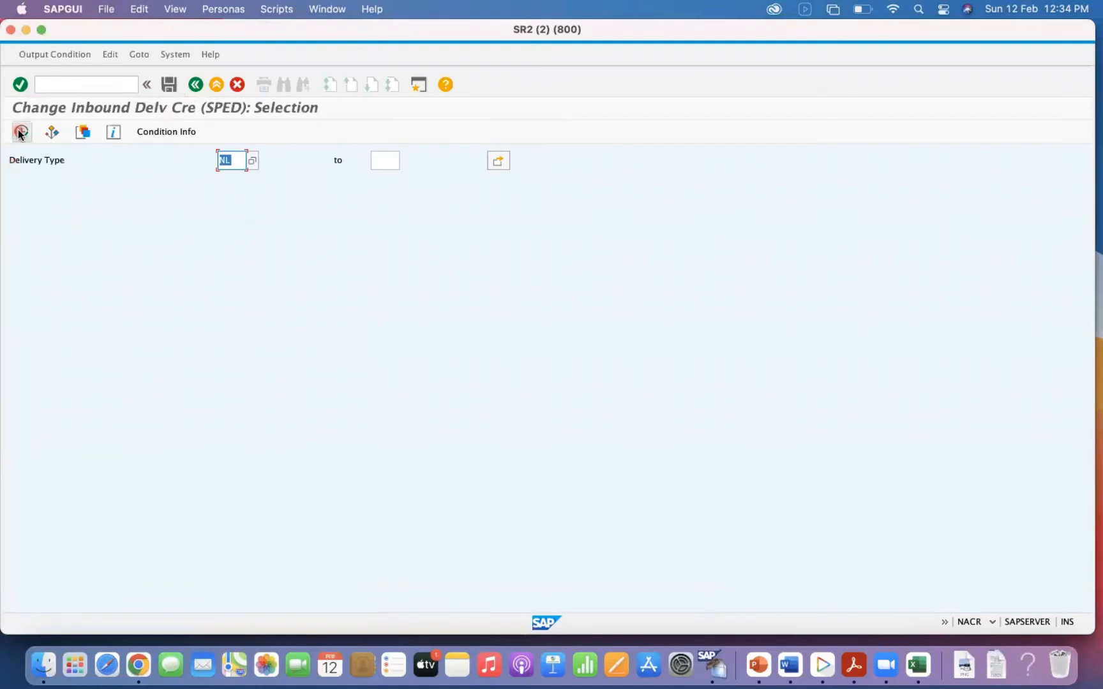
Examine the NL replenishment delivery record and its message transmission medium options, closing the list without choosing one.
click(108, 240)
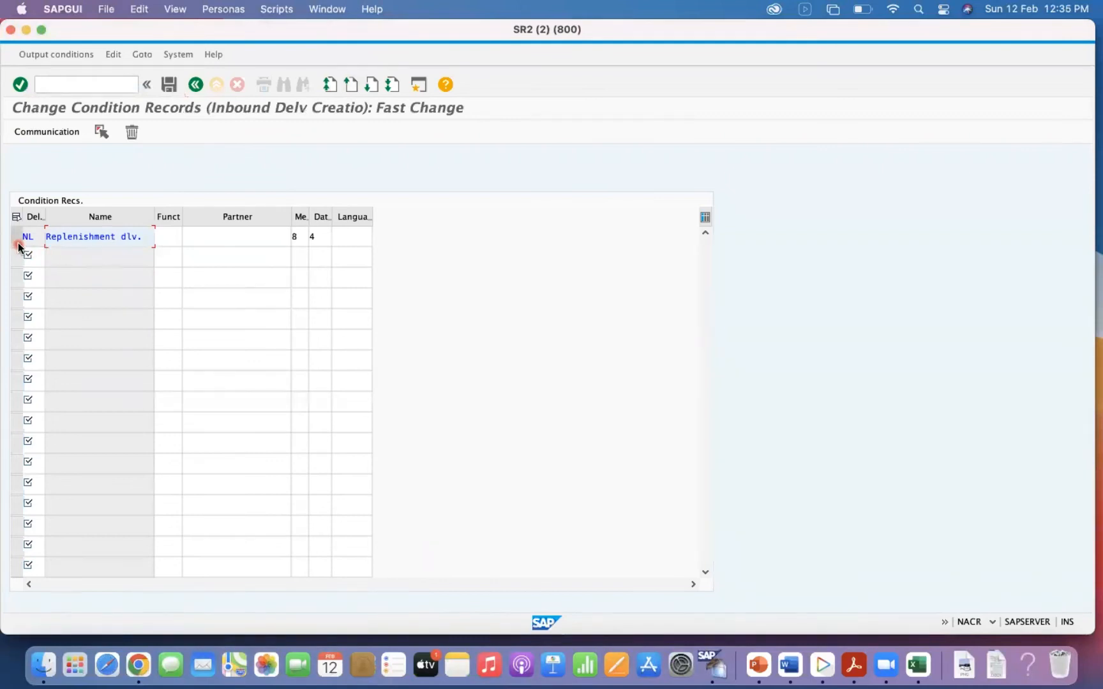
click(300, 239)
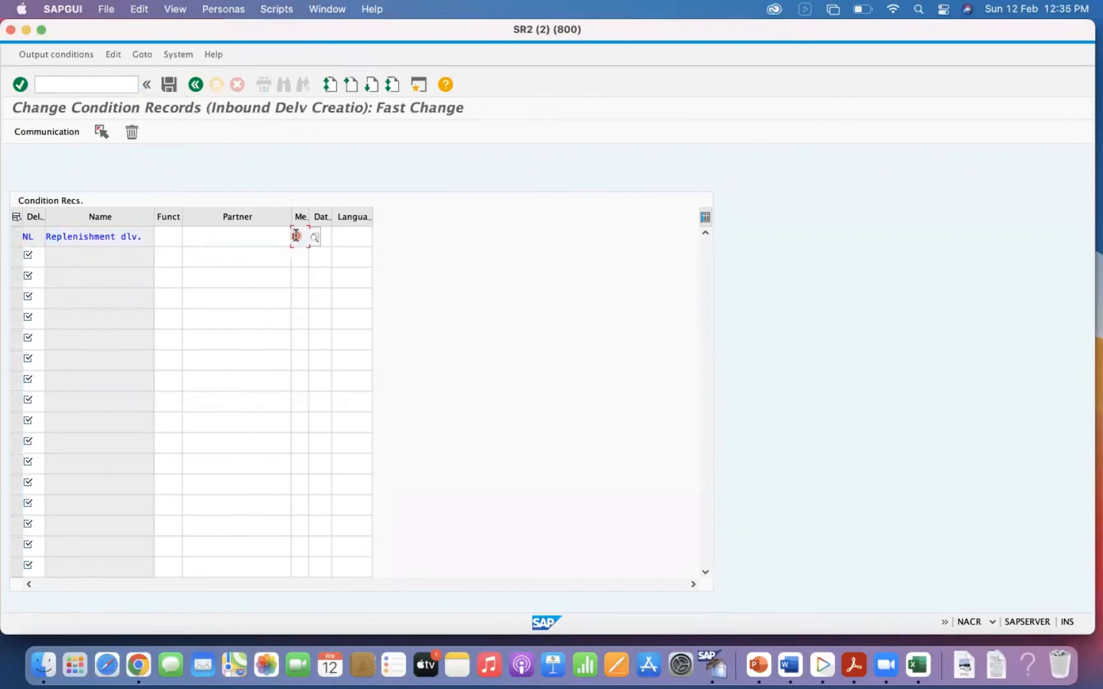
click(313, 237)
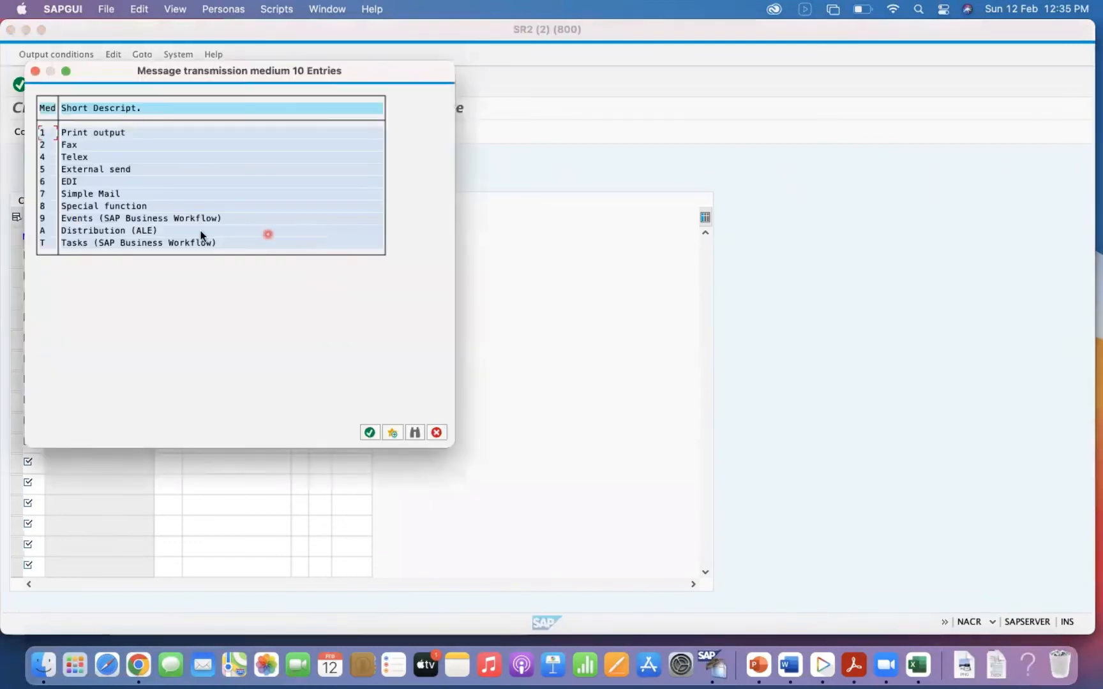
click(437, 436)
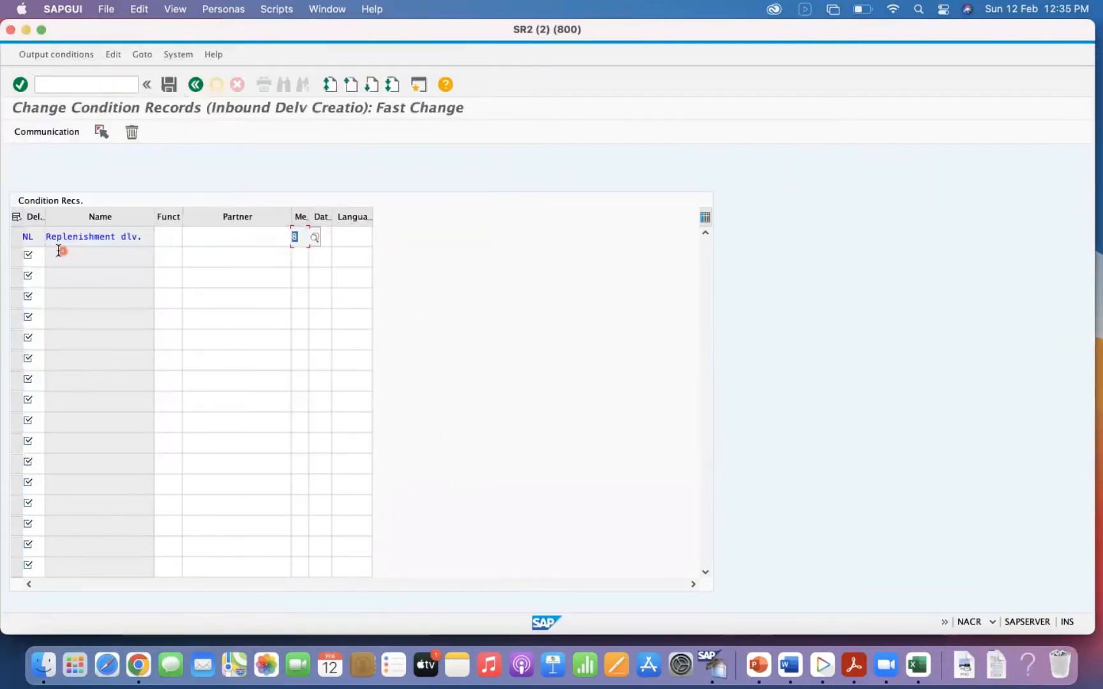
Try to open the communication details of the NL replenishment delivery record, and return to the output control application list.
click(15, 237)
click(56, 131)
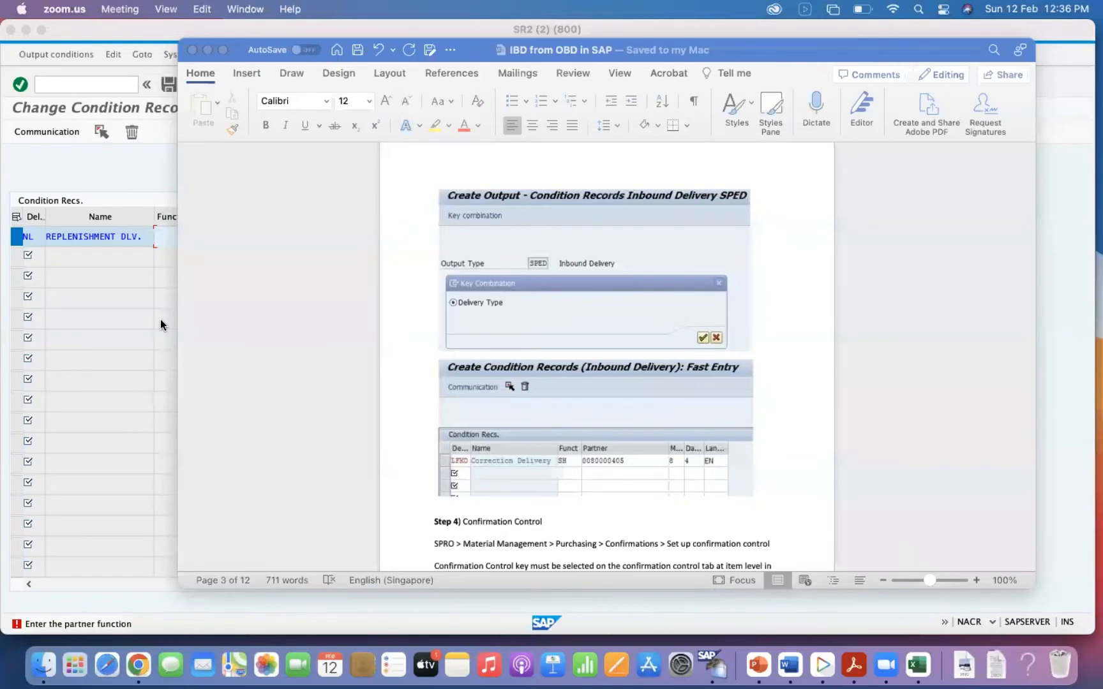
click(96, 320)
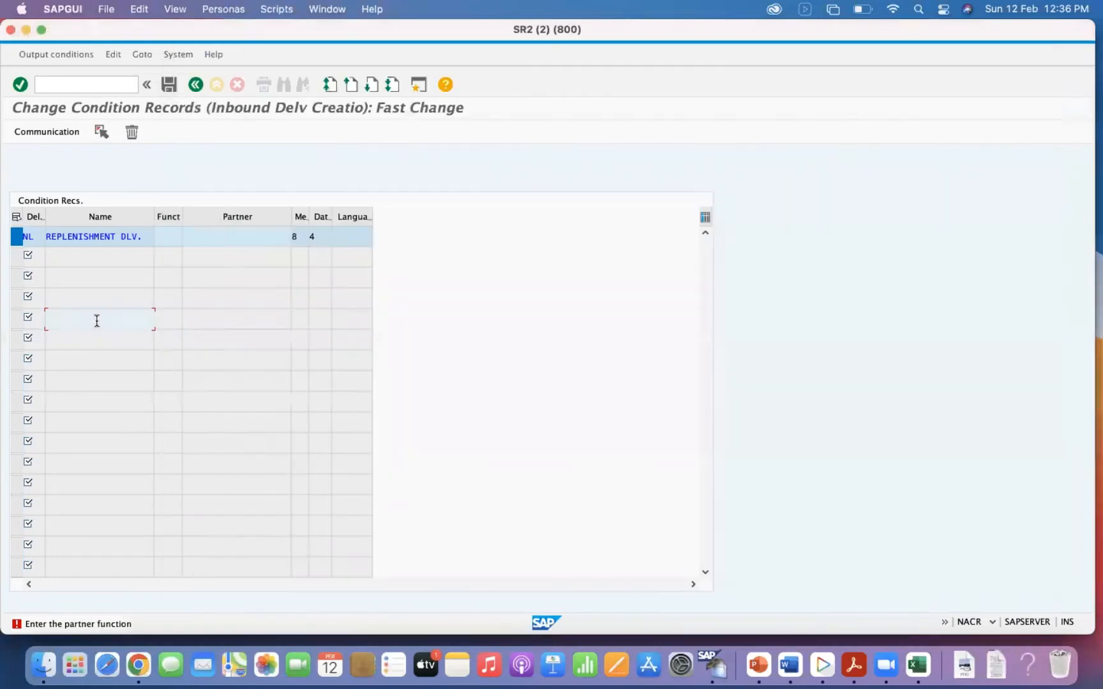
click(194, 85)
click(197, 88)
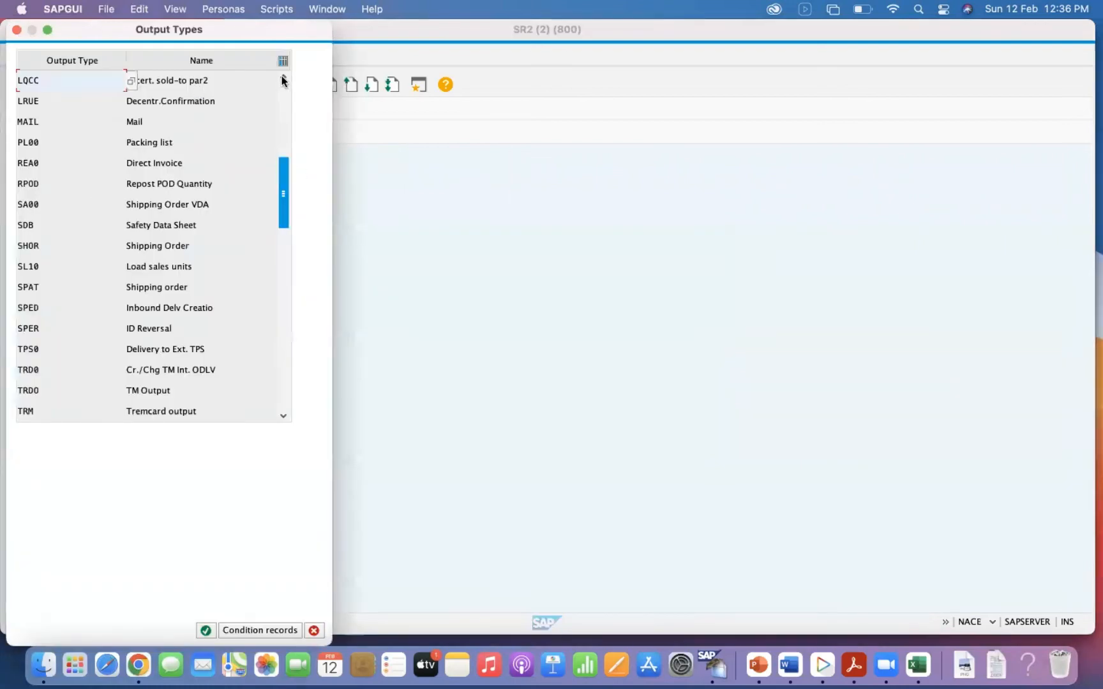
click(17, 29)
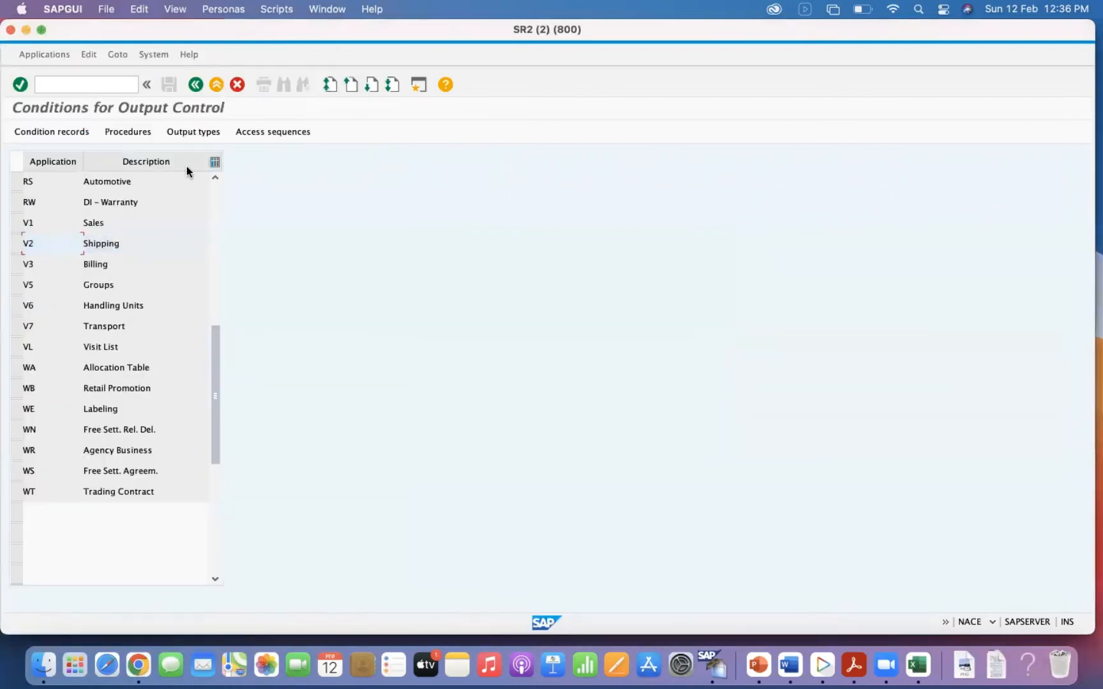
Open the details of output type SPED Inbound Delv Creatio in the V2 Shipping application.
click(16, 243)
click(195, 131)
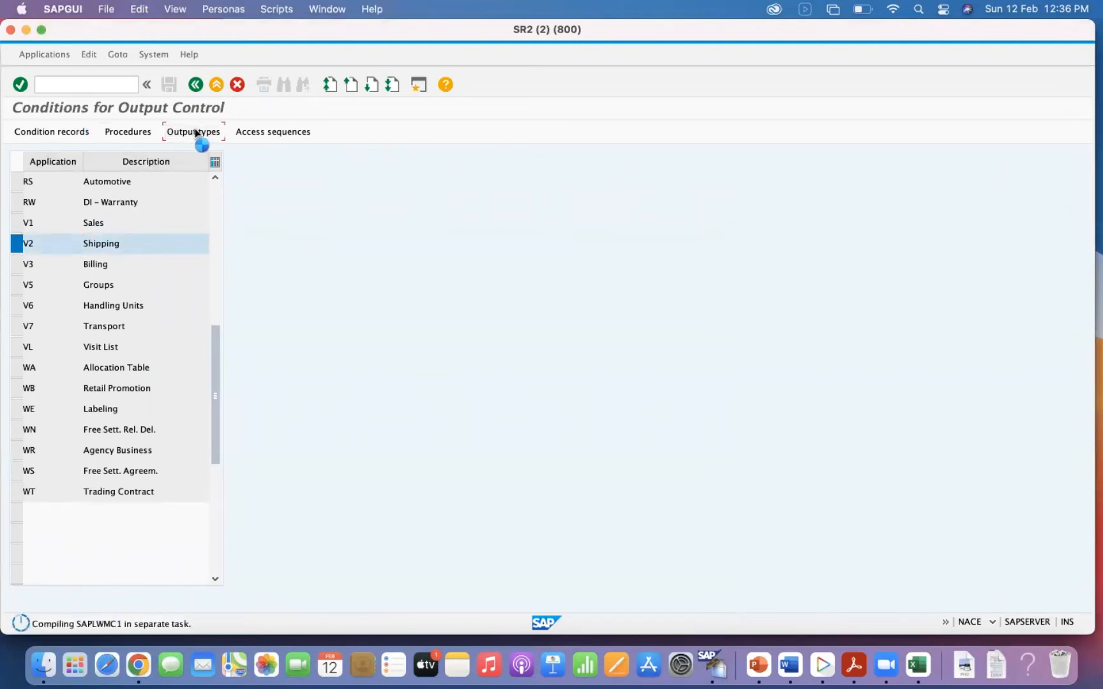
click(404, 427)
text(sped)
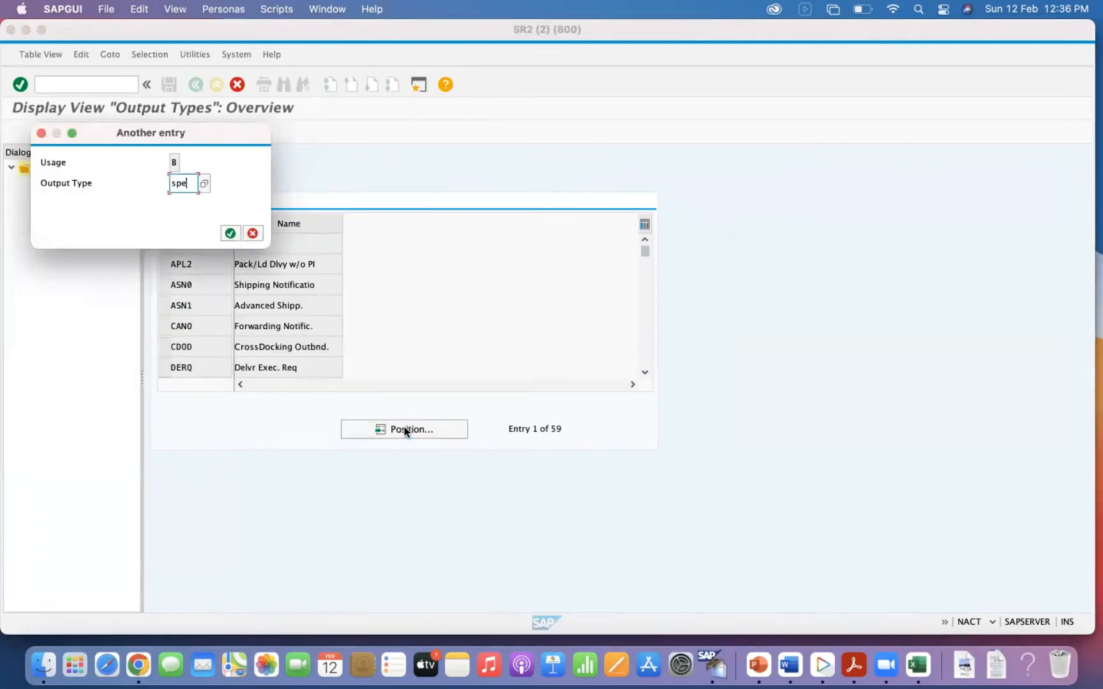
key(Return)
click(160, 243)
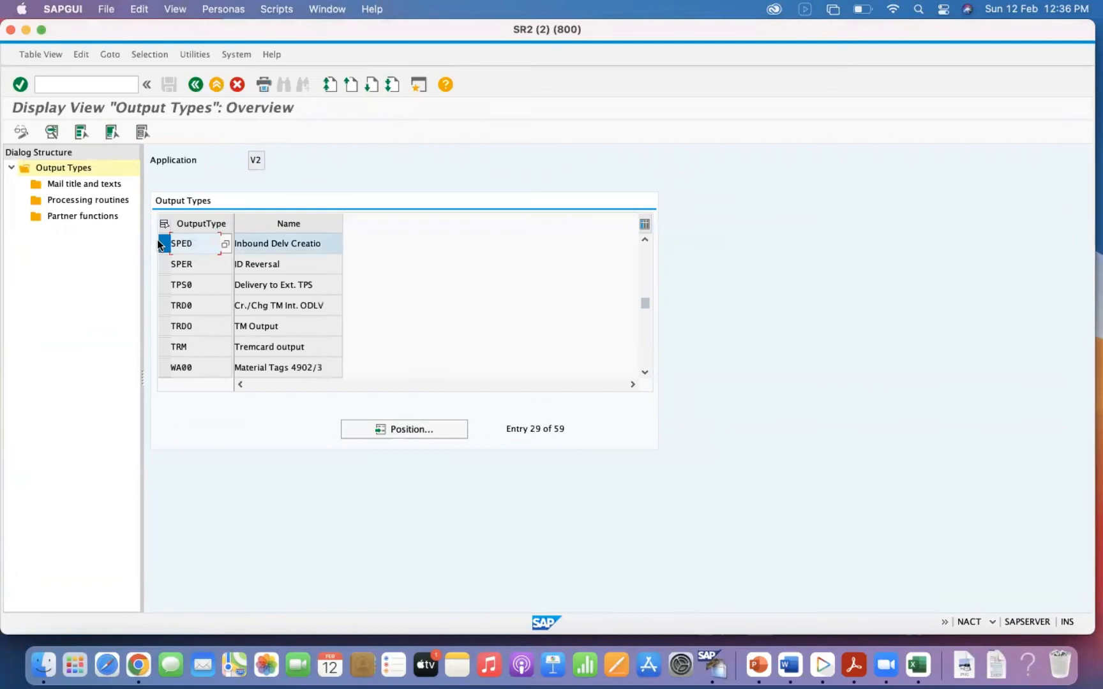
click(52, 132)
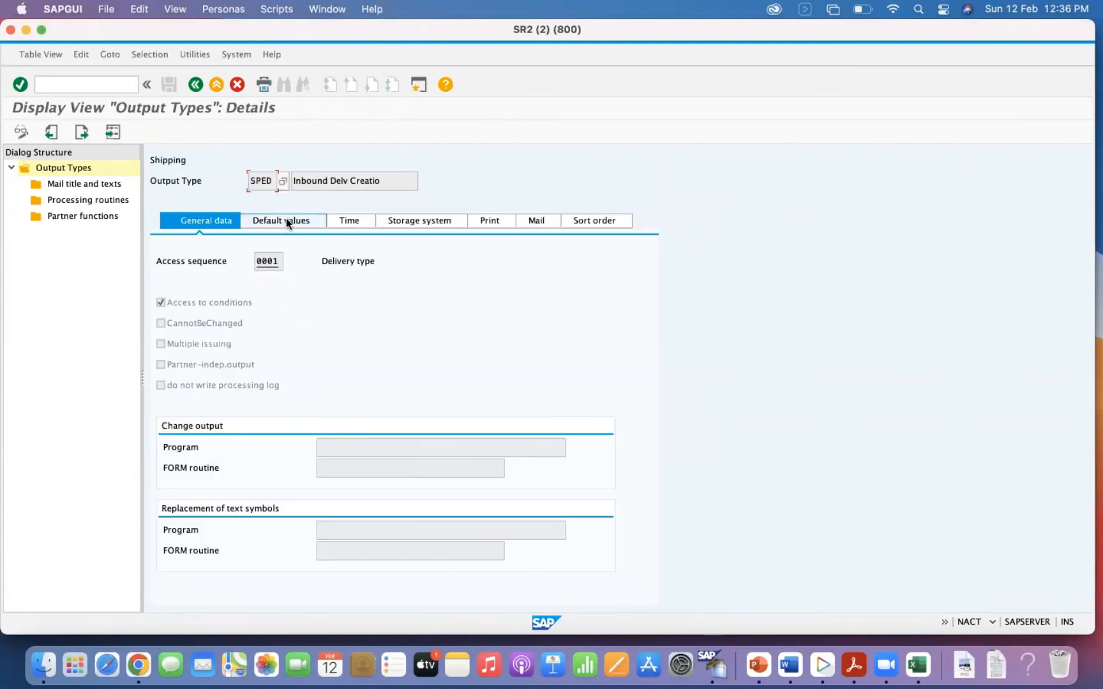
Look up partner function SH Ship-to party from SPED's default values, and return to the output control application list.
click(286, 220)
click(313, 302)
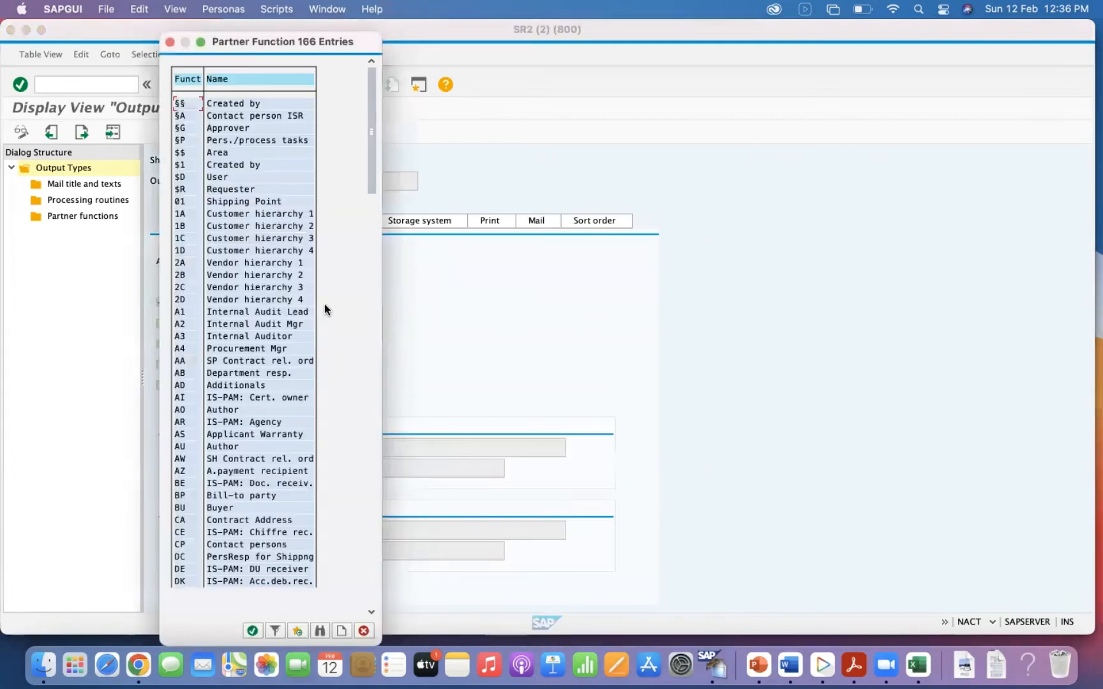
click(320, 631)
text(SH)
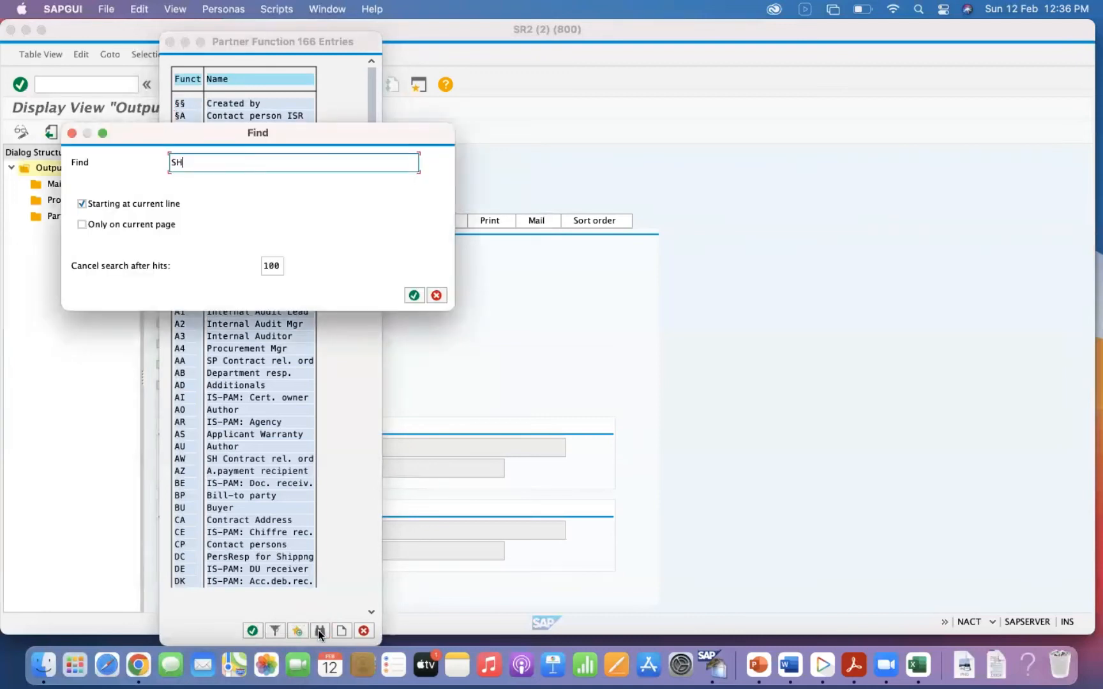
key(Return)
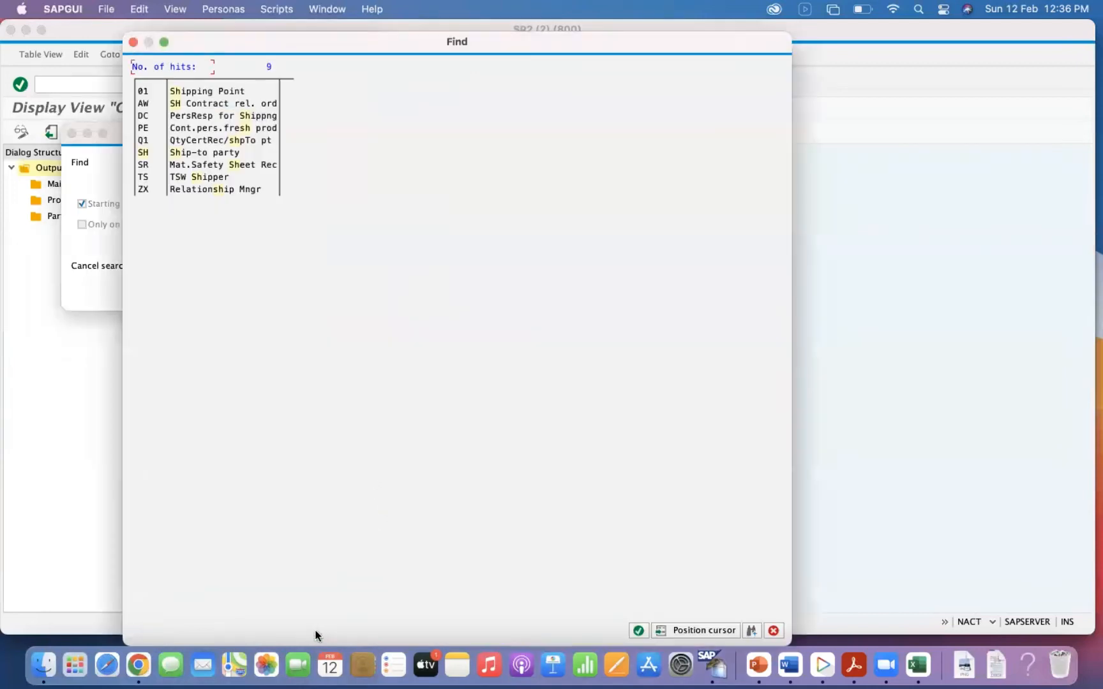
double_click(188, 152)
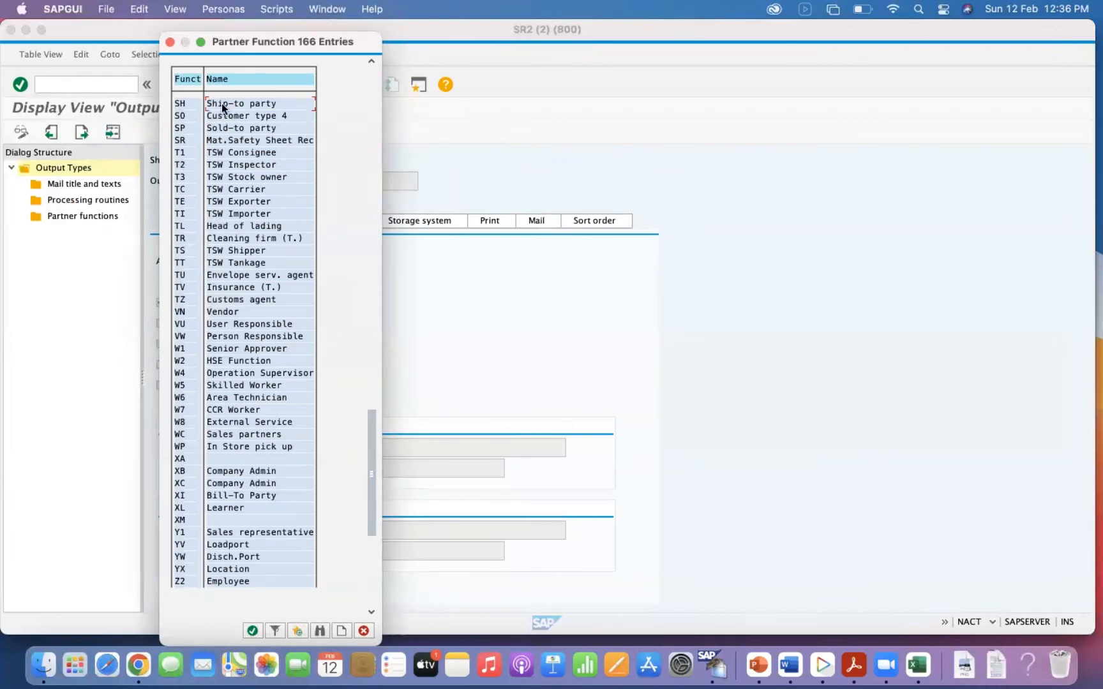
click(252, 631)
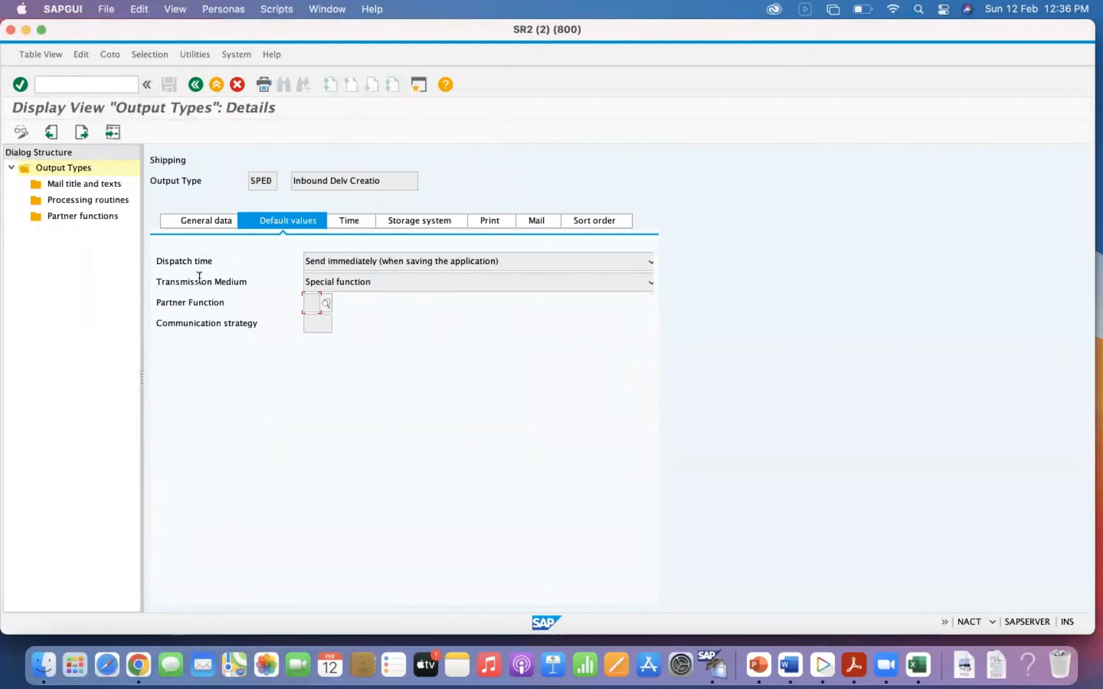
click(209, 223)
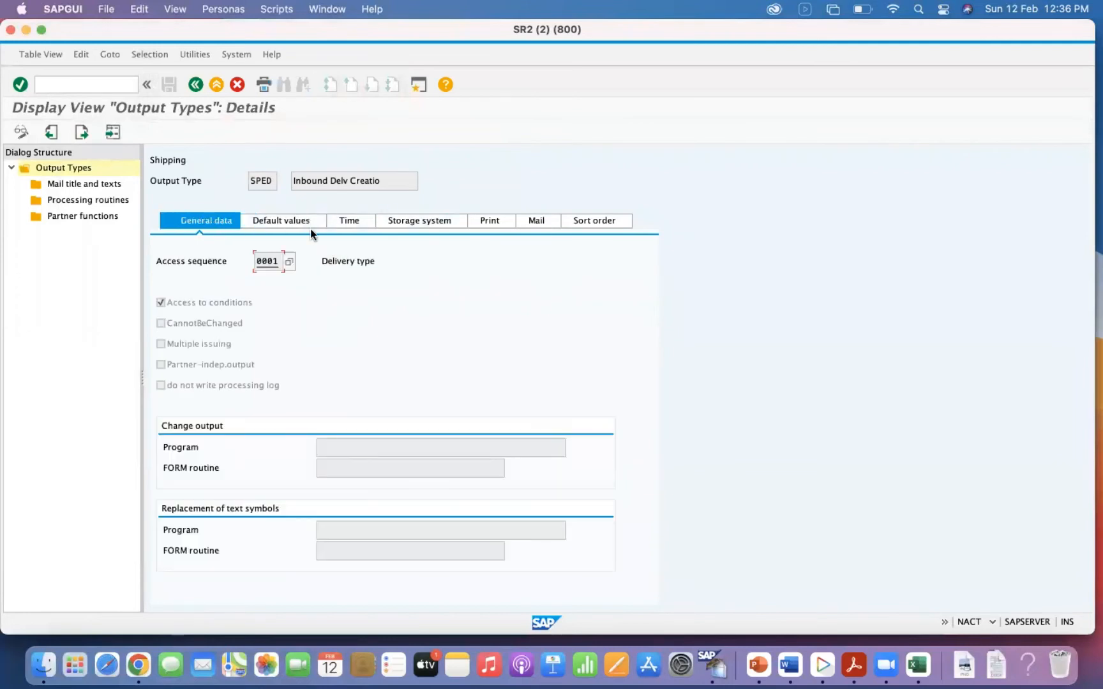
click(196, 84)
click(196, 85)
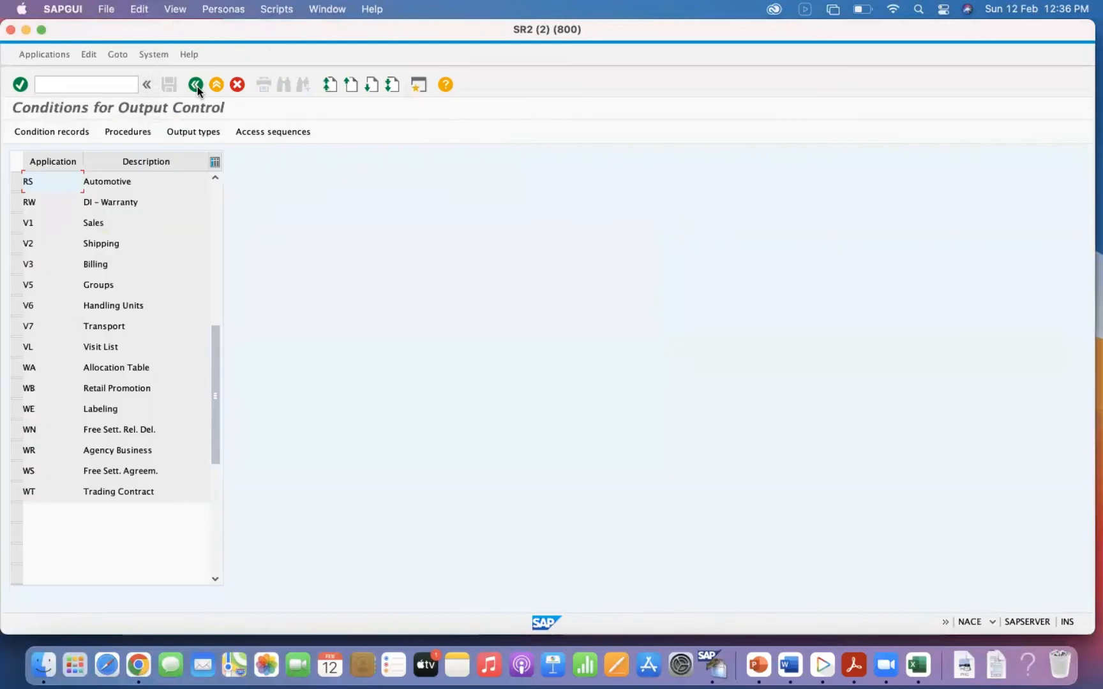
Open the control steps of procedure V10000 Header Output for the V2 Shipping application.
click(17, 244)
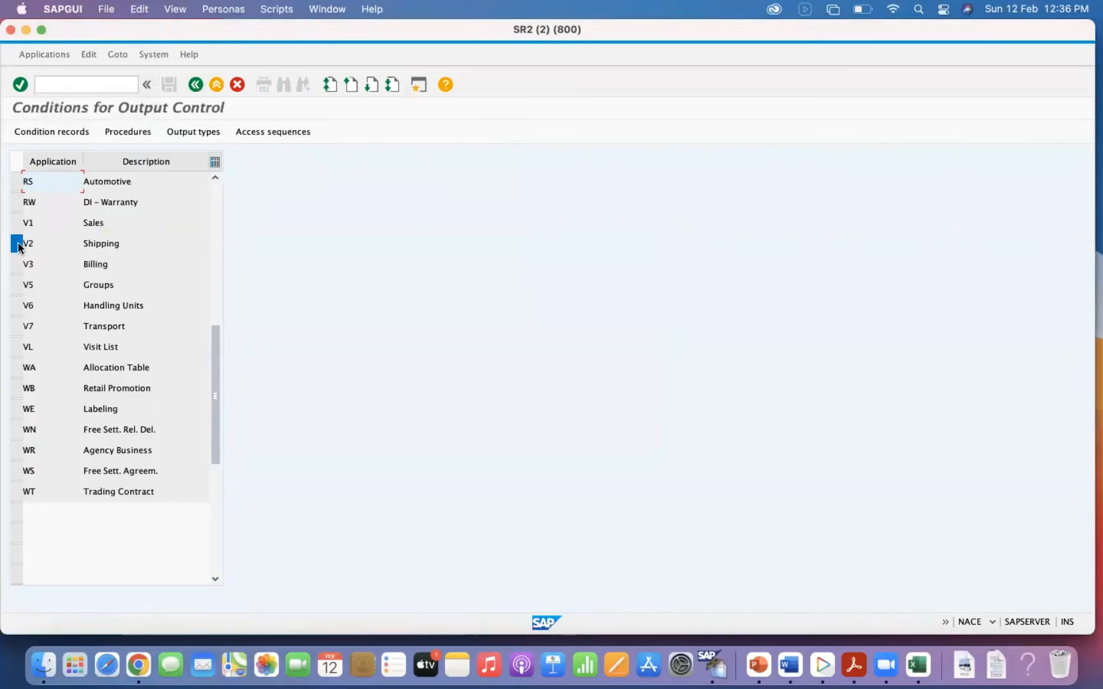
click(139, 133)
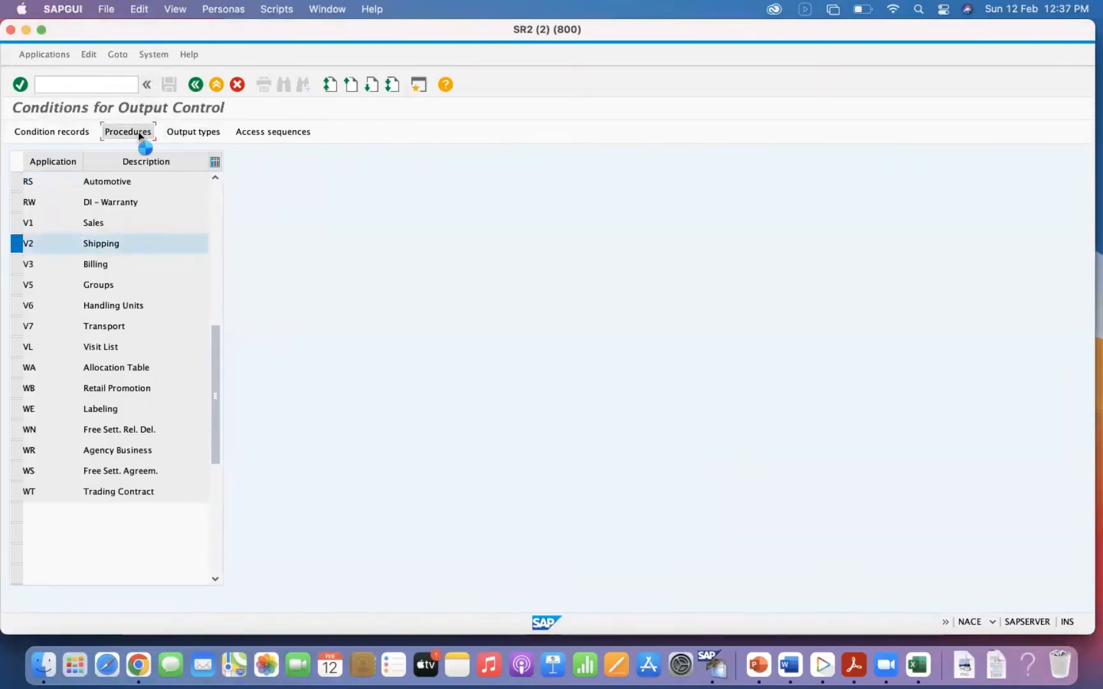
click(157, 319)
double_click(64, 184)
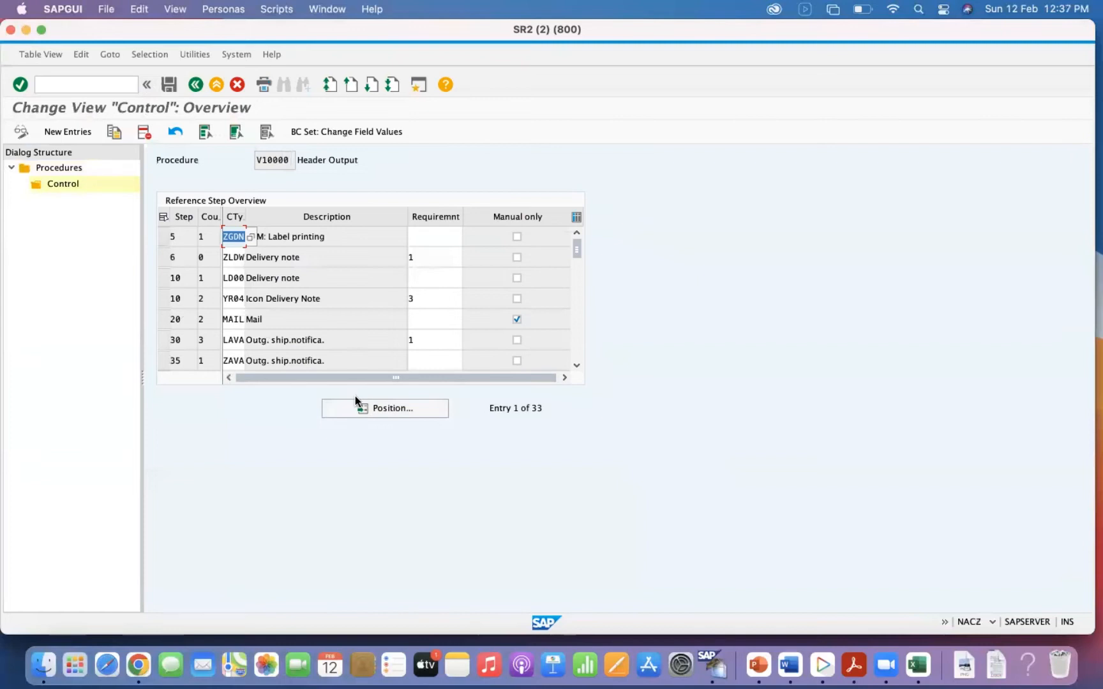
Find the SPED Inbound Delv Creatio step in the V10000 procedure, examine its requirement, and return to the application list.
click(334, 325)
click(574, 296)
click(574, 303)
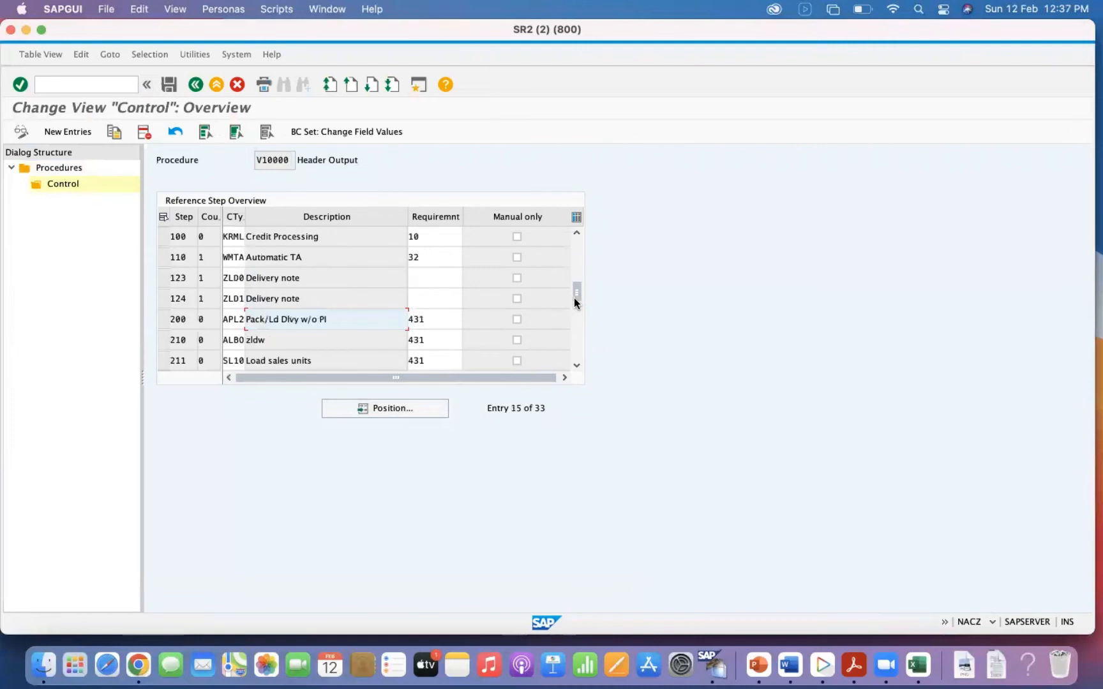
click(574, 318)
click(574, 327)
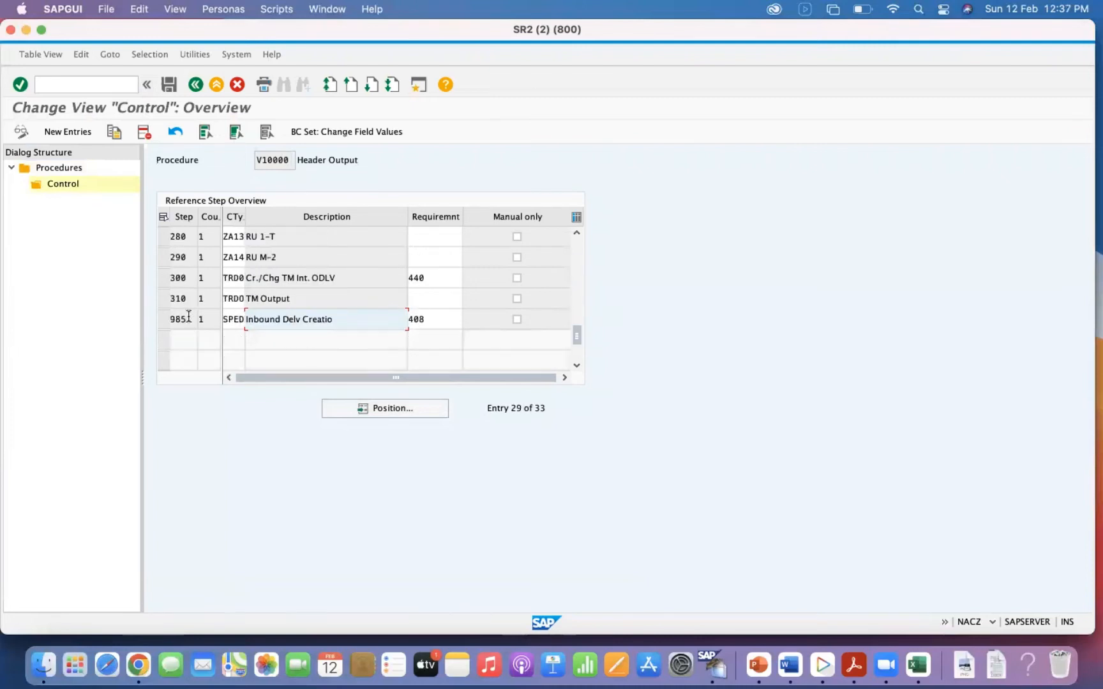
click(161, 319)
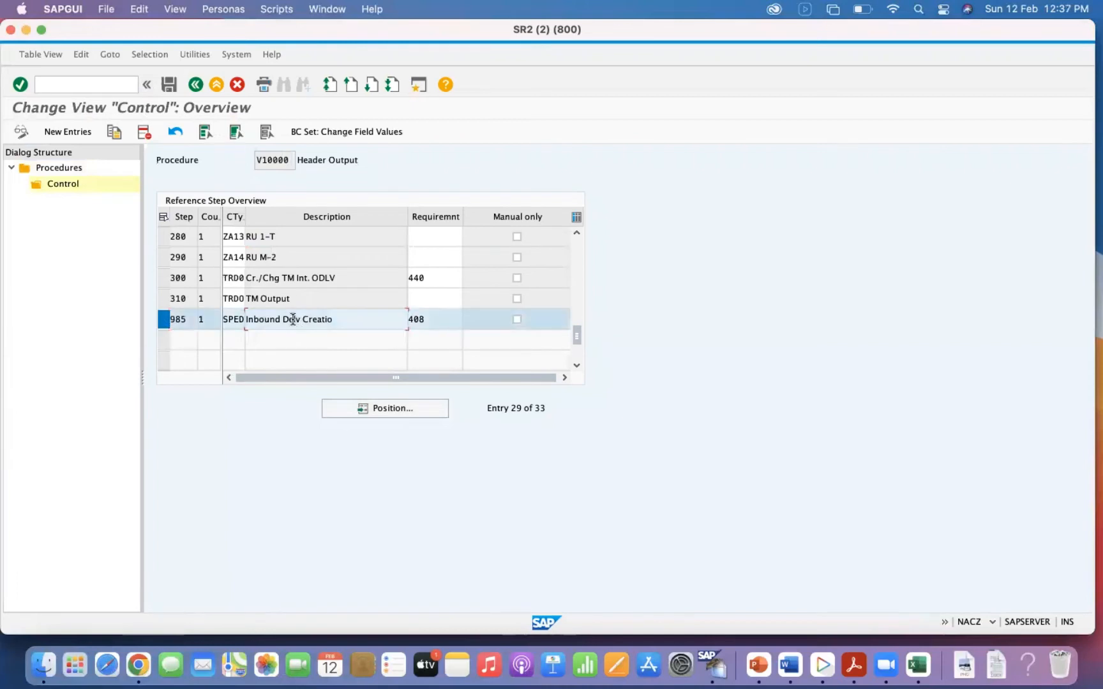
click(431, 321)
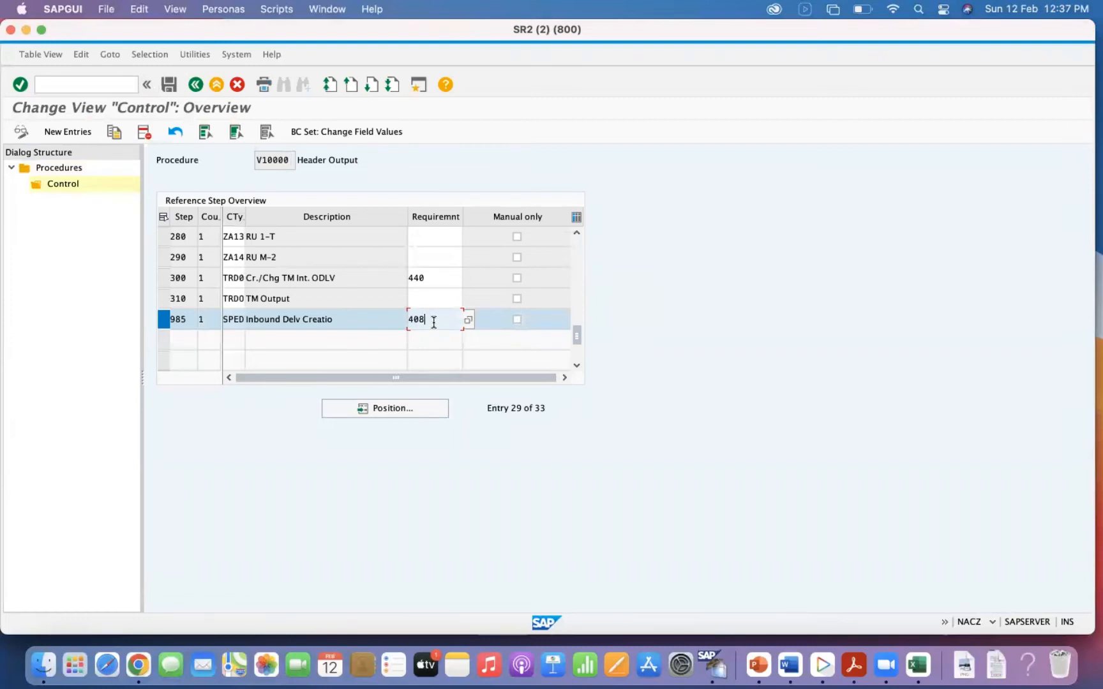
click(197, 87)
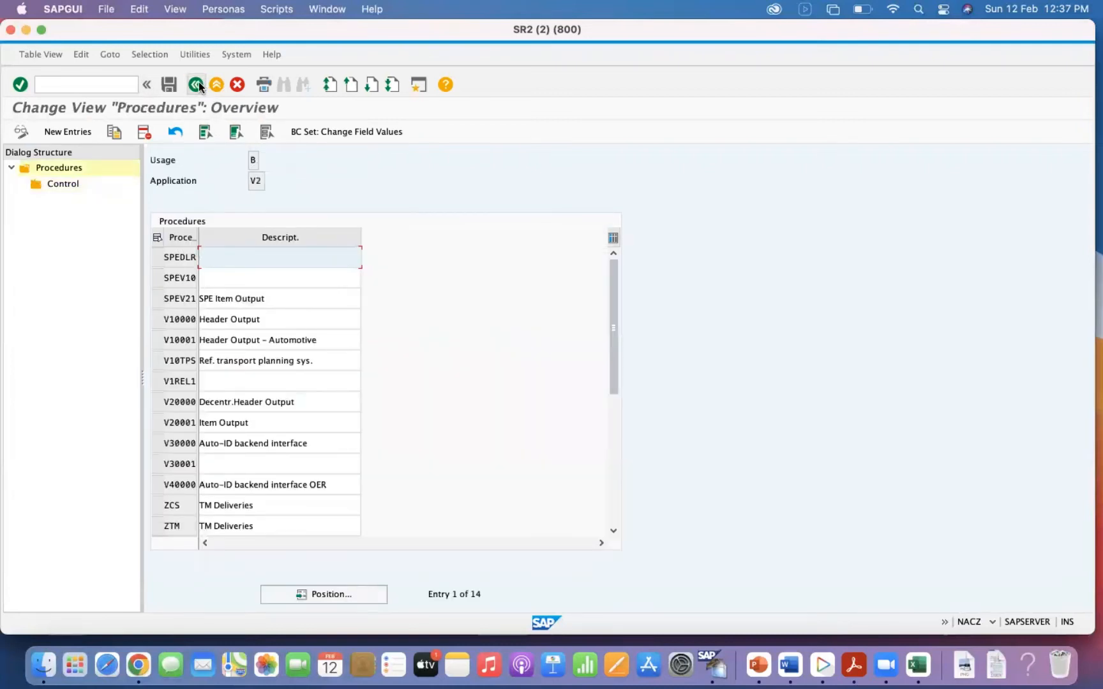
click(198, 84)
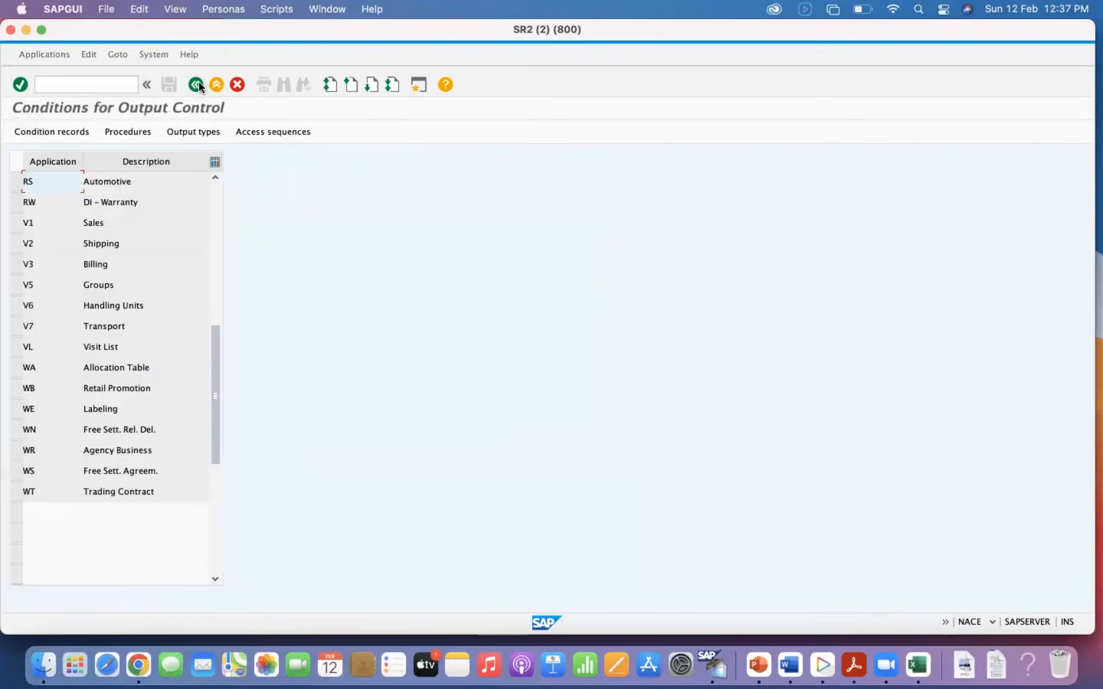
Open the V2 Shipping output types at SPED and switch the table to change mode.
click(18, 244)
click(177, 133)
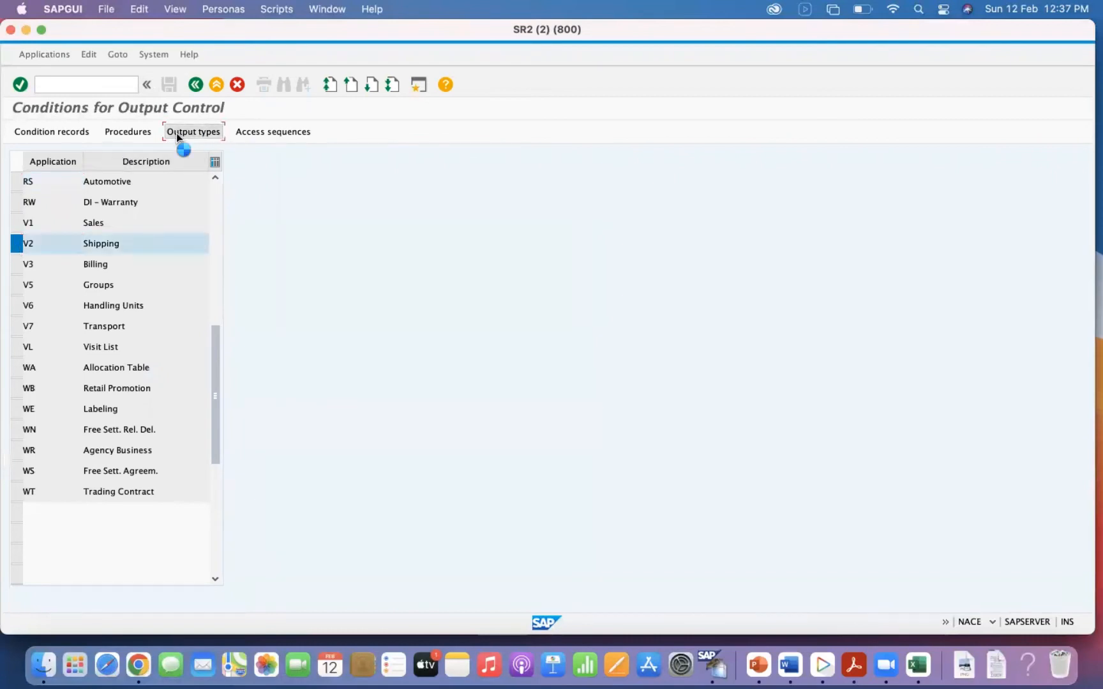
click(408, 429)
text(SPED)
key(Return)
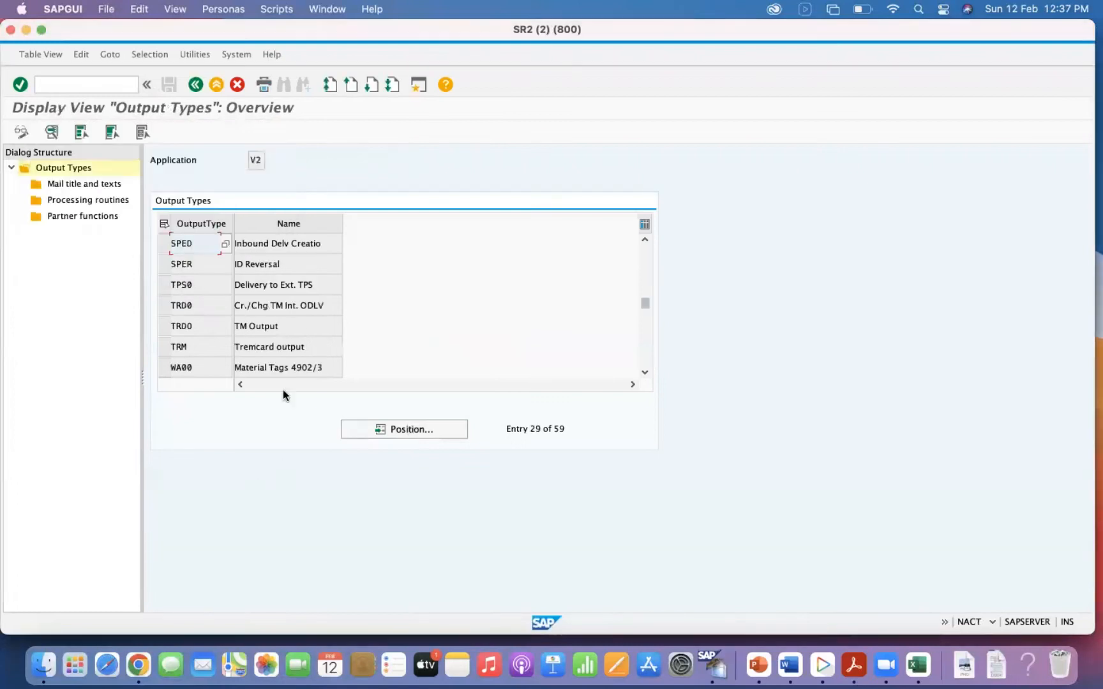
click(161, 245)
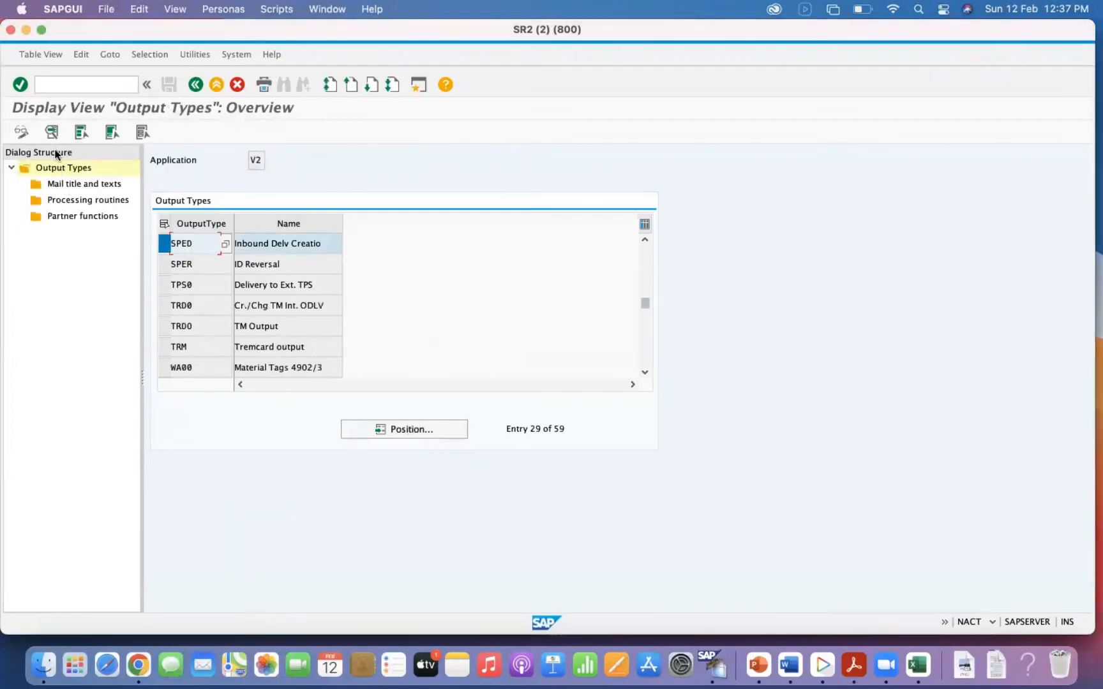
click(21, 131)
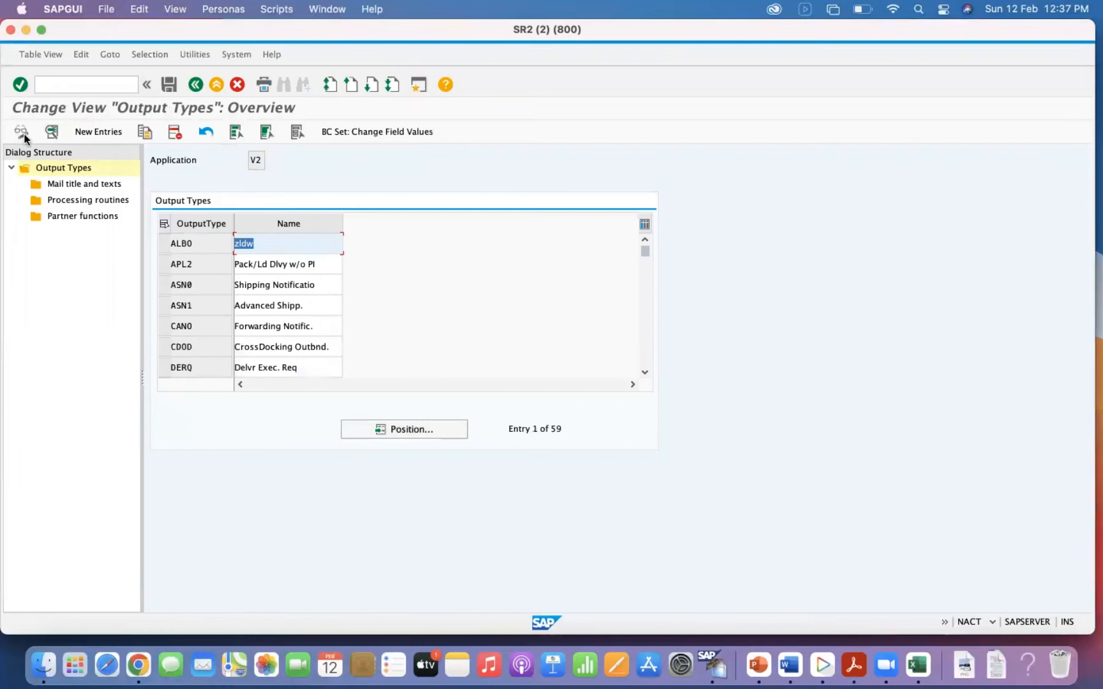
Copy output type SPED to a new output type ZAIB named "Auto IBD fro OBD GI".
click(392, 429)
text(S)
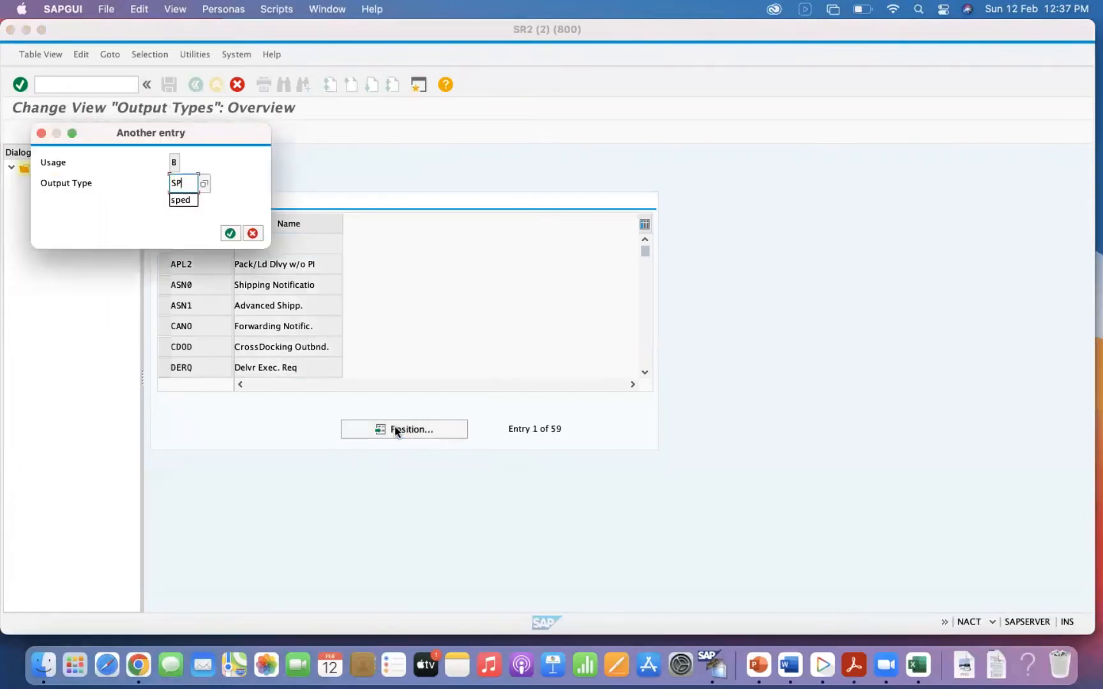
text(P)
key(Return)
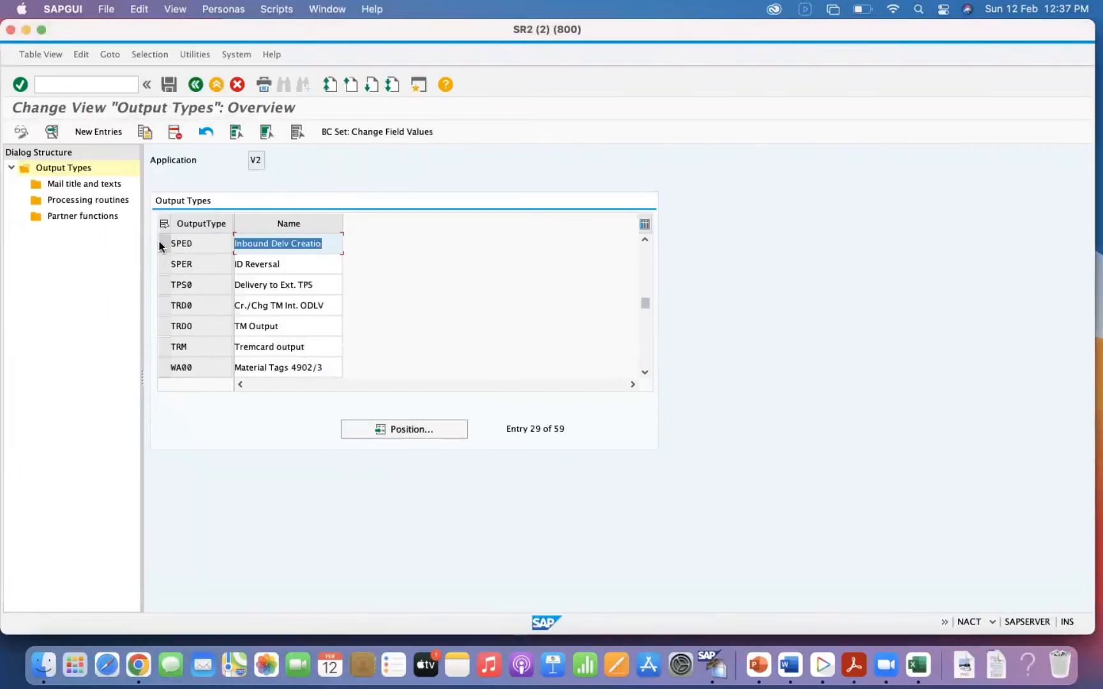
click(161, 247)
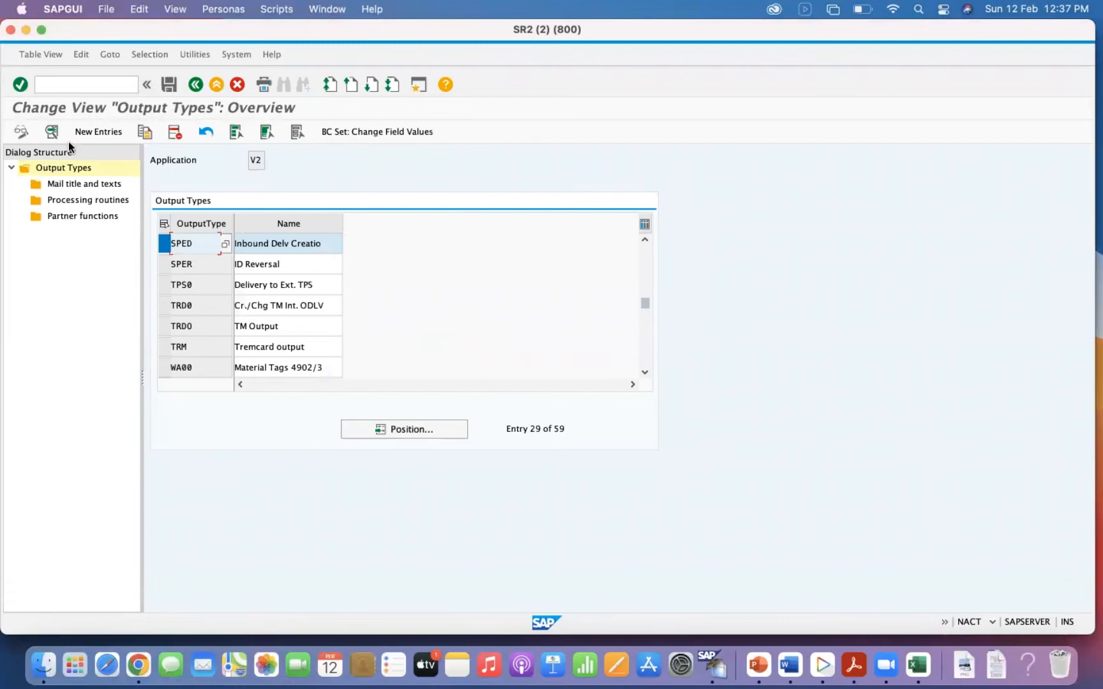
click(144, 130)
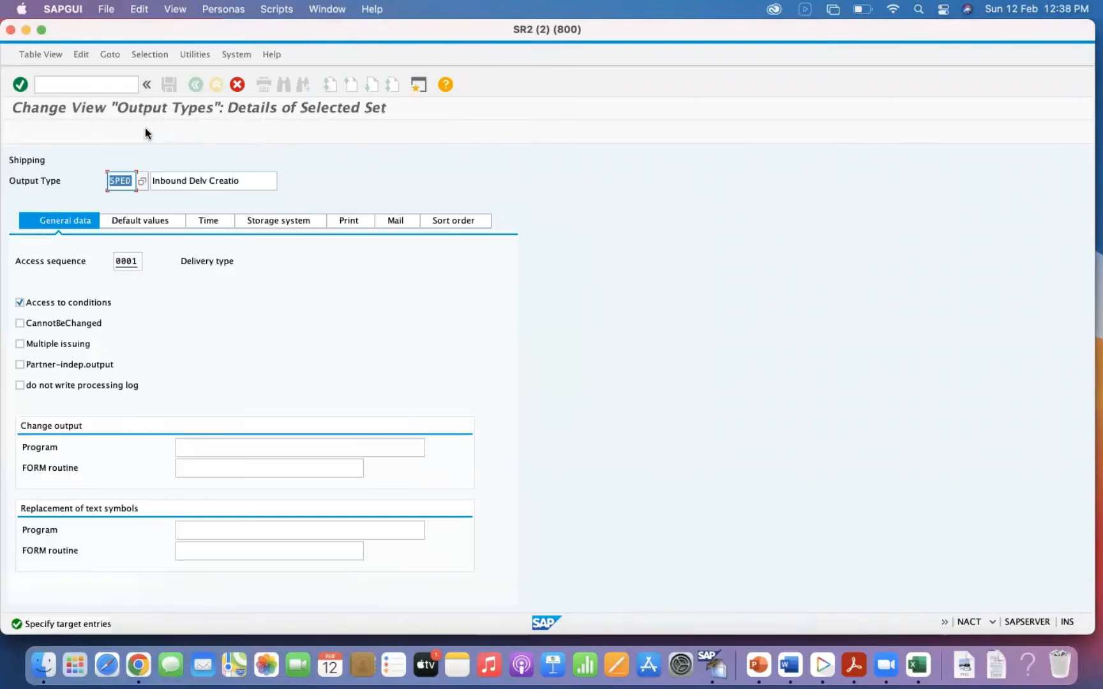
text(Z)
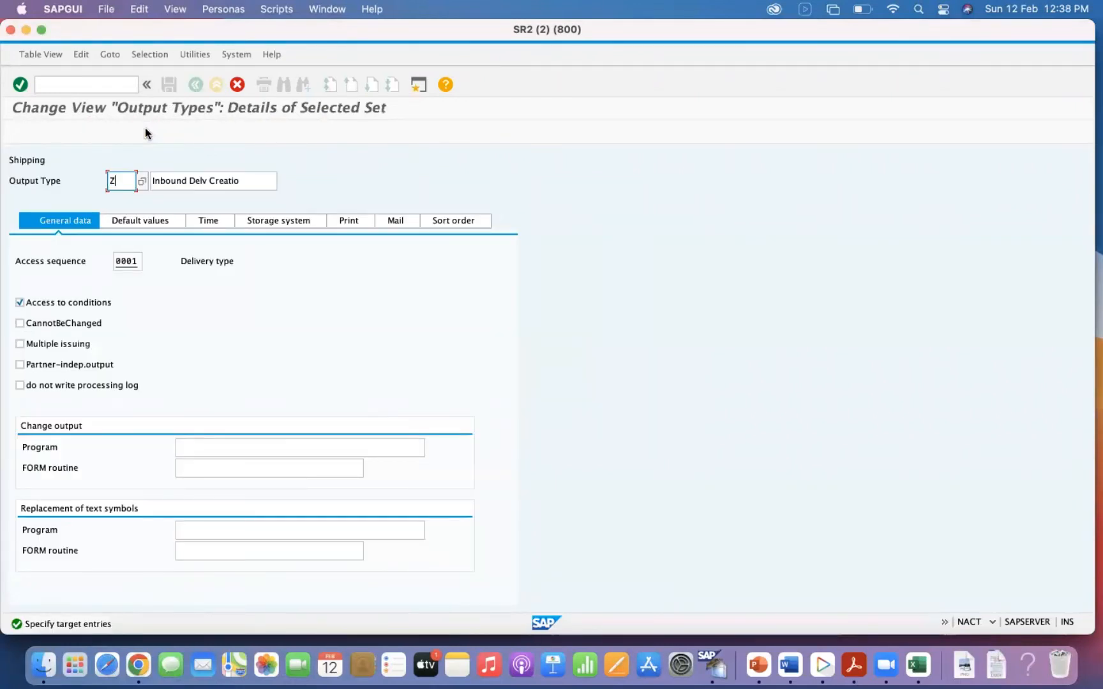
text(AIB)
key(Tab)
text(Auto)
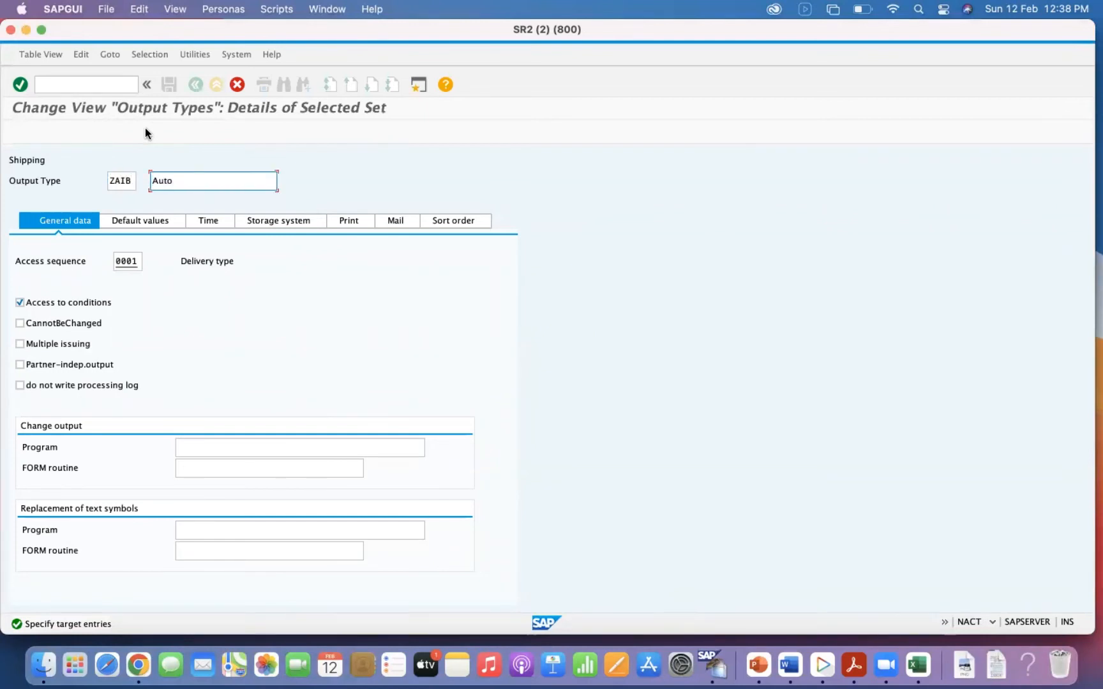
text( IBD fro OBD GI)
Set partner function SH in ZAIB's default values and copy the output type with all dependent entries.
click(141, 221)
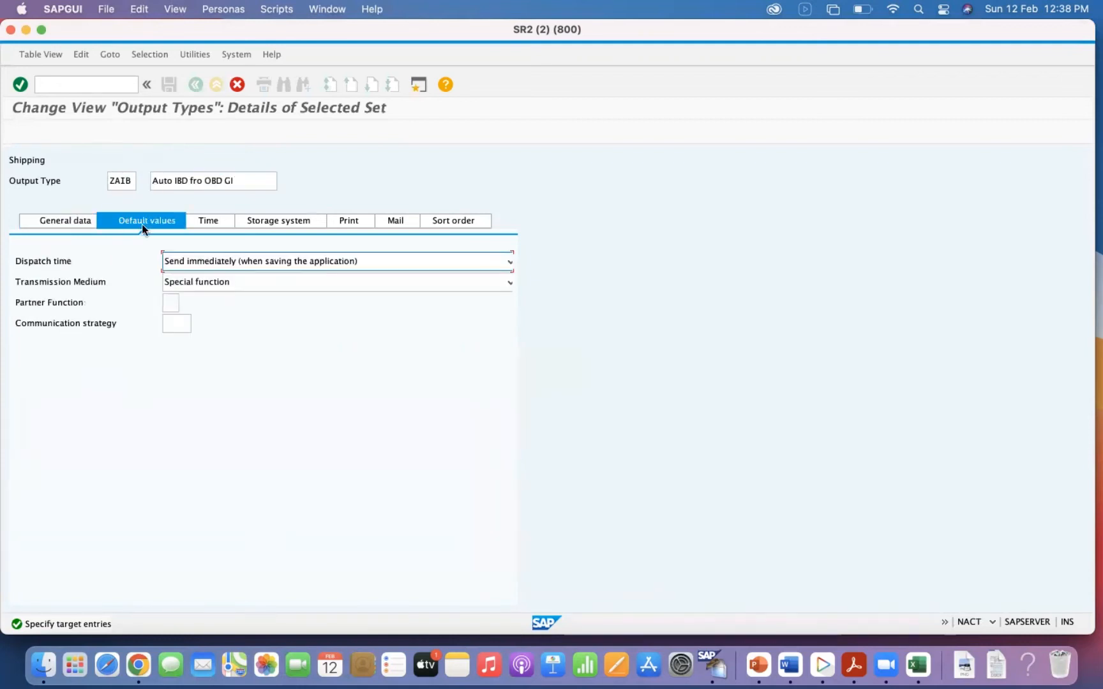
click(172, 304)
text(s)
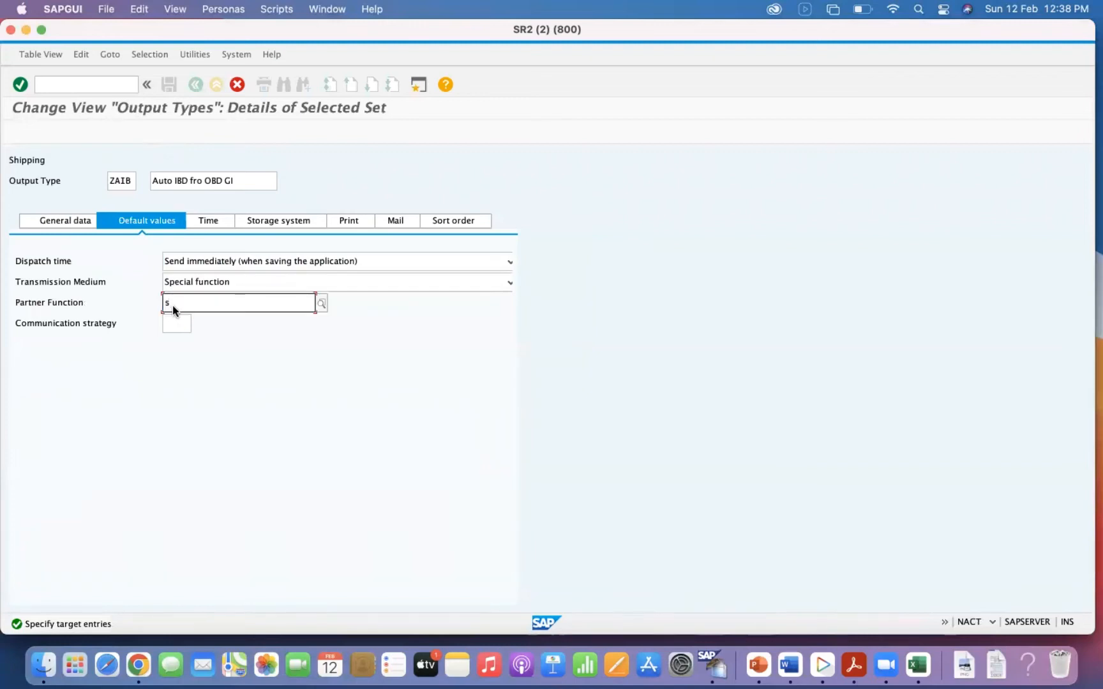
key(Return)
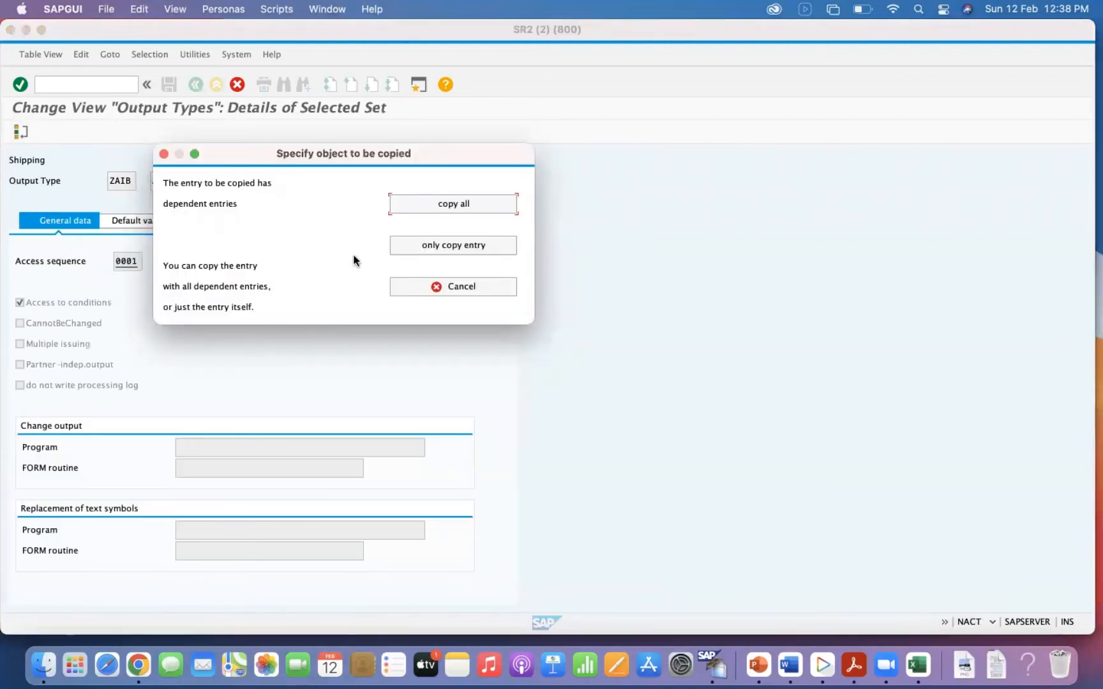
click(433, 206)
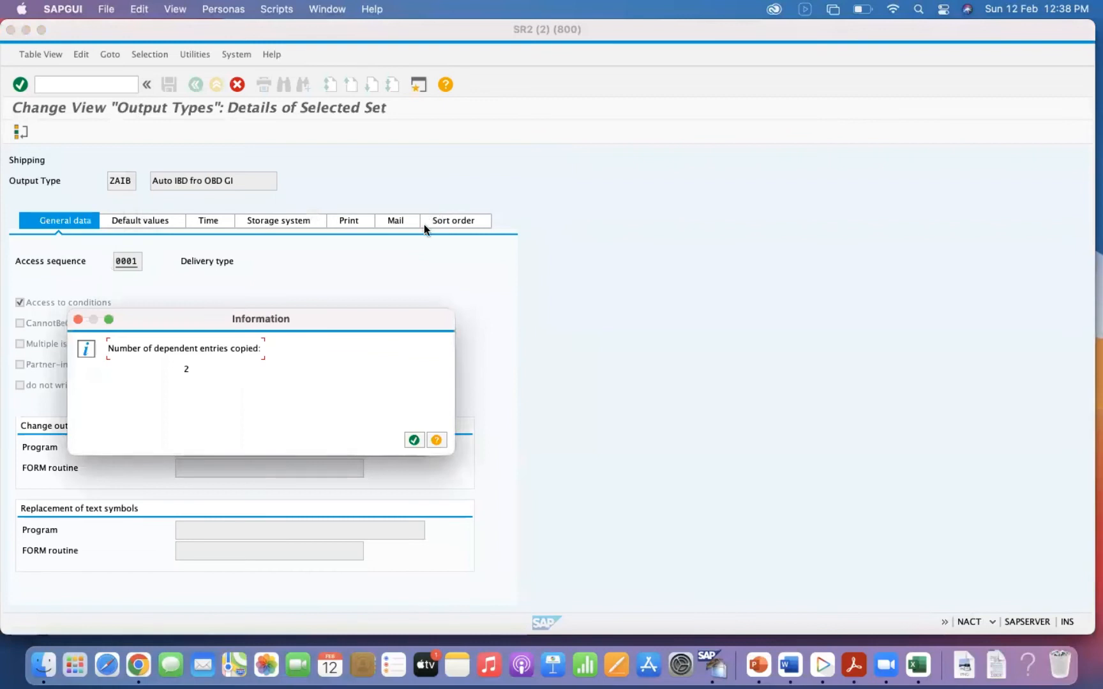
key(Return)
Open the details of output type ZAIB and check its default values and time settings.
click(161, 244)
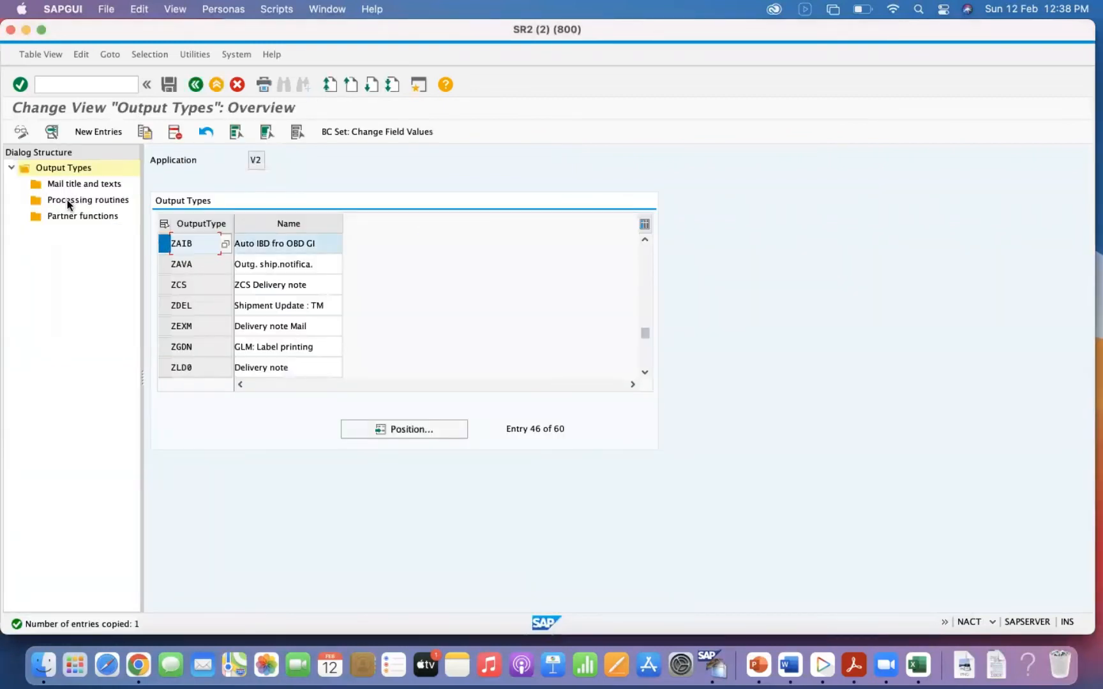
click(51, 132)
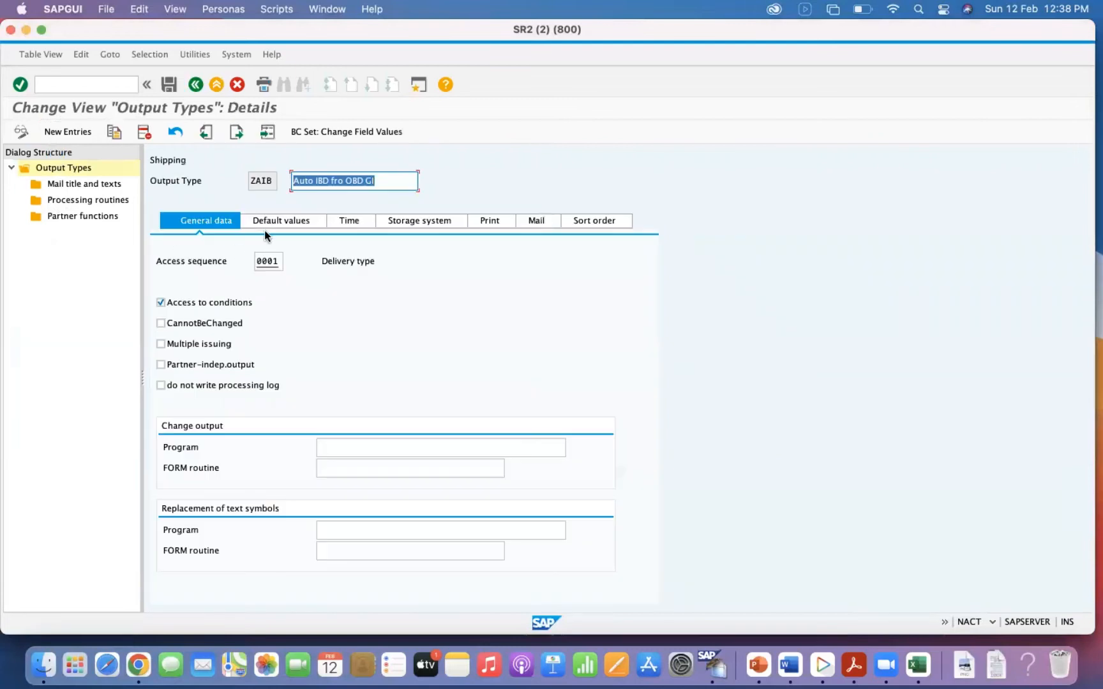
click(263, 223)
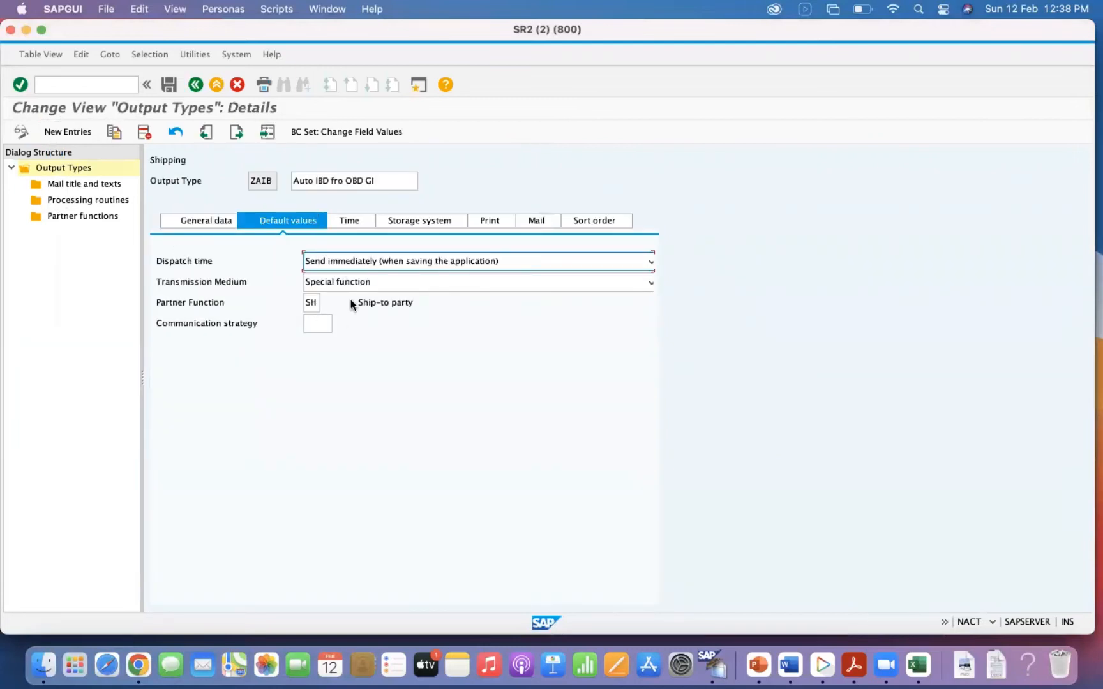
click(318, 304)
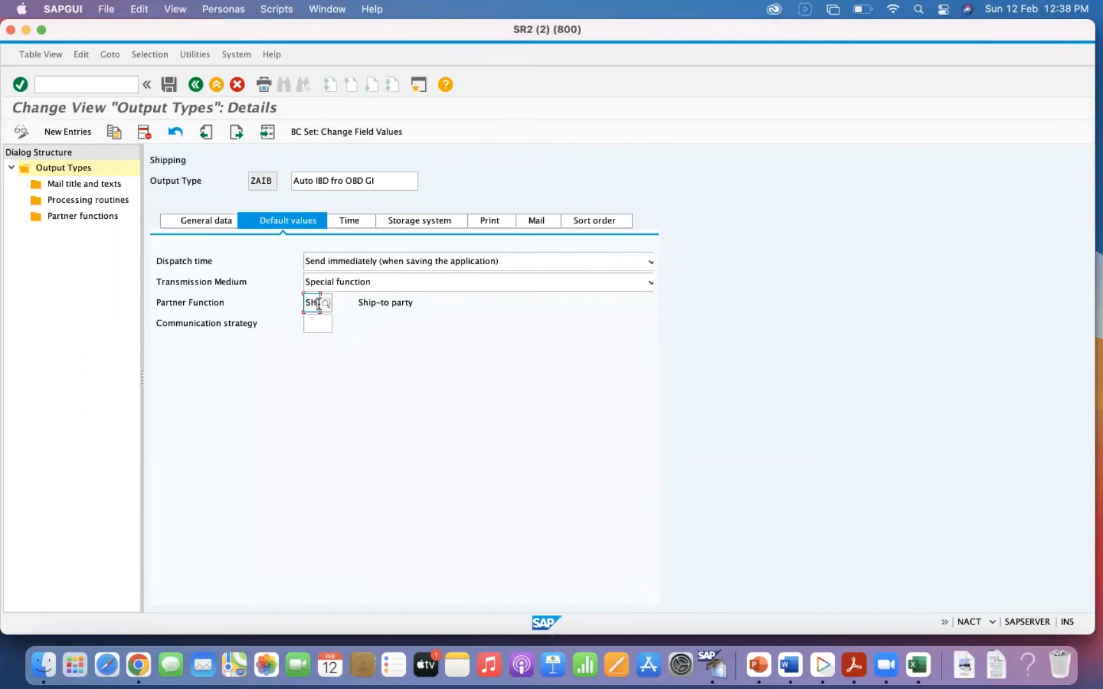
click(359, 259)
click(359, 259)
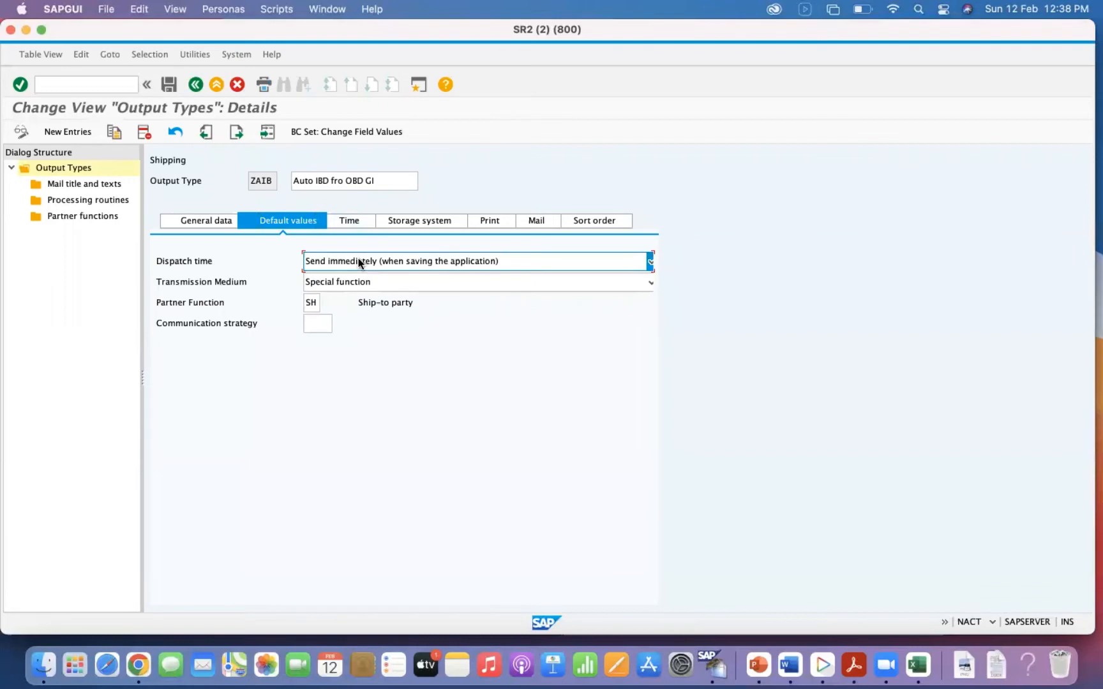
click(347, 219)
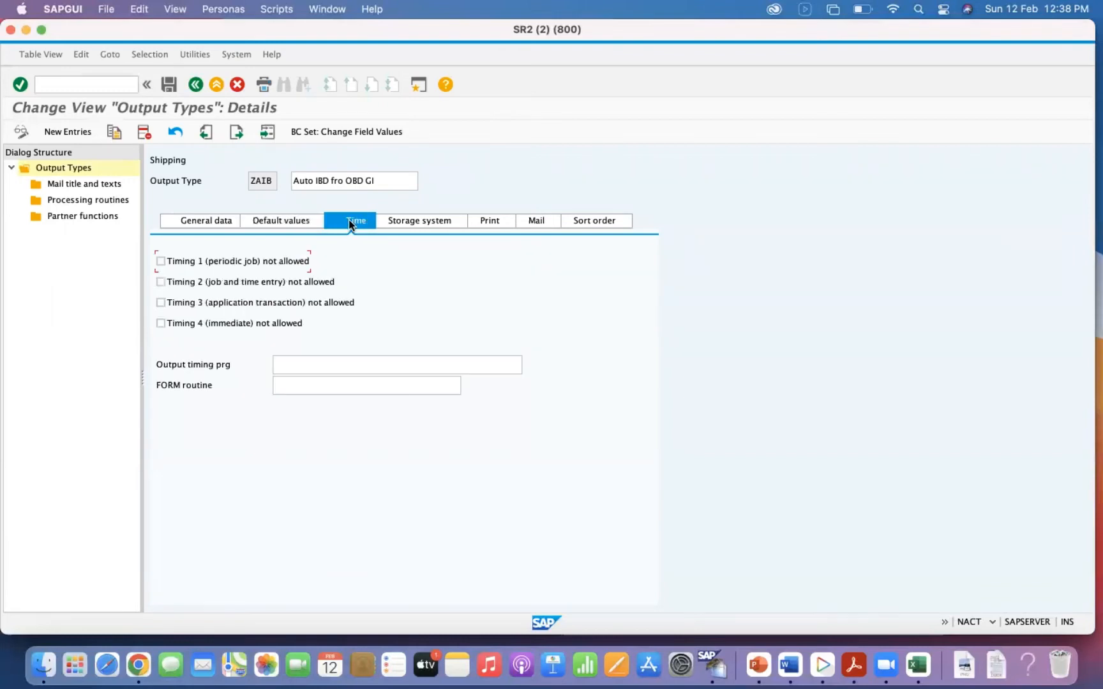
Save output type ZAIB in a new customizing request with the short description "SPED Configuration".
click(169, 84)
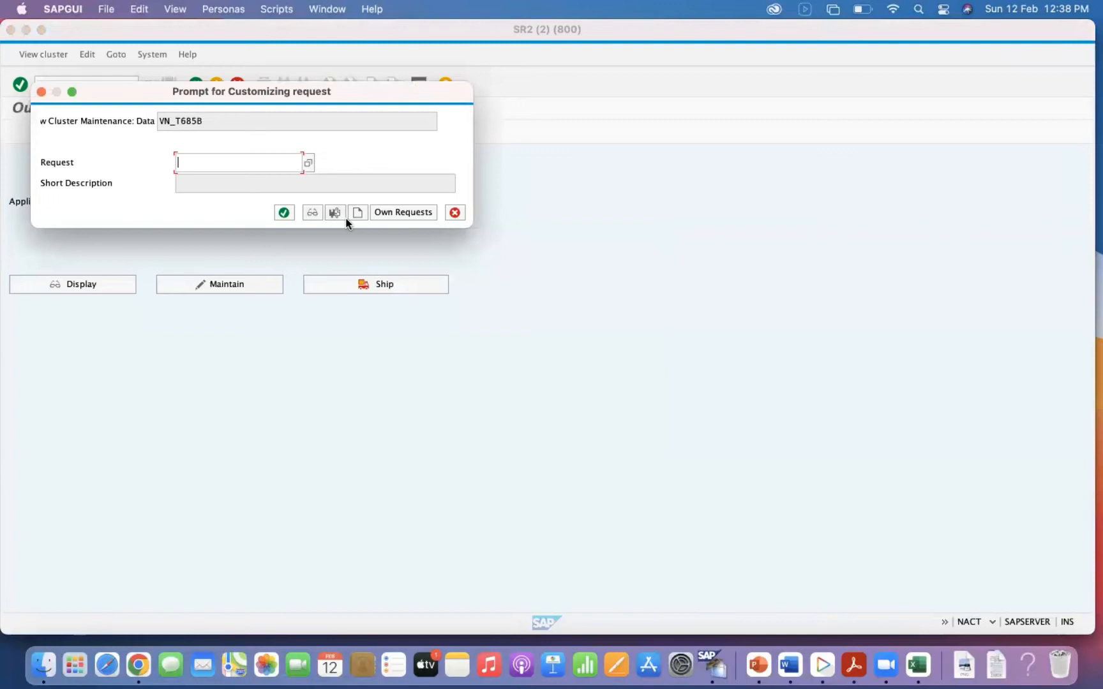
click(356, 212)
text(sp)
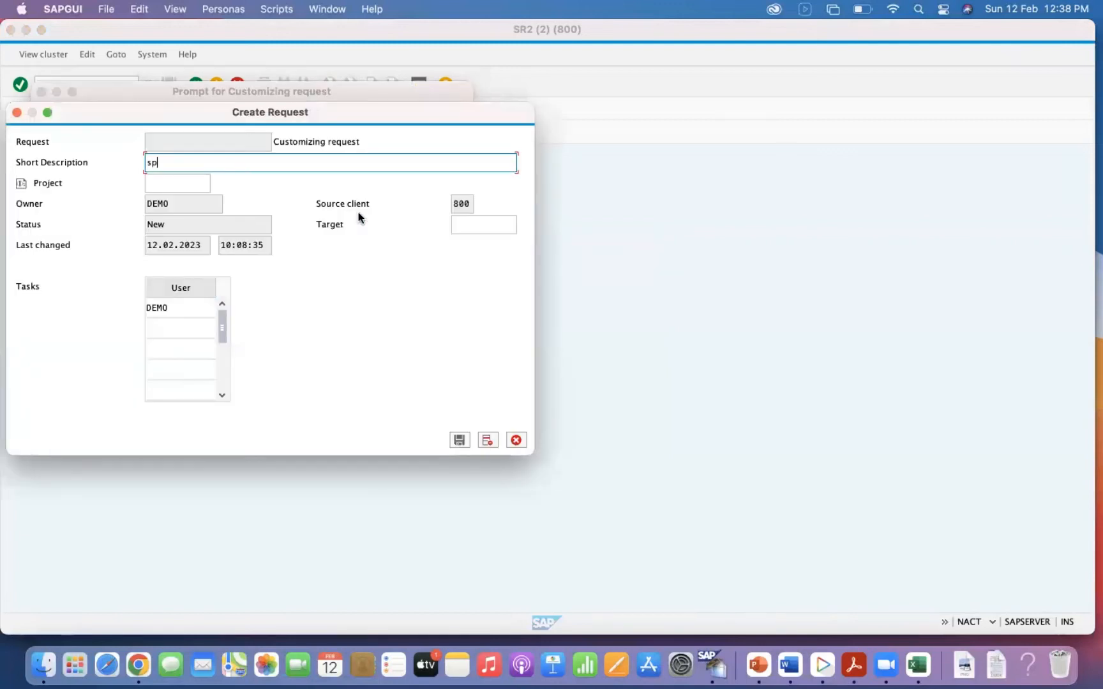
key(BackSpace)
key(BackSpace)
text(SPED Configuration)
key(Return)
click(281, 213)
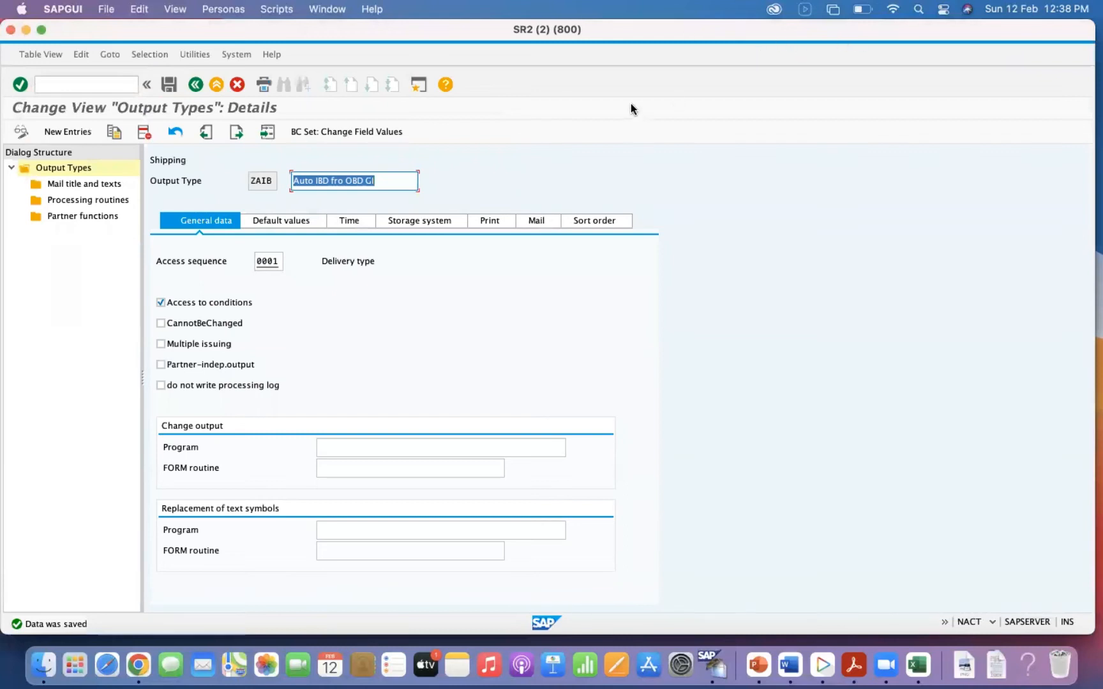
Leave the output types and open the control steps of procedure V10000 Header Output for V2 Shipping in change mode.
click(193, 88)
click(194, 90)
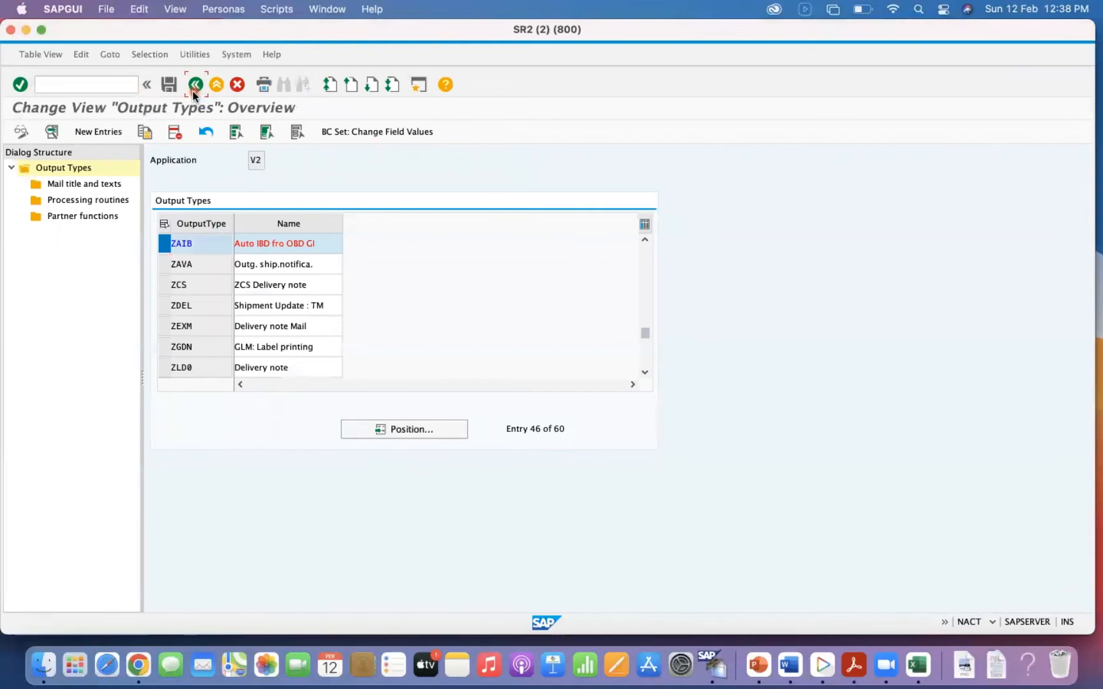
click(17, 243)
click(121, 132)
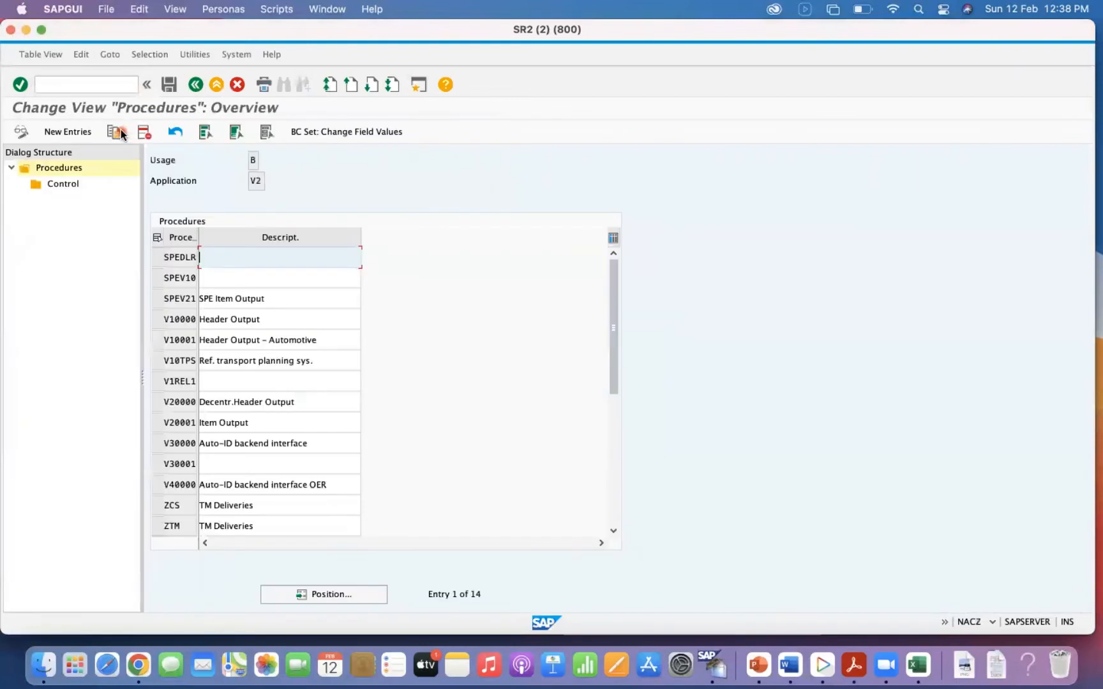
click(305, 595)
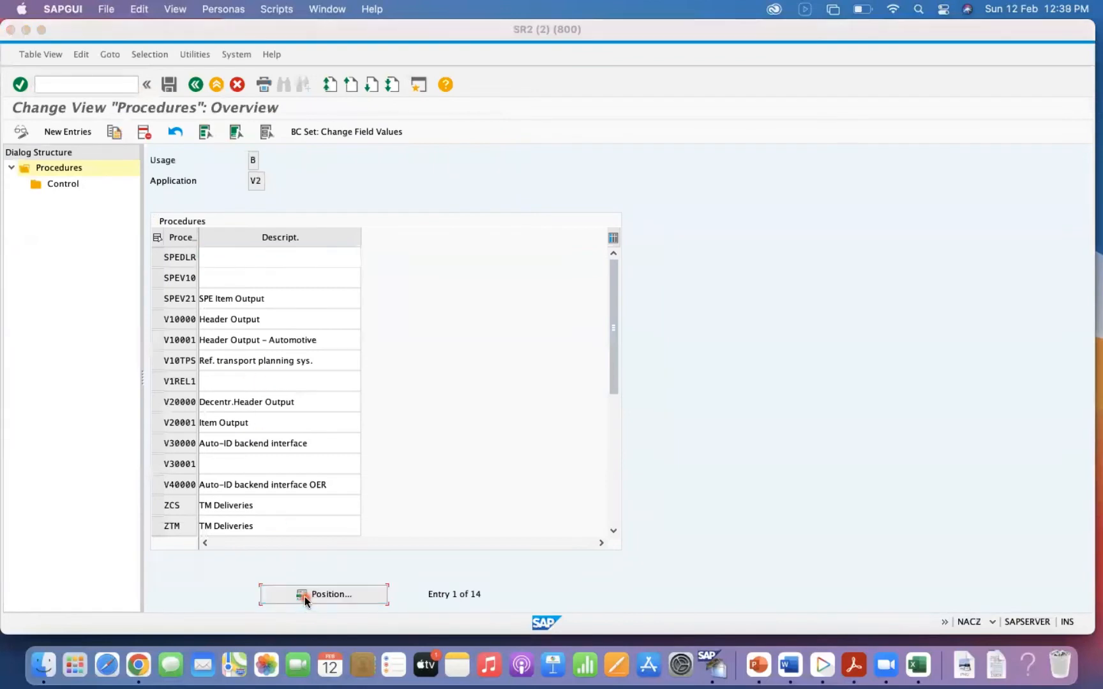
click(265, 212)
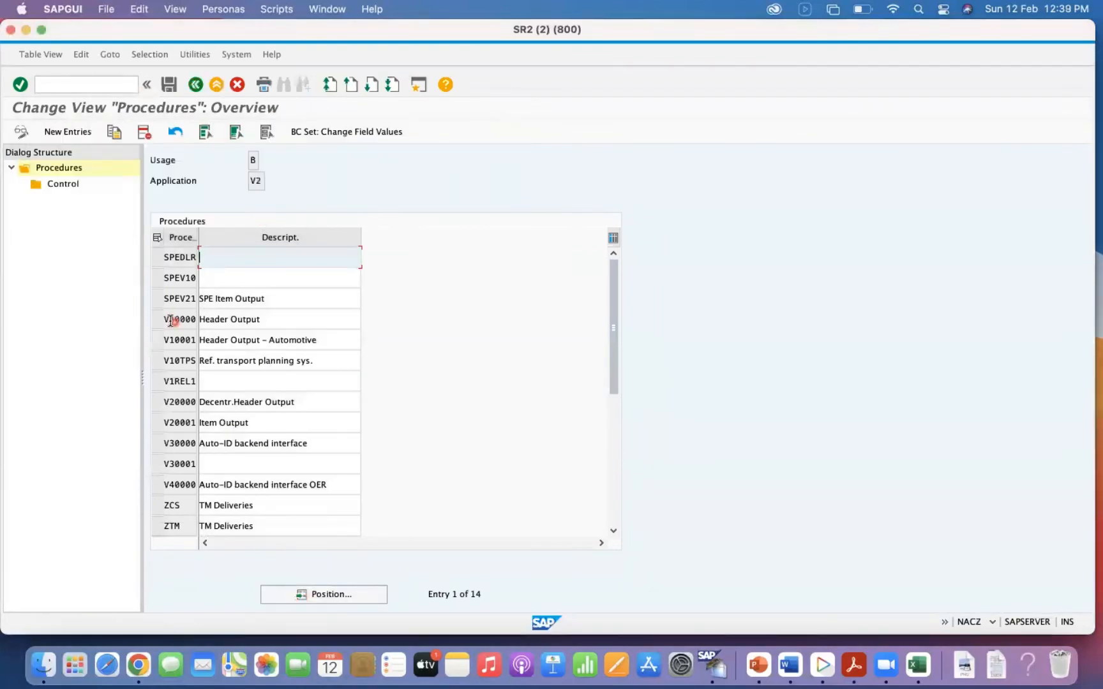
click(156, 319)
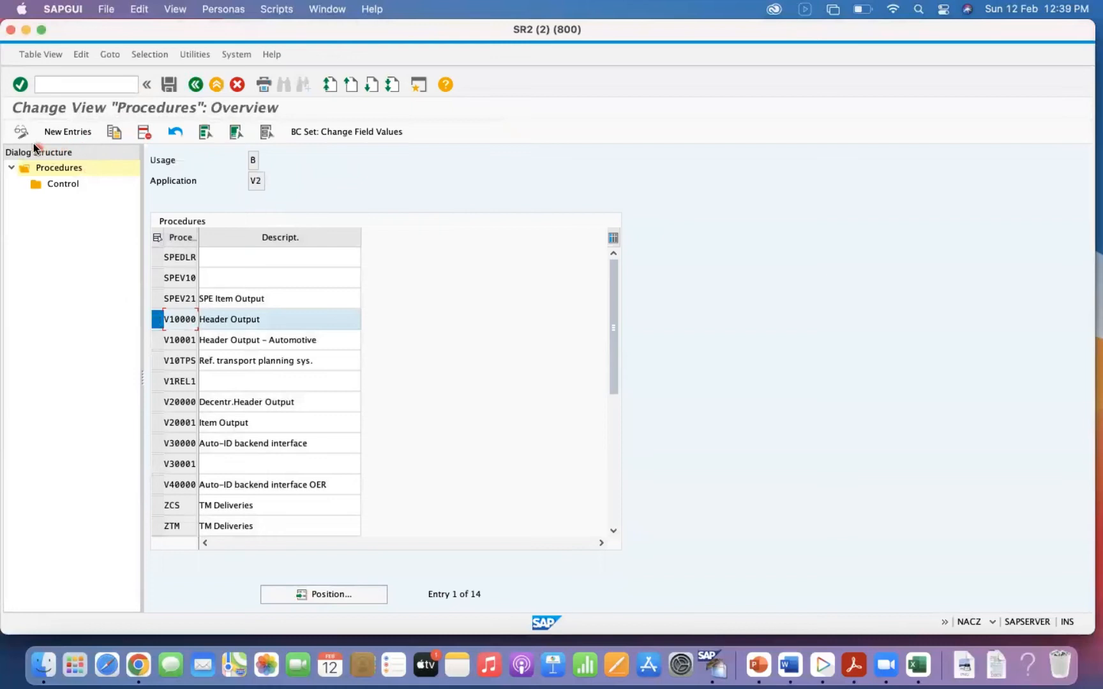
click(64, 188)
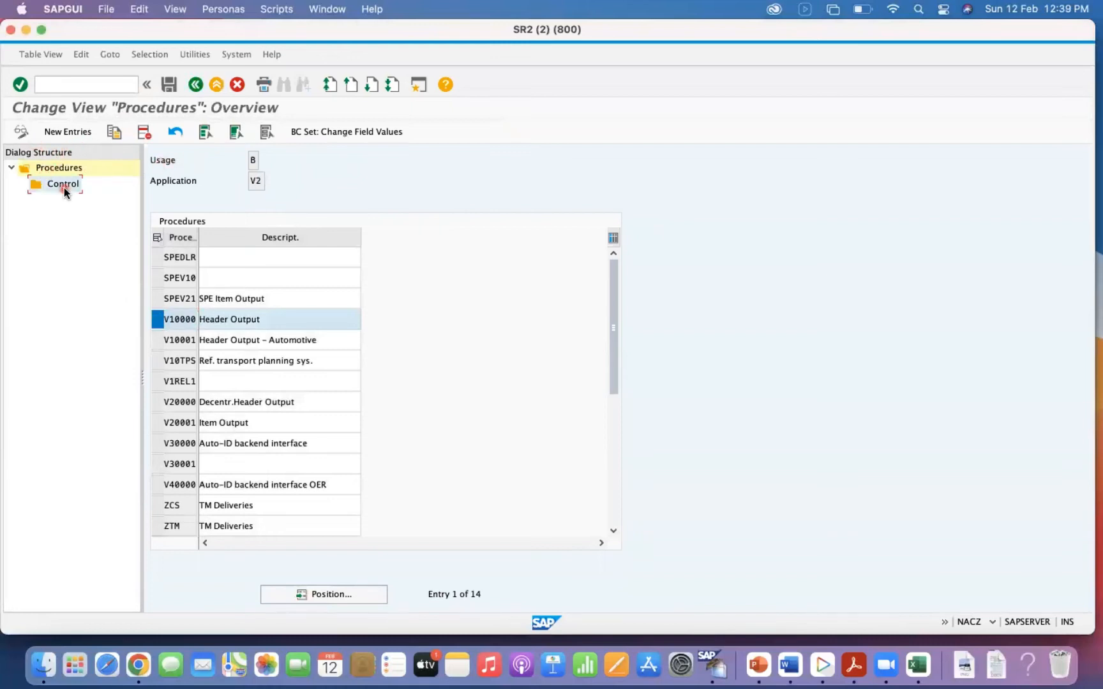
double_click(61, 186)
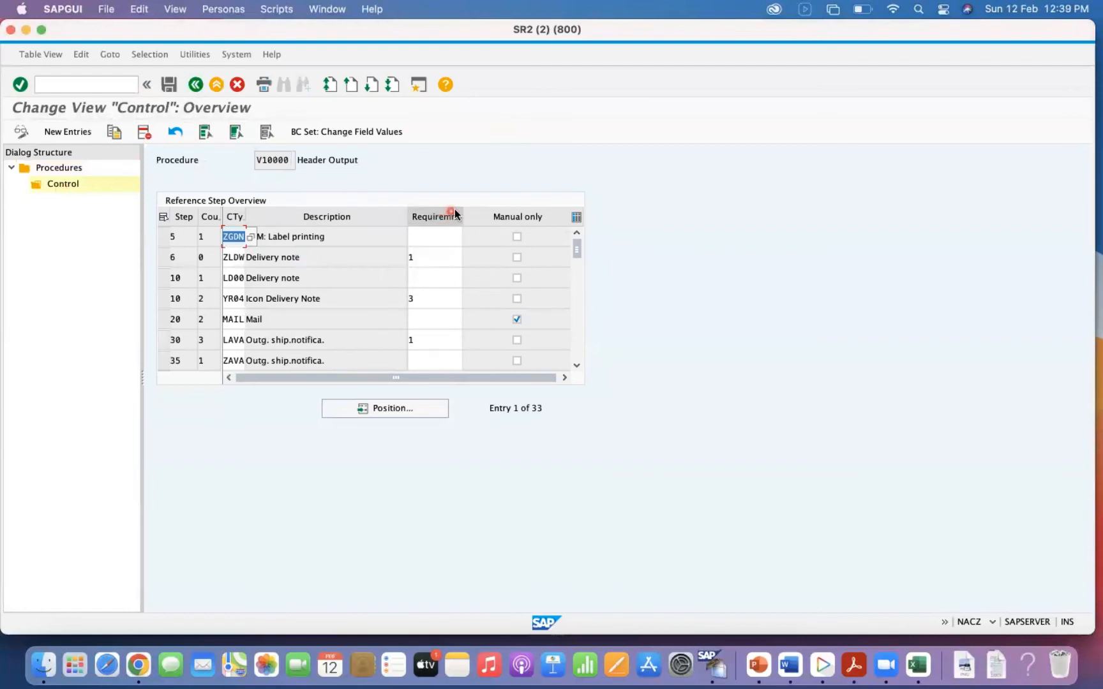
Copy the SPED control step of procedure V10000 as step 990 with condition type ZAIB.
drag(577, 251, 577, 345)
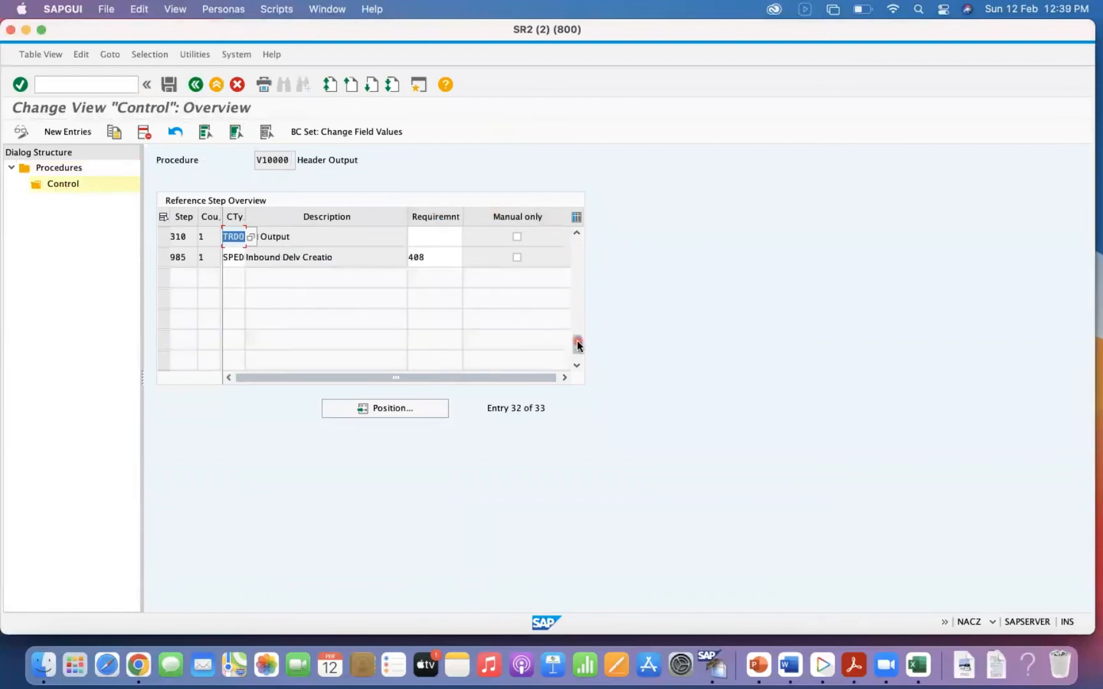
click(164, 262)
click(114, 133)
click(166, 307)
text(990)
key(Tab)
key(Tab)
text(z)
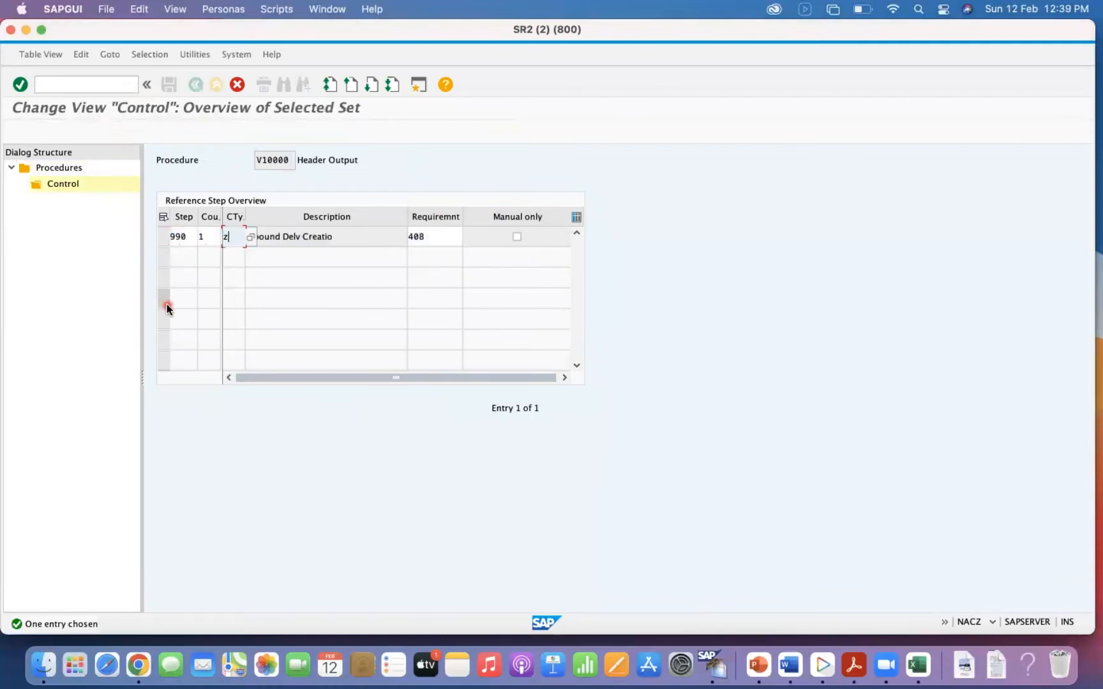
text(a)
key(BackSpace)
key(BackSpace)
text(ZAIB)
key(Return)
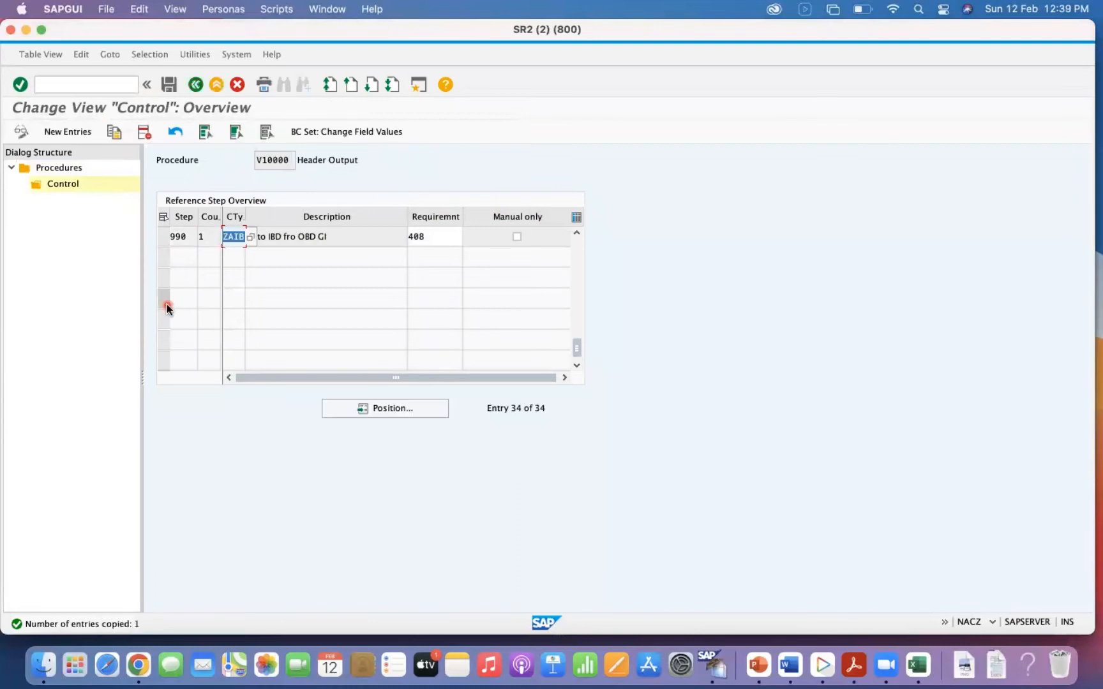
Save the new ZAIB control step to the customizing request and return to the output control application list.
click(433, 240)
click(167, 85)
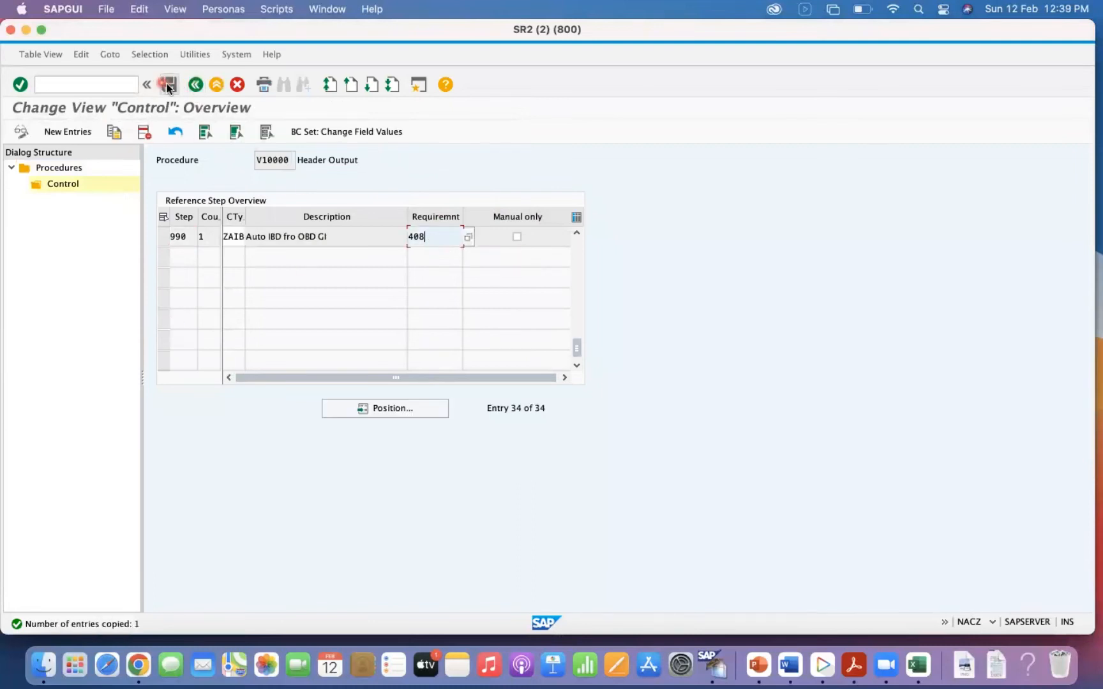
click(281, 212)
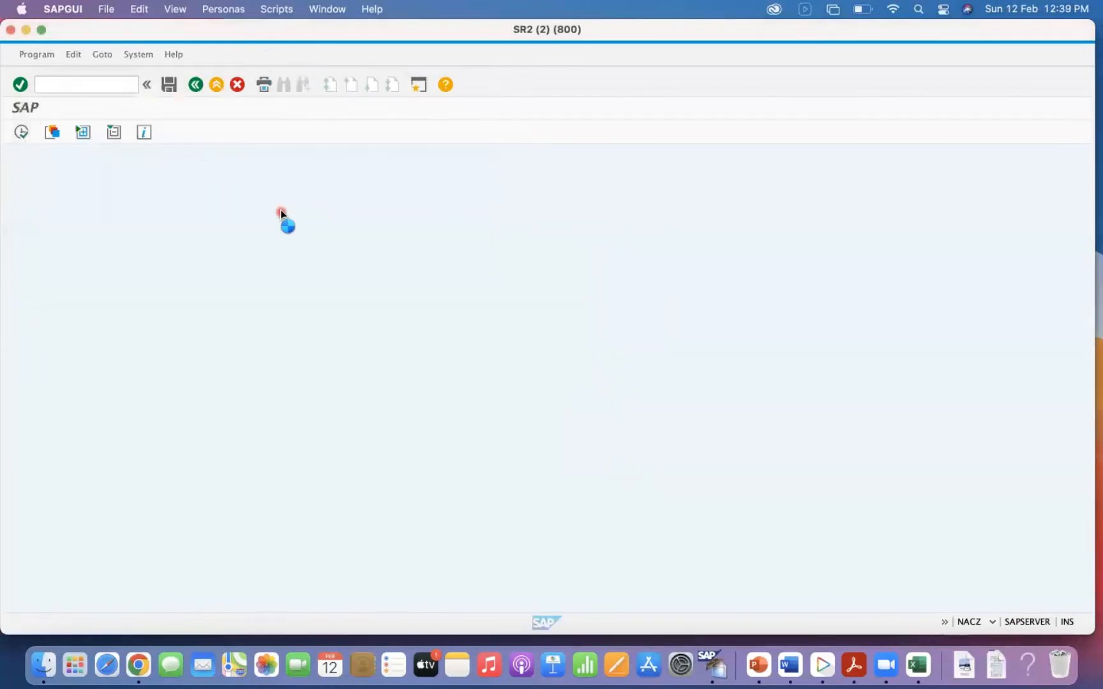
click(196, 85)
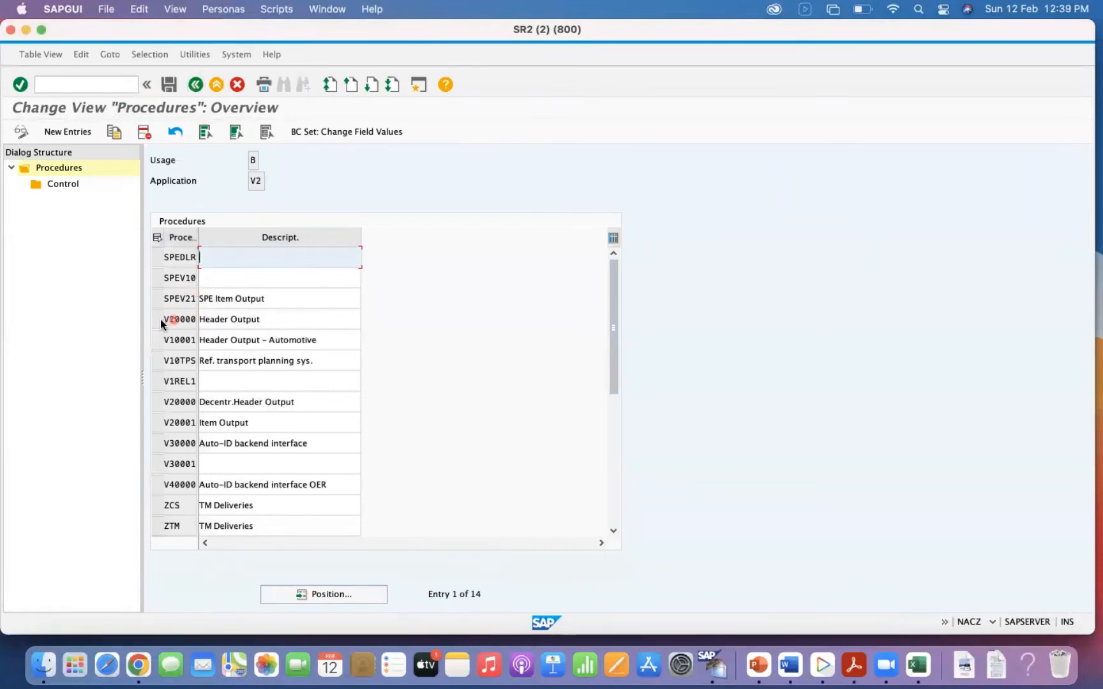
click(170, 85)
click(197, 85)
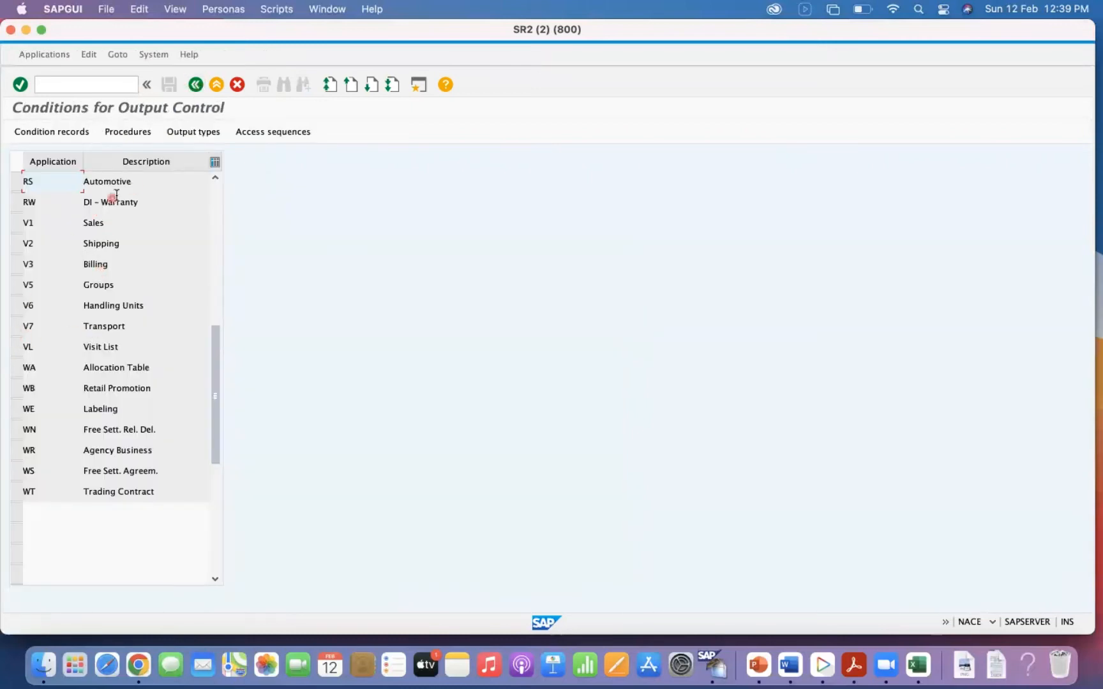
Open the condition records of V2 Shipping output type ZAIB for delivery type NL.
click(16, 243)
click(57, 132)
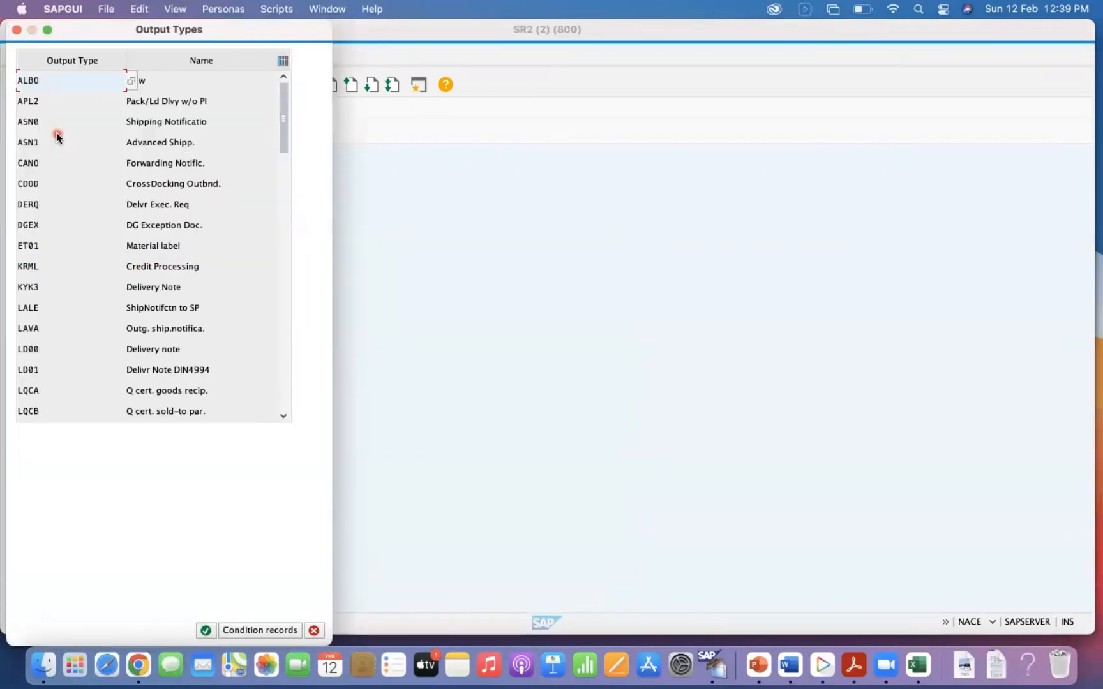
click(281, 314)
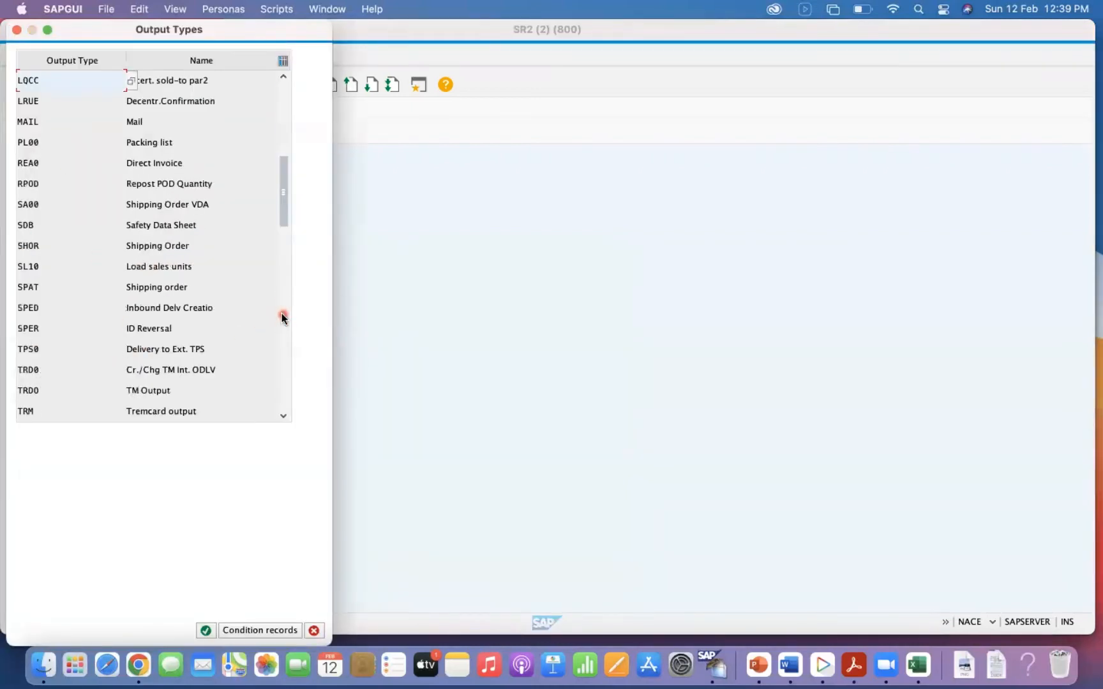
click(283, 321)
click(286, 362)
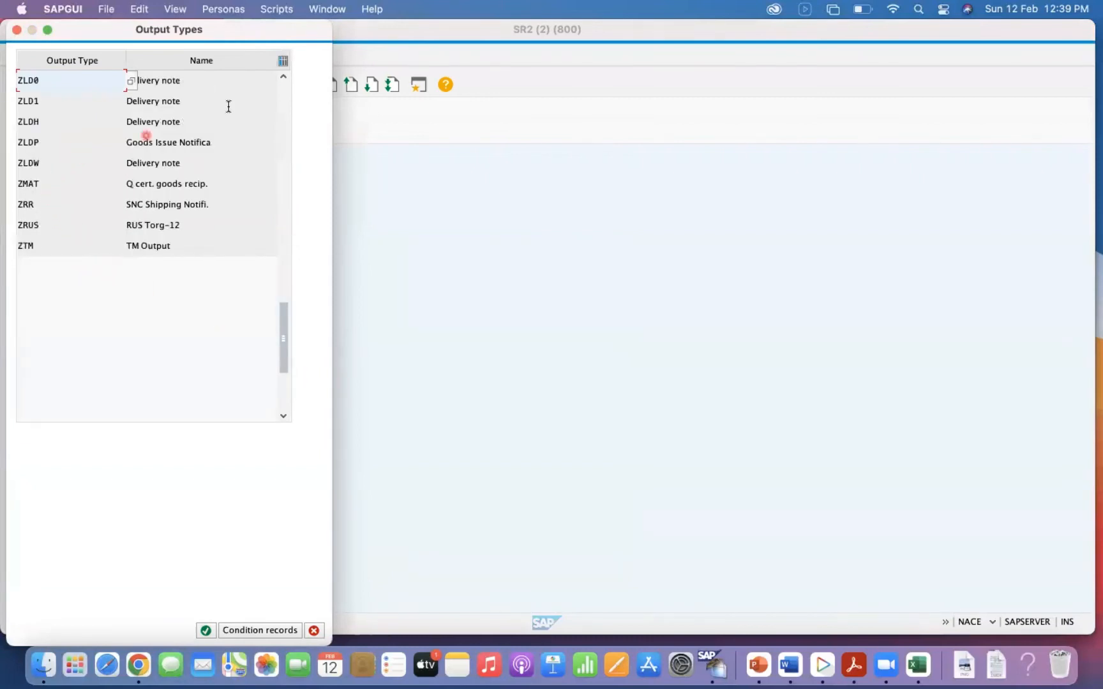
click(284, 185)
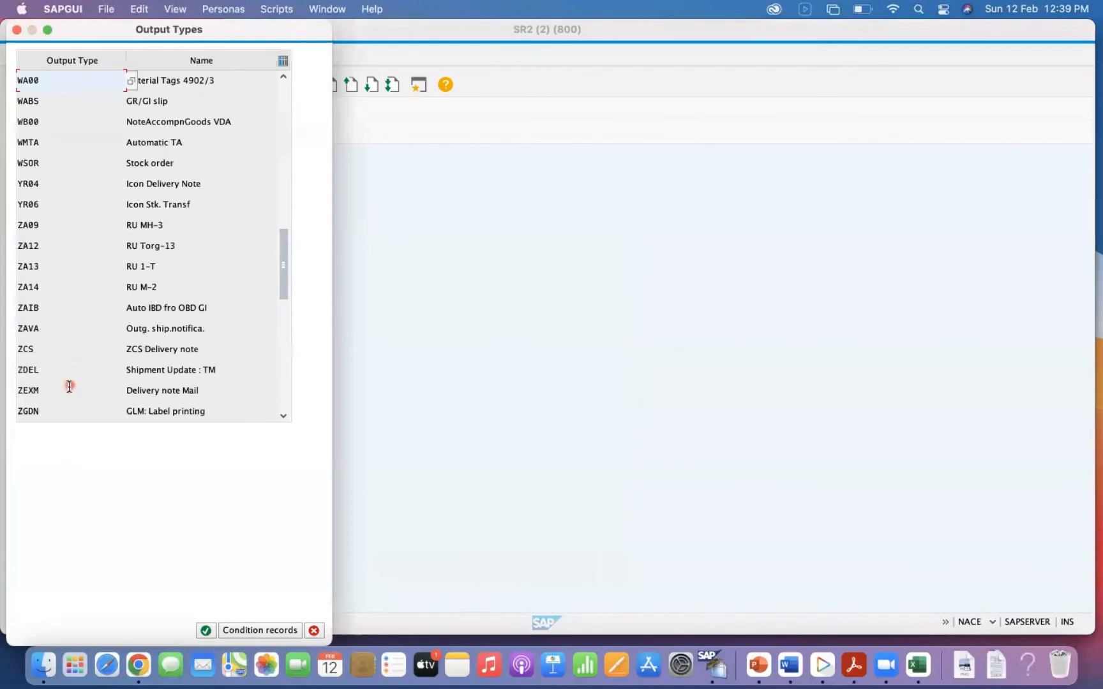
click(149, 309)
double_click(148, 309)
click(21, 135)
text(NL)
key(Return)
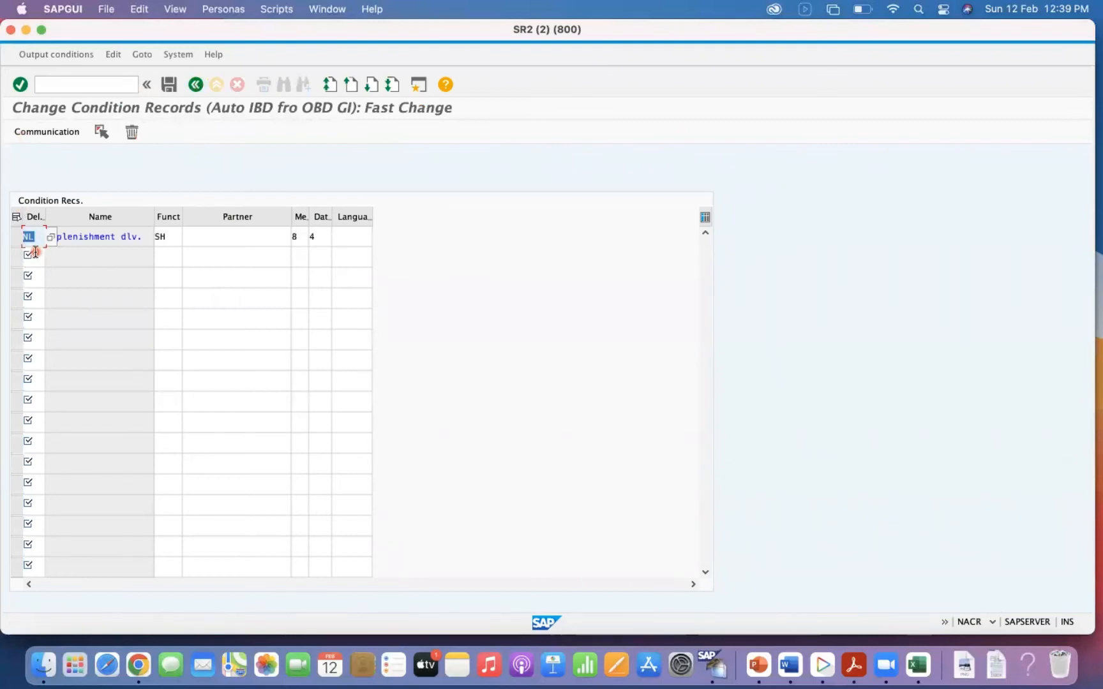
Check the partner and language of the NL condition record, save it and close the list of output types.
click(233, 240)
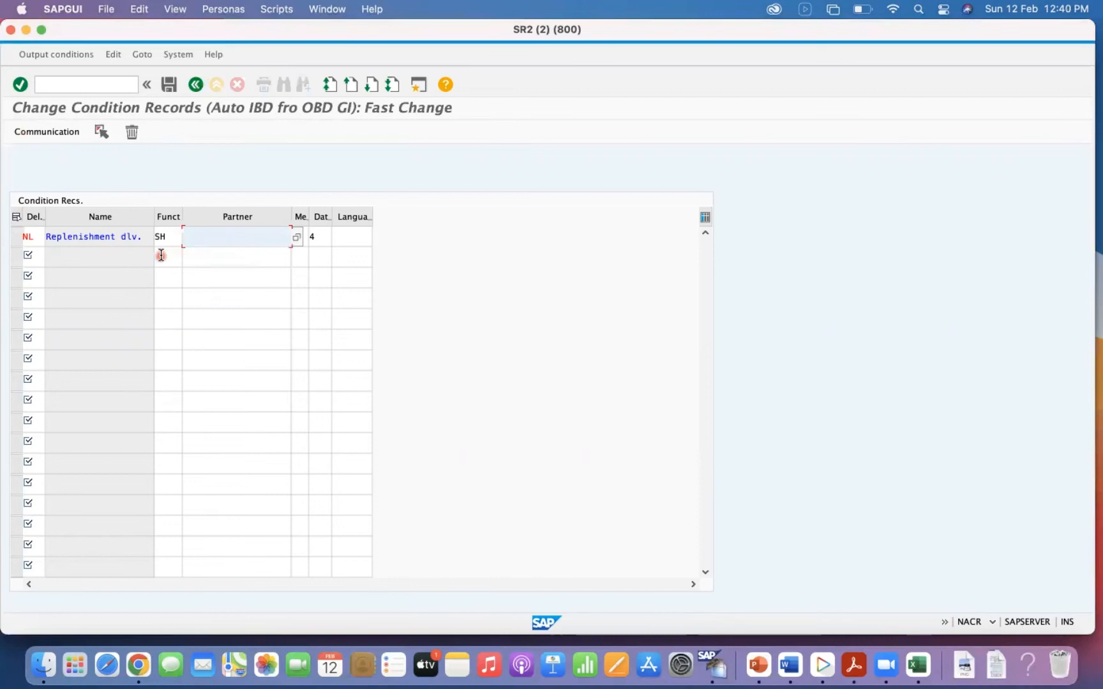
click(350, 239)
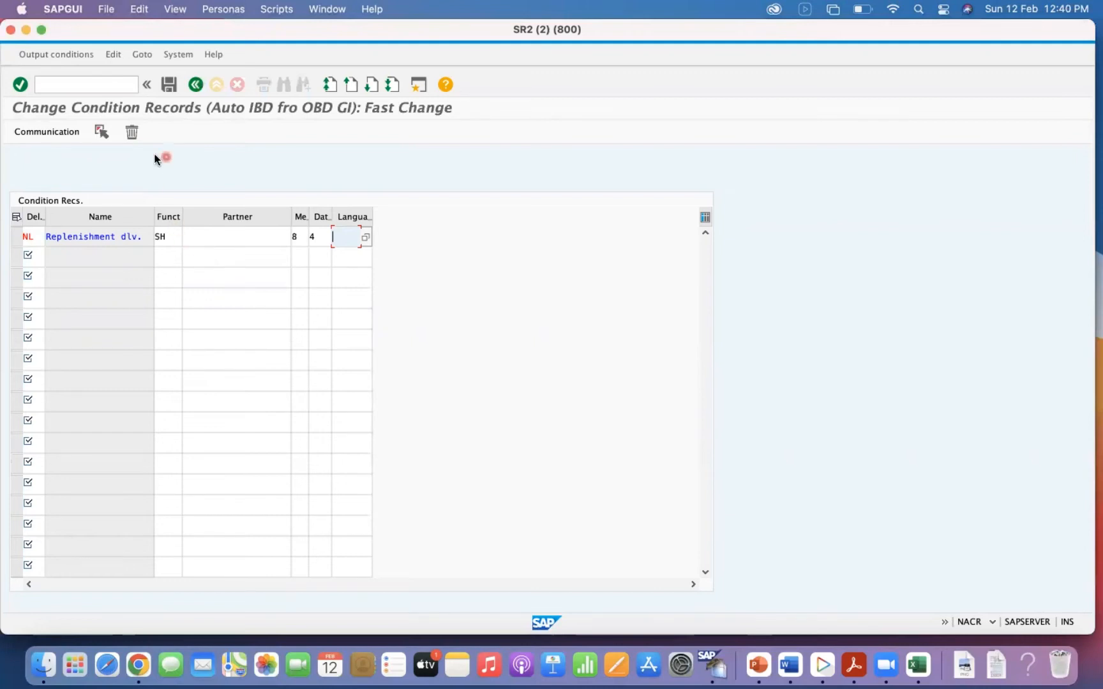
click(169, 83)
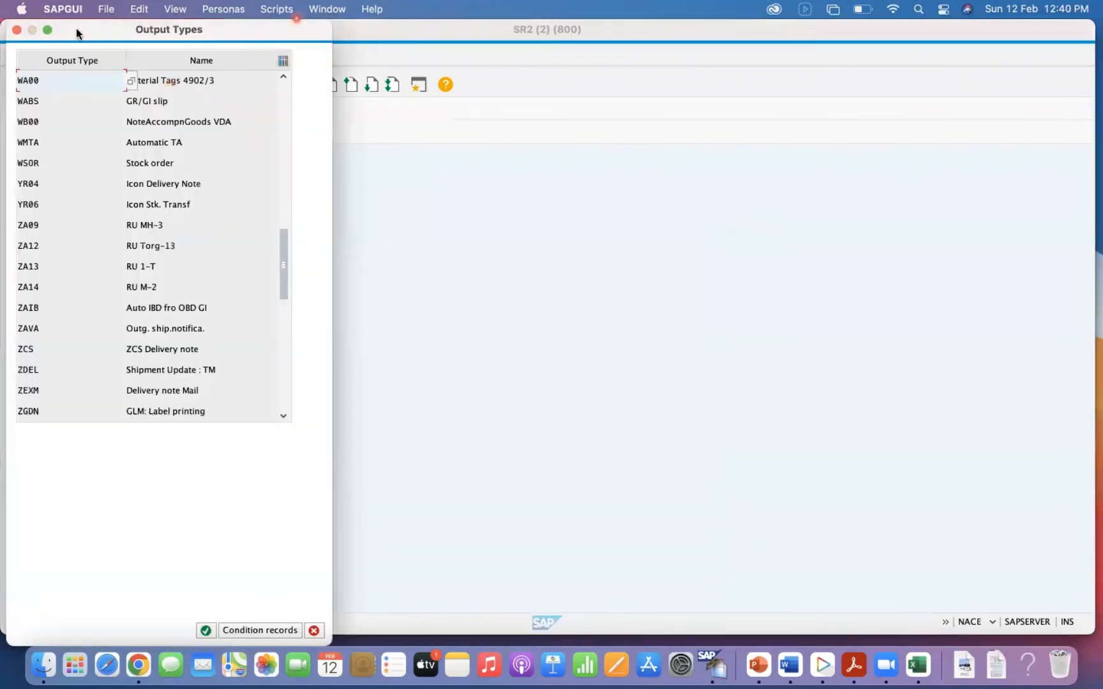
click(18, 30)
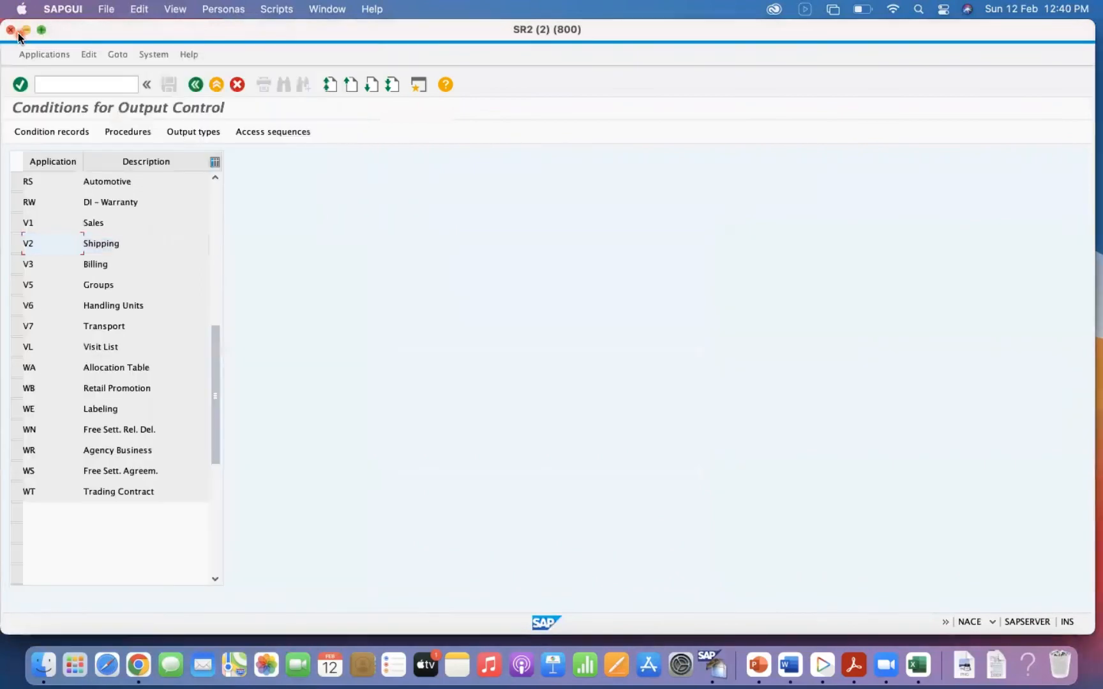
click(16, 243)
click(62, 128)
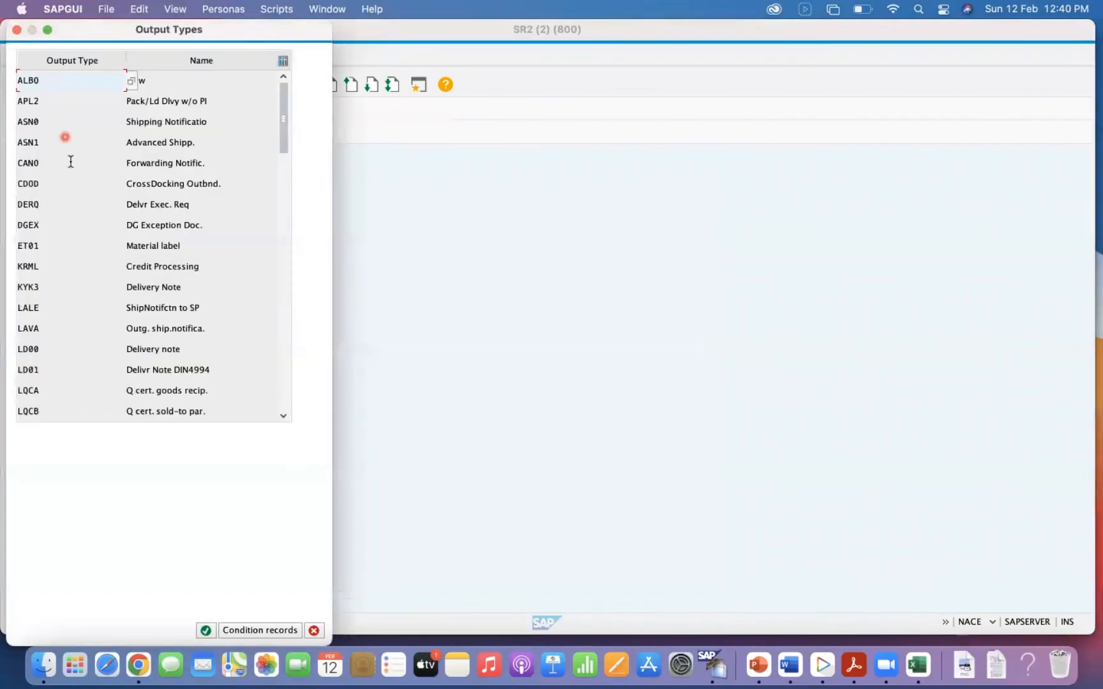
click(286, 357)
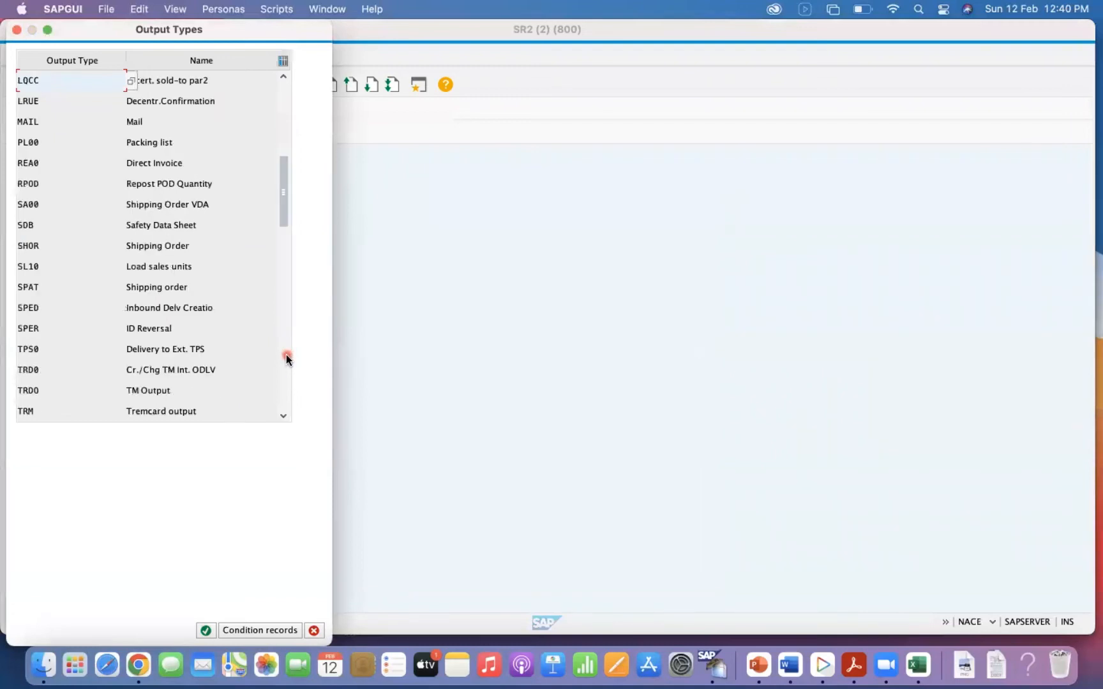
click(314, 630)
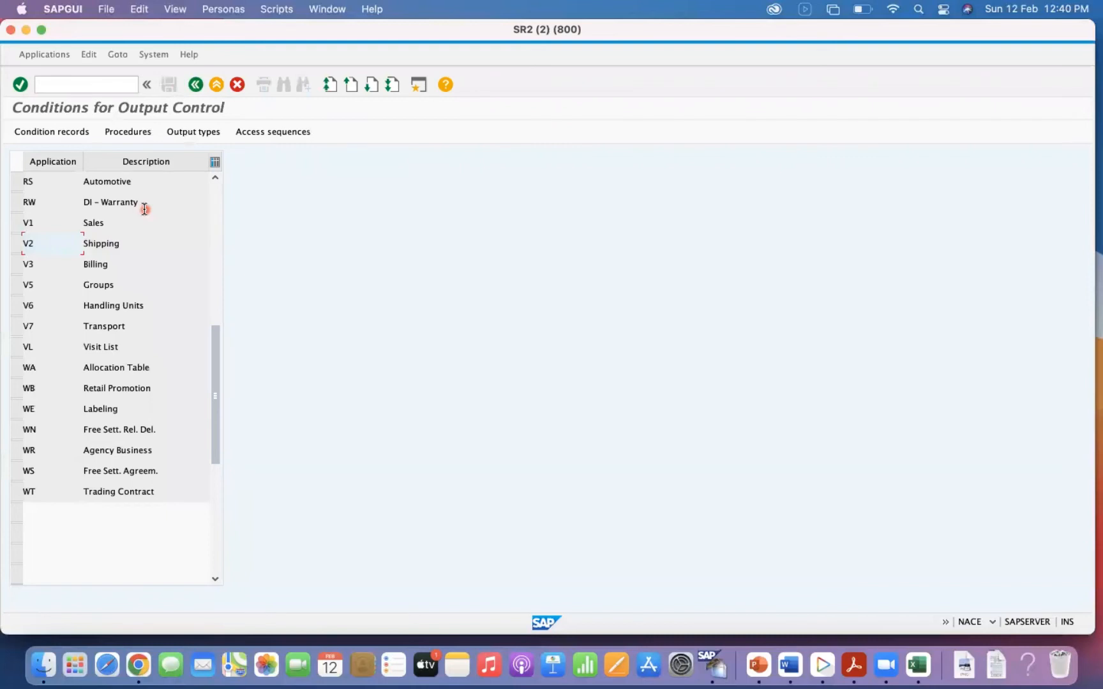
Switch to Excel and examine the inbound delivery and transfer order creation and confirmation steps in the Intra Company STO process table.
click(927, 667)
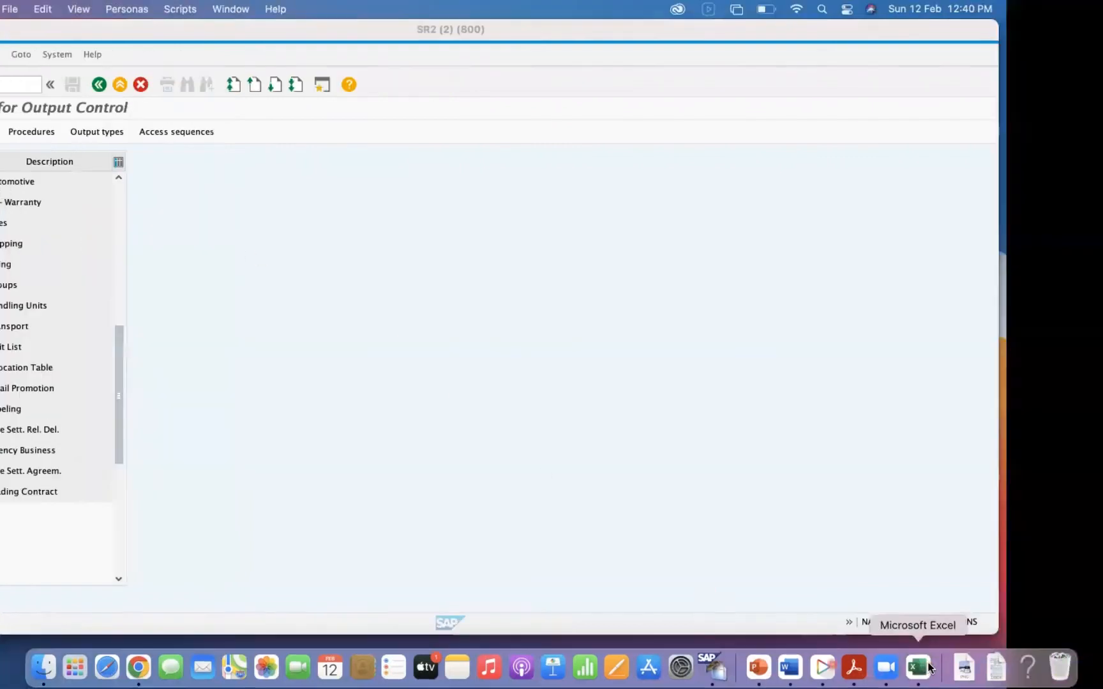
click(370, 441)
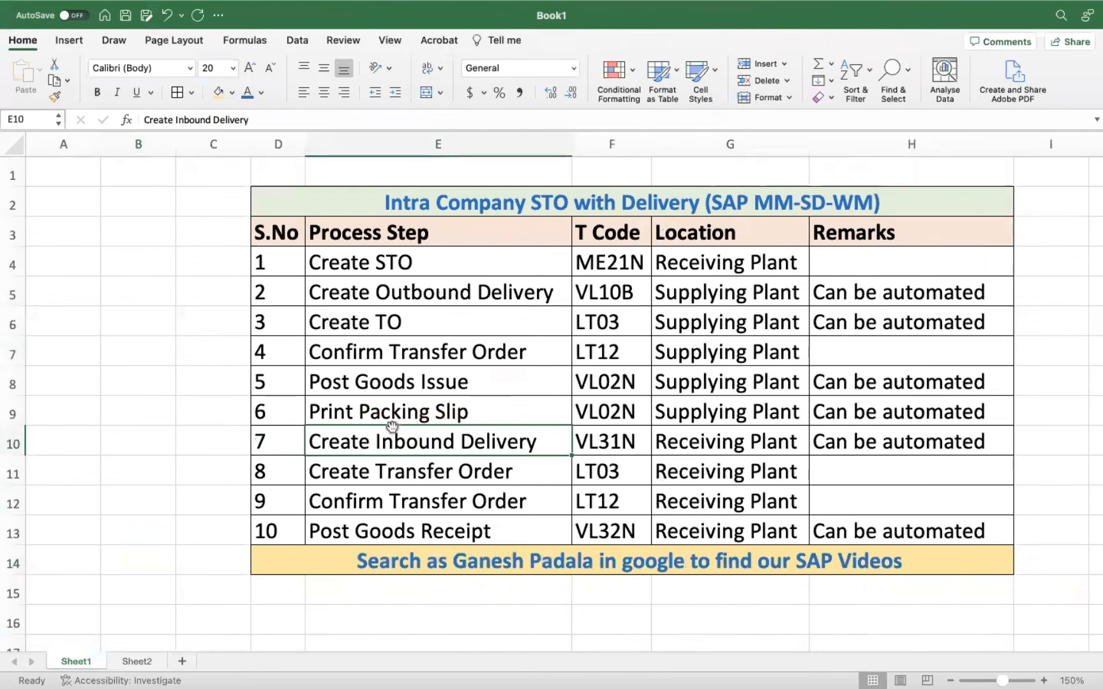
click(358, 472)
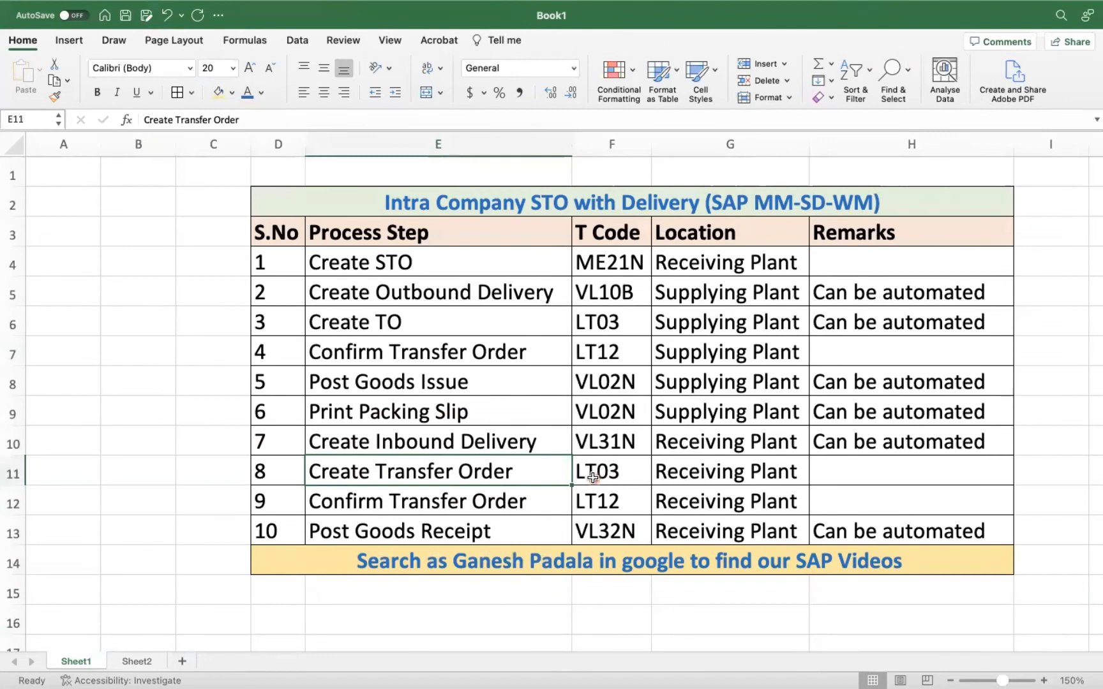
click(484, 502)
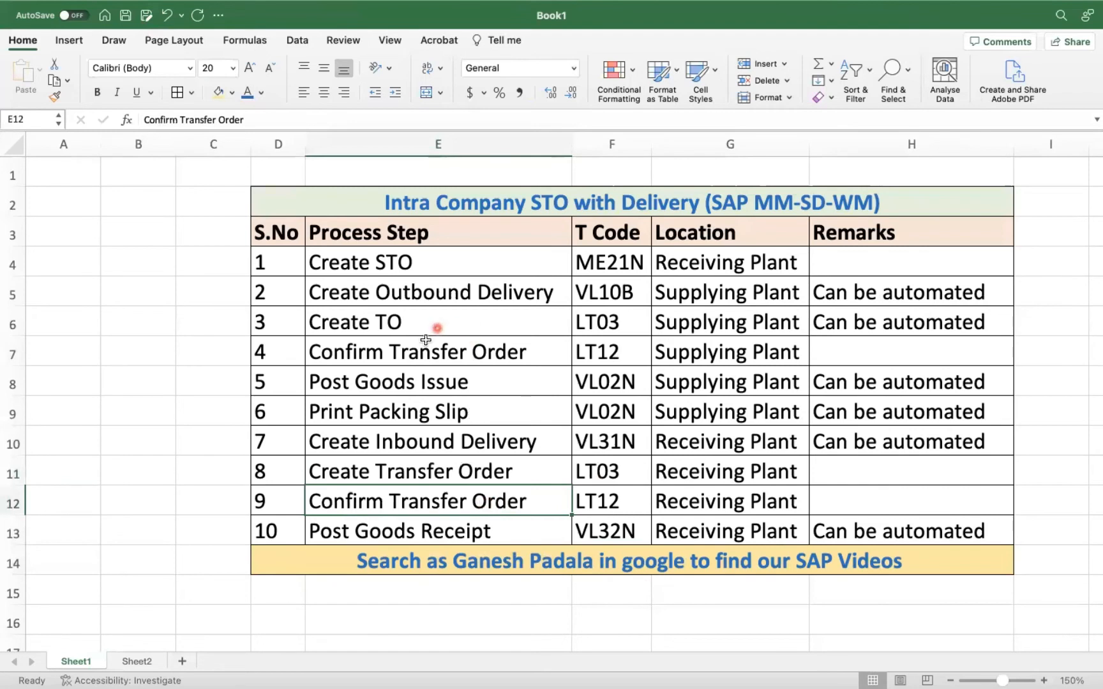
click(13, 352)
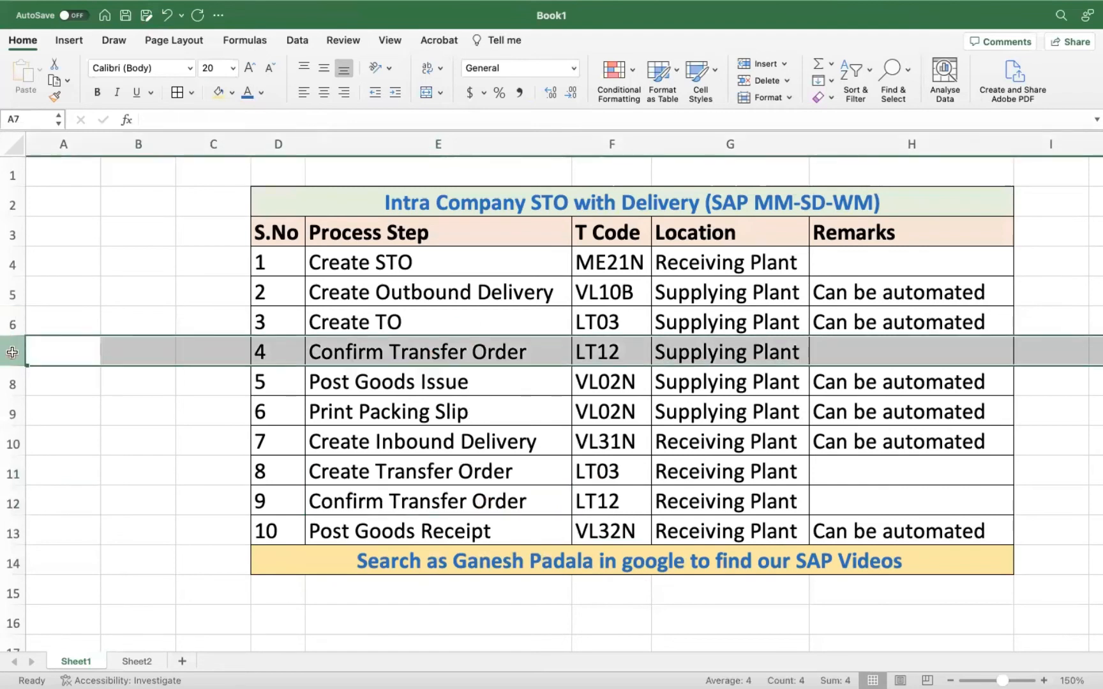
click(14, 496)
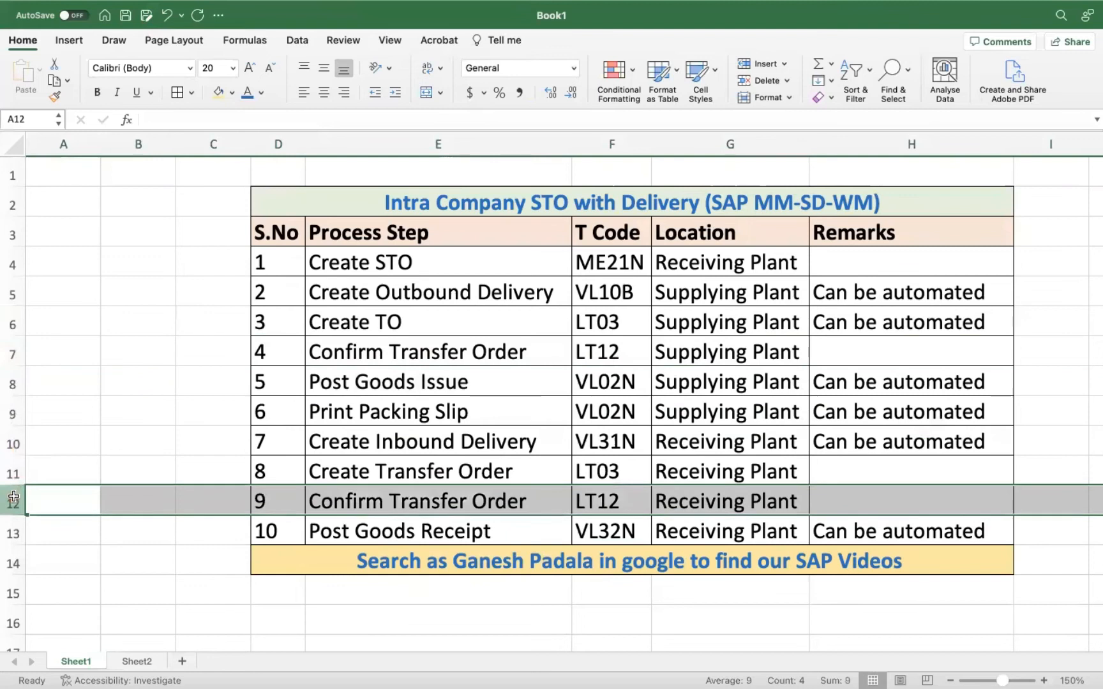
click(13, 353)
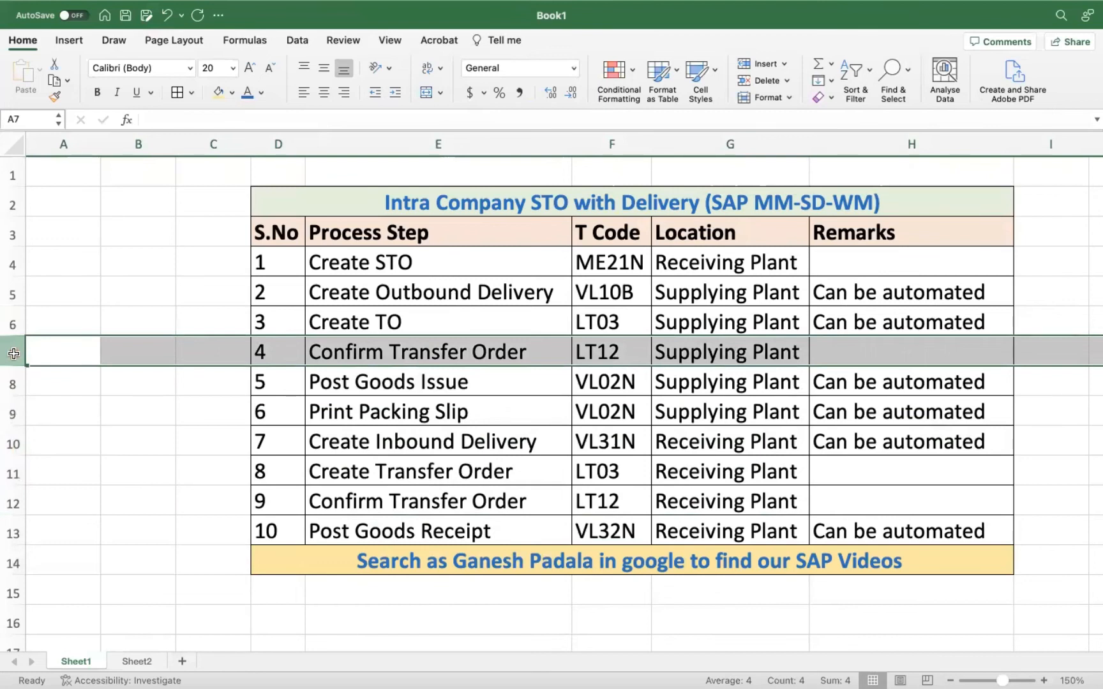
drag(327, 318, 377, 364)
drag(362, 291, 388, 364)
drag(337, 476, 447, 496)
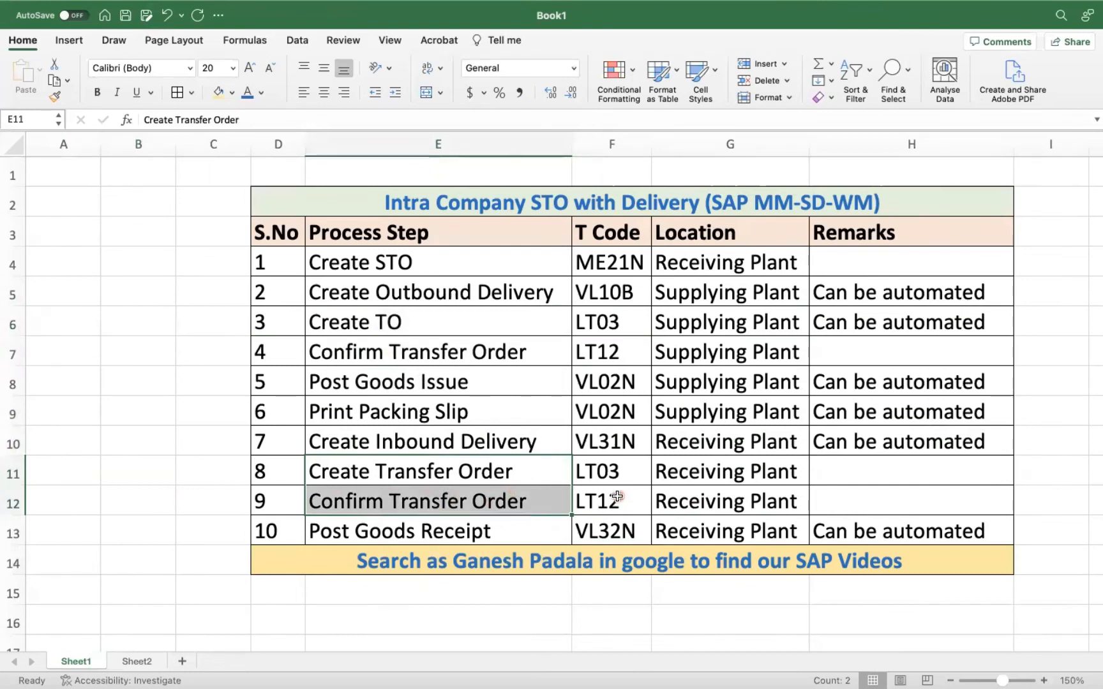
Switch back to SAP and try to start transaction LM01.
key(ctrl+Left)
click(72, 83)
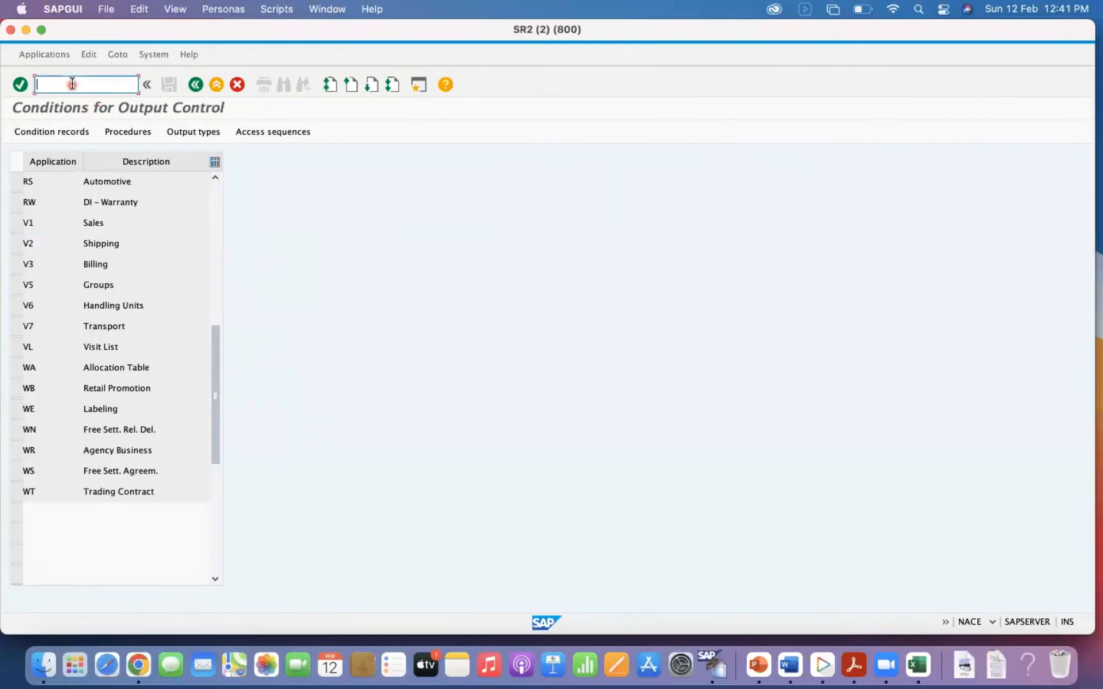
text(/N)
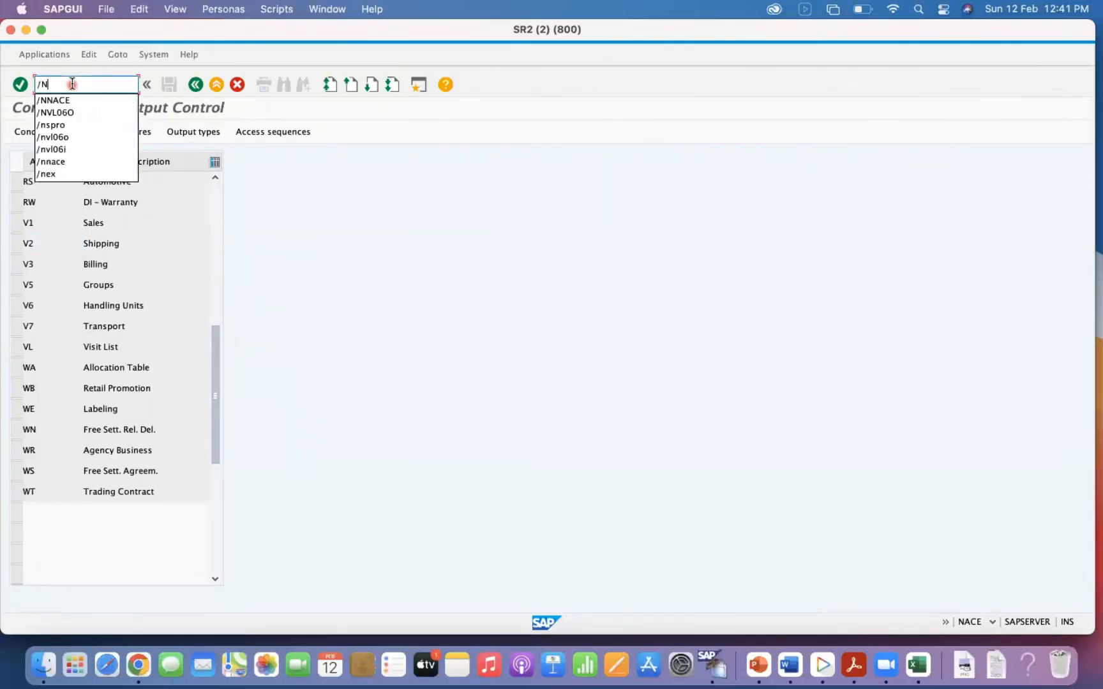
text(LM01)
key(Return)
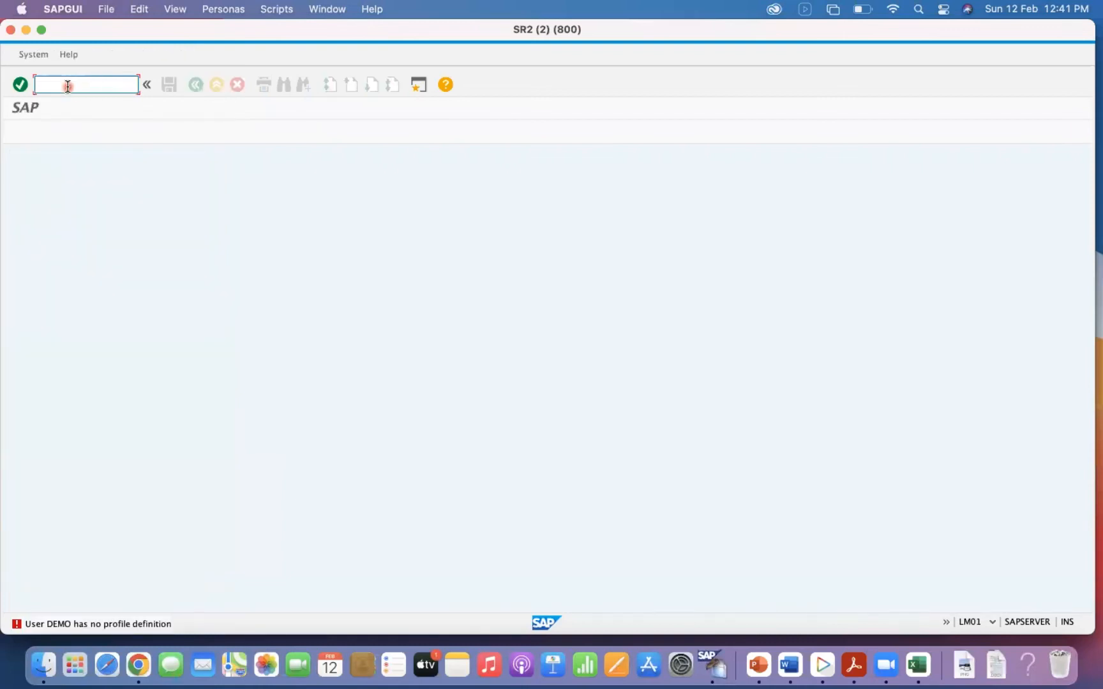
Start transaction LRFMD and put the user-to-queue assignment view into change mode.
text(/N)
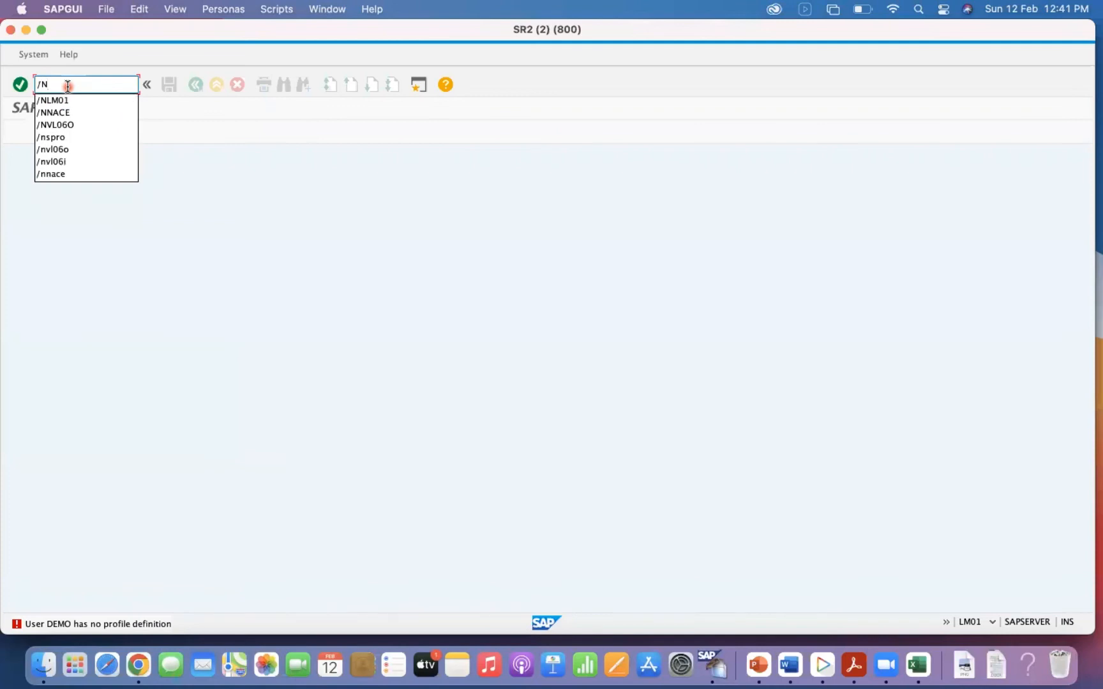
text(LRFMD)
key(Return)
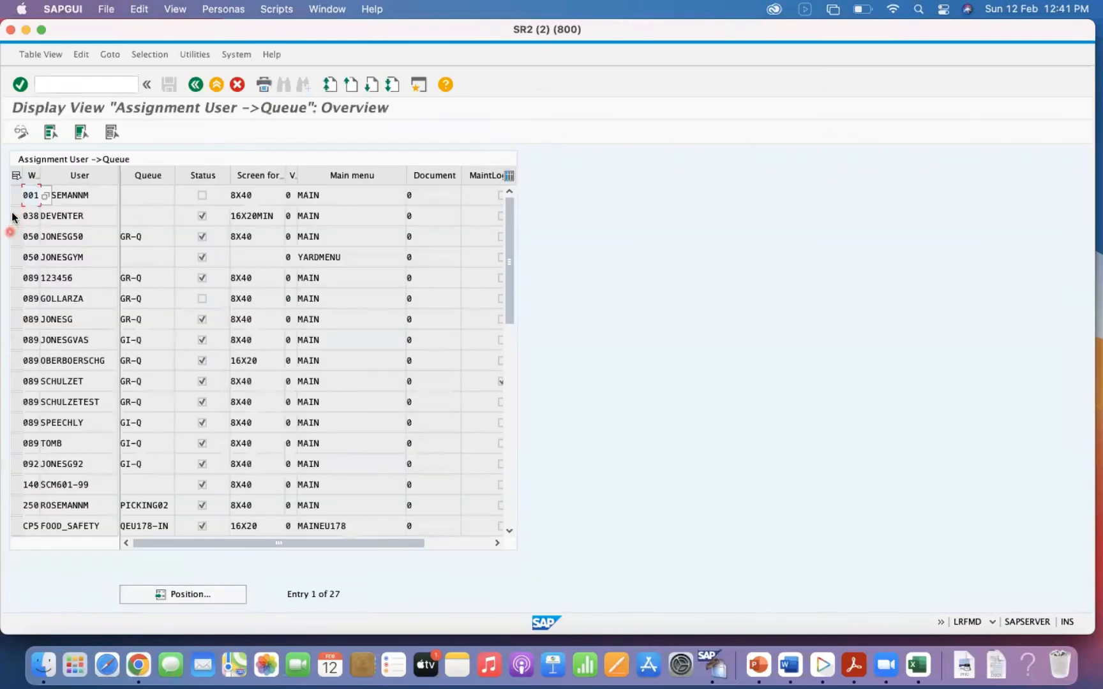
click(16, 199)
click(21, 132)
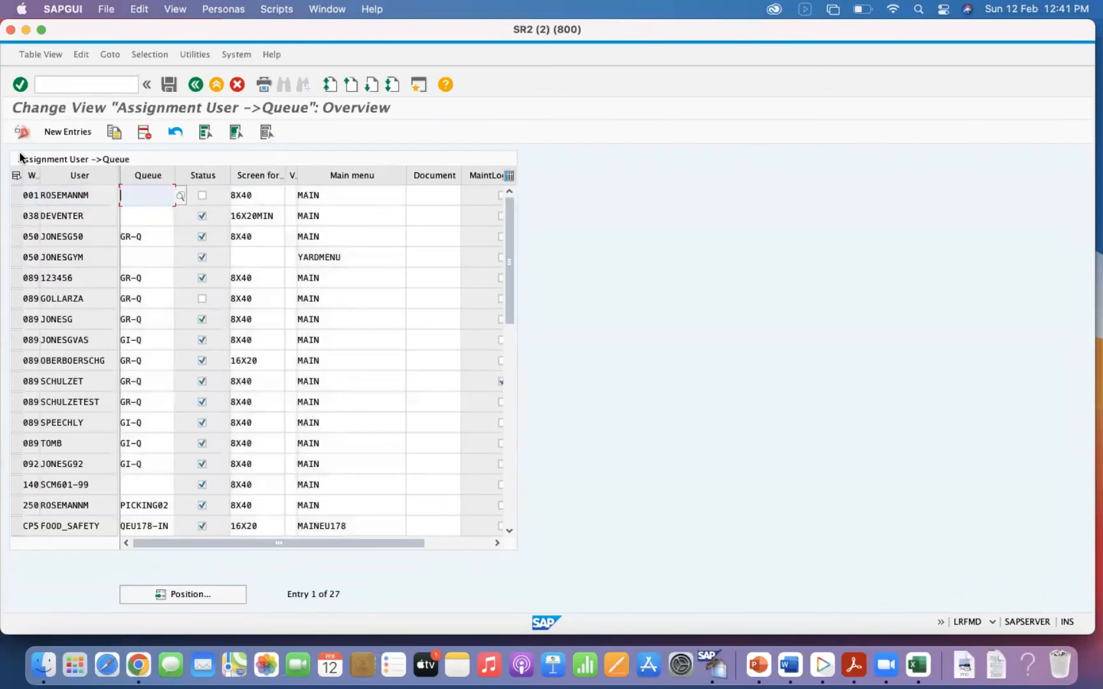
Copy the first user-to-queue assignment, entry 001, for user DEMO and save the new entry.
click(15, 195)
click(115, 135)
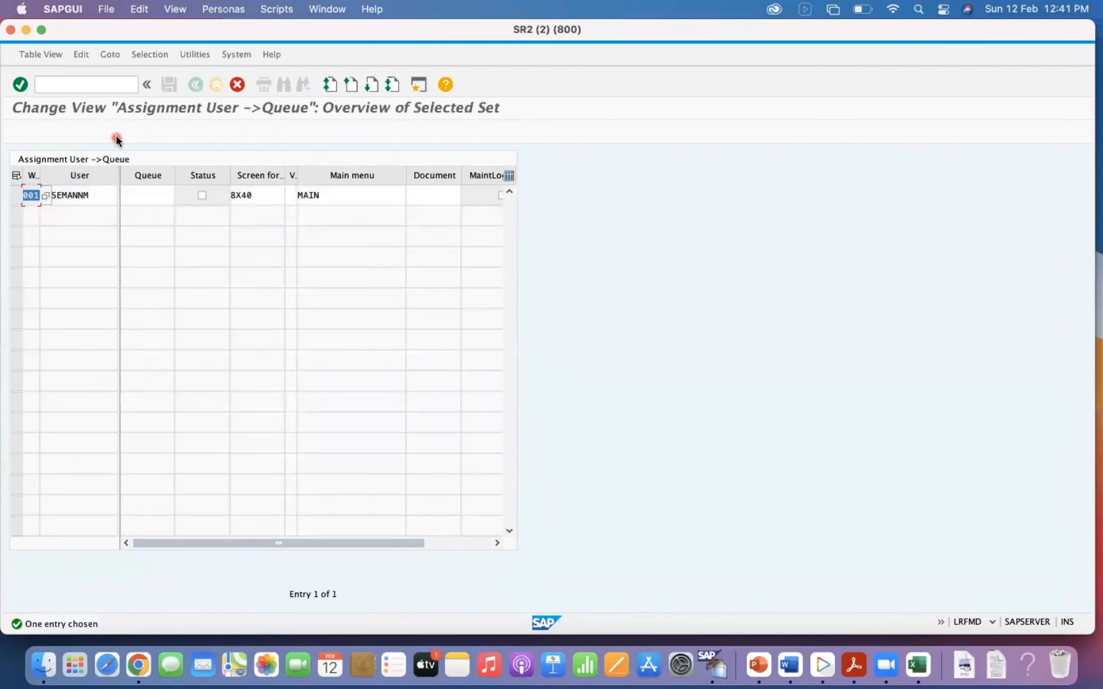
key(Tab)
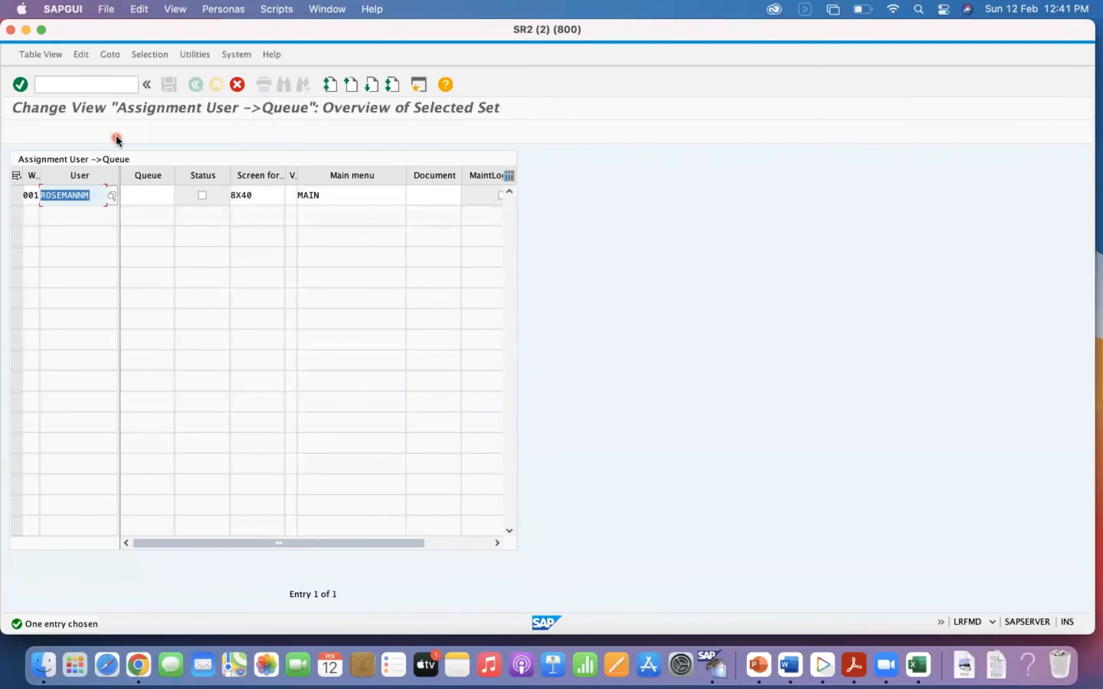
text(DEMO)
key(Return)
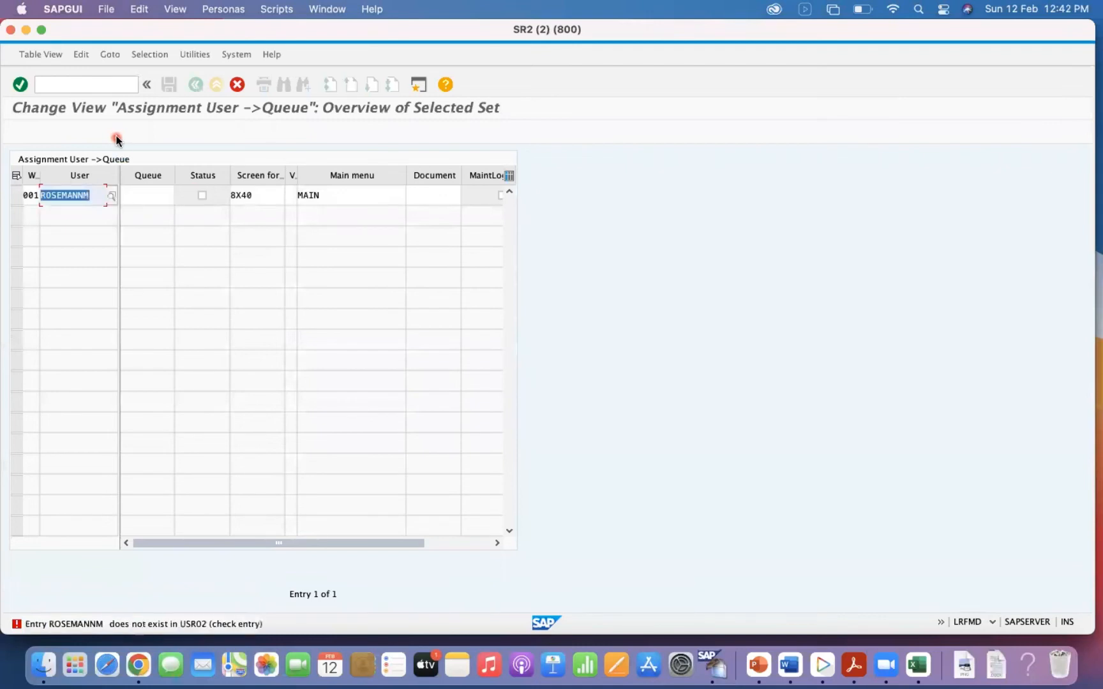
text(DEMO)
key(Return)
text(DEMO)
key(Return)
text(DEMO)
key(Return)
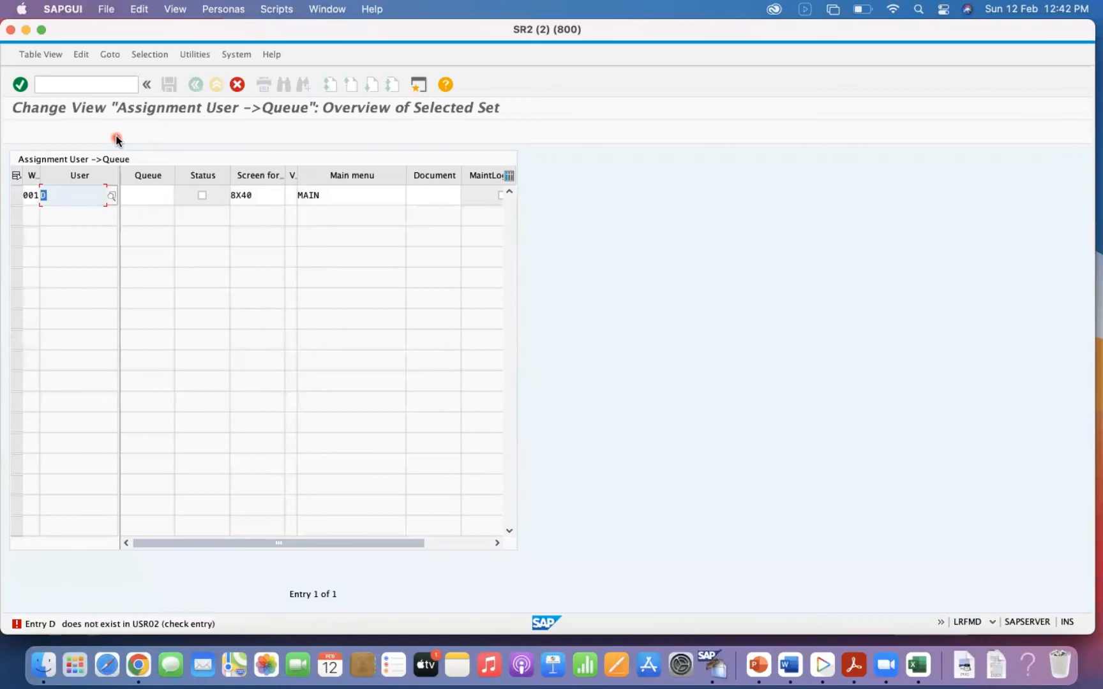
text(DEMO)
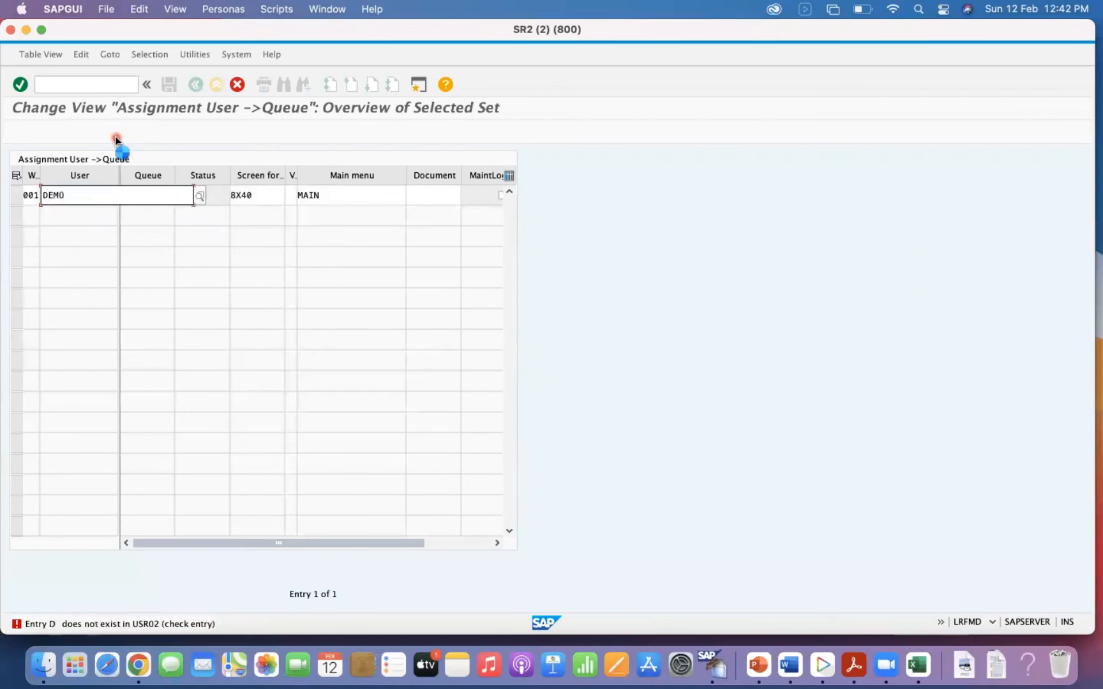
click(60, 213)
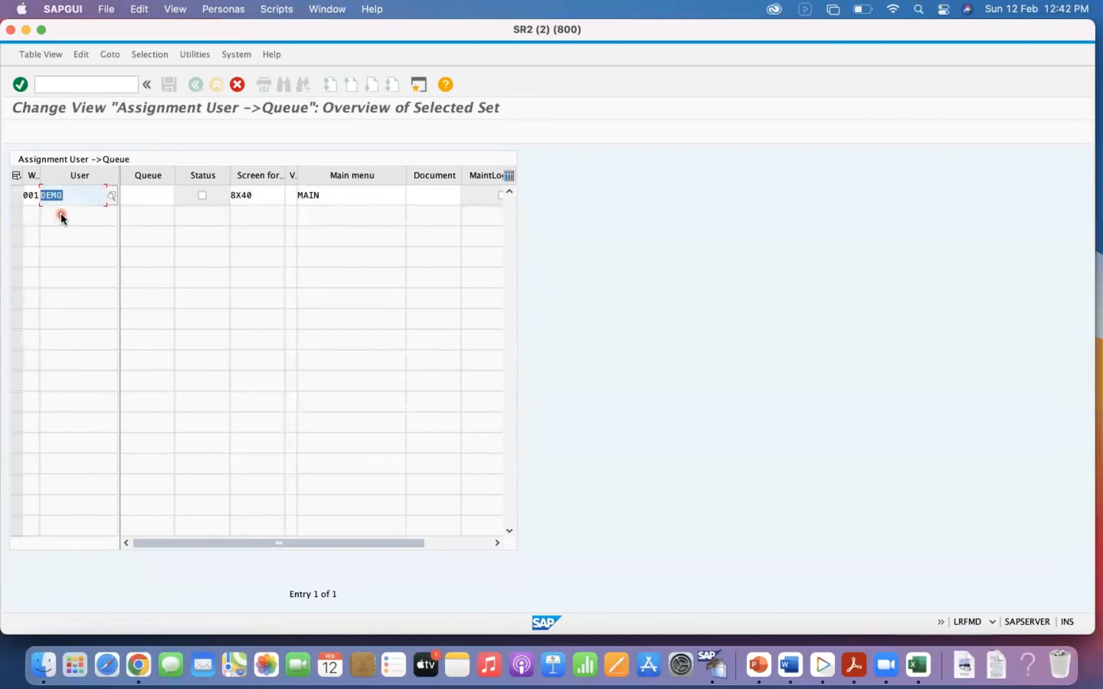
key(Return)
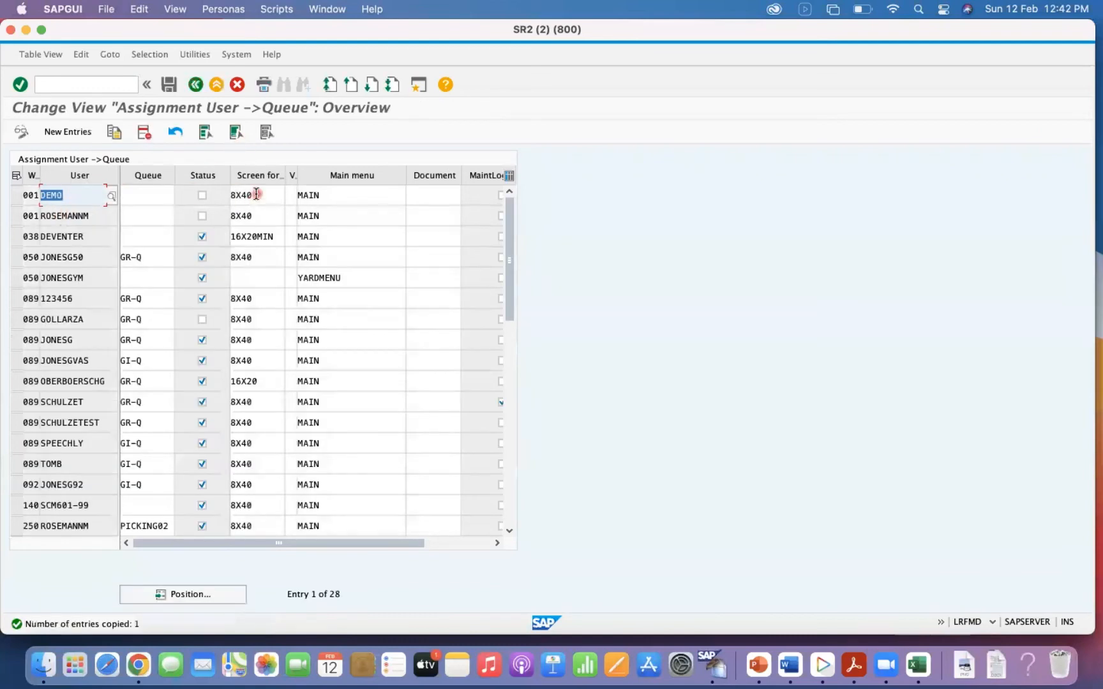
click(168, 85)
Try to start transaction LM01 with the newly saved assignment for user DEMO.
click(84, 83)
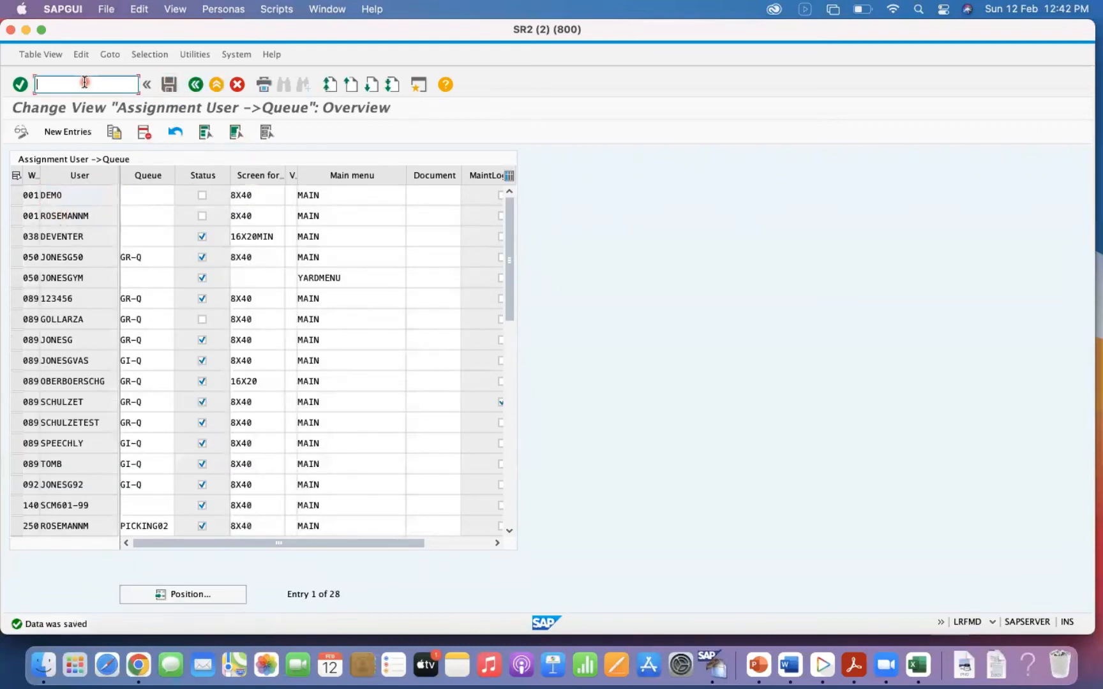
text(/NLM)
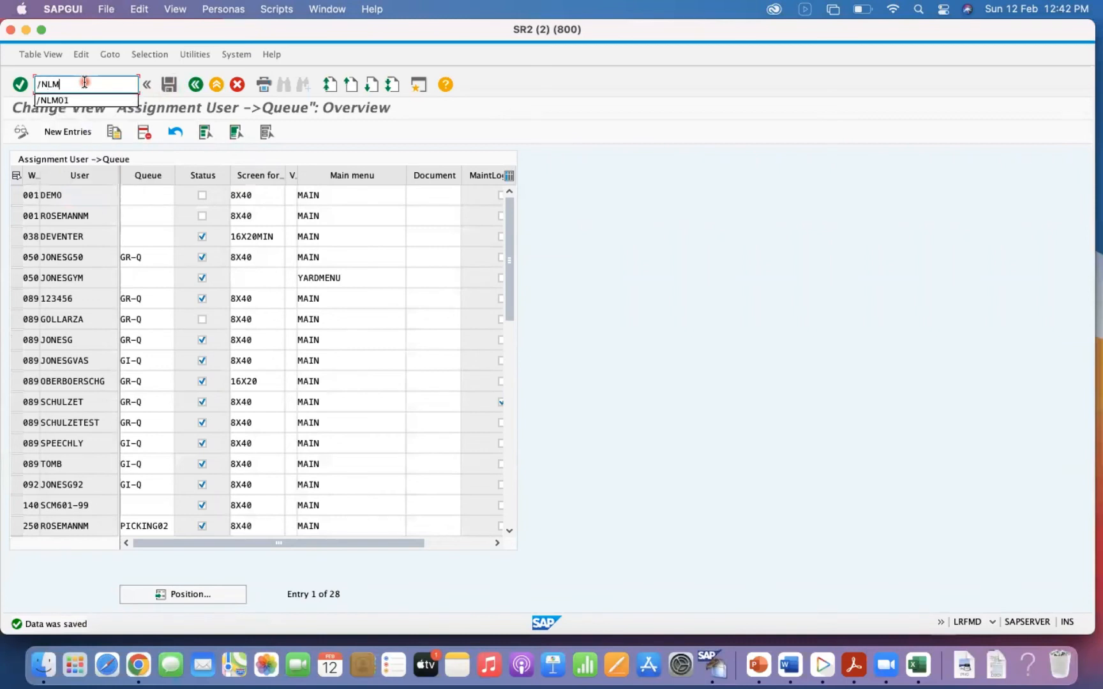
text(01)
key(Return)
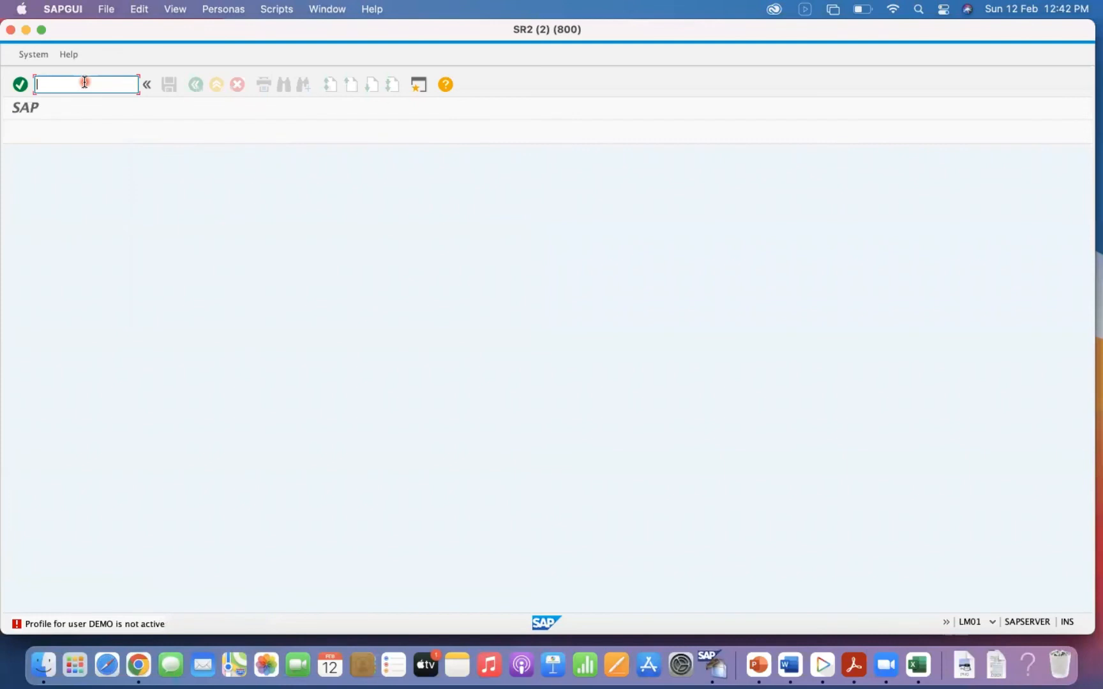
Reopen LRFMD in change mode, activate the status of the 001 DEMO entry, and save the assignment.
text(/NLRFMD)
key(Return)
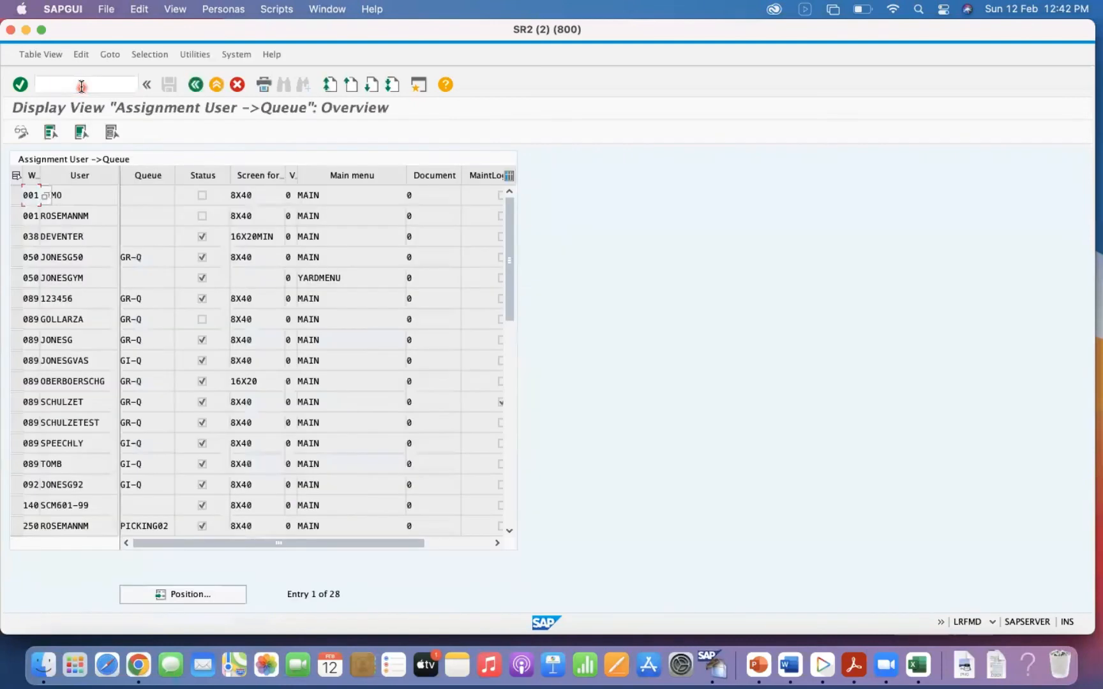
click(19, 134)
click(203, 194)
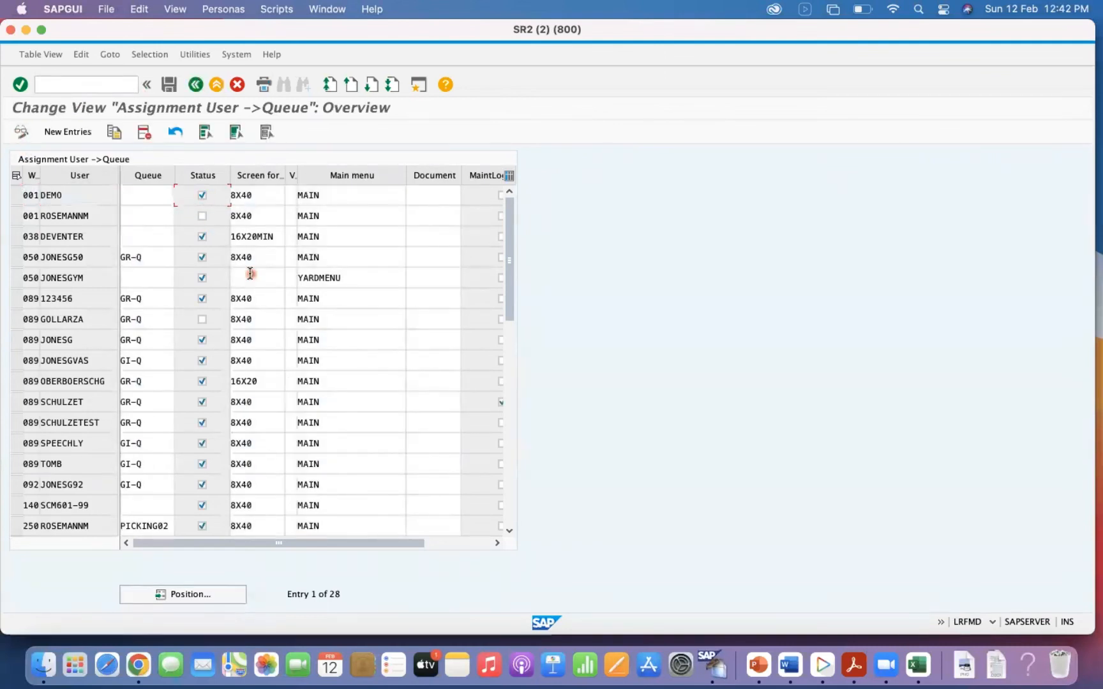
click(169, 84)
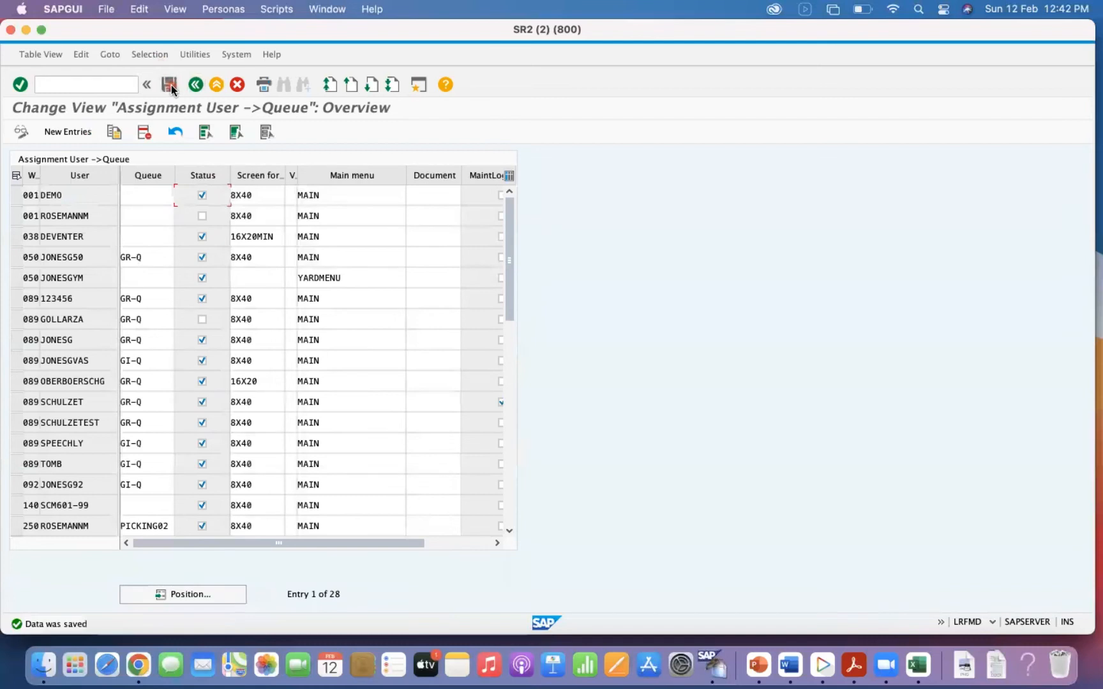
Start transaction SE93 and search the repository for transaction codes beginning with LM.
click(64, 87)
text(/NSE93)
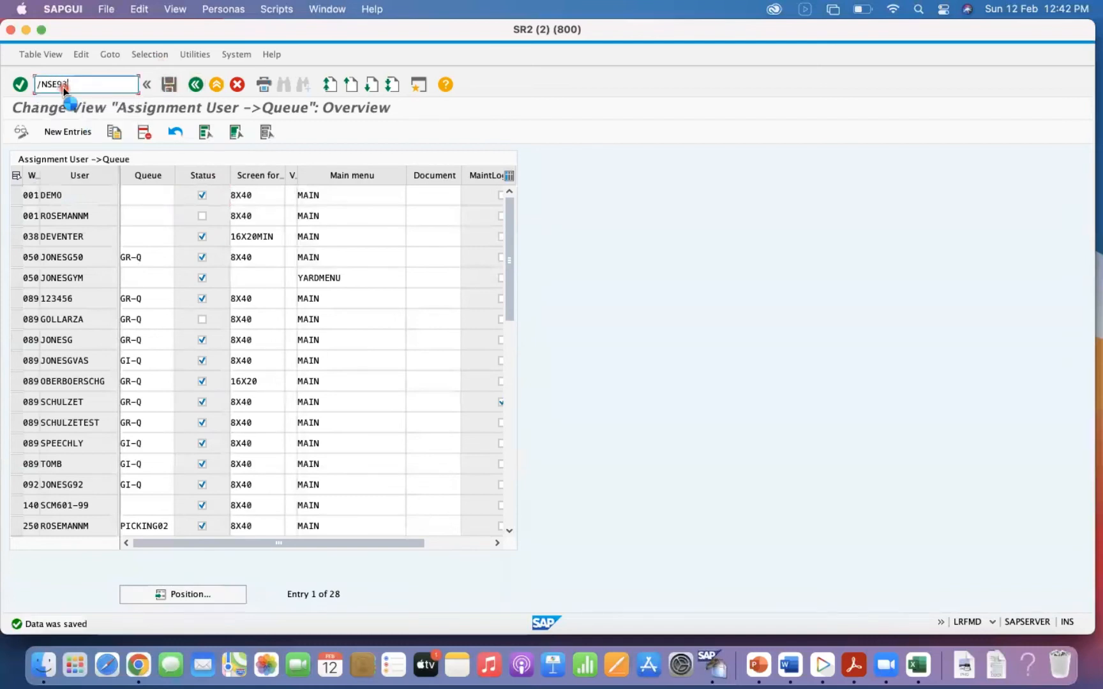
key(Return)
text(LM)
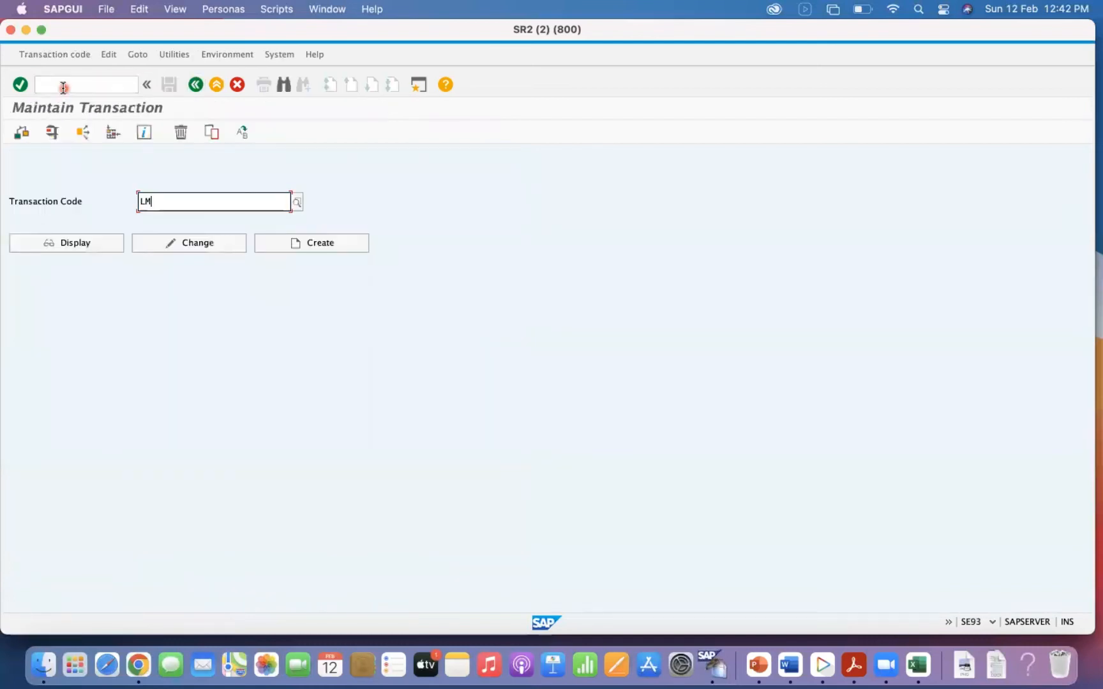
text(*)
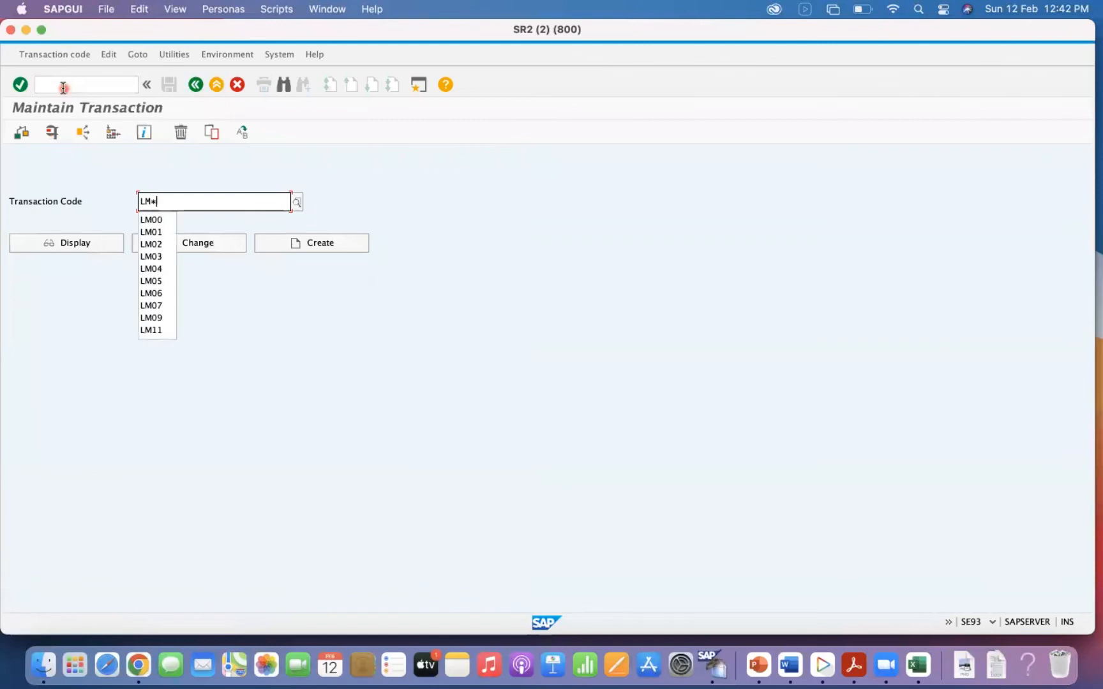
click(297, 201)
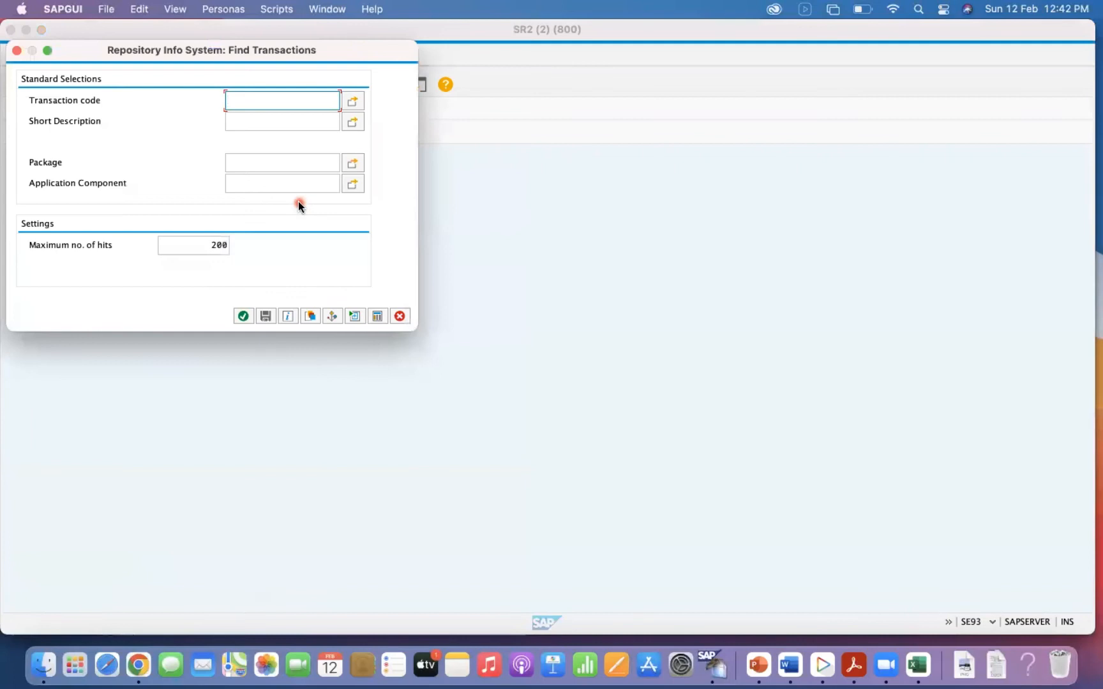
text(LM)
key(Return)
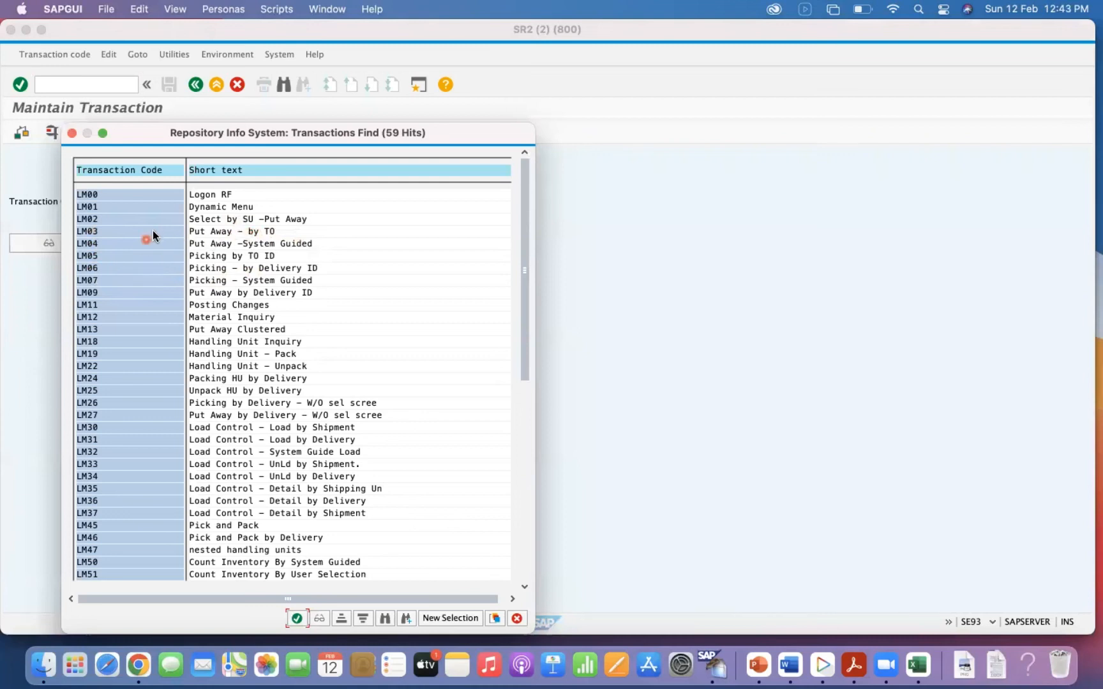
Choose LM03, Put Away by TO, test-run it to view its transfer order entry screen, and leave it.
double_click(87, 231)
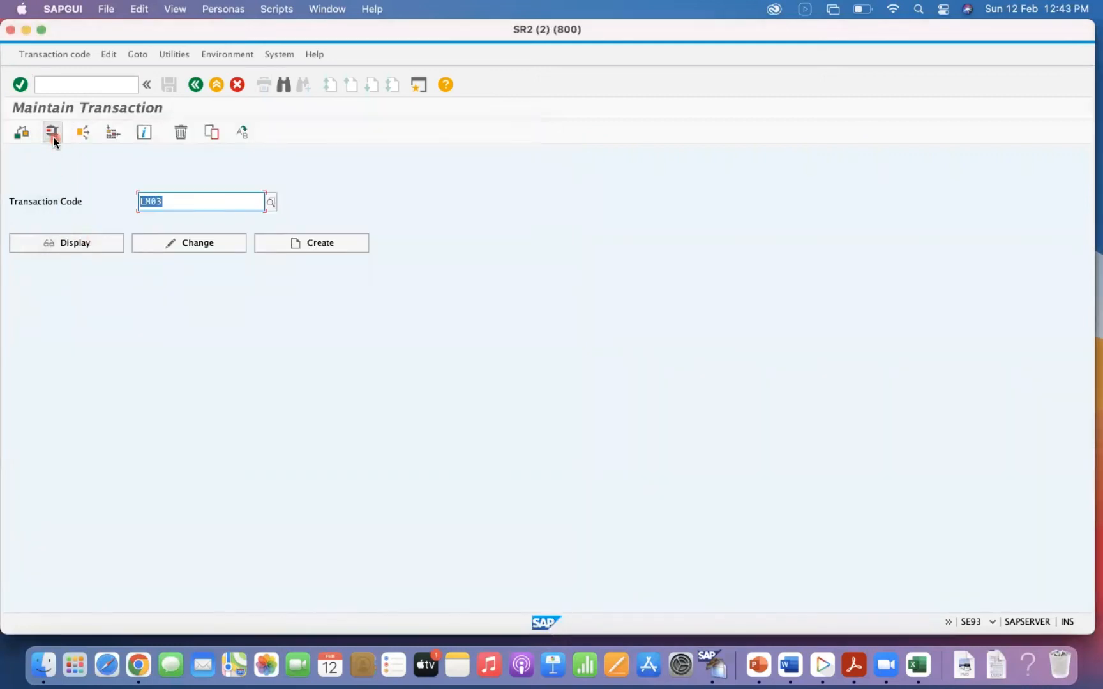
click(53, 135)
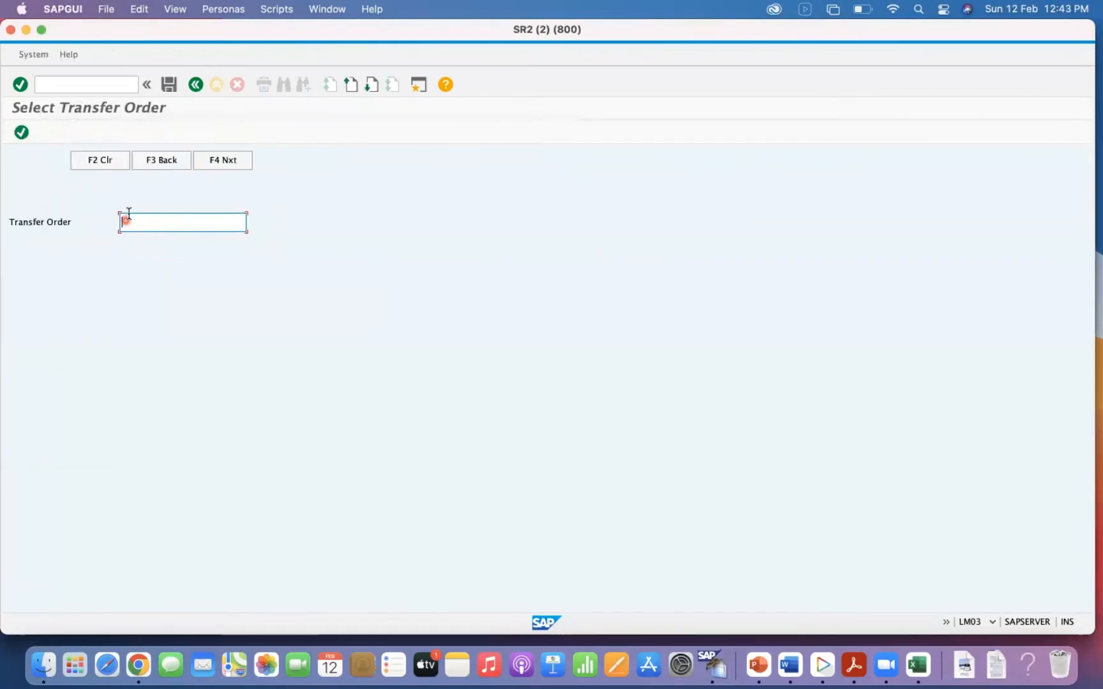
click(191, 85)
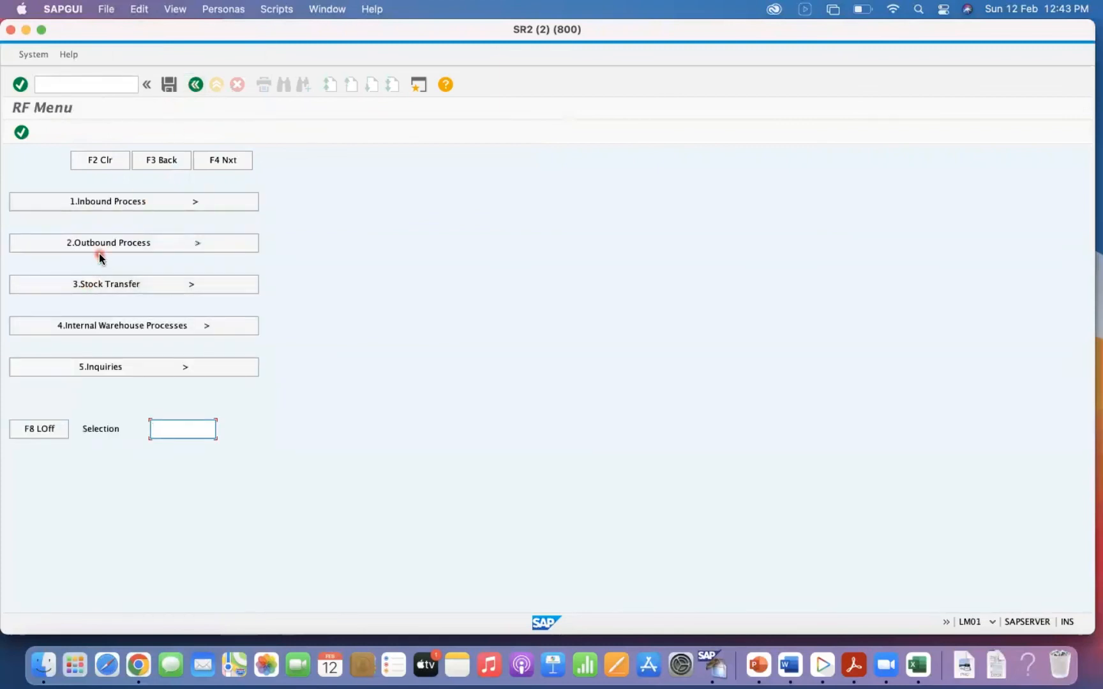
In the LM01 RF menu, view the goods issue options of the outbound process and return to the main menu.
click(101, 246)
click(94, 203)
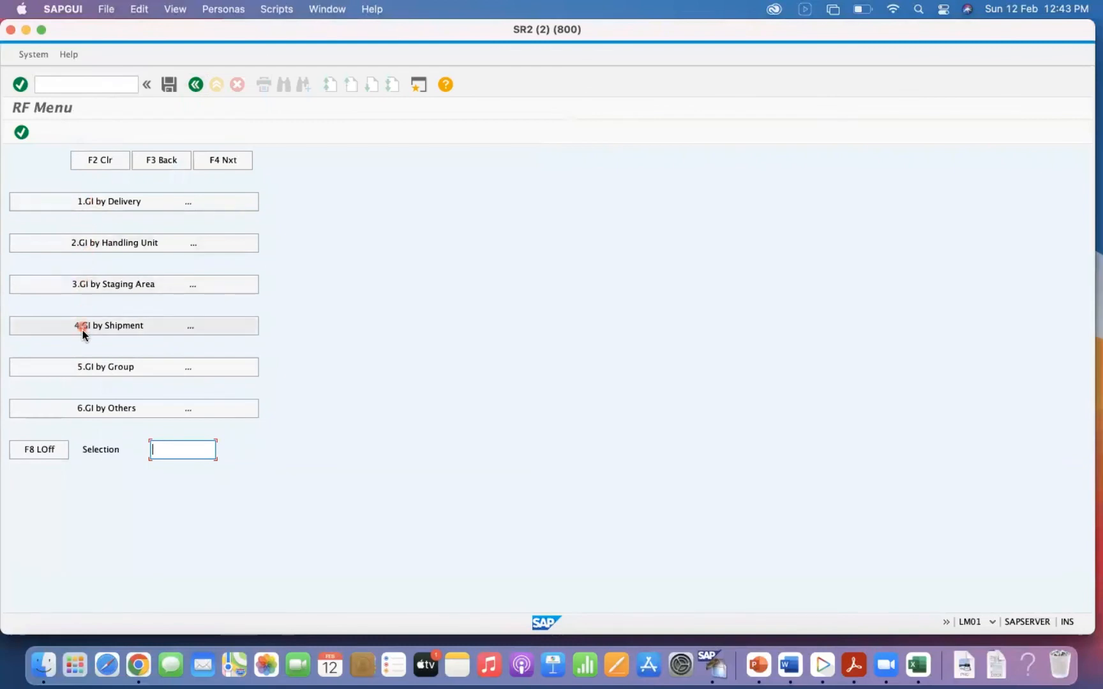
click(155, 164)
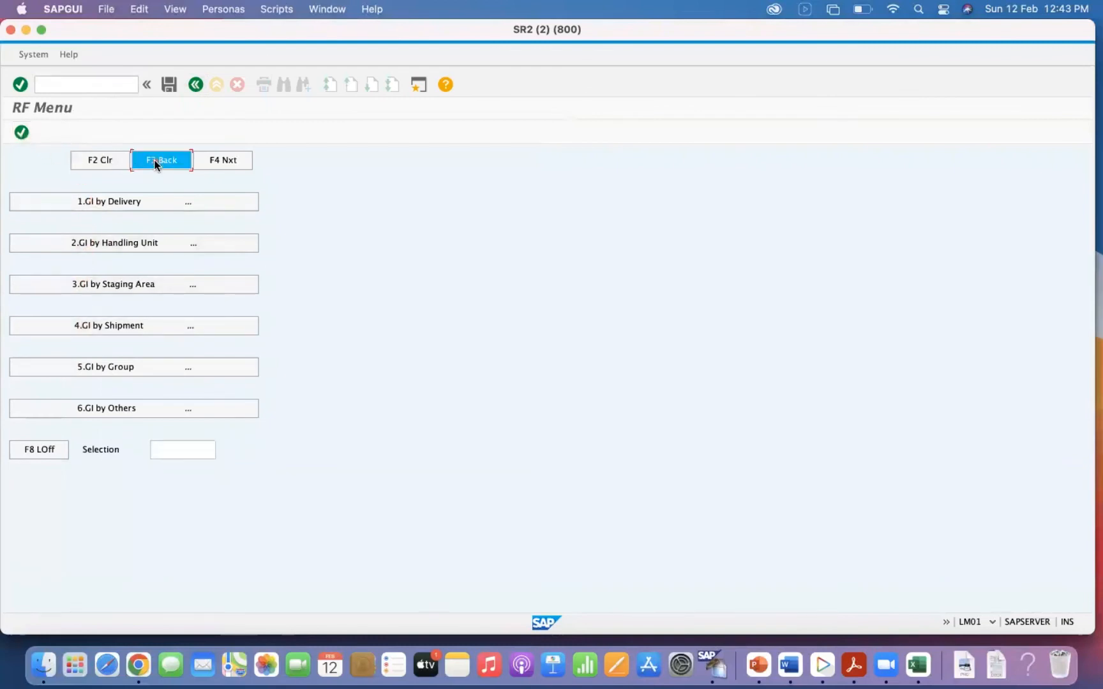
click(156, 163)
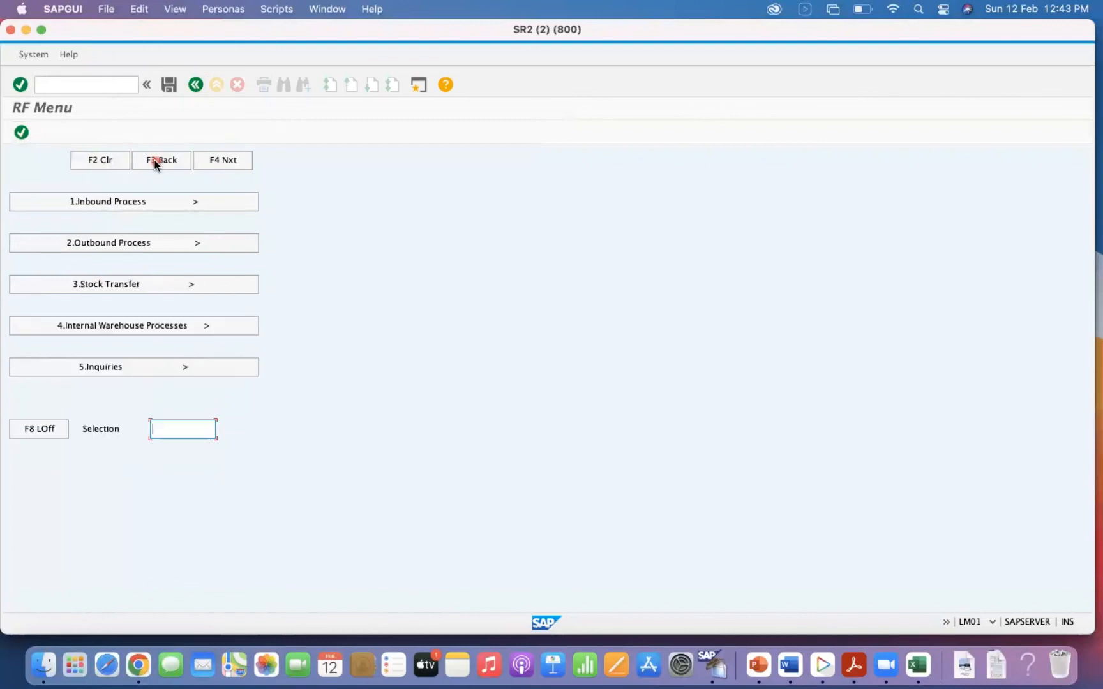
Examine the inbound putaway screens by transfer order, storage unit and delivery, then return to the main RF menu.
click(122, 202)
click(110, 281)
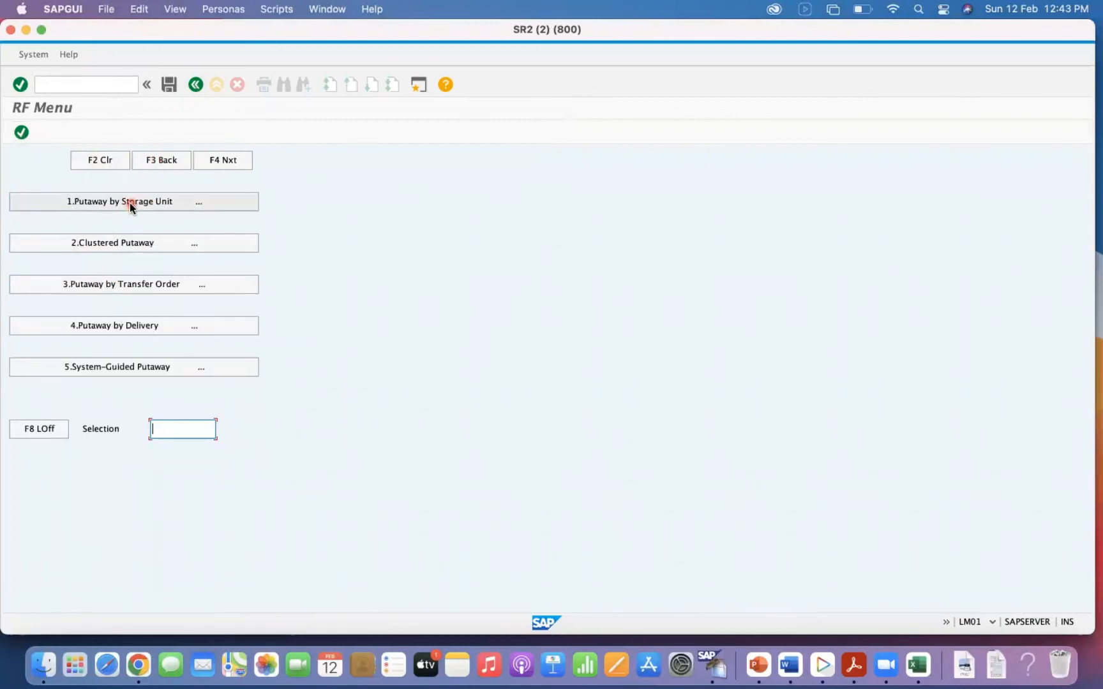
click(111, 285)
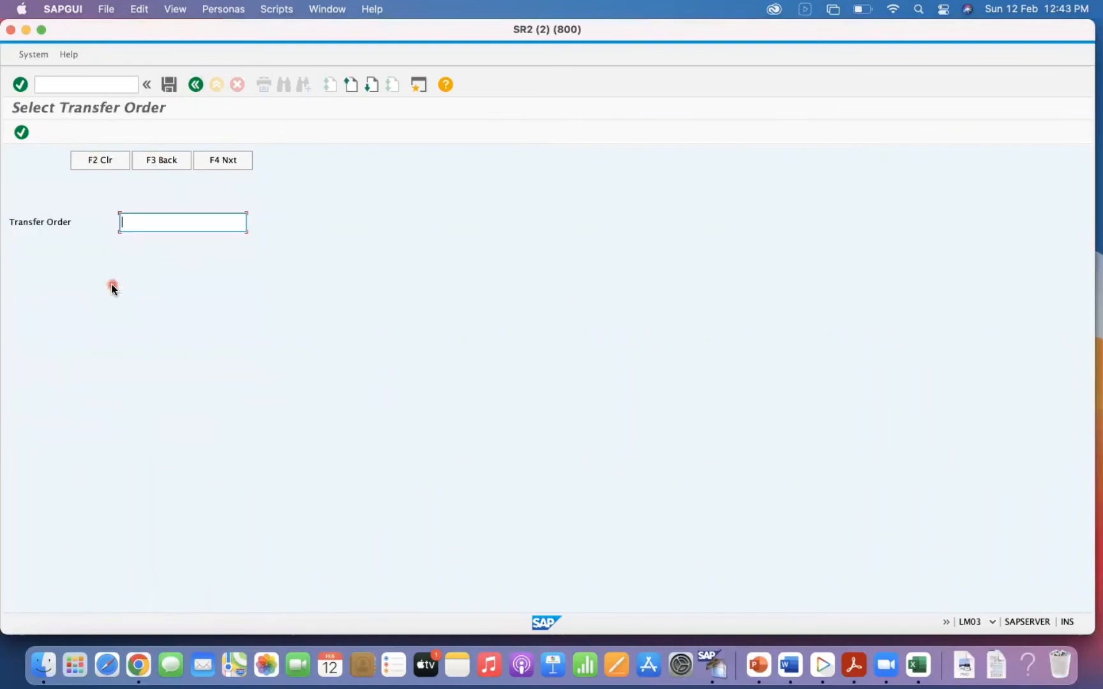
click(147, 163)
click(111, 202)
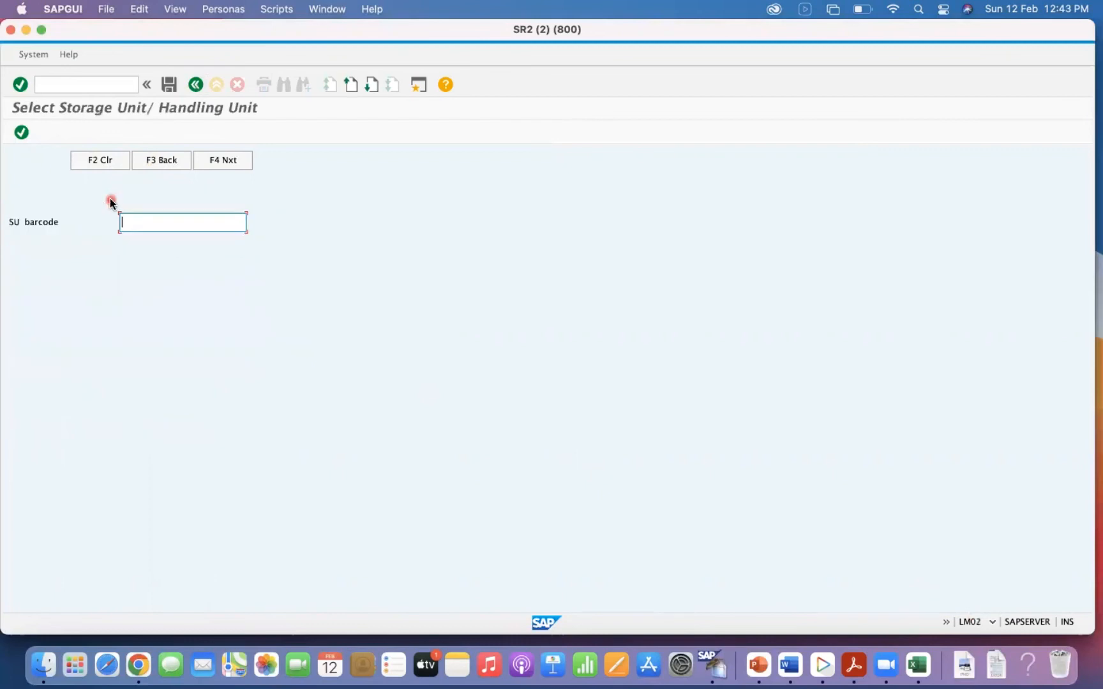
click(138, 161)
click(105, 327)
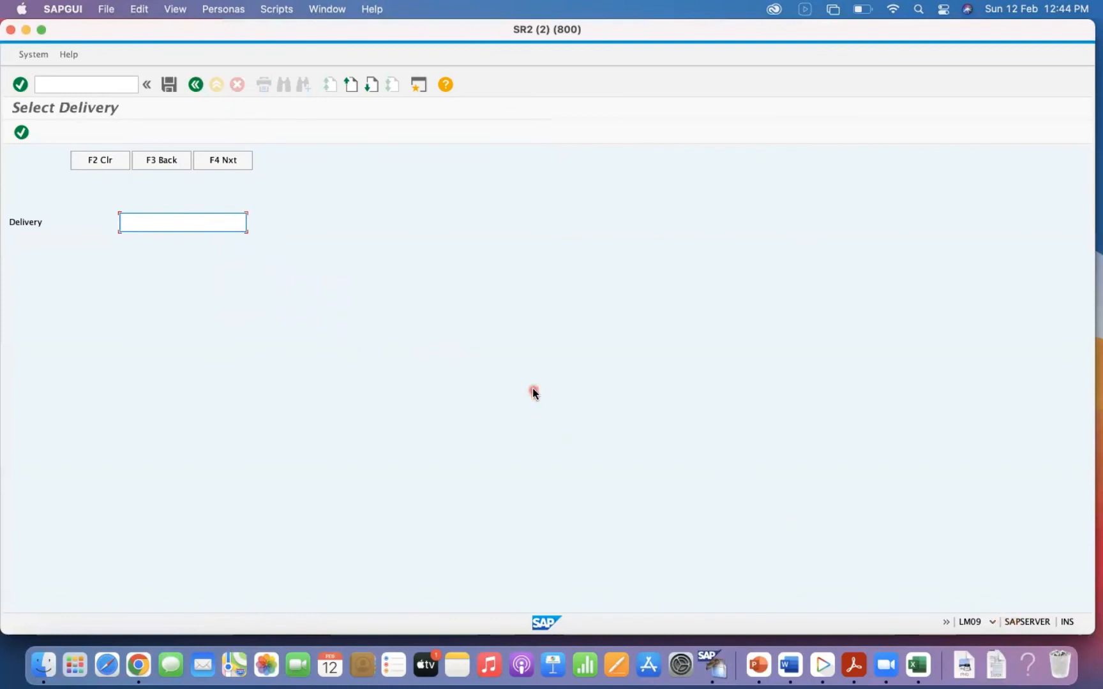
click(152, 158)
click(151, 159)
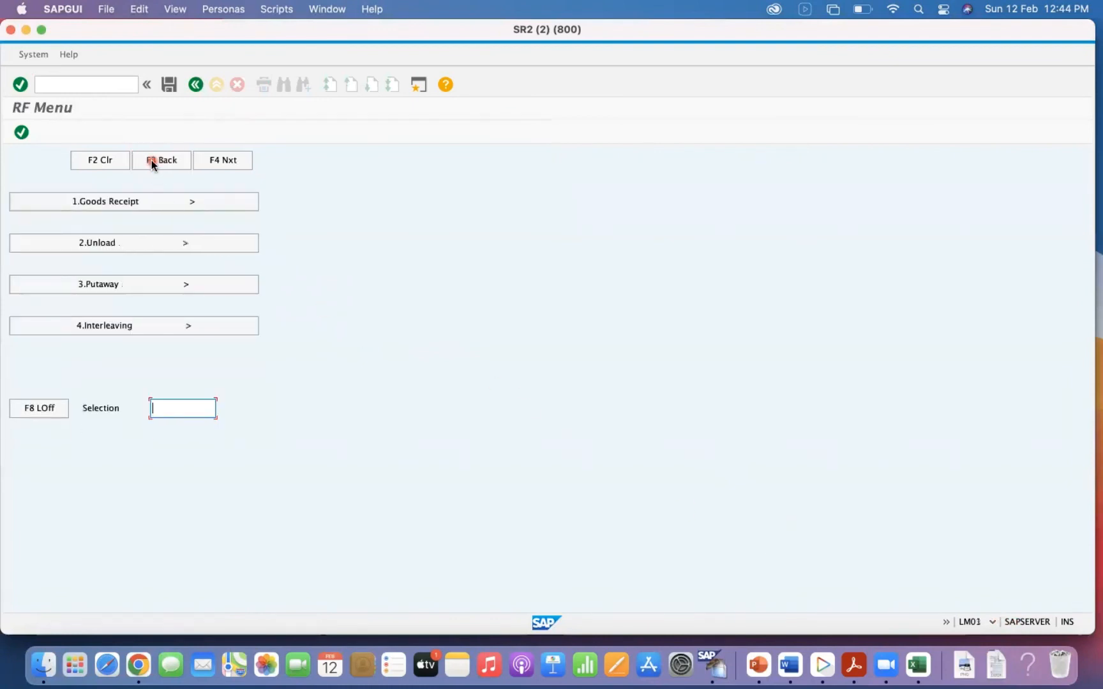
click(118, 285)
click(172, 157)
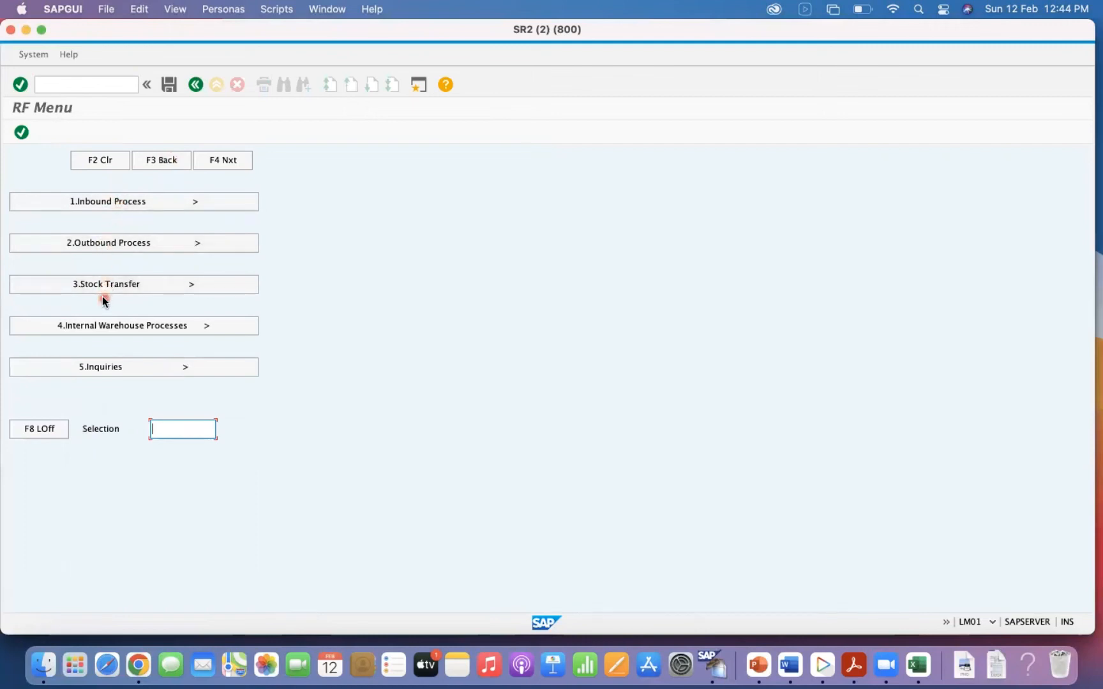
Explore the inventory options under Internal Warehouse Processes, try to open Bin Count, and return to the main RF menu.
click(98, 323)
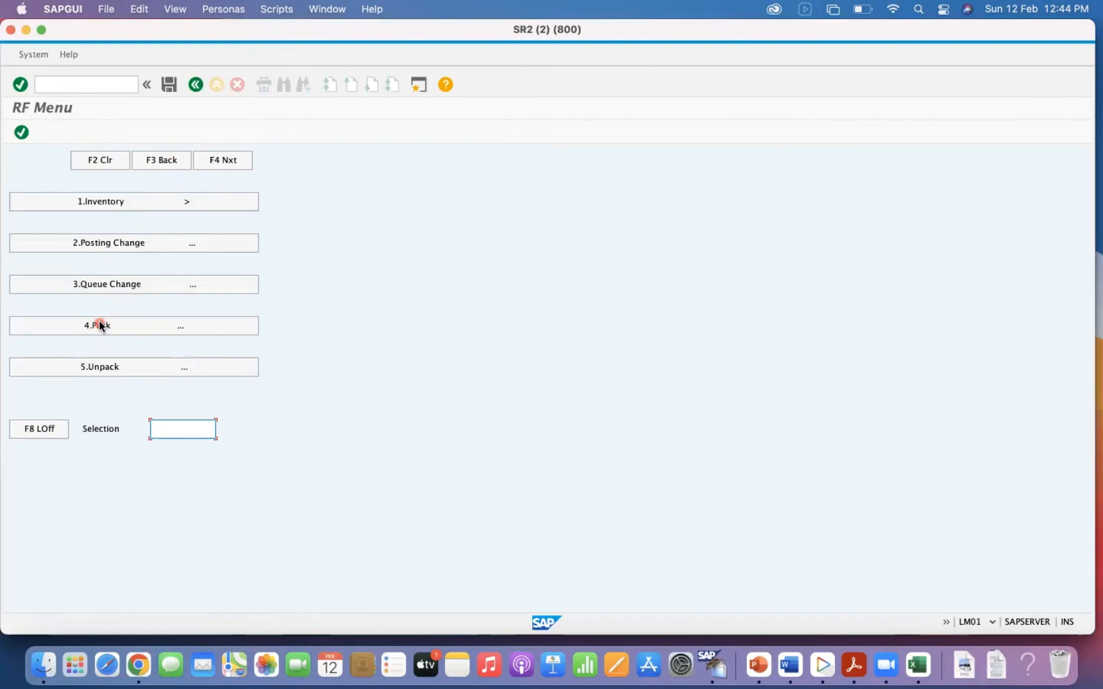
click(109, 201)
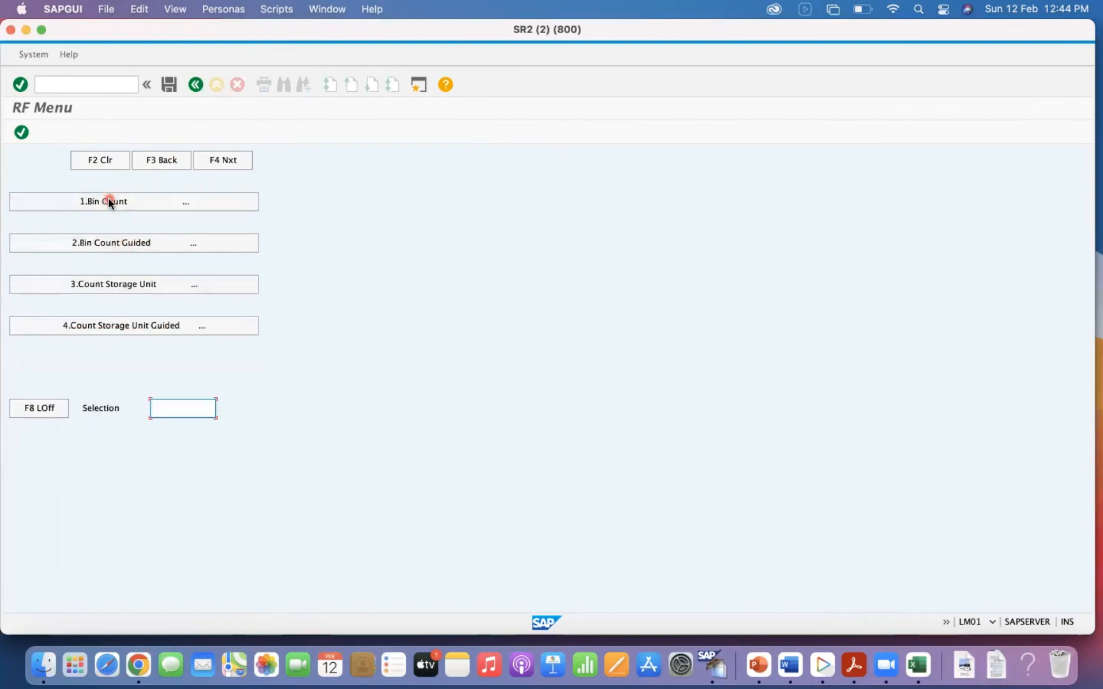
click(103, 204)
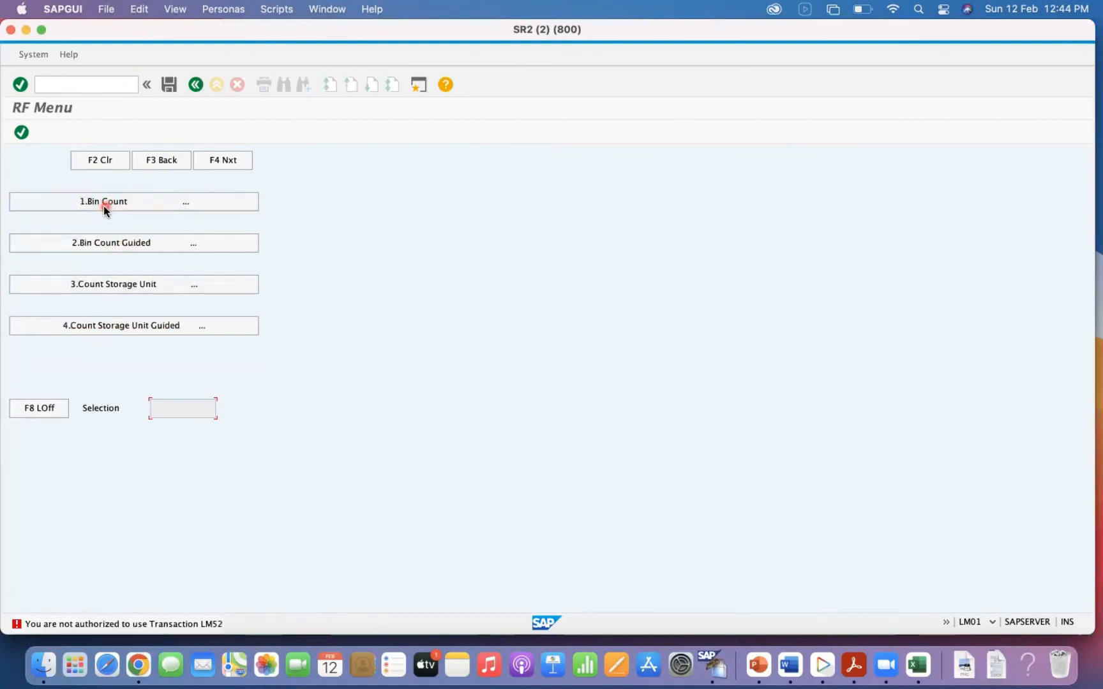
click(150, 171)
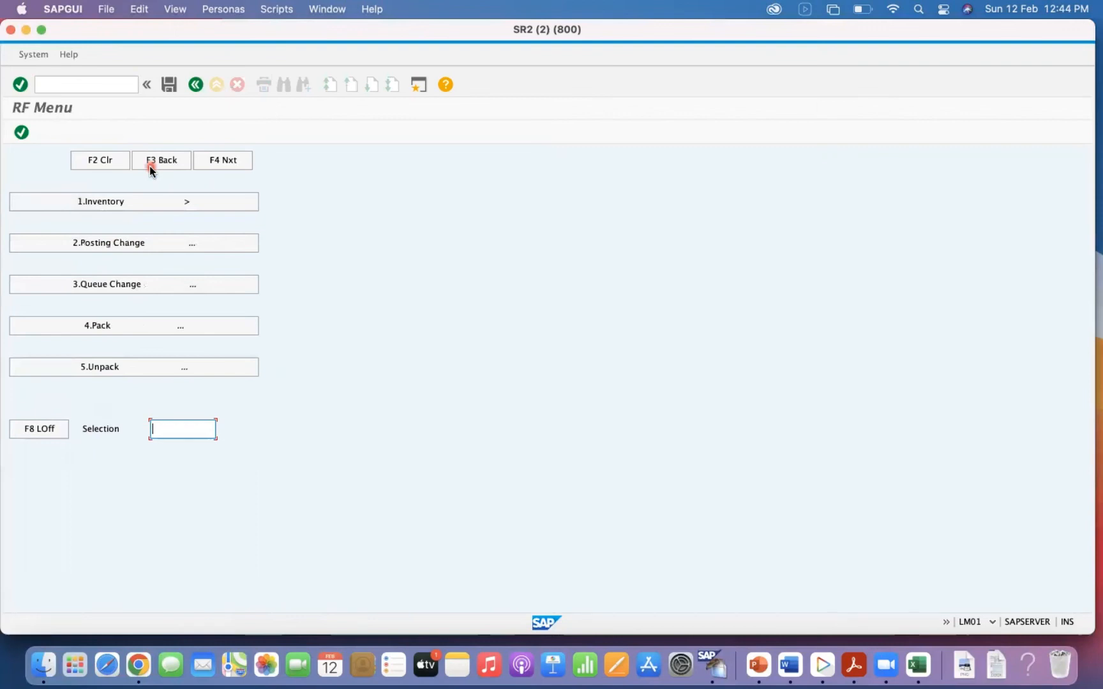
click(122, 203)
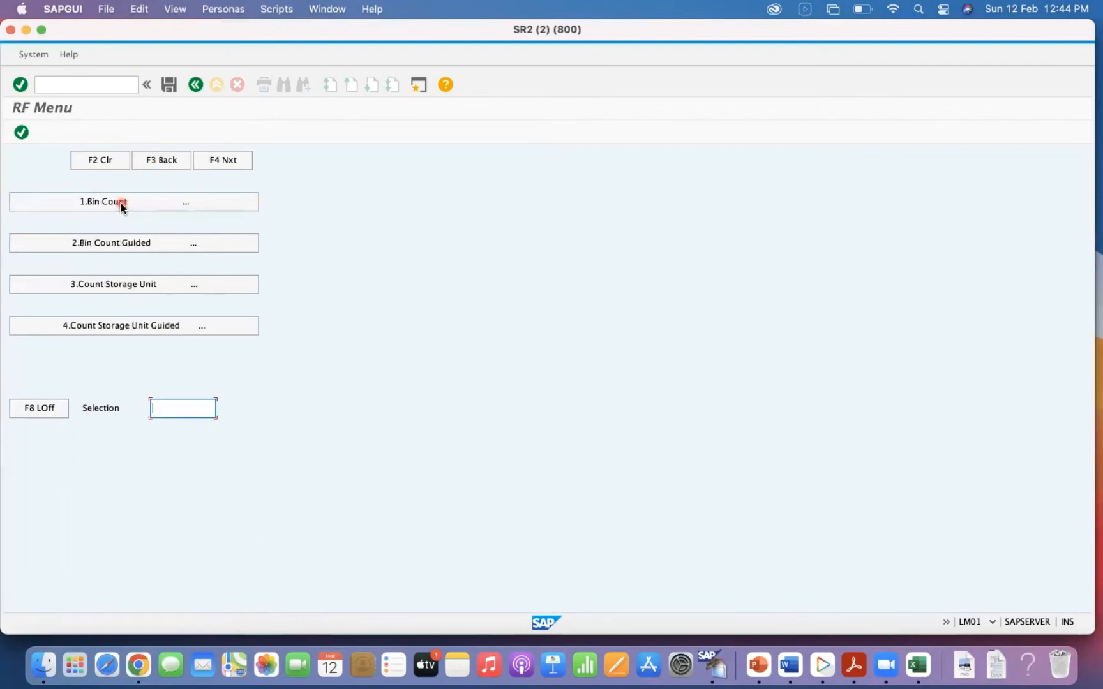
click(161, 159)
click(160, 159)
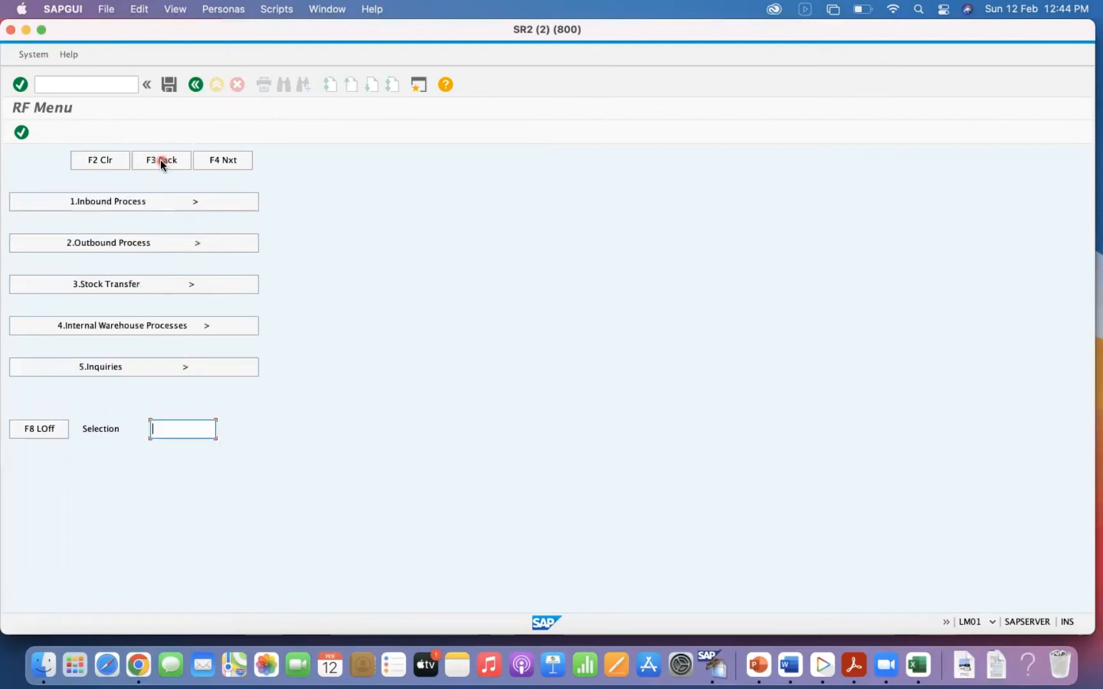
Examine the outbound Picking/Replenishment screens for picking by transfer order and picking by delivery.
click(103, 244)
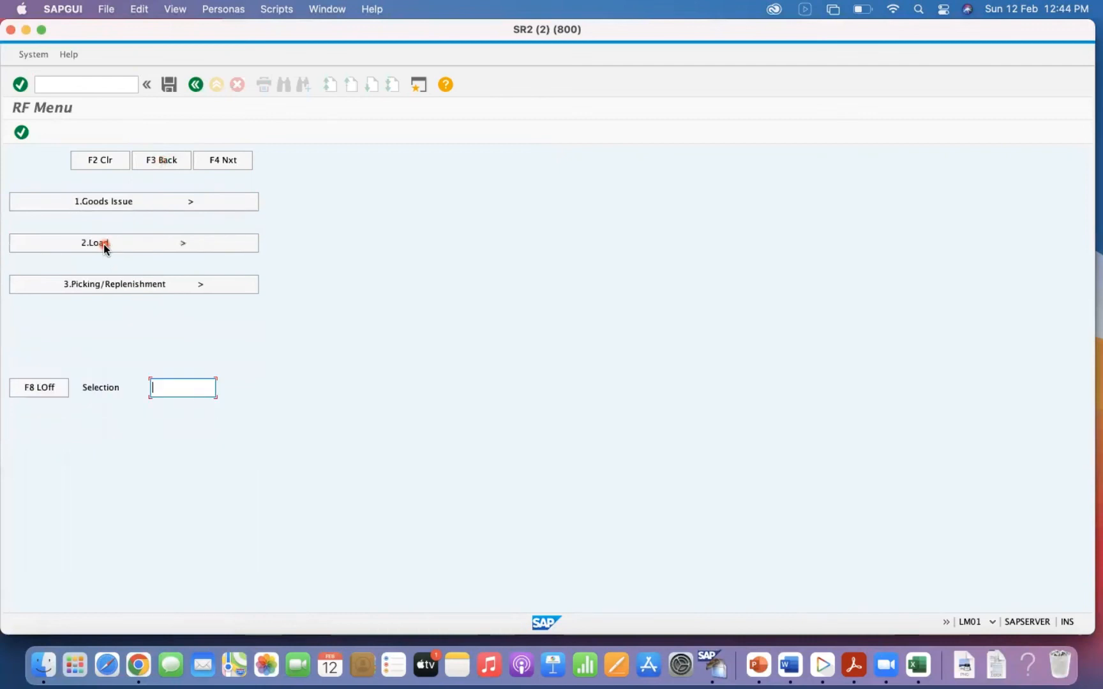
click(95, 287)
click(119, 201)
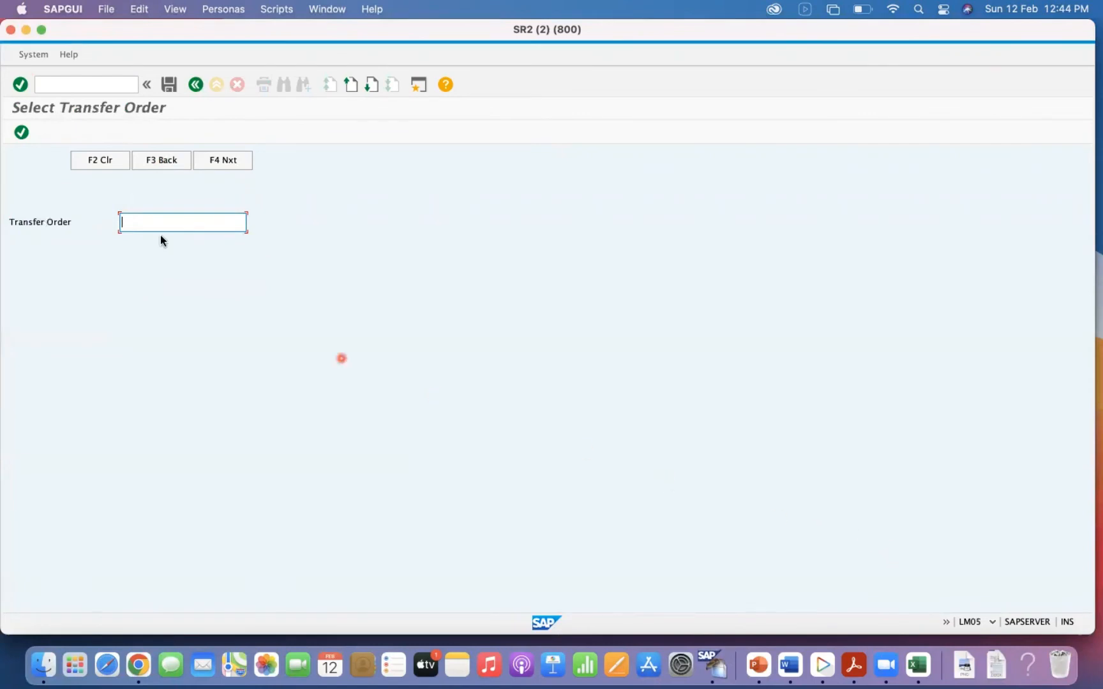
click(148, 167)
click(111, 242)
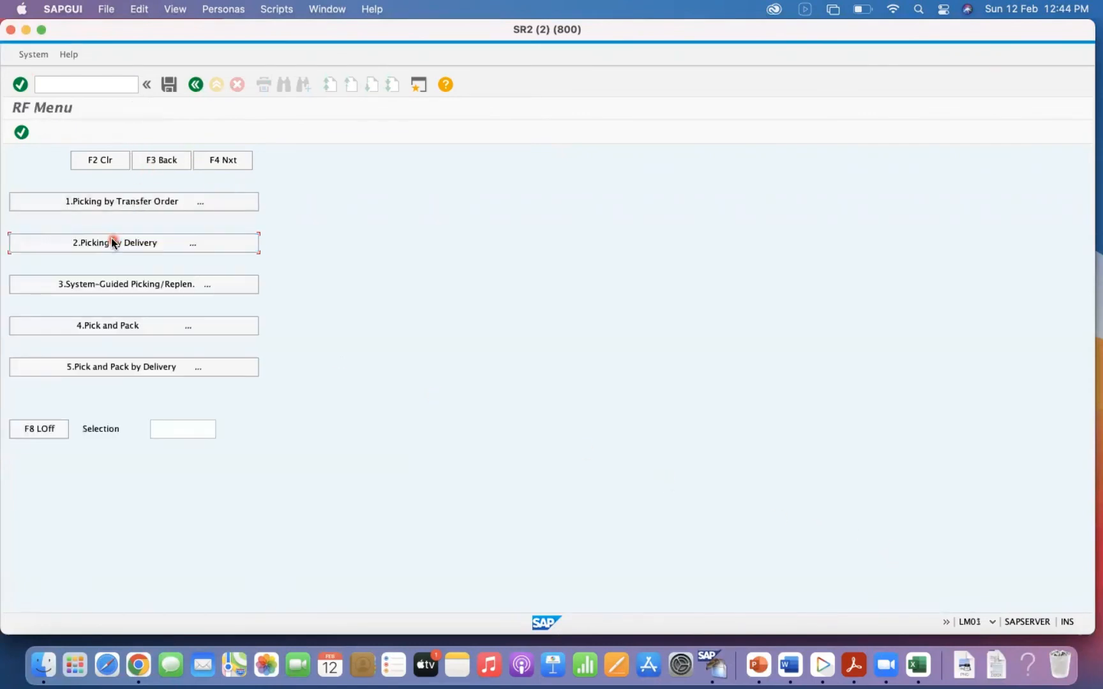
click(148, 163)
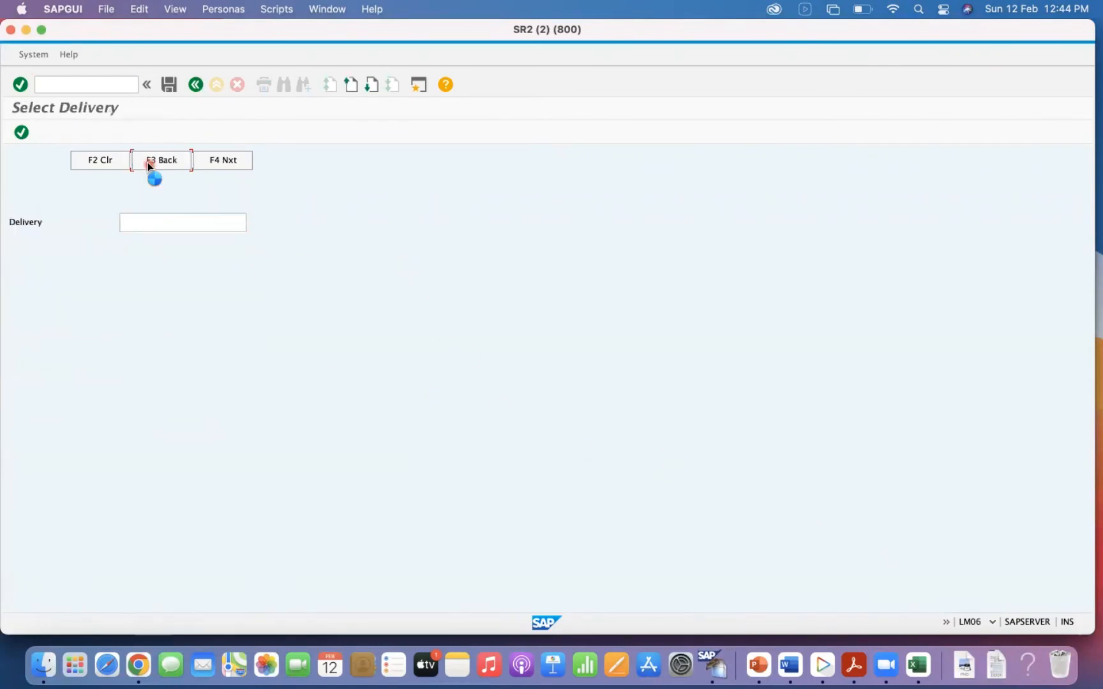
Switch to Excel and review the Confirm Transfer Order and Create TO steps in the Intra Company STO table.
key(ctrl+Right)
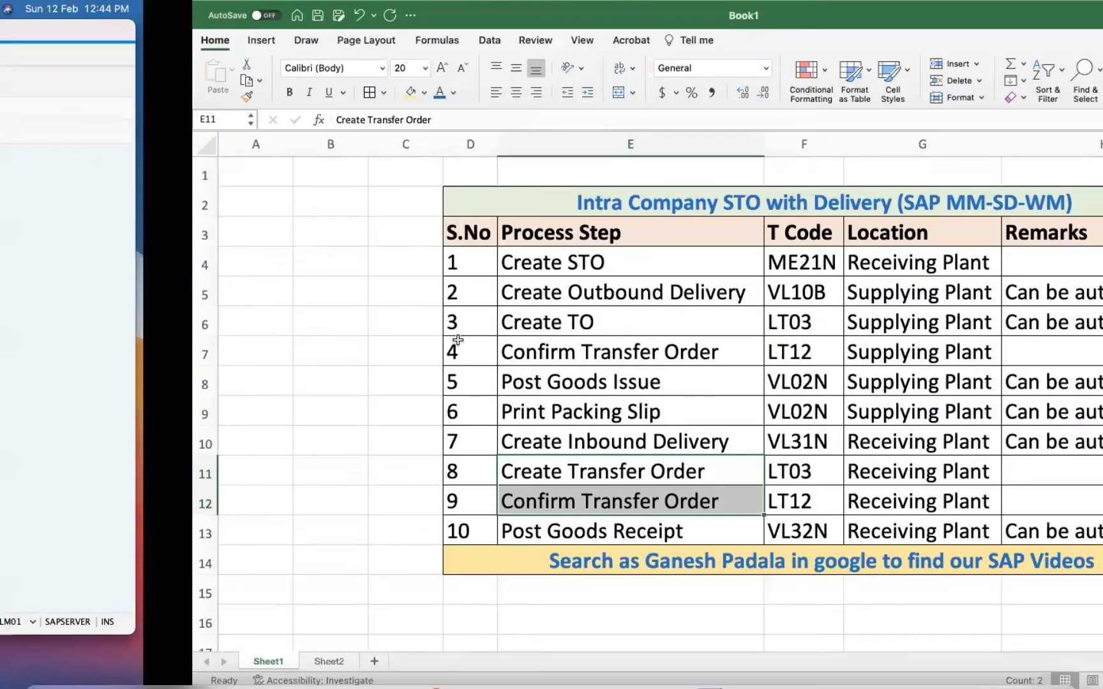
click(611, 501)
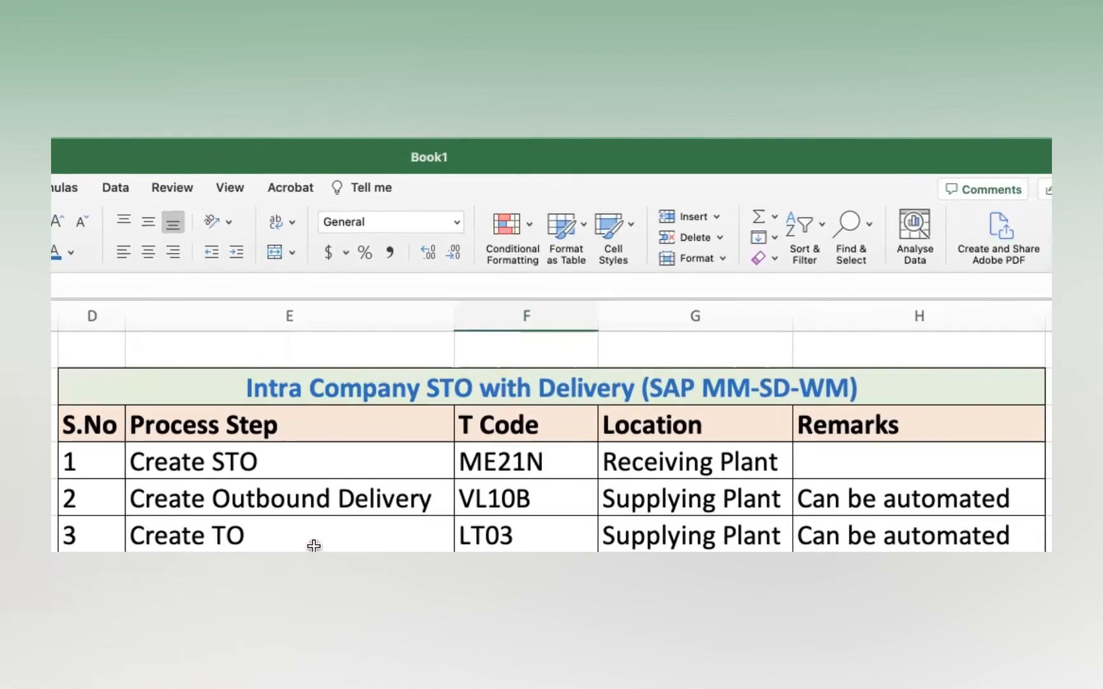
click(328, 529)
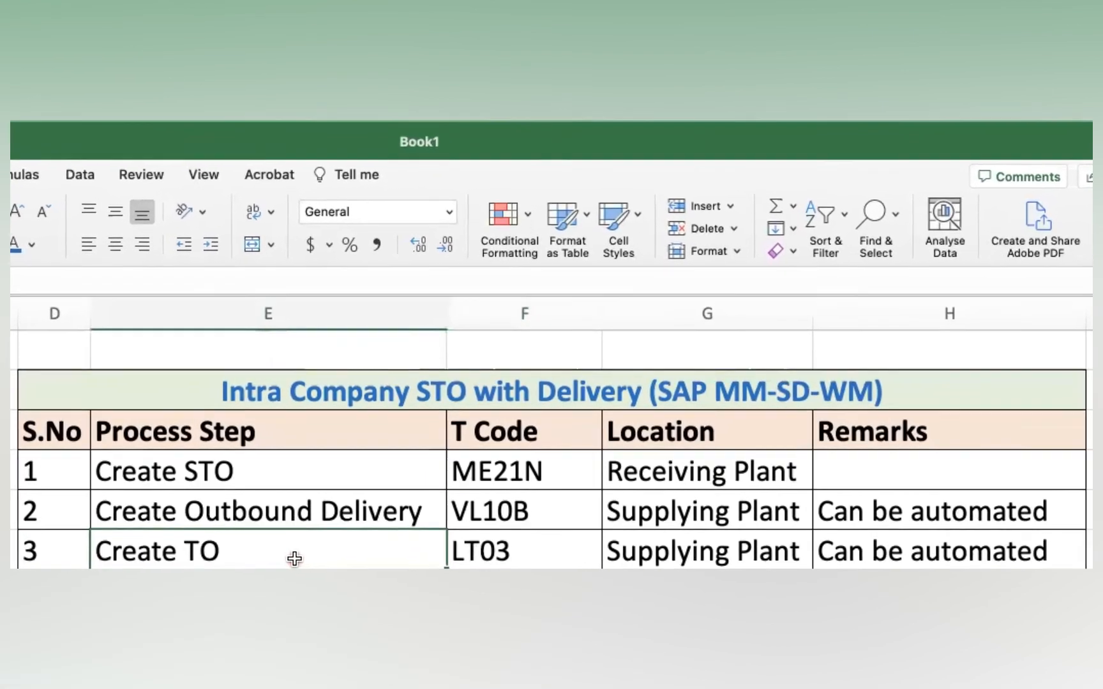